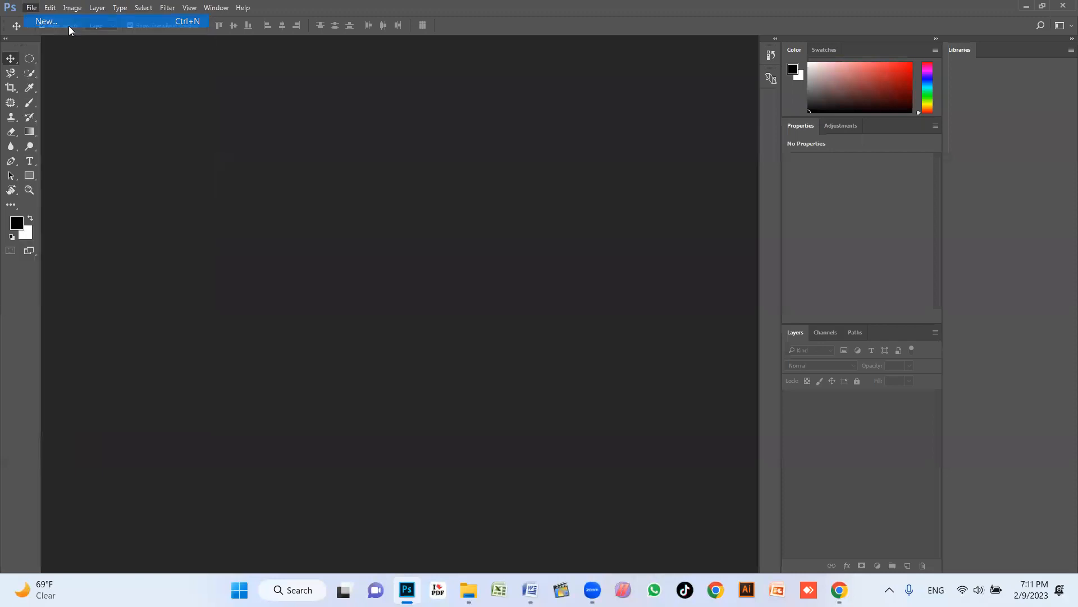
Step: Create a new blank document and close it again
click(594, 172)
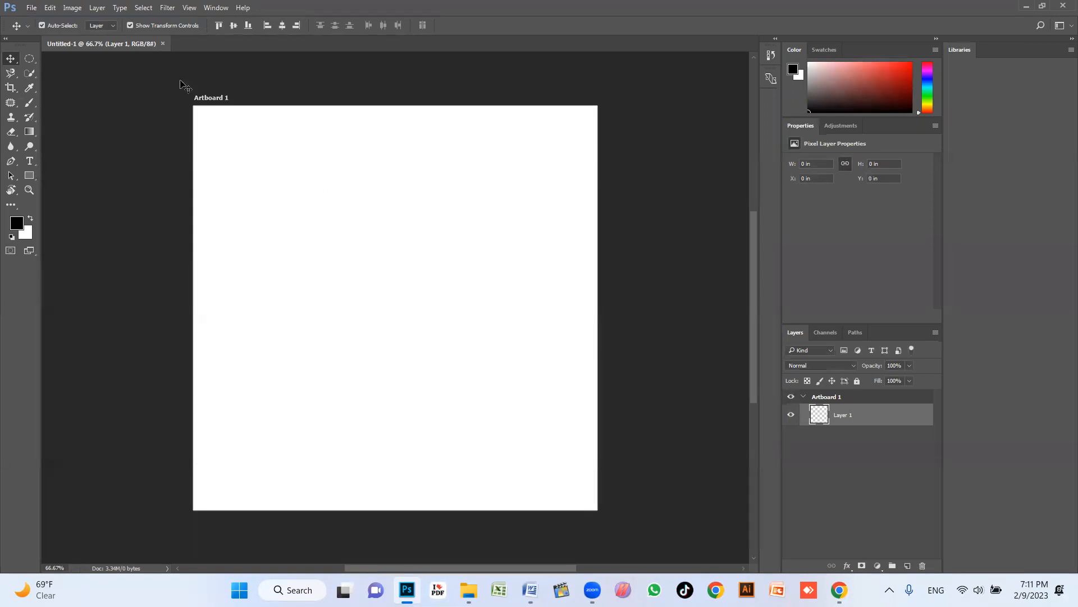
click(163, 43)
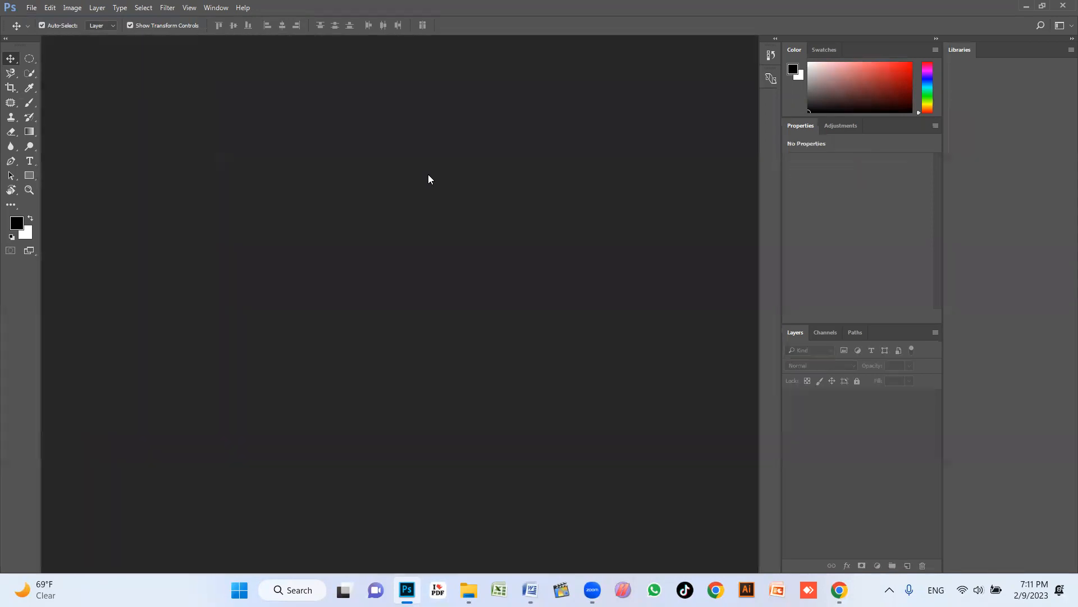
Step: Switch to Chrome, search Google for unsplash and open the Unsplash website
click(1022, 4)
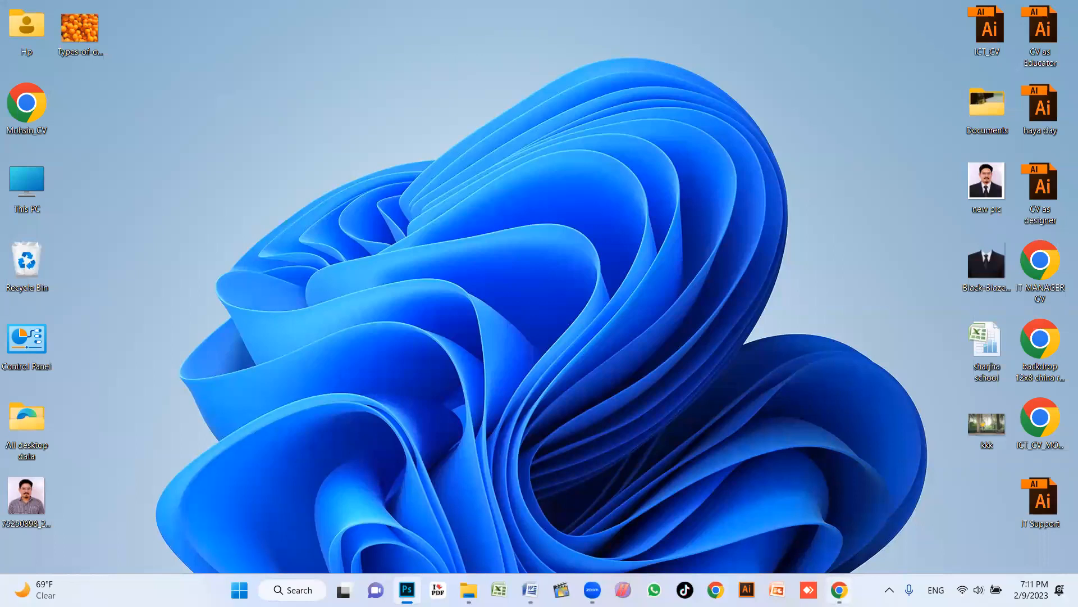
click(837, 585)
click(352, 38)
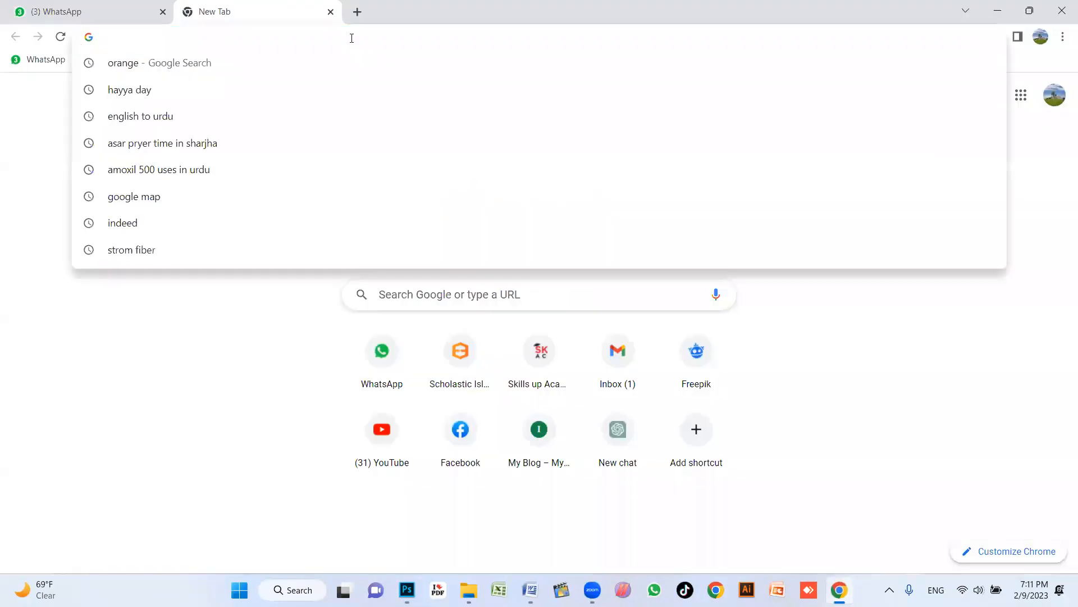
text(un)
key(Return)
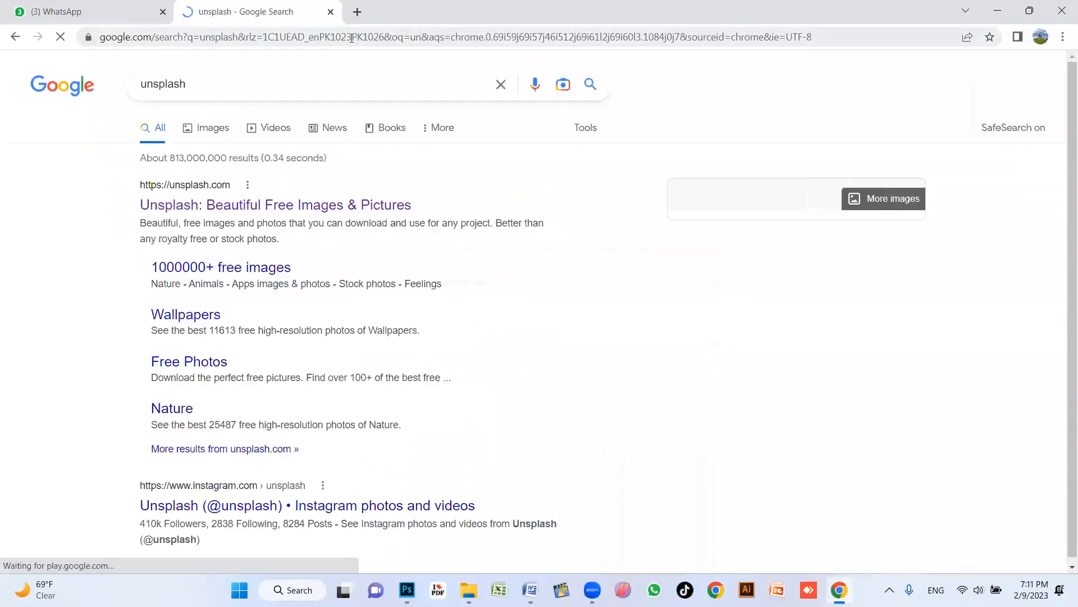
click(302, 204)
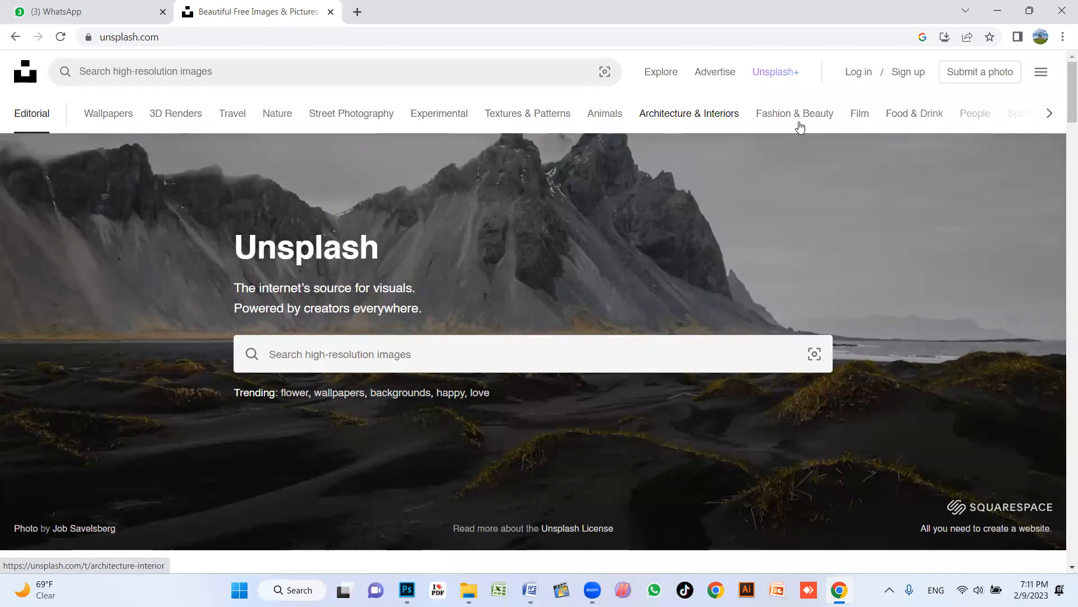
Step: Browse Unsplash's Food & Drink category for a suitable photo
click(913, 116)
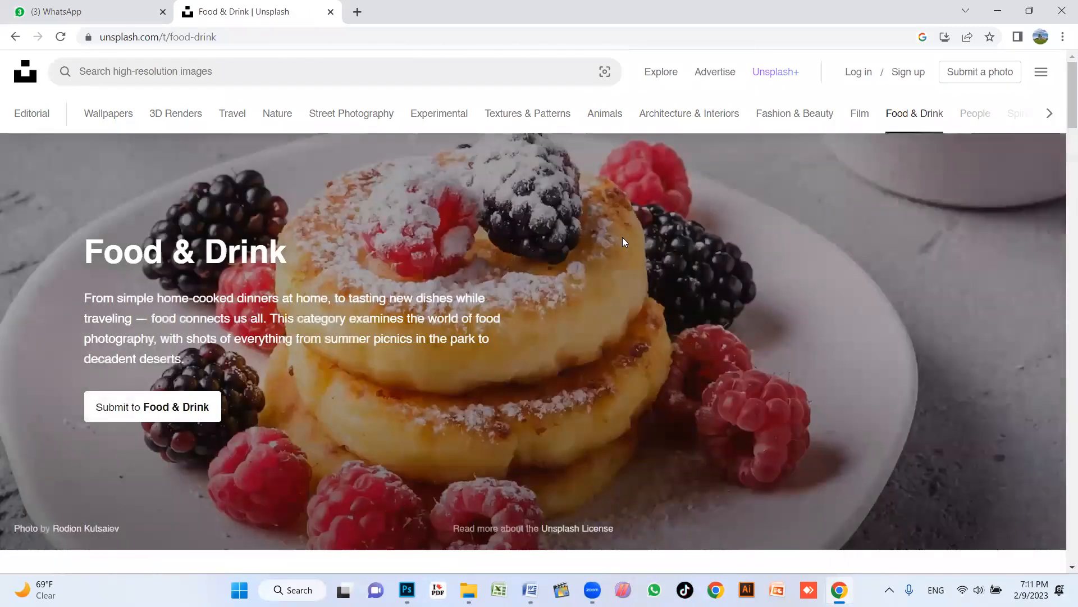
scroll(621, 238, down, 5)
scroll(621, 243, down, 3)
scroll(696, 292, down, 8)
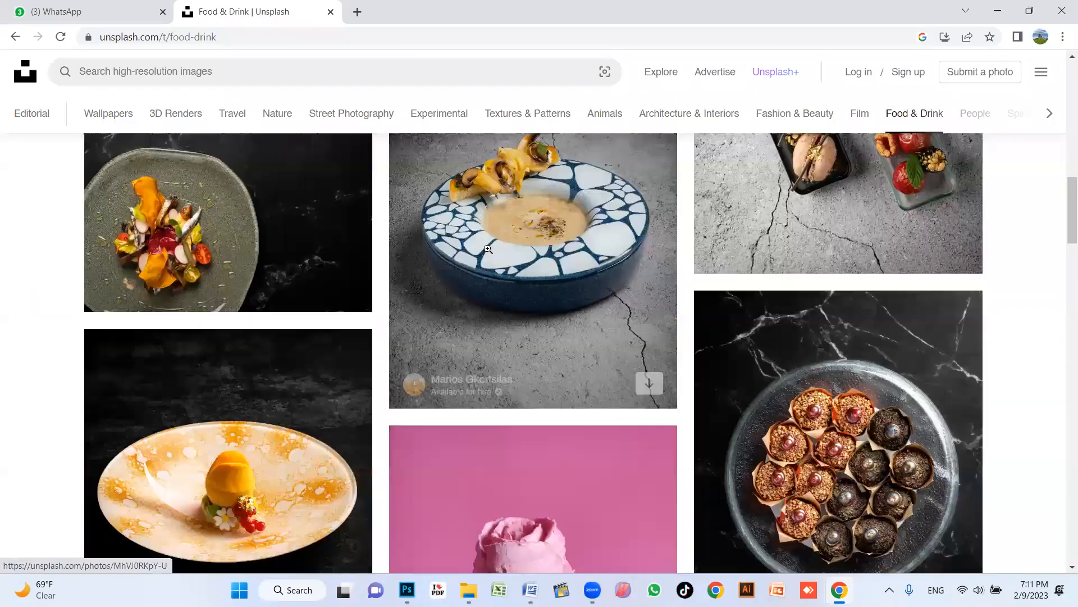
scroll(697, 292, down, 4)
scroll(646, 282, down, 5)
scroll(696, 316, up, 1)
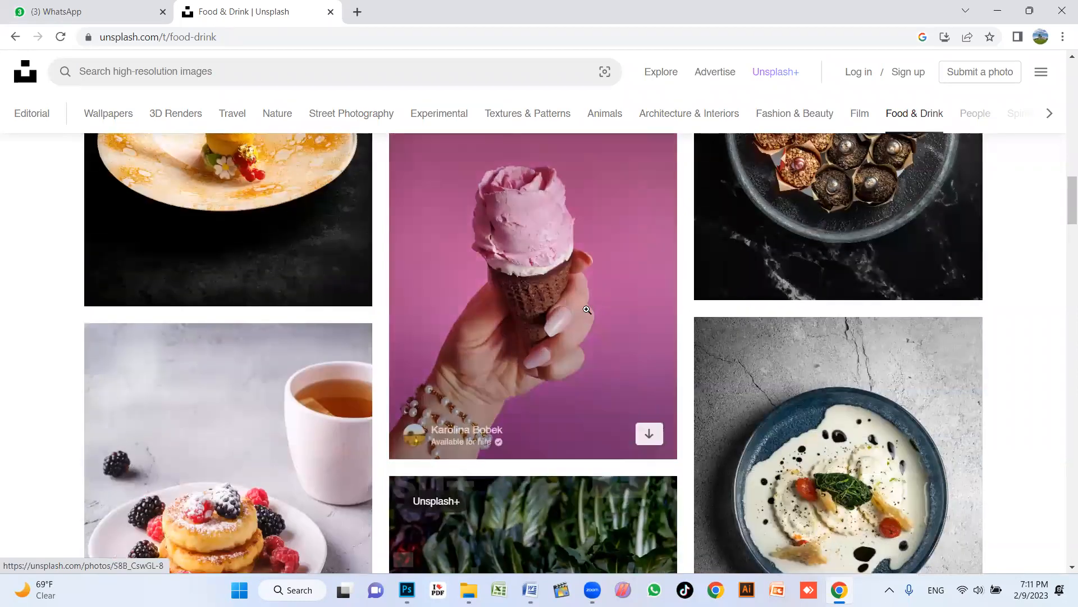
scroll(583, 310, down, 1)
scroll(584, 311, down, 2)
scroll(590, 294, down, 1)
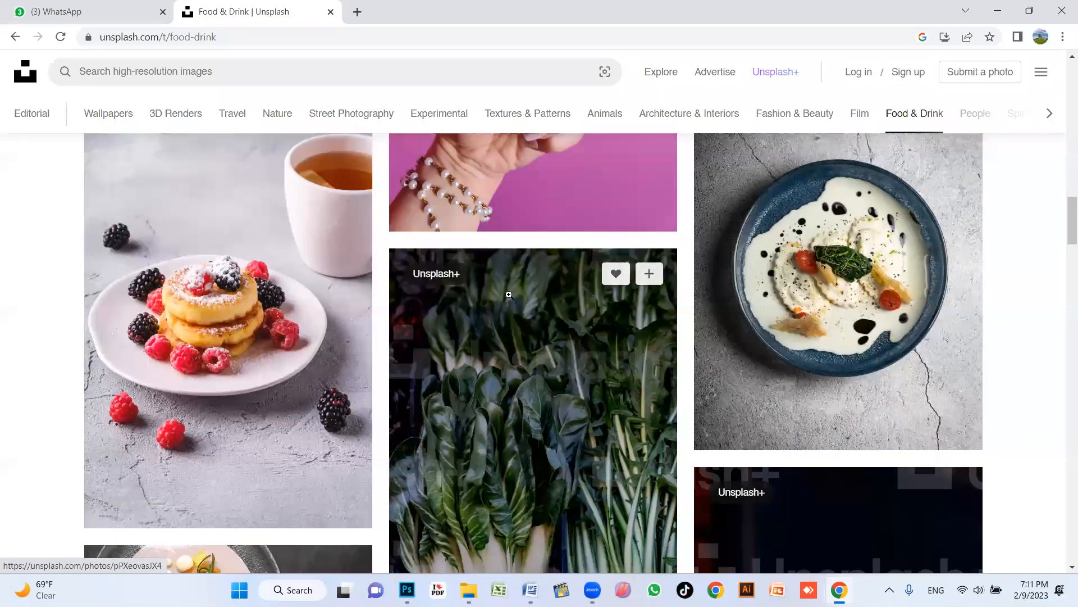
scroll(569, 306, down, 3)
scroll(632, 308, down, 4)
scroll(494, 311, down, 1)
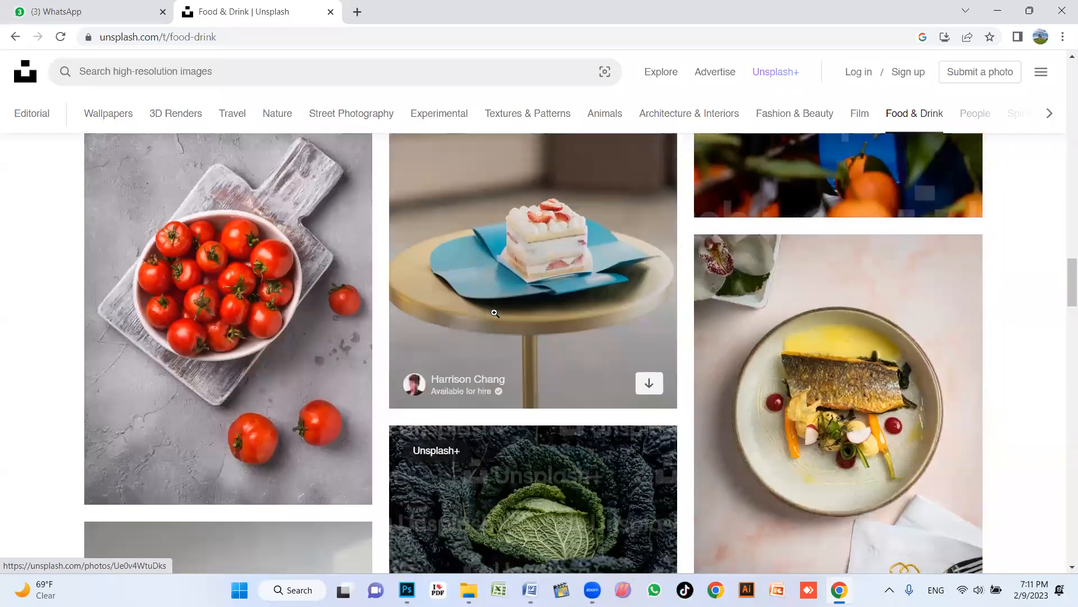
Step: Download the free photo of the bowl of tomatoes on a cutting board and open it in Photoshop
click(239, 306)
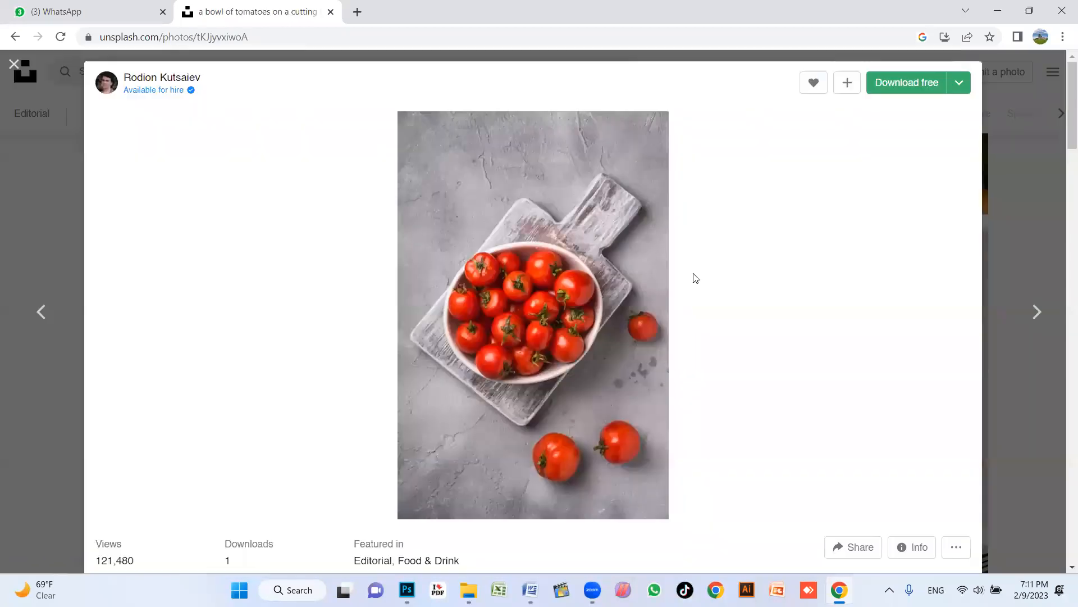
click(908, 85)
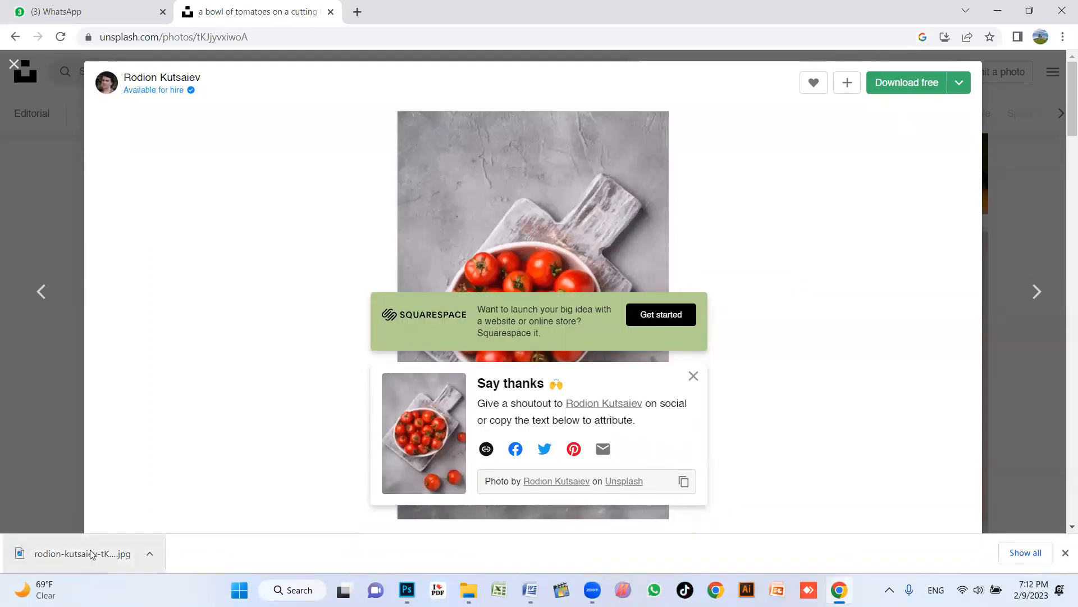
drag(81, 553, 411, 274)
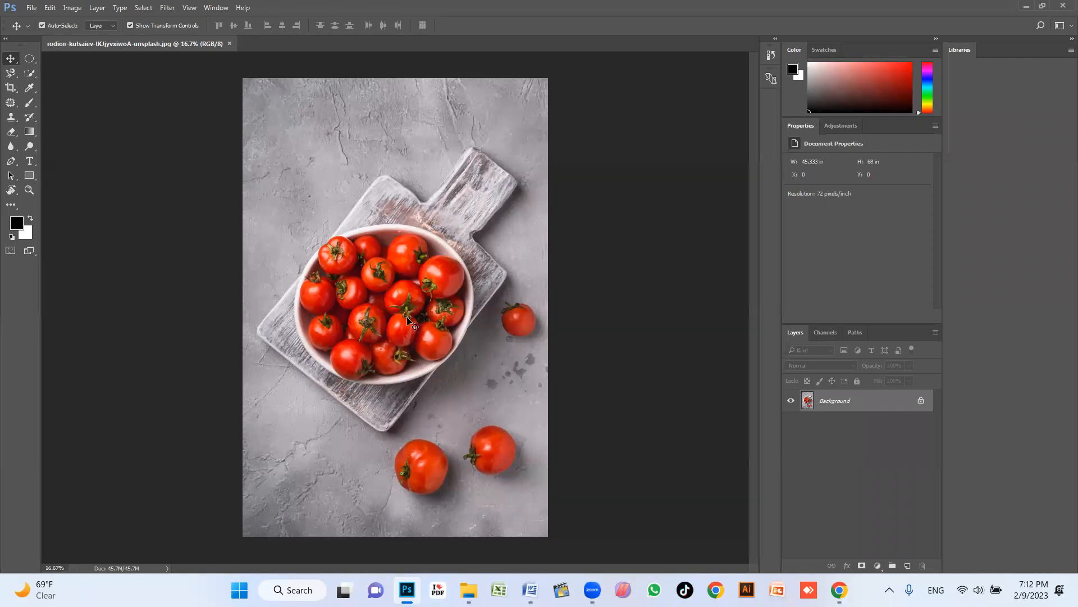
Step: Try to move the locked Background layer, and decline converting it to a normal layer
drag(337, 306, 466, 293)
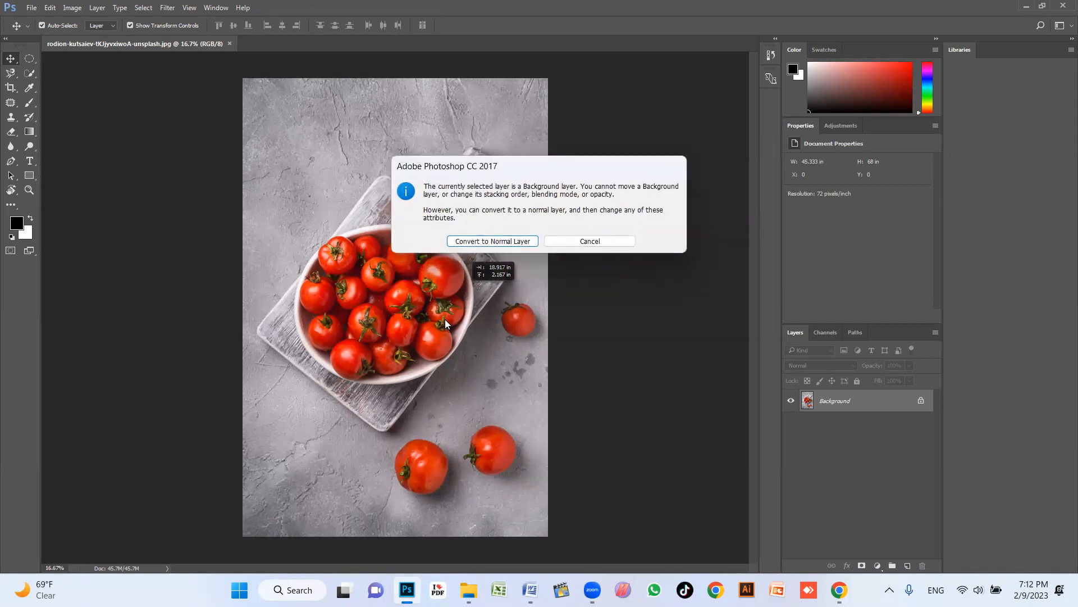
drag(489, 167, 399, 286)
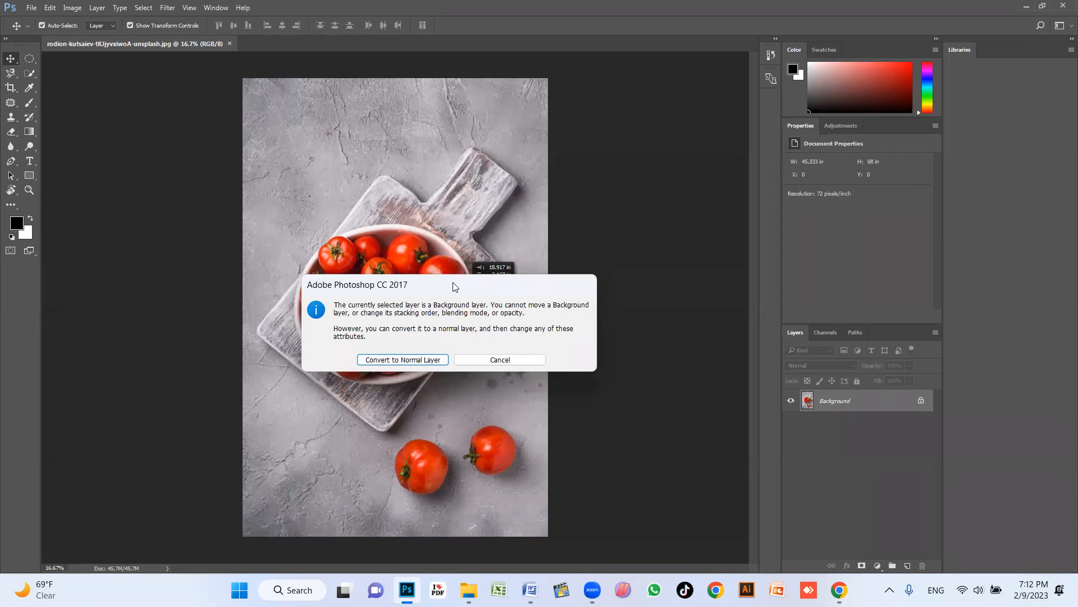
drag(455, 287, 454, 270)
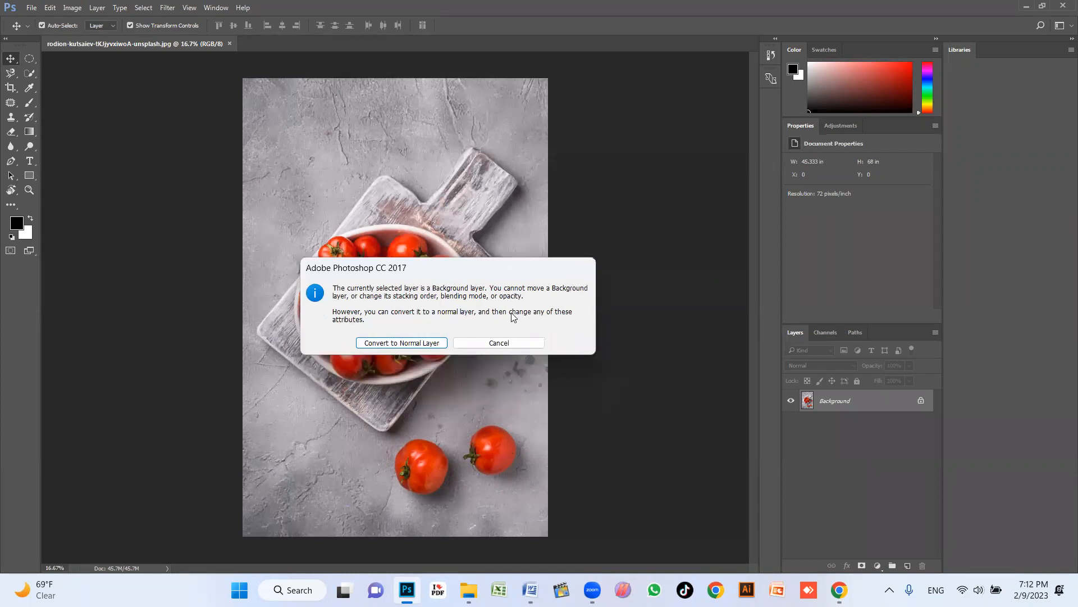
click(513, 345)
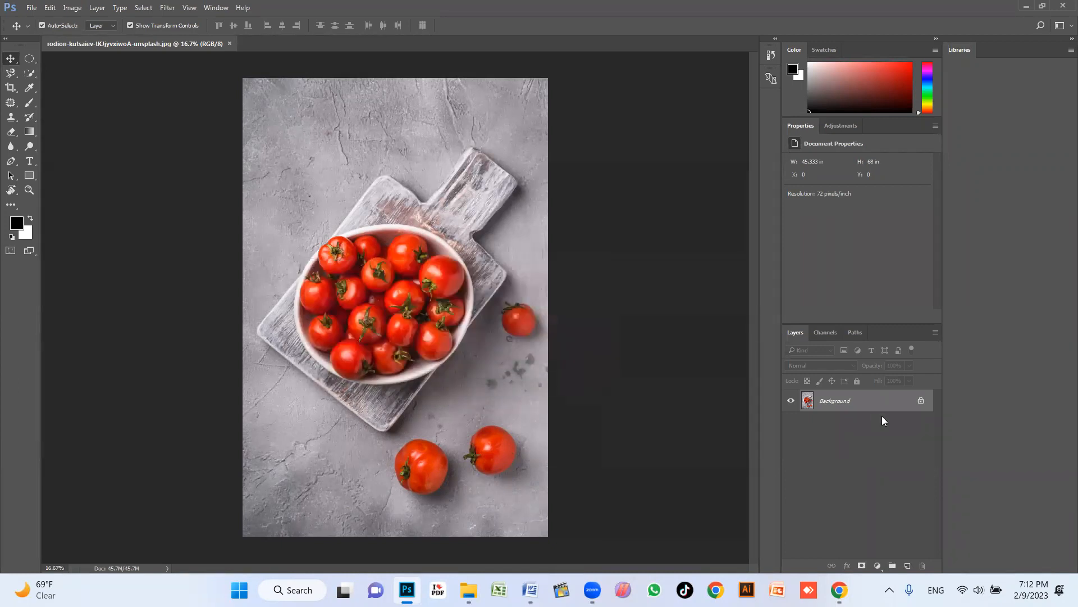
Step: Undock the Layers panel, float it beside the tomato photo and enlarge it
drag(794, 333, 605, 148)
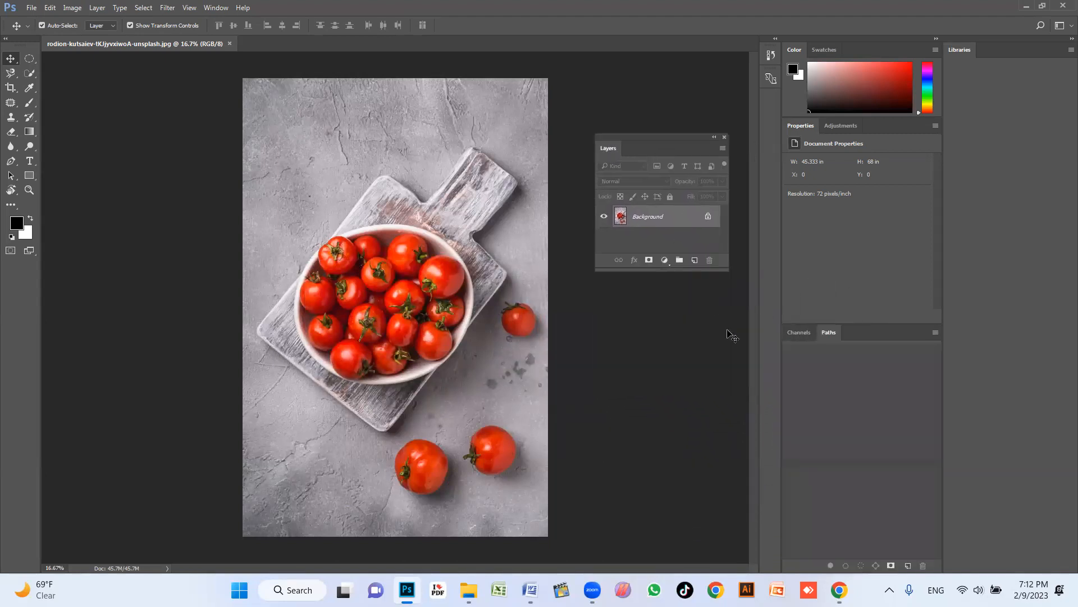
drag(727, 271, 850, 483)
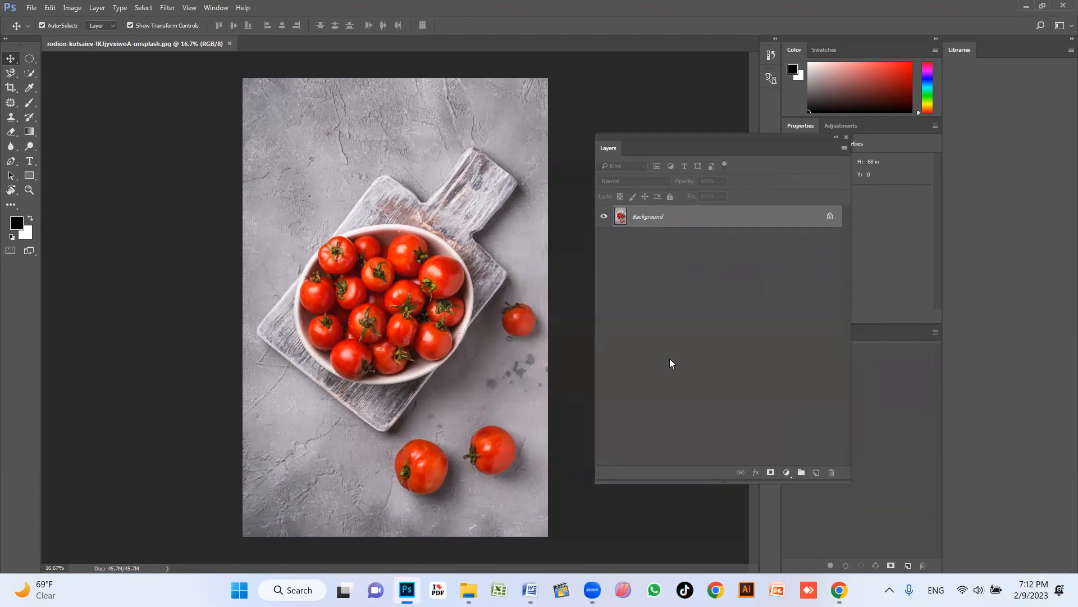
drag(692, 483, 680, 414)
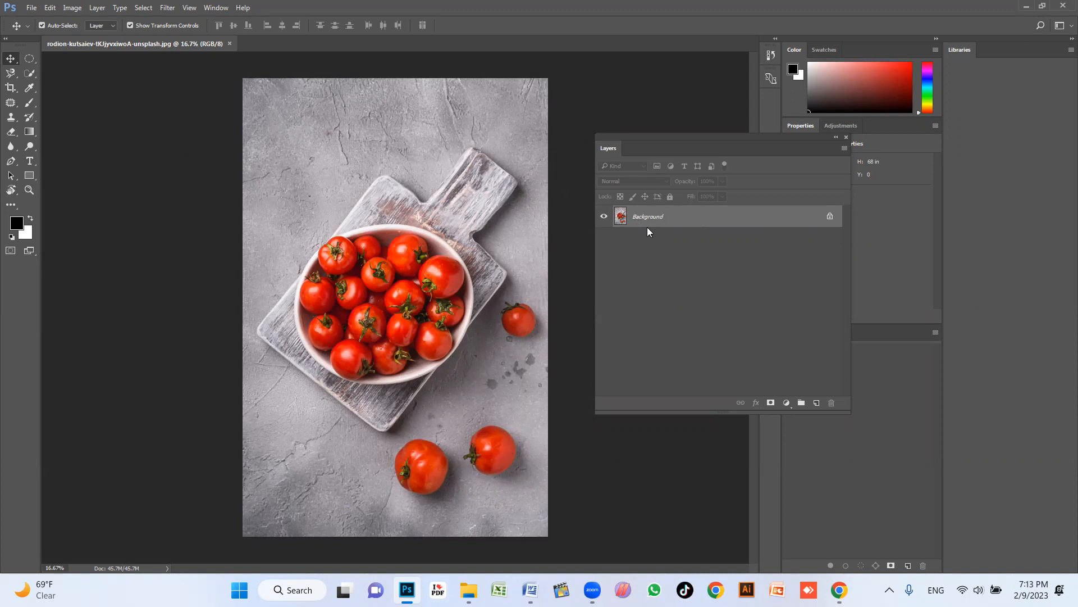
Step: Convert the Background to a normal layer named Layer 0 with color None, mode Normal and 100% opacity
double_click(663, 219)
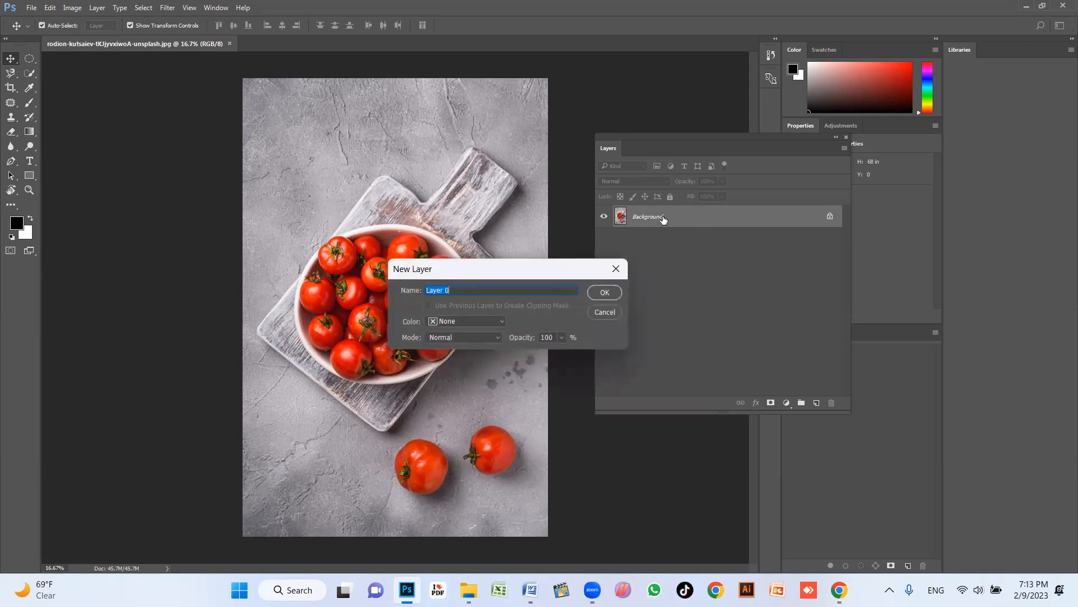
drag(542, 275, 723, 279)
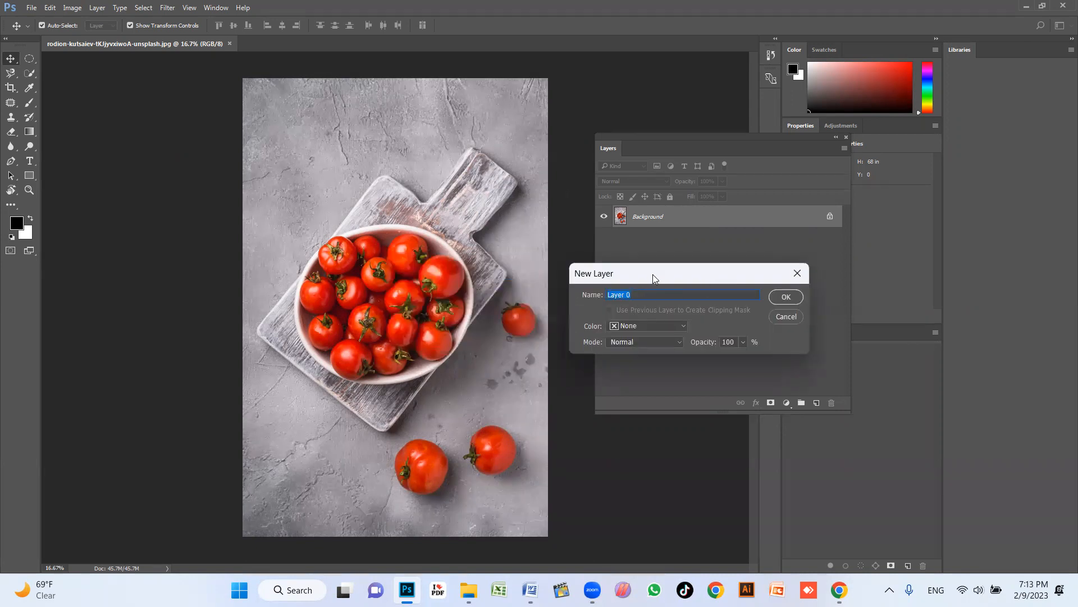
drag(653, 274, 644, 266)
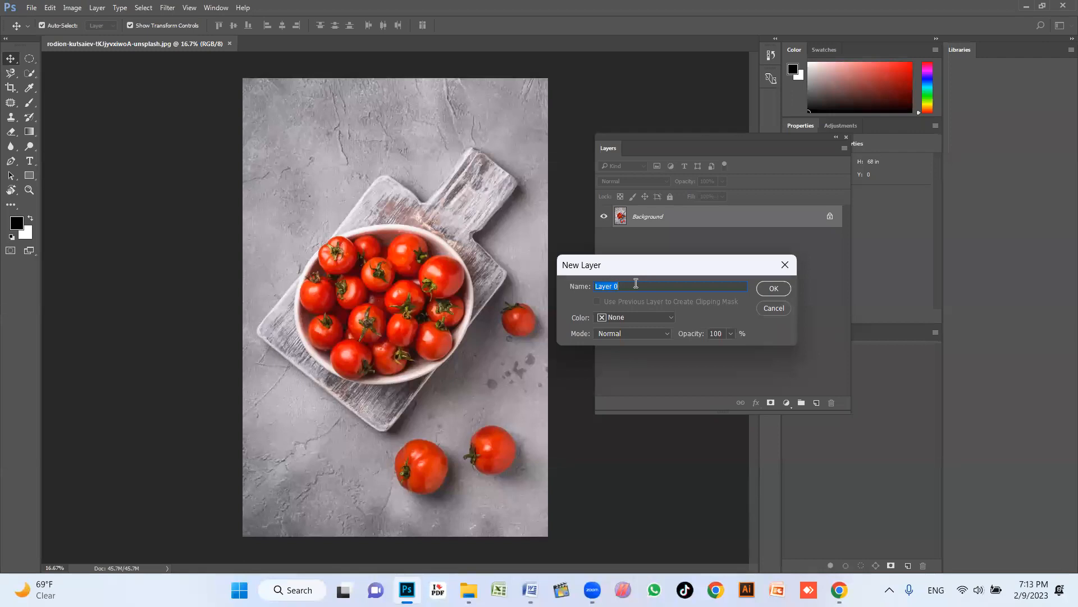
click(647, 317)
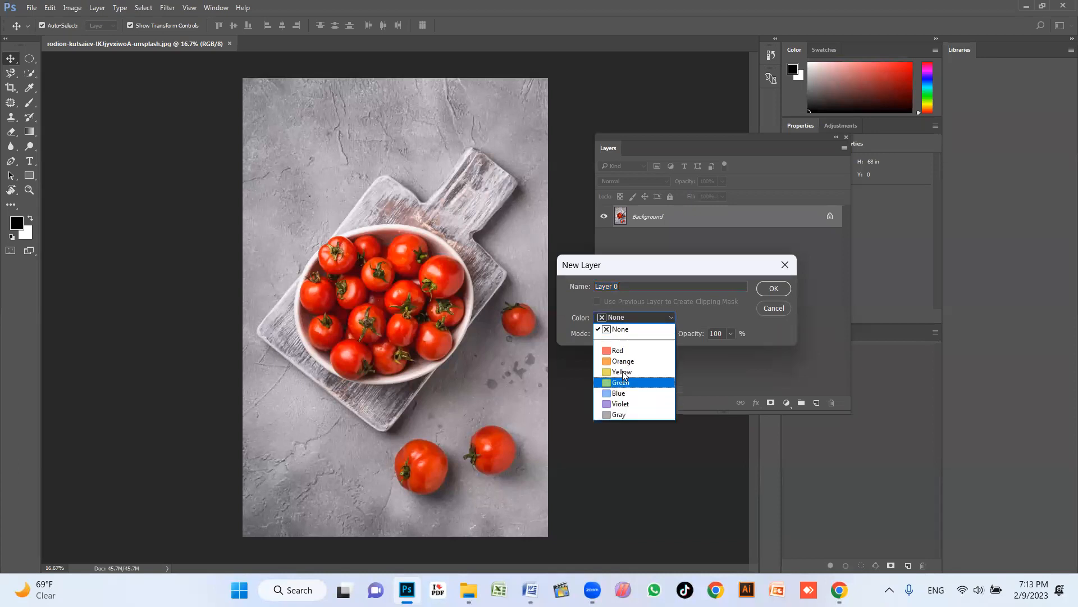
click(698, 312)
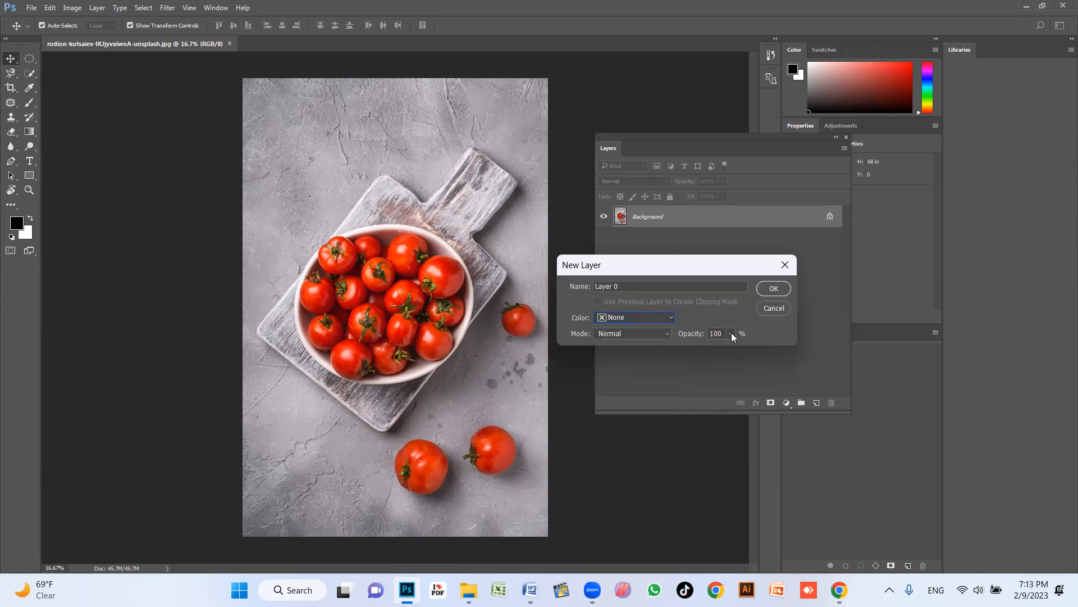
click(730, 333)
click(705, 324)
click(655, 331)
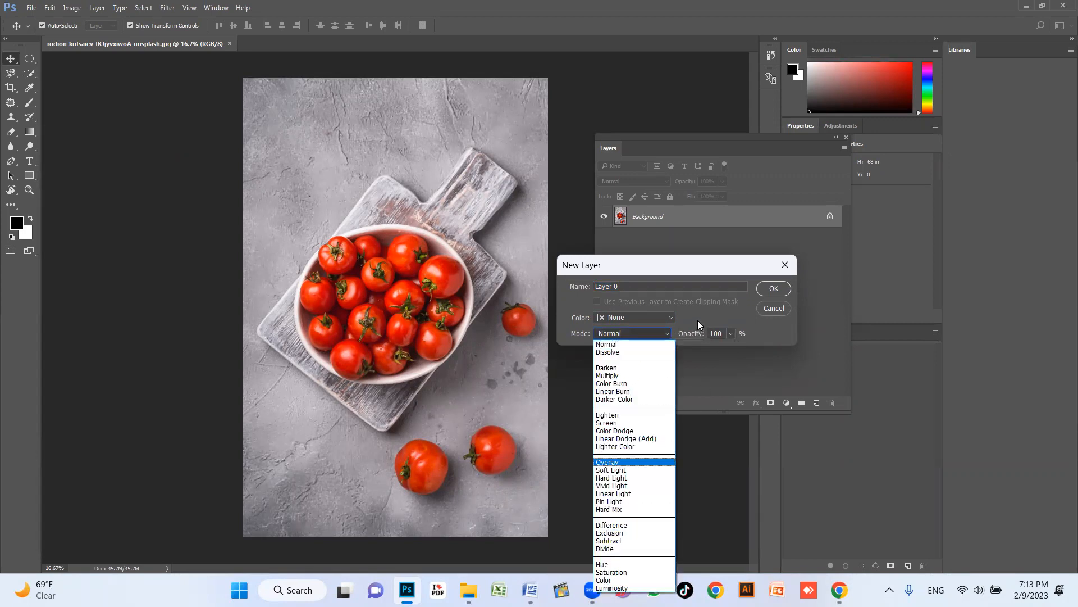
click(713, 311)
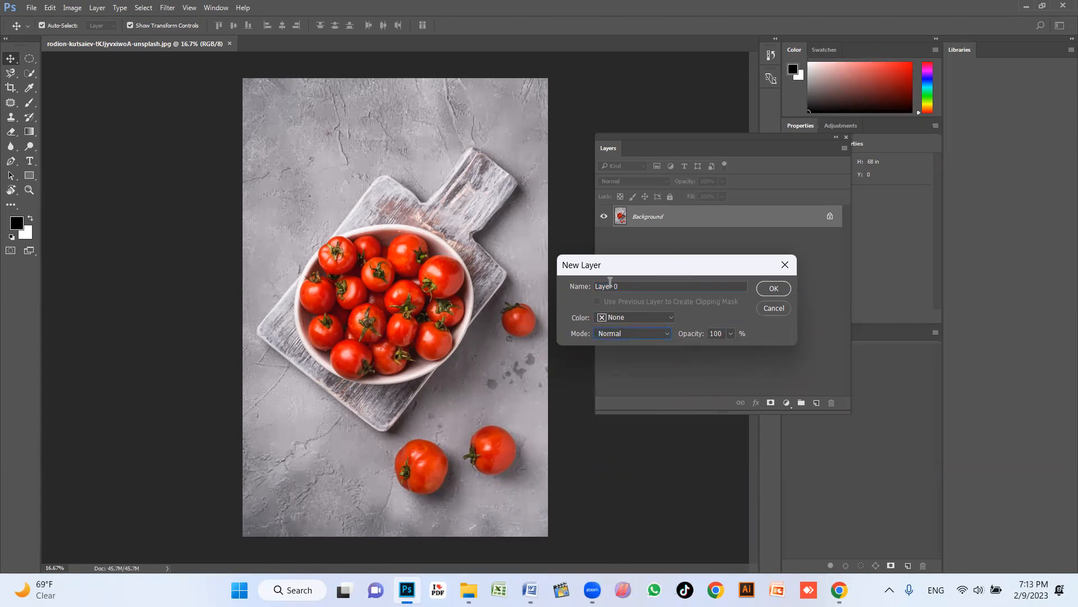
click(774, 289)
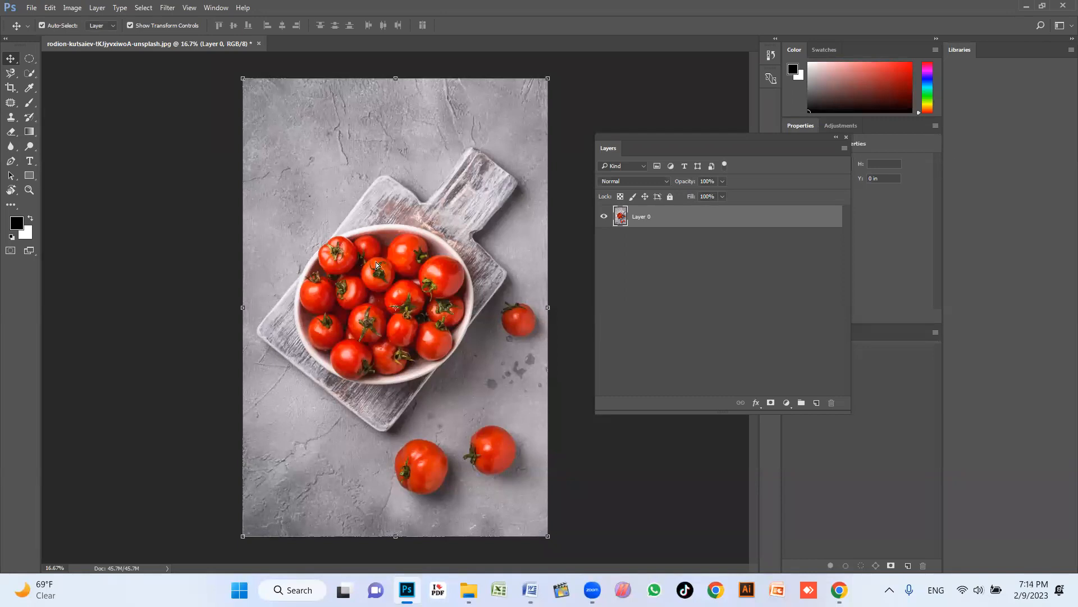
Step: Try moving Layer 0 around the canvas, and undo the moves to restore its original position
drag(377, 265, 443, 379)
drag(426, 344, 516, 161)
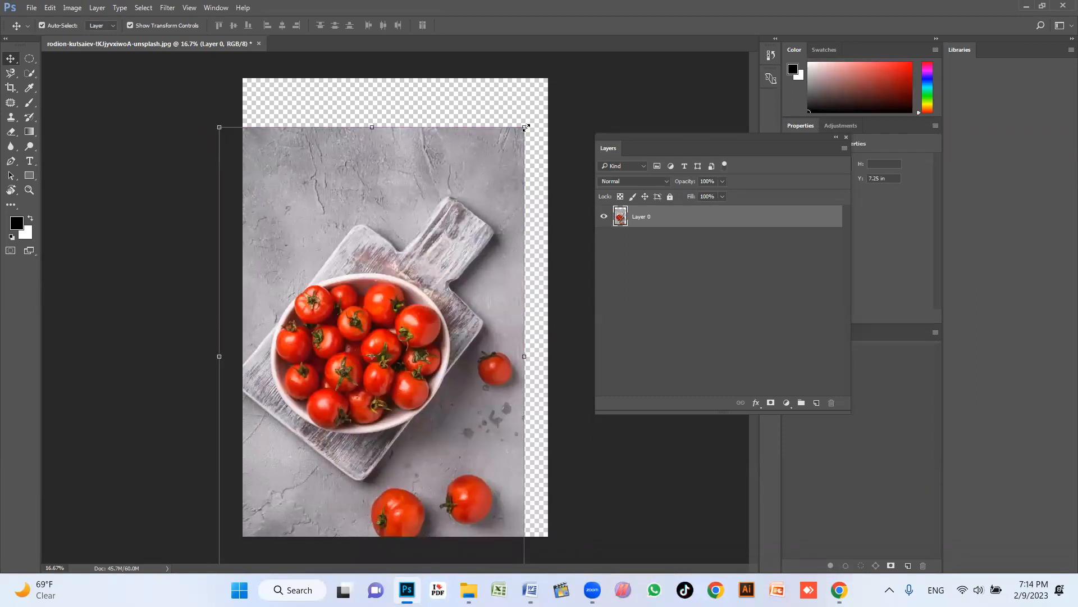
key(ctrl+t)
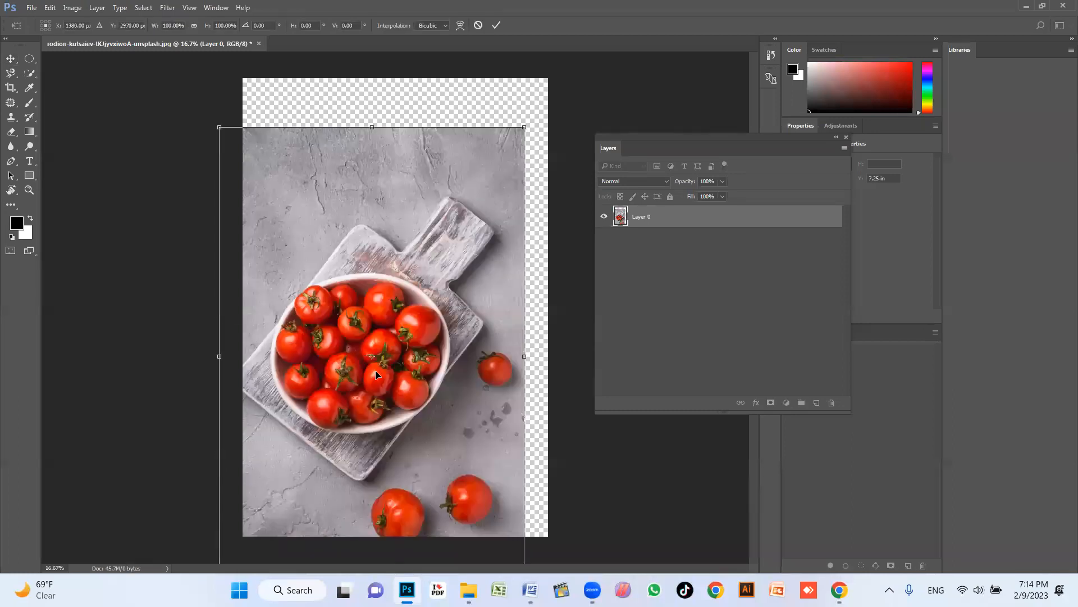
key(Return)
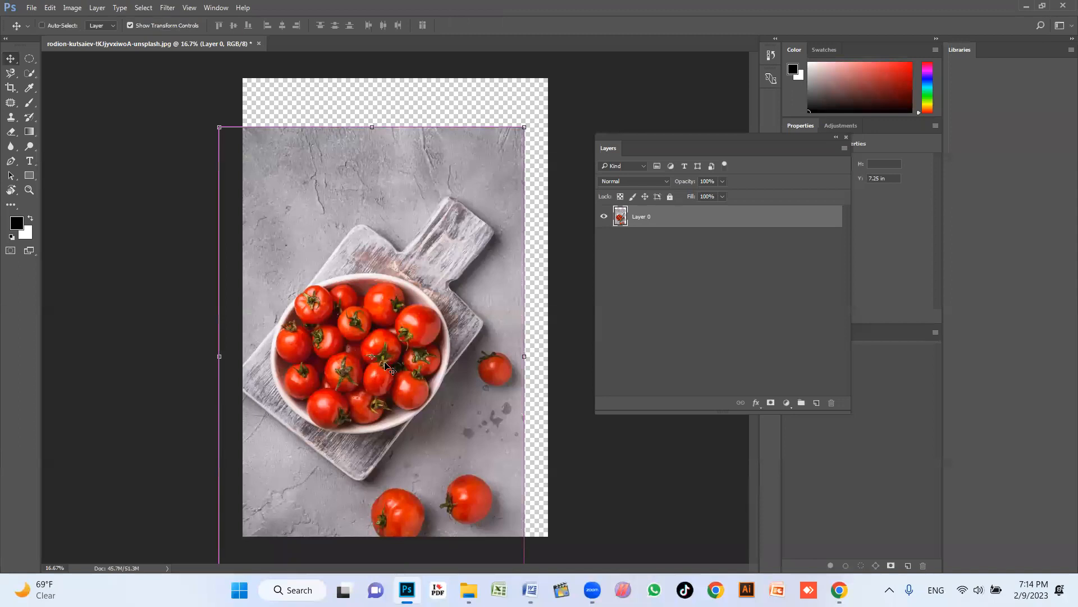
click(586, 303)
key(ctrl+alt+z)
key(ctrl+alt+z)
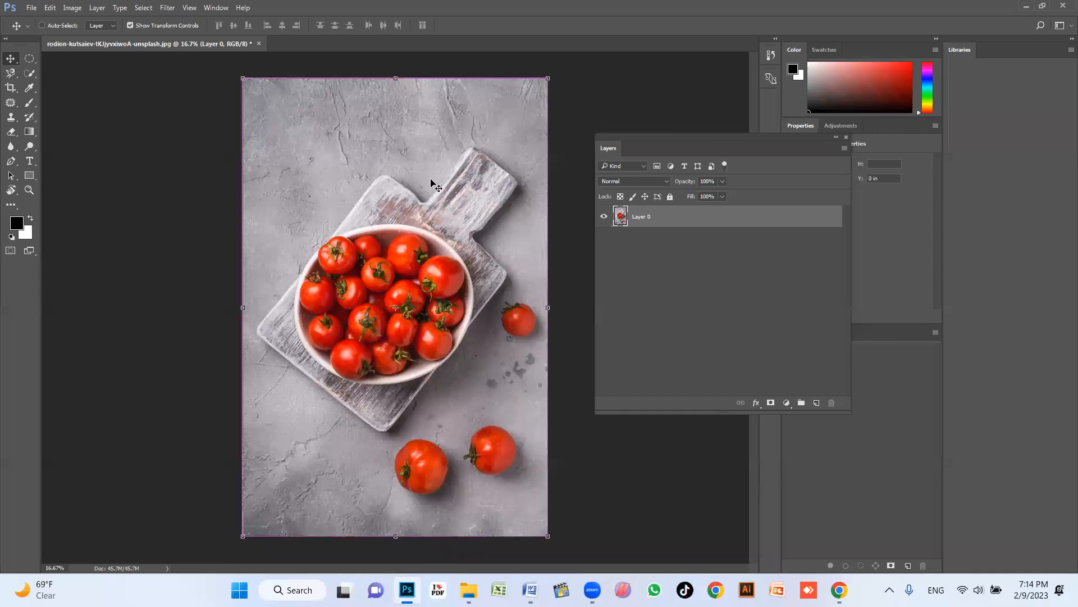
Step: Create a new 1080 × 1080 pixel document at 300 pixels/inch with a white background
key(ctrl+n)
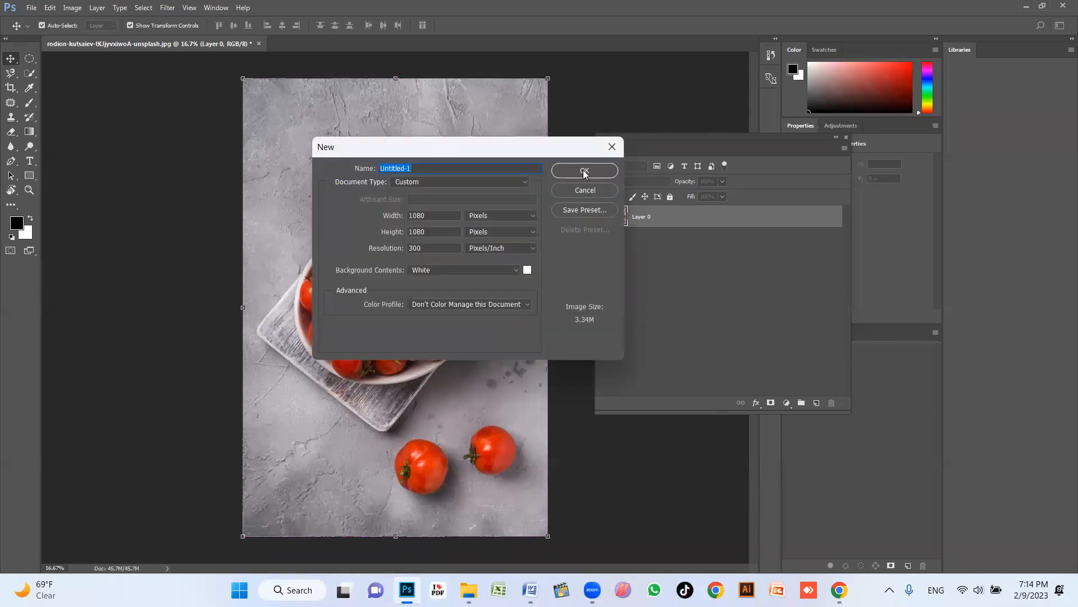
click(584, 171)
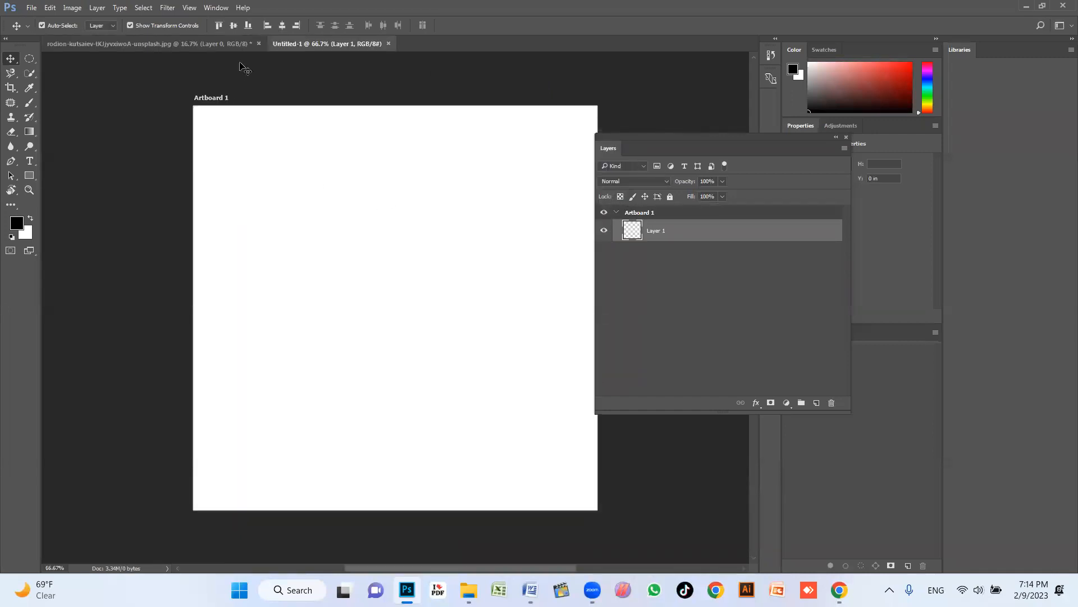
Step: Draw a large circular selection without anti-aliasing on Layer 1 using the Elliptical Marquee, fill it with the black foreground color, and deselect
drag(609, 150, 678, 163)
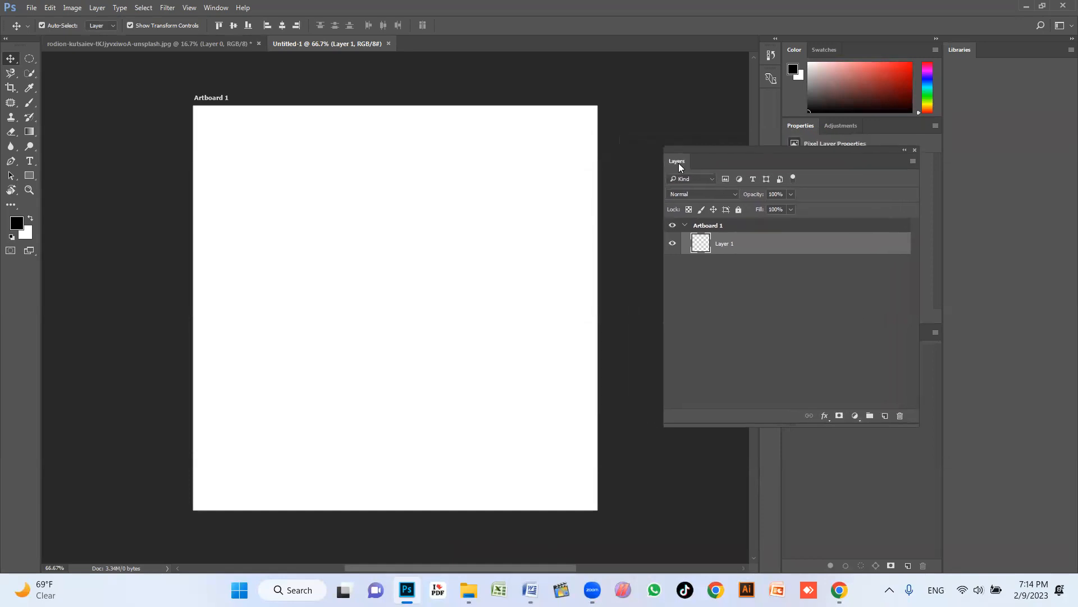
click(32, 58)
click(79, 59)
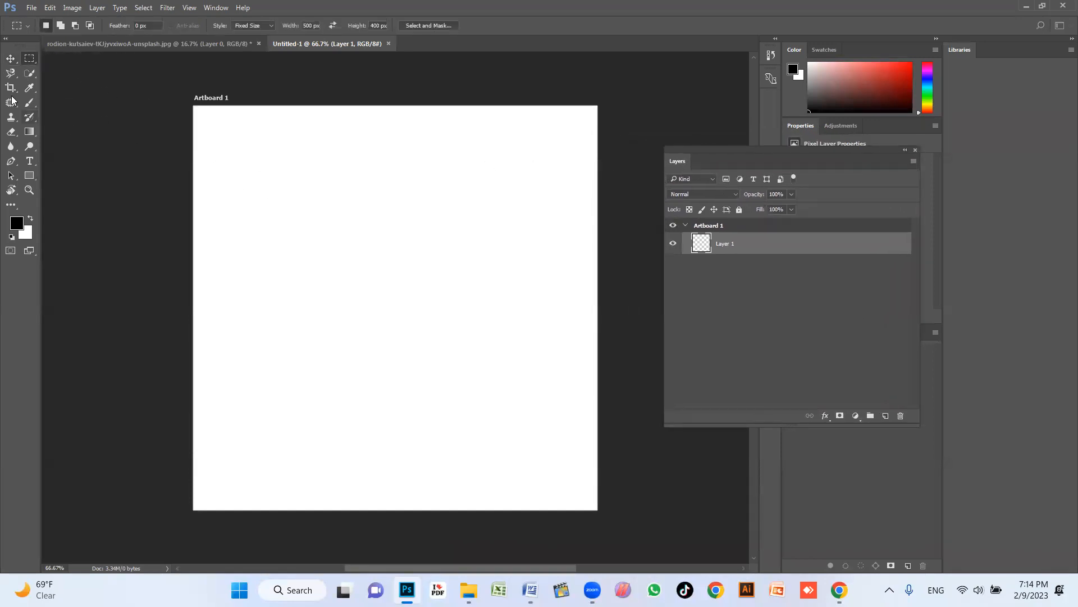
click(27, 62)
click(65, 72)
drag(264, 369, 444, 190)
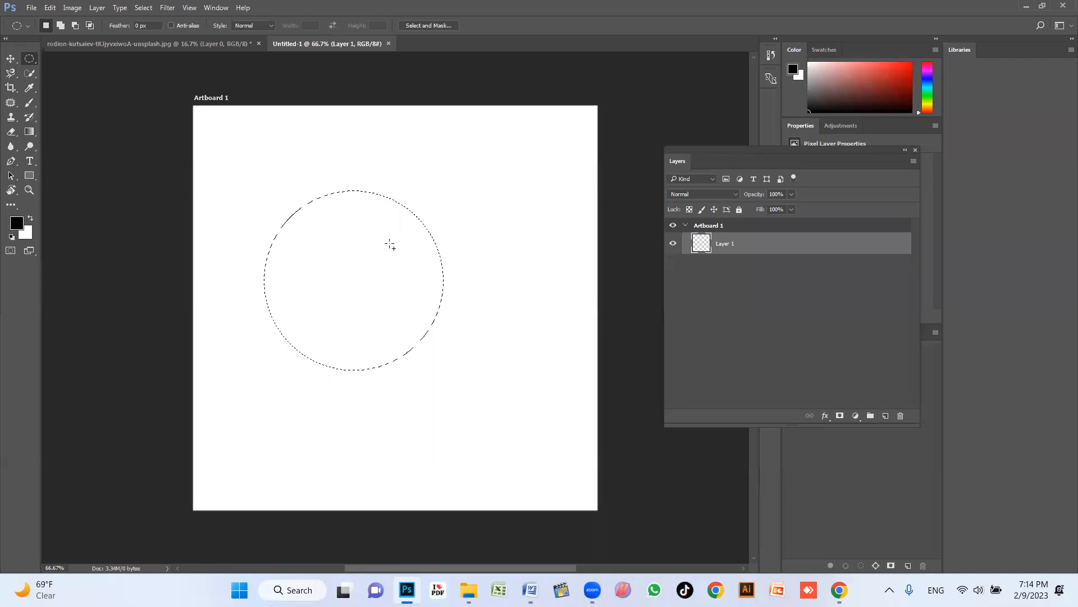
key(shift+F5)
key(Return)
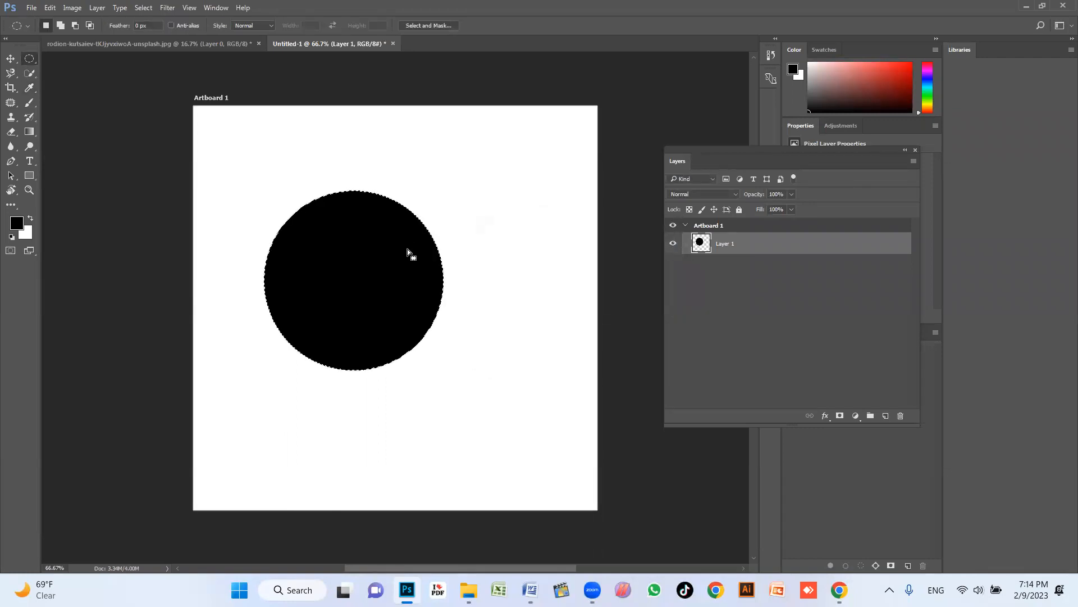
key(ctrl+d)
Step: Examine the pixels along the black circle's upper-left edge at high magnification
key(z)
drag(332, 166, 337, 260)
drag(230, 189, 318, 289)
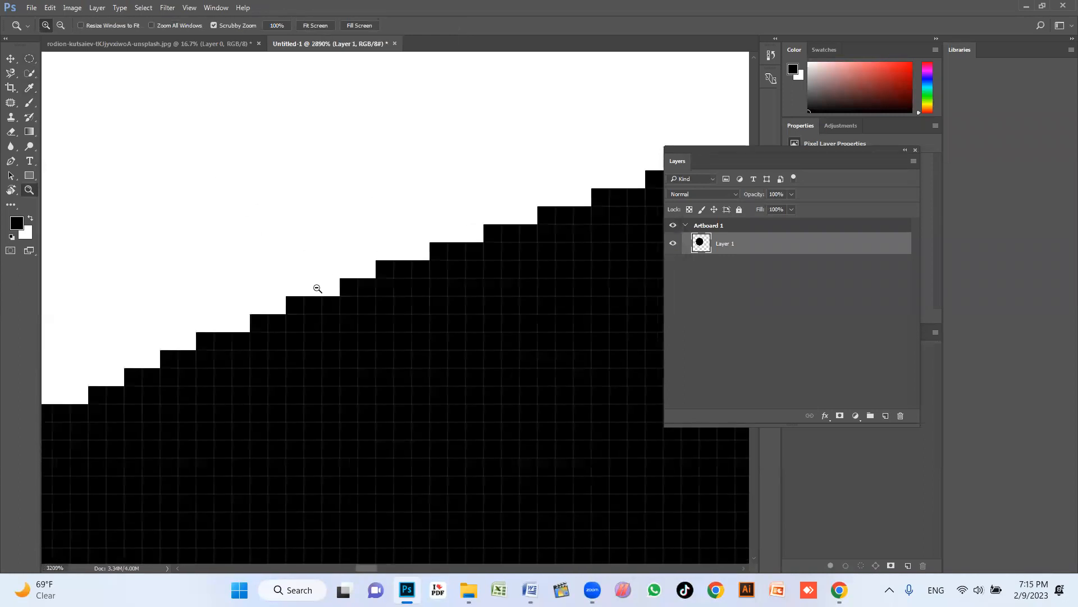
alt+click(400, 303)
alt+click(399, 321)
alt+click(397, 344)
alt+click(335, 353)
click(393, 331)
click(357, 341)
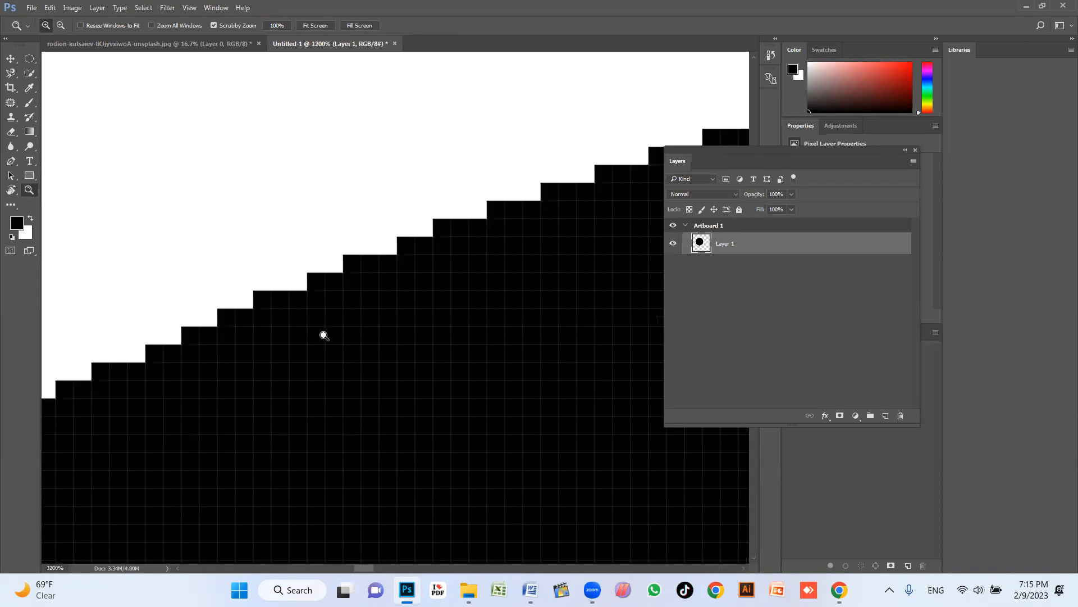
alt+click(363, 298)
alt+click(377, 323)
alt+click(390, 343)
alt+click(393, 346)
alt+click(404, 351)
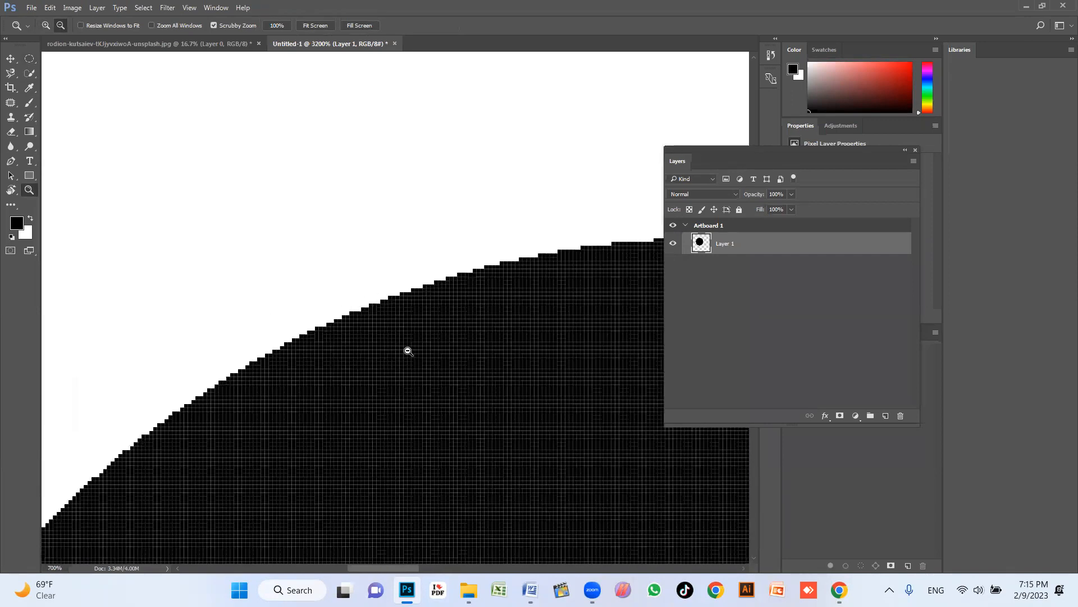
alt+click(413, 354)
alt+click(478, 375)
Step: Examine the pixels along the black circle's right edge up close
drag(479, 376, 297, 254)
click(421, 373)
click(422, 414)
click(337, 382)
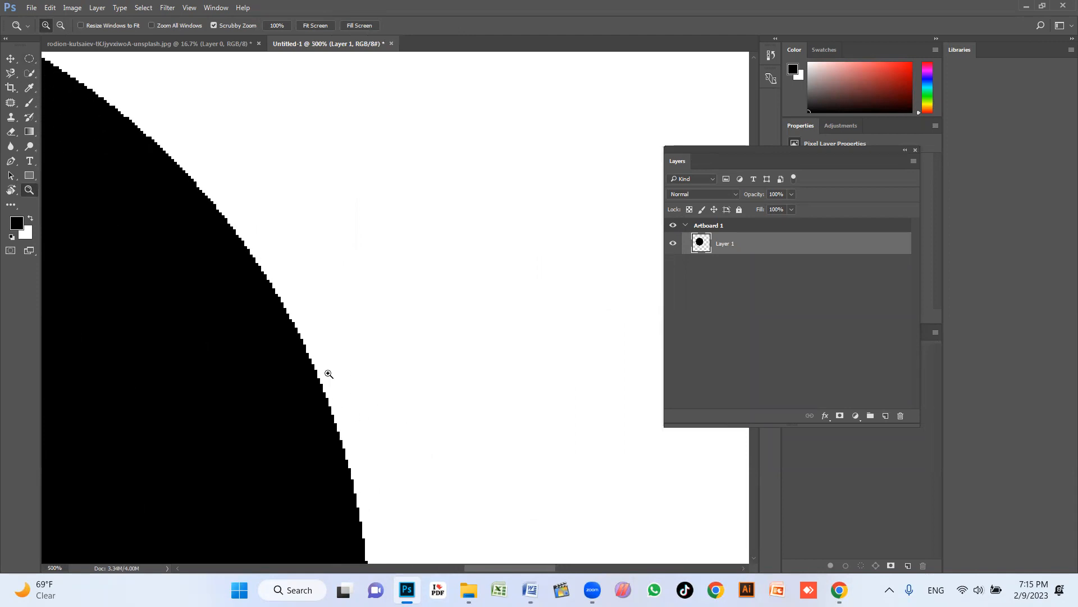
click(327, 373)
click(348, 329)
click(271, 361)
click(379, 338)
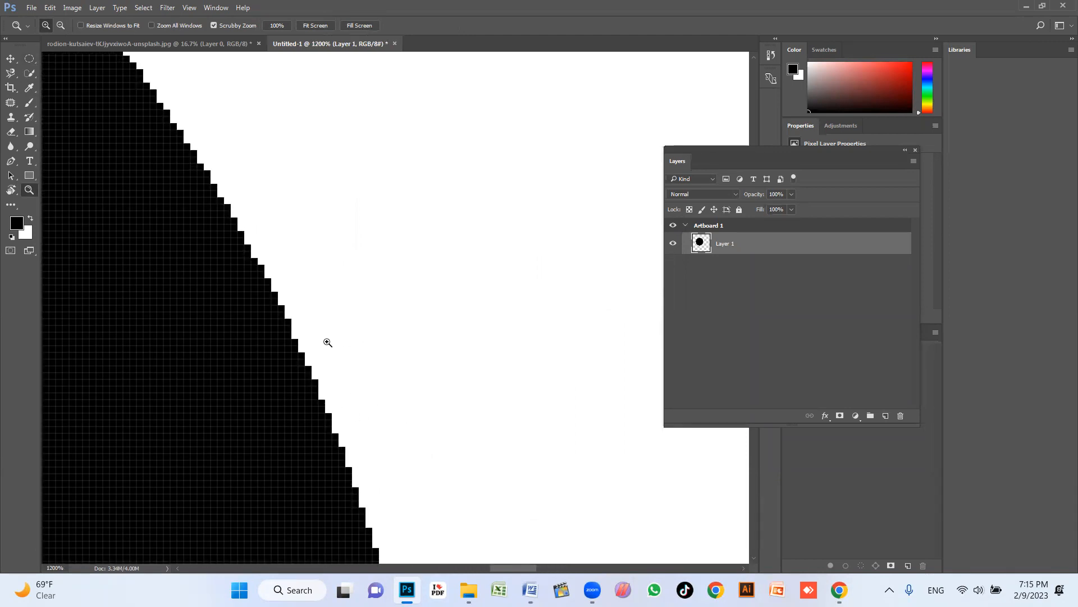
scroll(325, 342, right, 3)
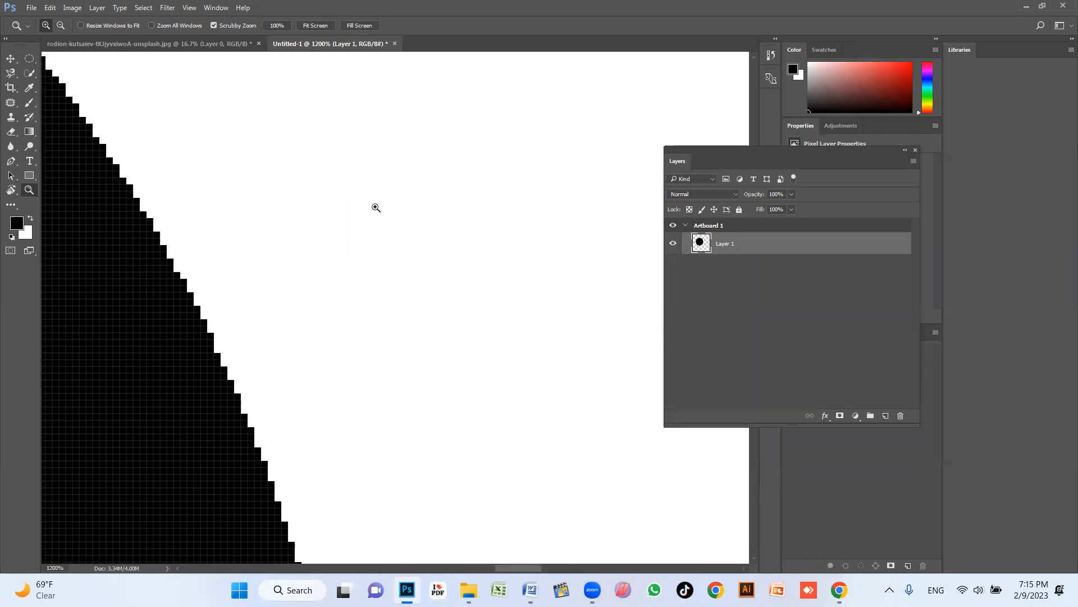
Step: Select the Elliptical Marquee tool and launch the Windows Magnifier to enlarge the screen
click(29, 59)
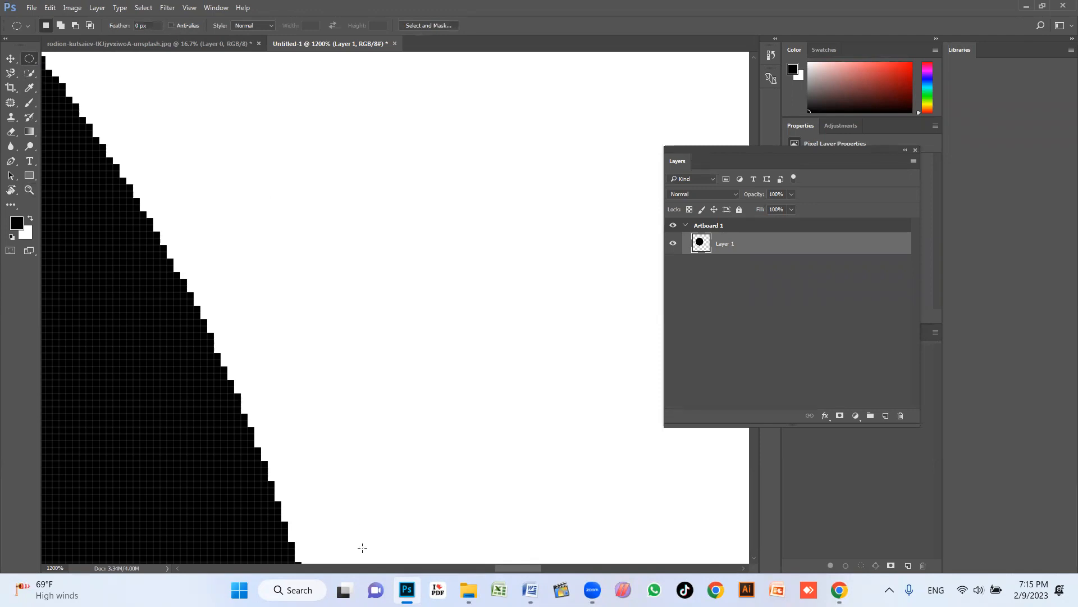
key(super+s)
text(mag)
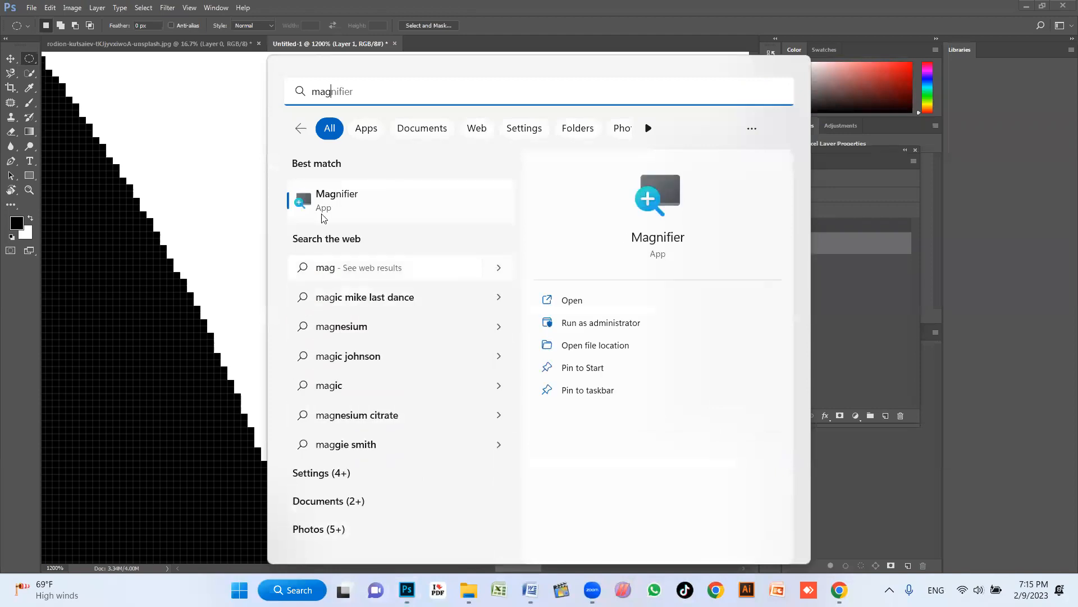
click(346, 206)
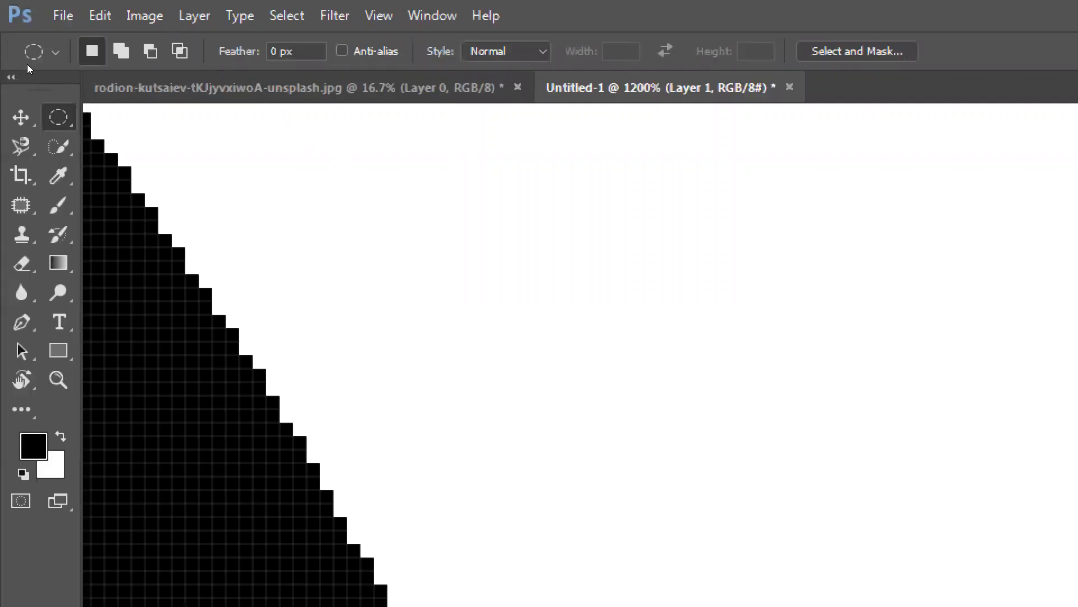
Step: Draw a small non-anti-aliased circular selection beside the large circle, fill it with Foreground Color in Normal mode at 100% opacity, and deselect
drag(495, 164, 819, 487)
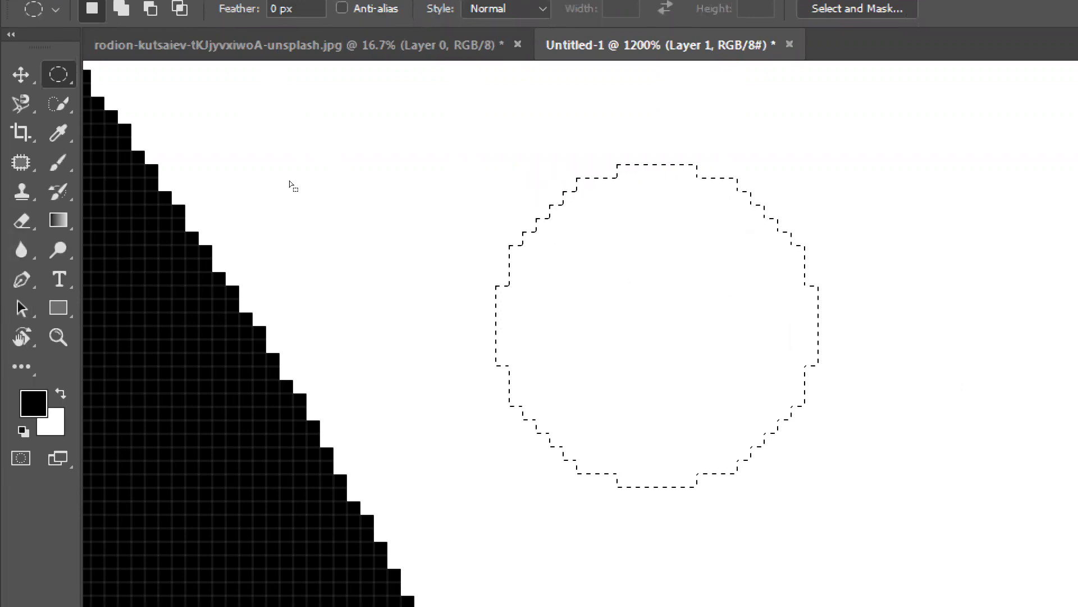
key(shift+F5)
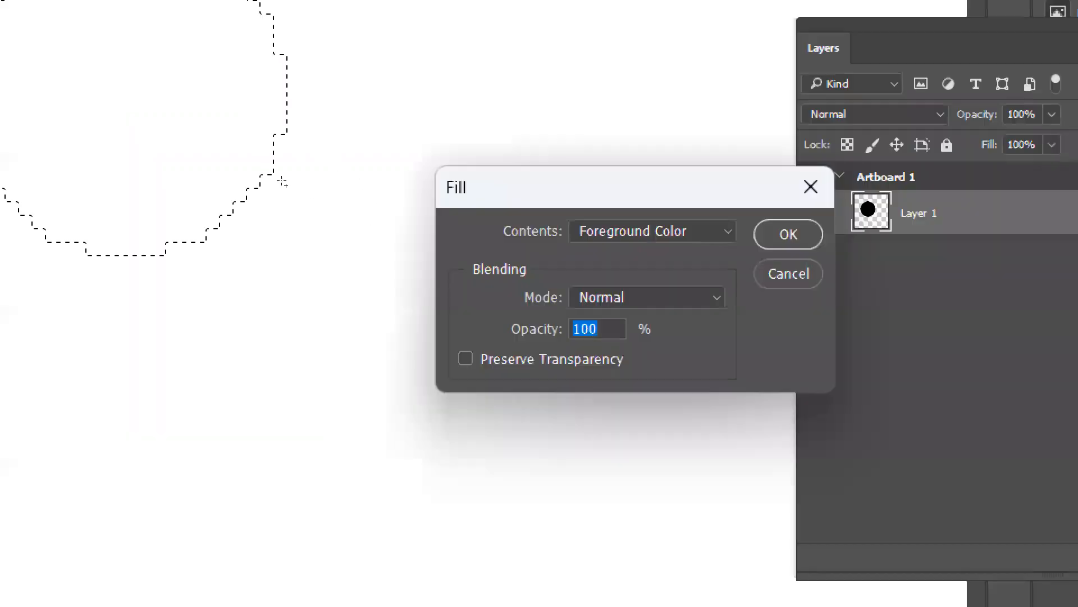
key(Return)
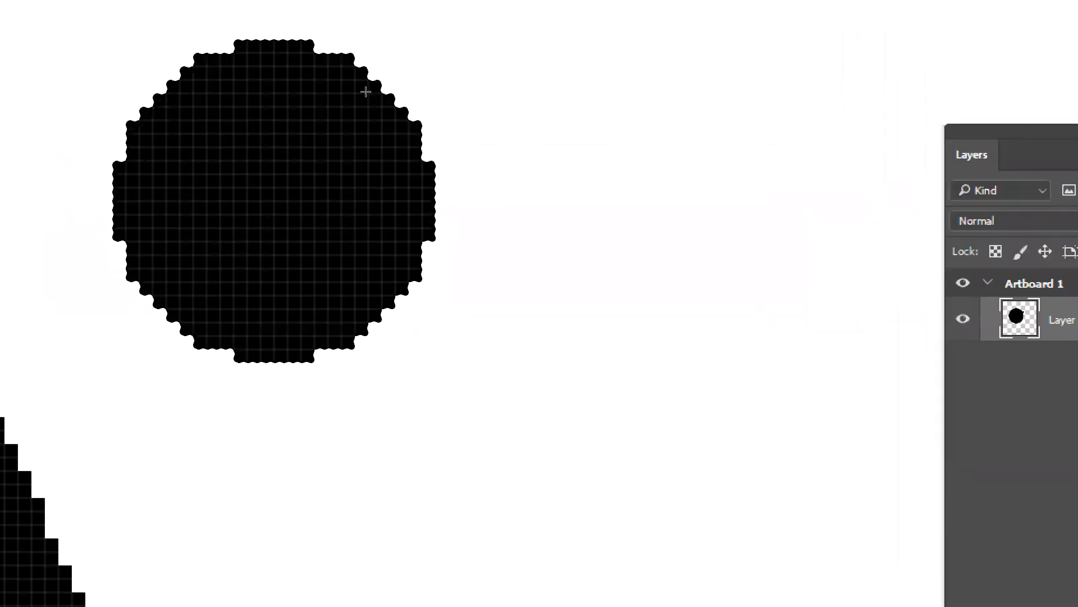
key(ctrl+d)
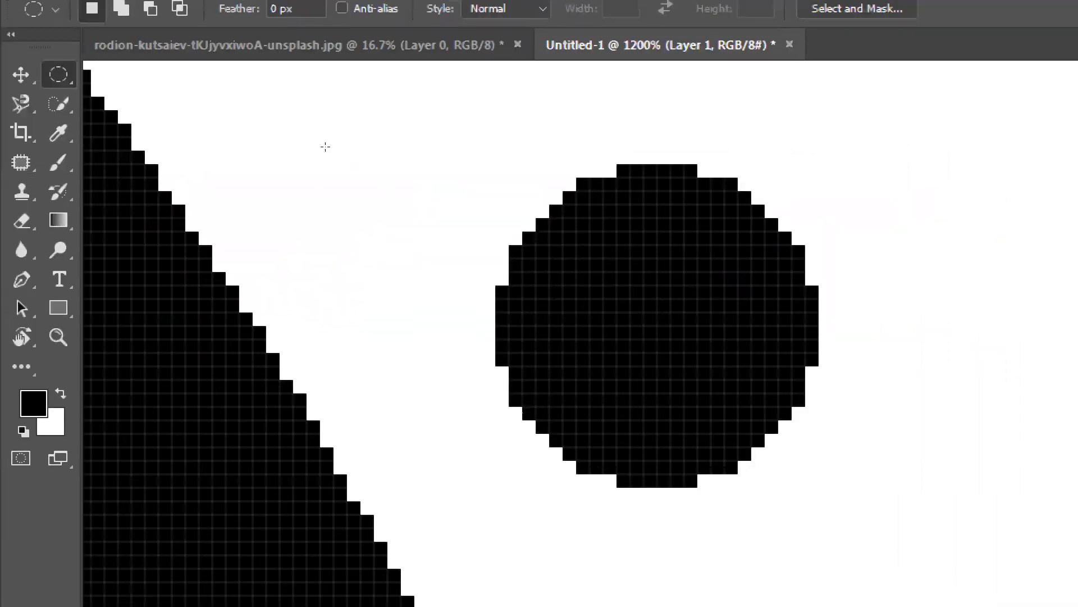
Step: Enable Anti-alias, draw a somewhat larger circular selection beside the small circle, fill it with the black foreground color, and deselect
drag(374, 183, 65, 155)
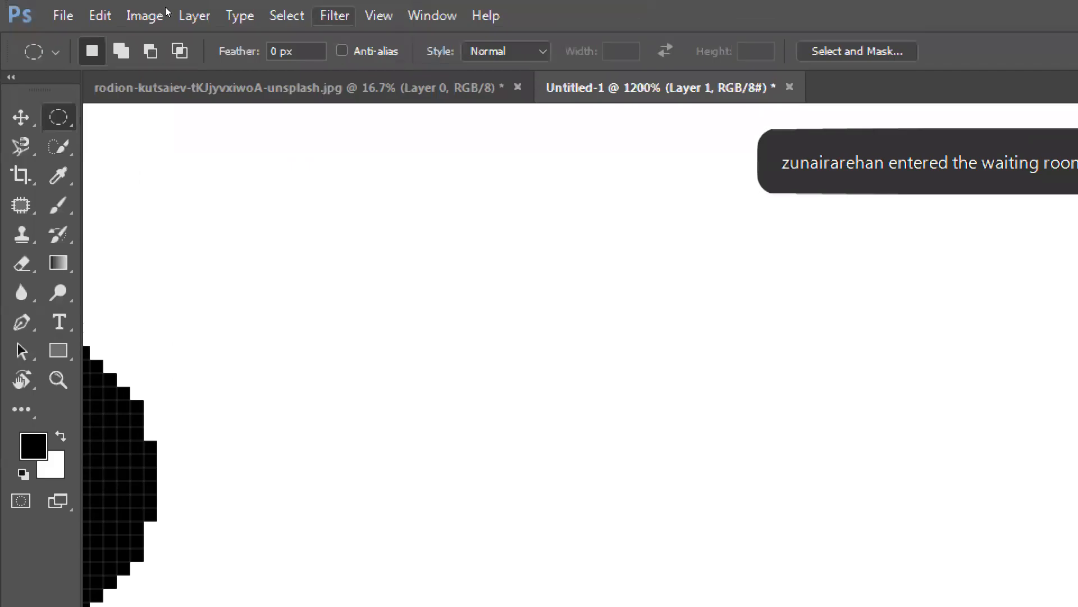
click(341, 51)
drag(376, 227, 710, 534)
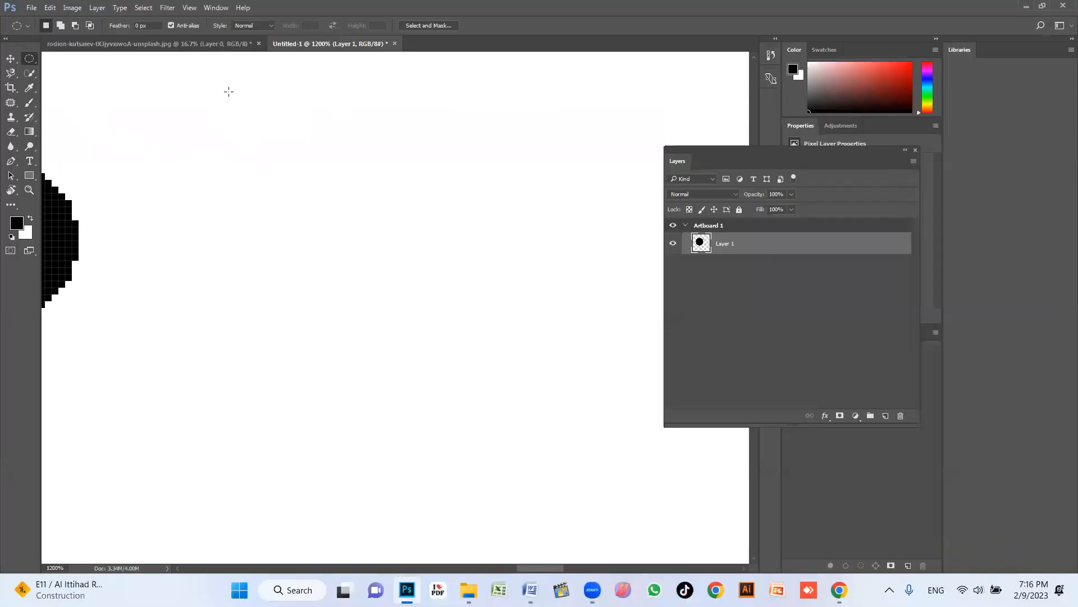
drag(197, 132, 498, 474)
key(alt+BackSpace)
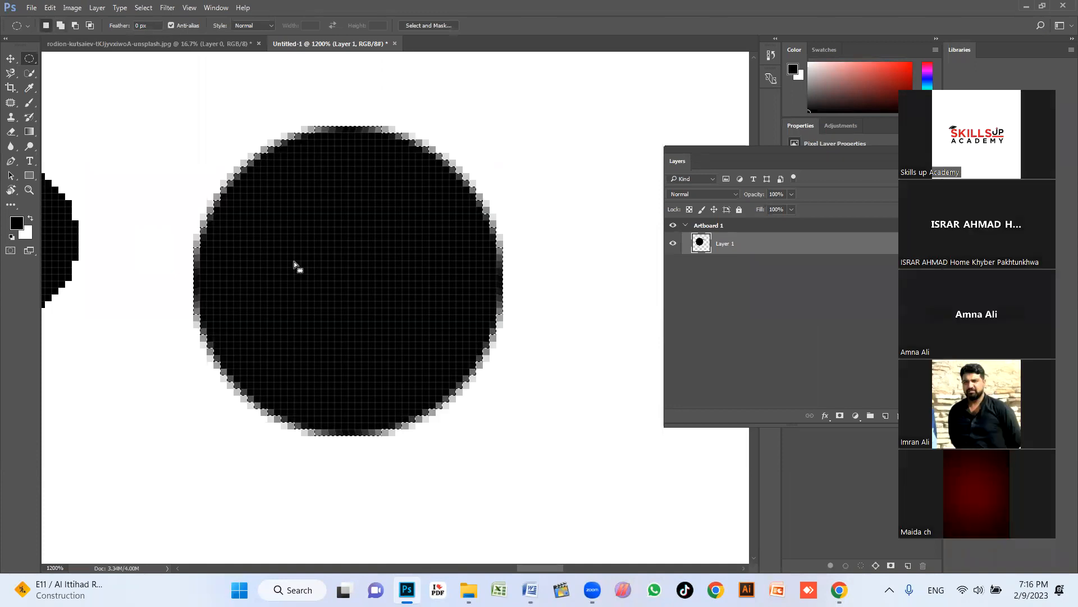
key(ctrl+d)
Step: Compare the edge pixels of the anti-aliased circle with those of the circles drawn without anti-aliasing
key(z)
click(284, 163)
click(342, 212)
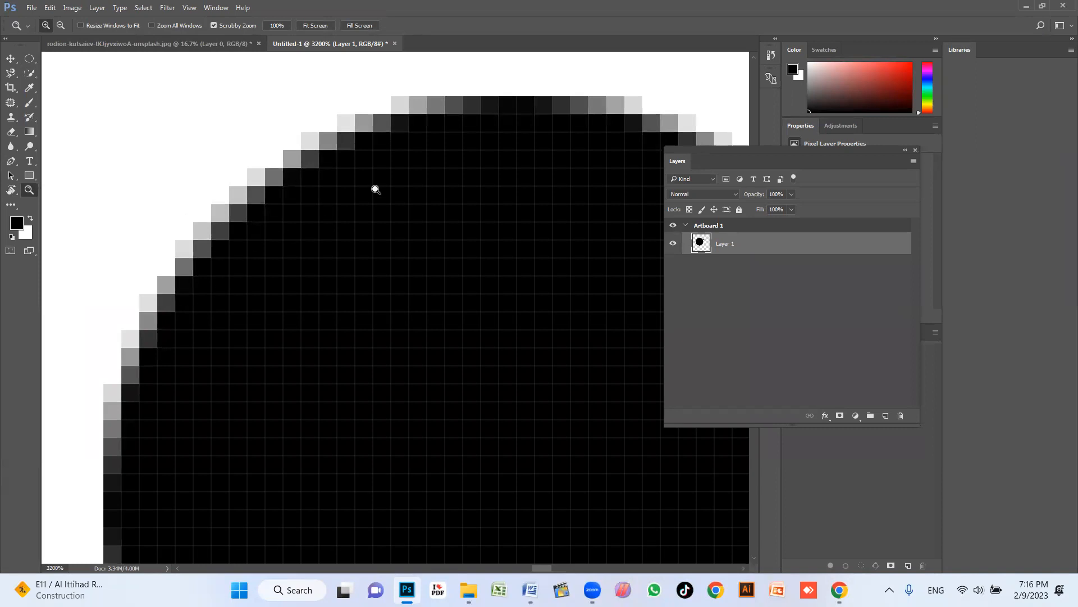
drag(209, 325, 315, 306)
drag(445, 329, 333, 305)
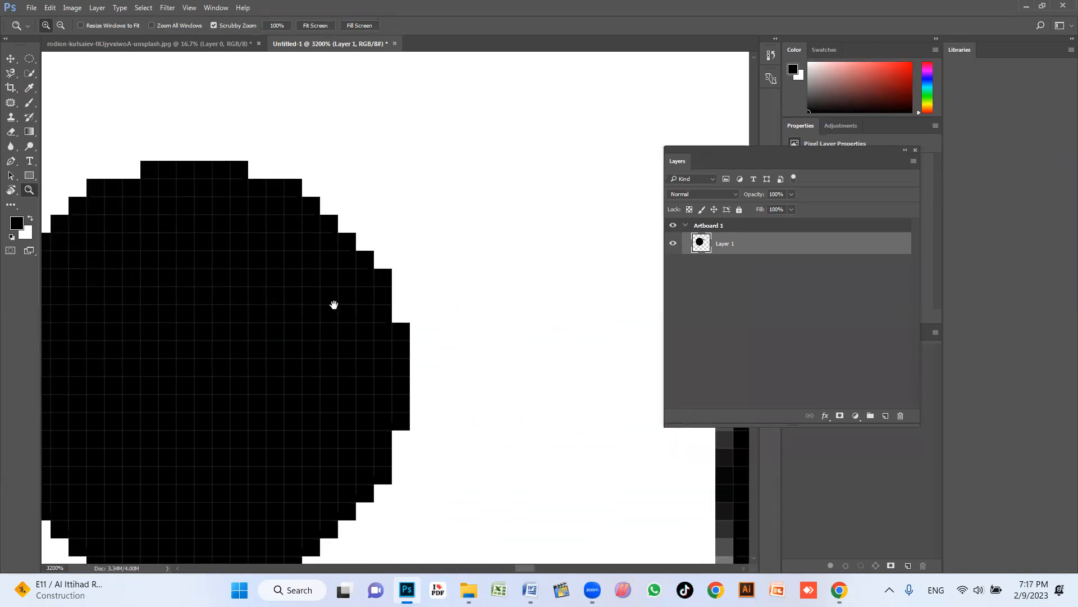
alt+click(427, 303)
alt+click(426, 304)
drag(552, 334, 504, 353)
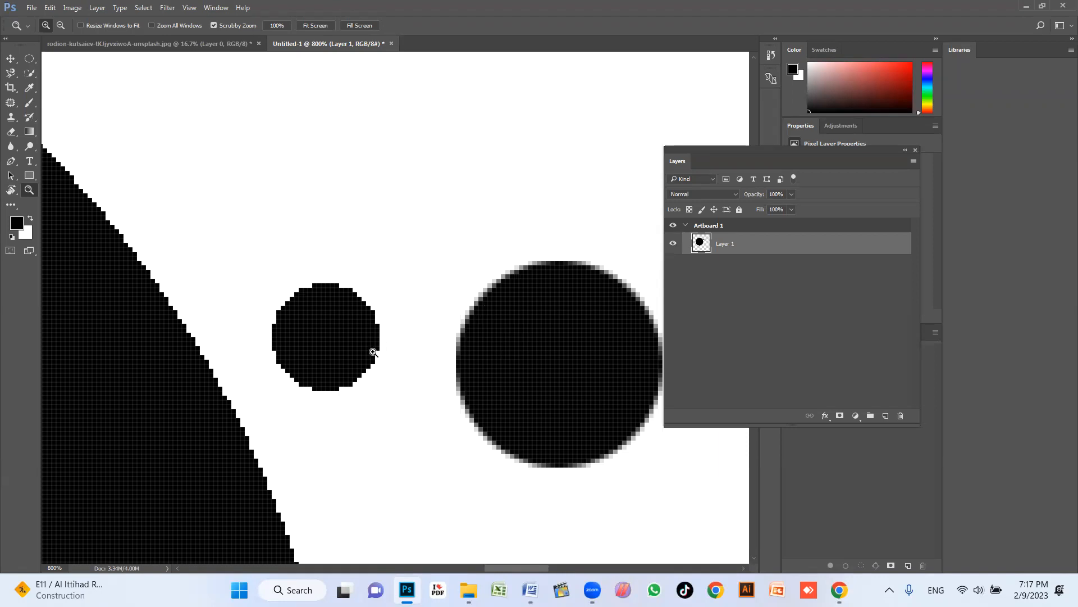
alt+click(414, 374)
alt+click(414, 375)
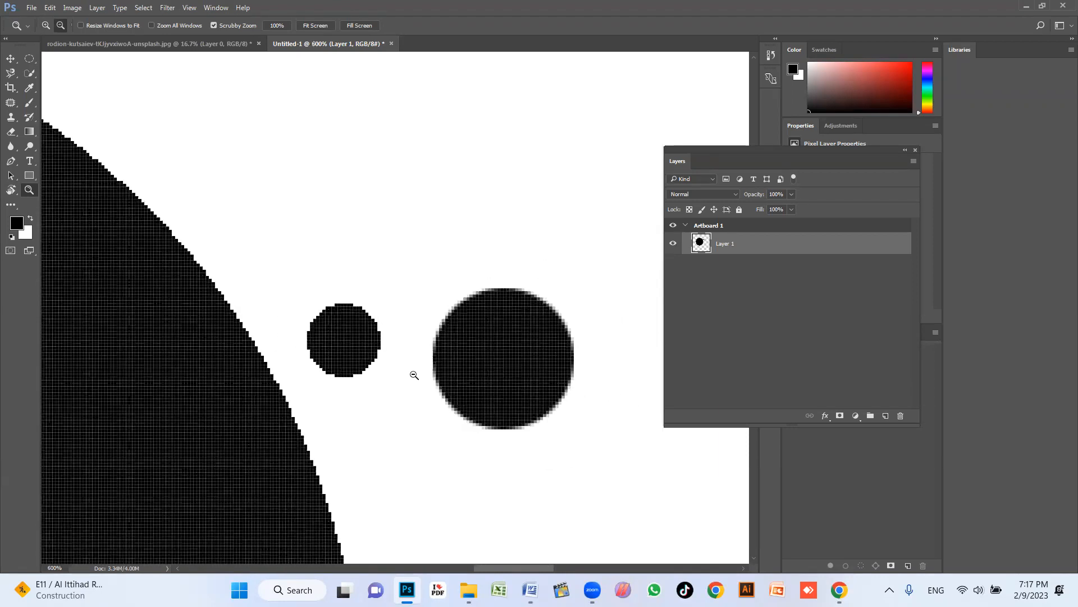
alt+click(370, 352)
alt+click(371, 352)
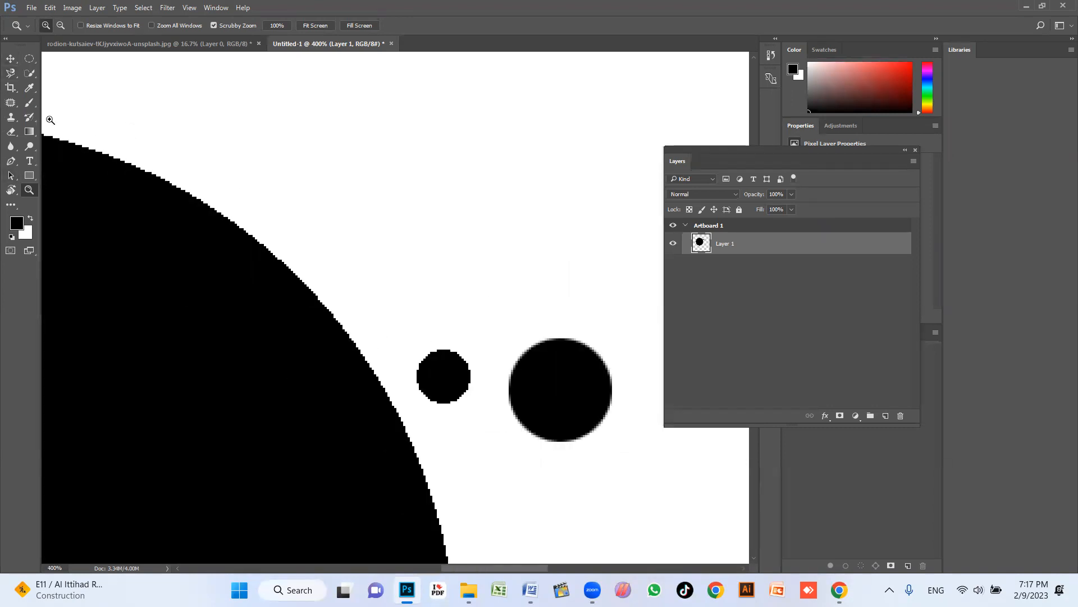
Step: Try the Lasso tool by drawing several freehand selections on the canvas above the circles, and clear the selection
click(29, 59)
right_click(29, 59)
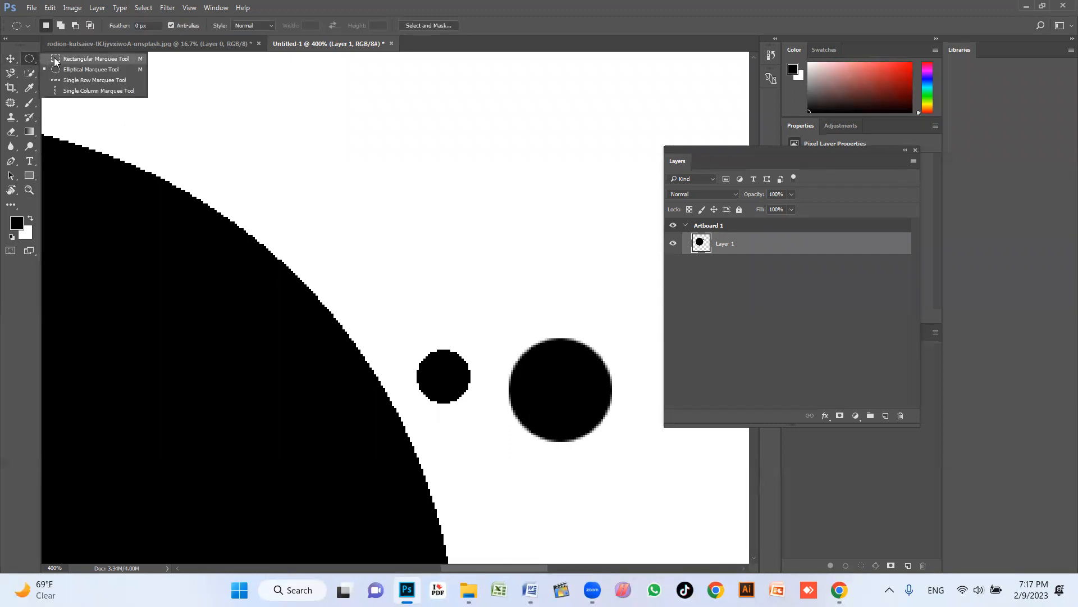
click(73, 59)
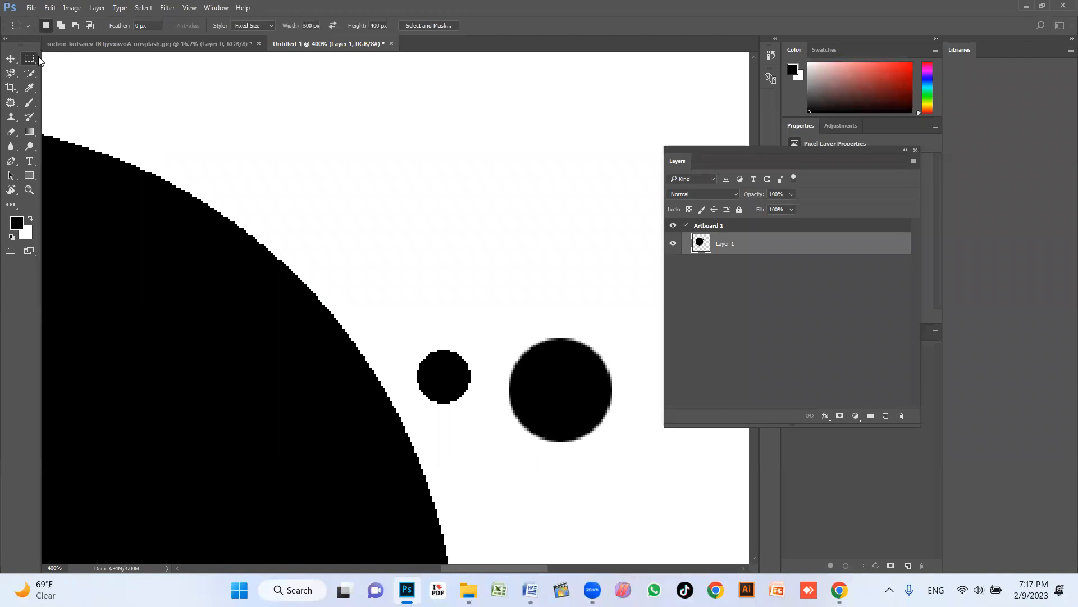
click(12, 75)
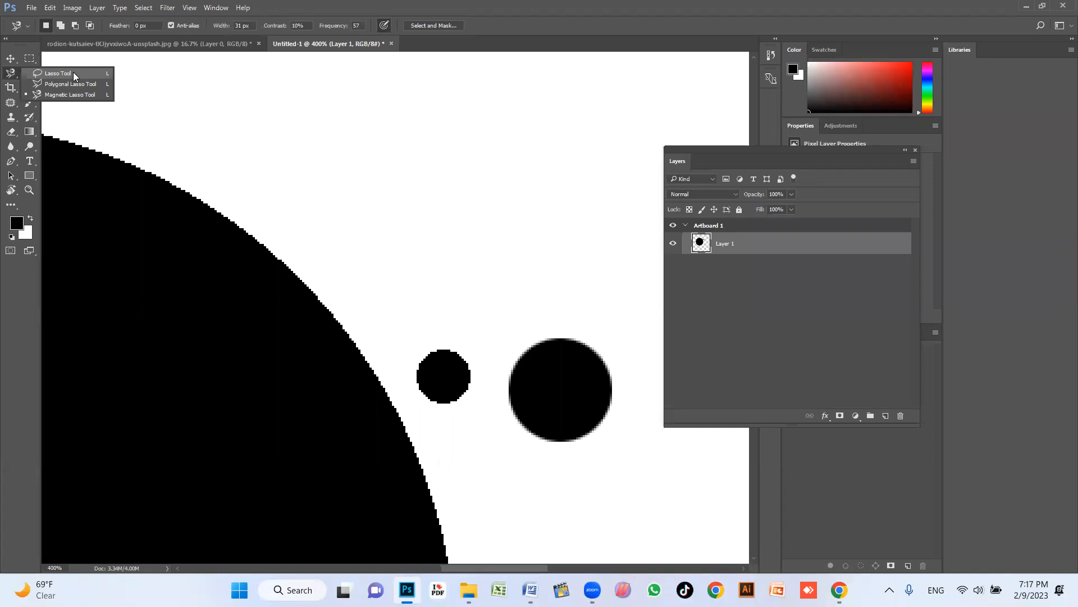
click(59, 73)
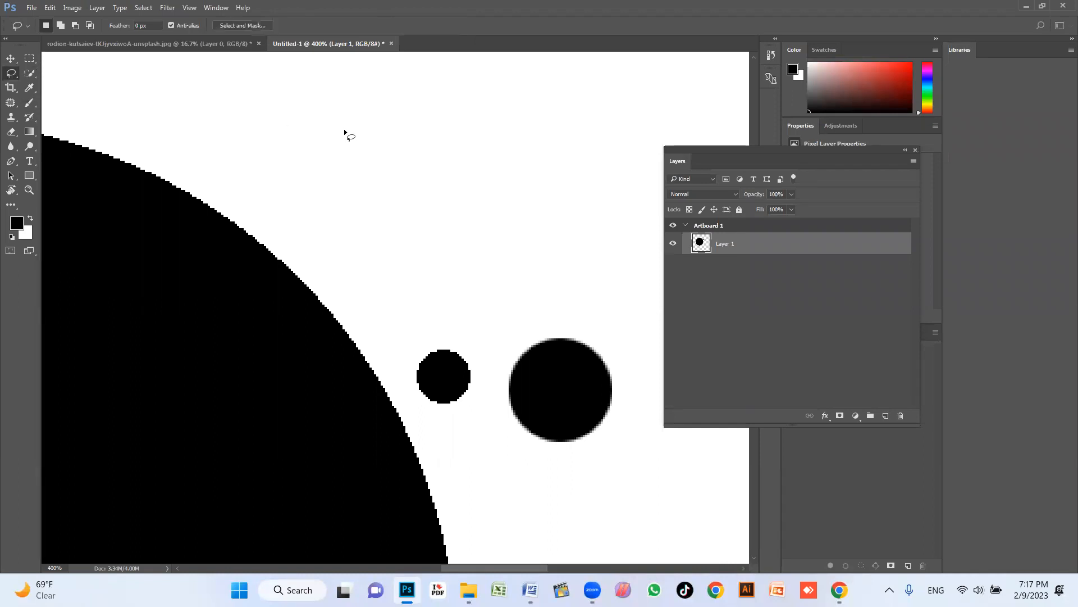
mouse_move(337, 126)
mouse_down()
mouse_move(476, 220)
mouse_move(333, 178)
mouse_move(336, 120)
mouse_up()
click(538, 116)
mouse_move(650, 217)
mouse_down()
mouse_move(385, 163)
mouse_move(561, 119)
mouse_up()
mouse_move(327, 138)
mouse_down()
mouse_move(506, 95)
mouse_move(591, 161)
mouse_move(591, 245)
mouse_move(649, 354)
mouse_move(641, 457)
mouse_move(560, 496)
mouse_move(435, 433)
mouse_move(312, 189)
mouse_move(343, 121)
mouse_up()
mouse_move(405, 169)
mouse_down()
mouse_move(578, 201)
mouse_move(460, 176)
mouse_move(539, 243)
mouse_move(434, 197)
mouse_move(429, 295)
mouse_move(415, 306)
mouse_up()
click(492, 155)
Step: Select the Polygonal Lasso tool and create another blank document with the current preset settings
right_click(11, 76)
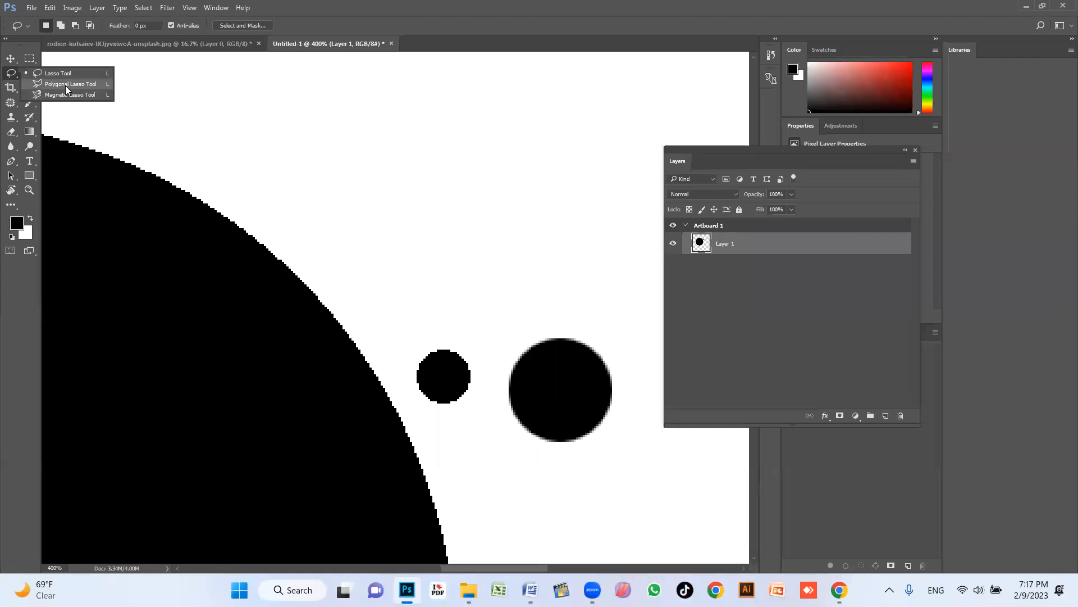
click(65, 85)
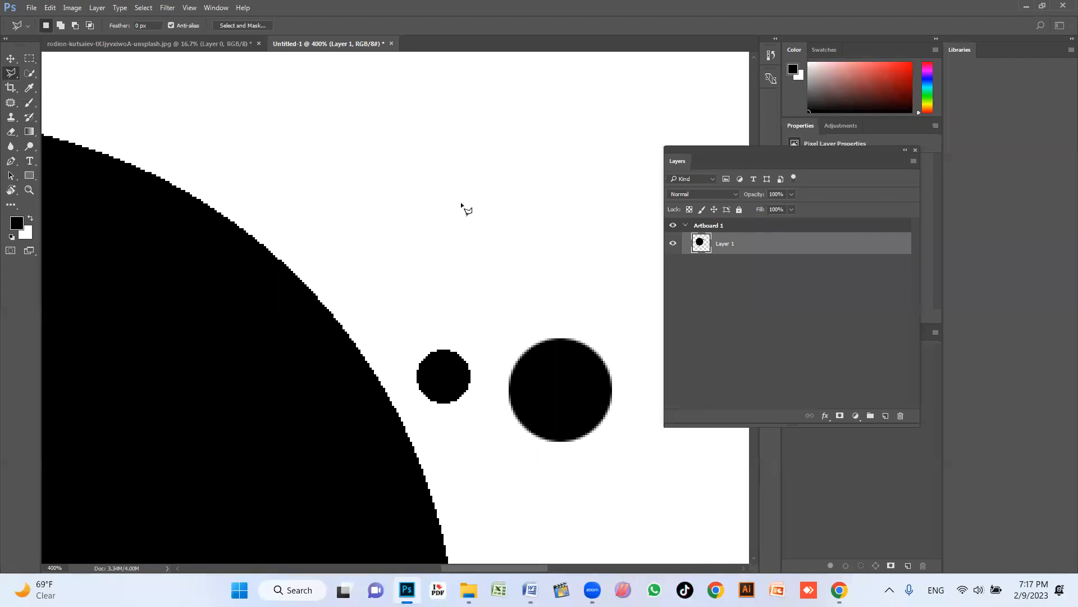
key(ctrl+n)
key(Return)
click(284, 166)
click(394, 201)
key(Escape)
Step: Try the Polygonal Lasso by outlining a closed, irregular nine-corner selection on the blank artboard, and deselect it
click(339, 170)
click(457, 189)
click(534, 317)
click(539, 412)
click(328, 456)
click(360, 262)
click(455, 357)
click(441, 215)
click(313, 190)
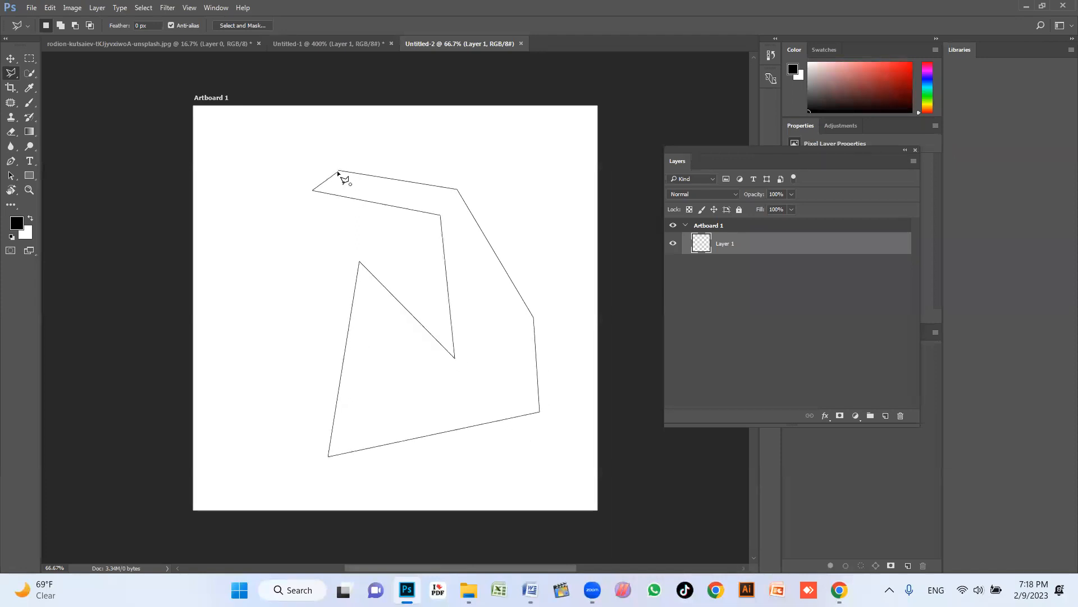
click(340, 172)
key(ctrl+d)
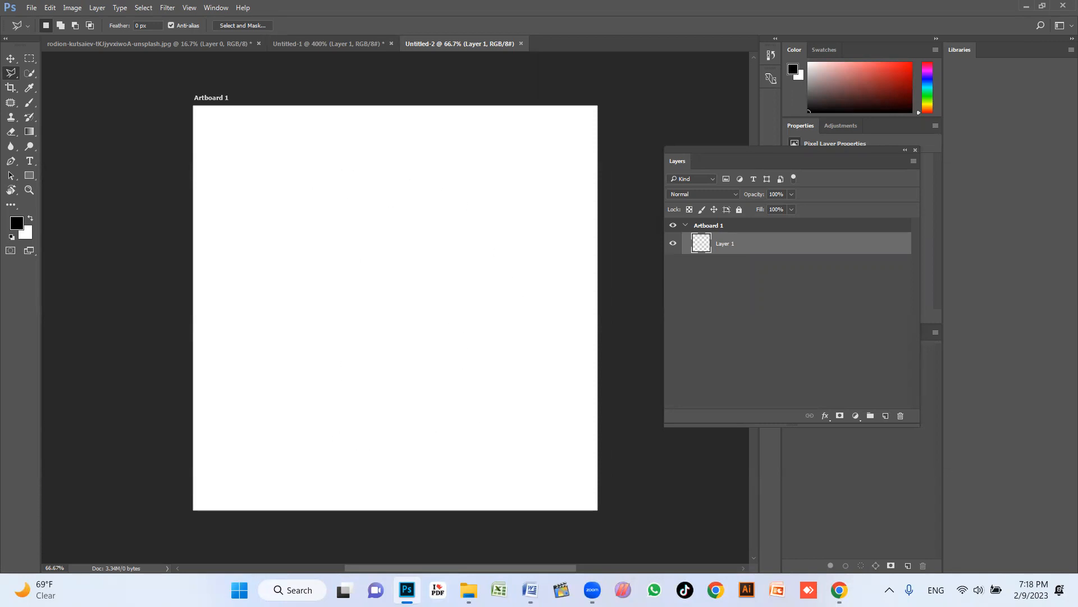
Step: Switch to Chrome, look through the neighbouring Unsplash photos, and return to the Food & Drink gallery
click(839, 590)
click(1025, 291)
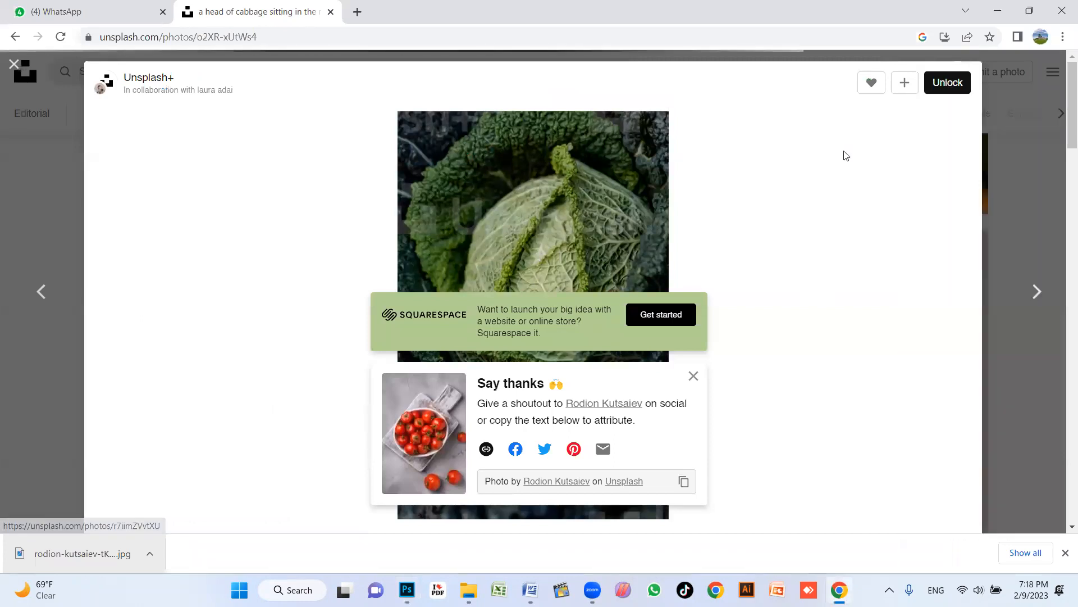
click(1037, 291)
scroll(560, 298, down, 5)
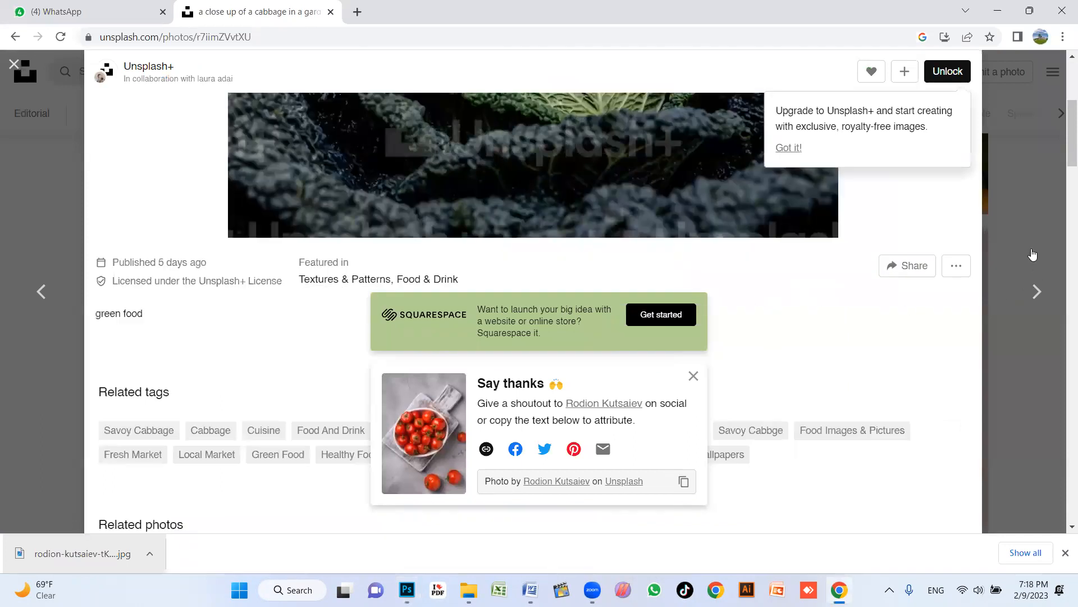
click(1037, 291)
click(992, 163)
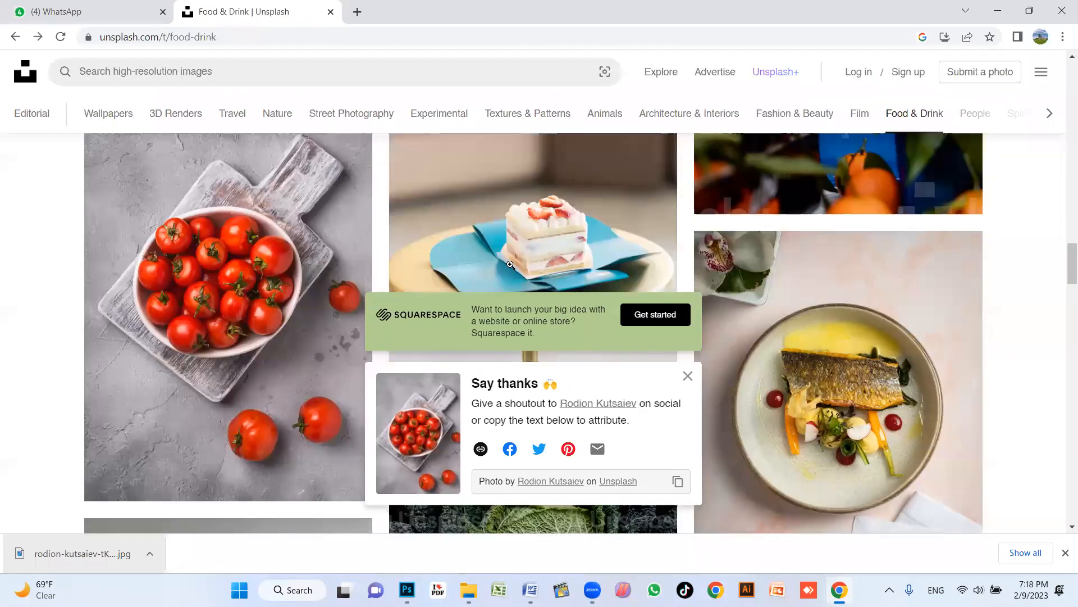
Step: Browse the Food & Drink gallery for a photo with a clearly outlined object to practise selections on
scroll(800, 365, down, 8)
scroll(800, 365, up, 3)
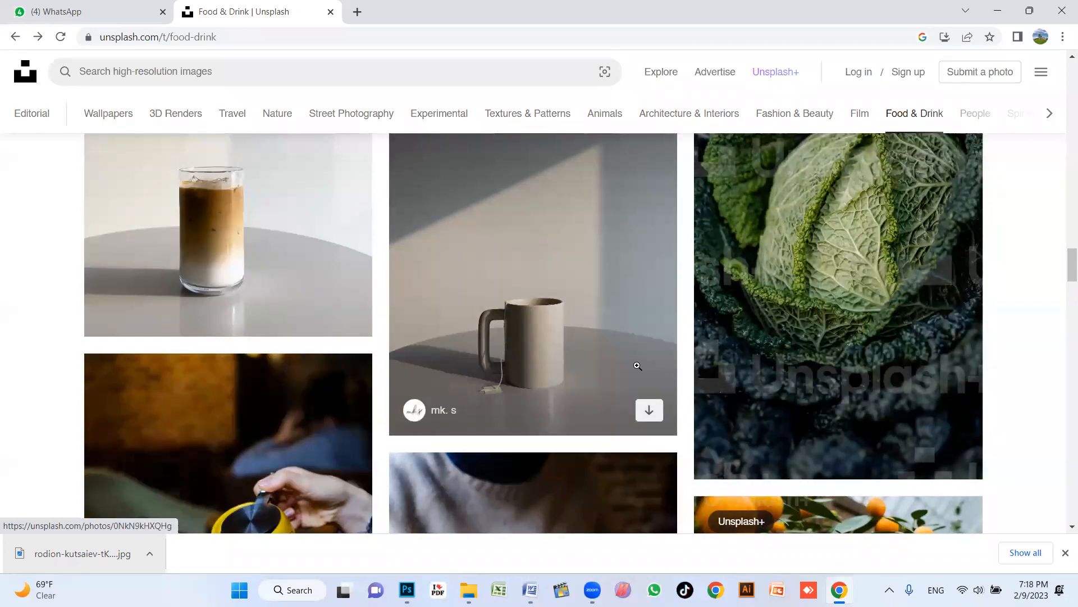
scroll(600, 363, down, 7)
scroll(600, 363, up, 5)
scroll(655, 360, down, 11)
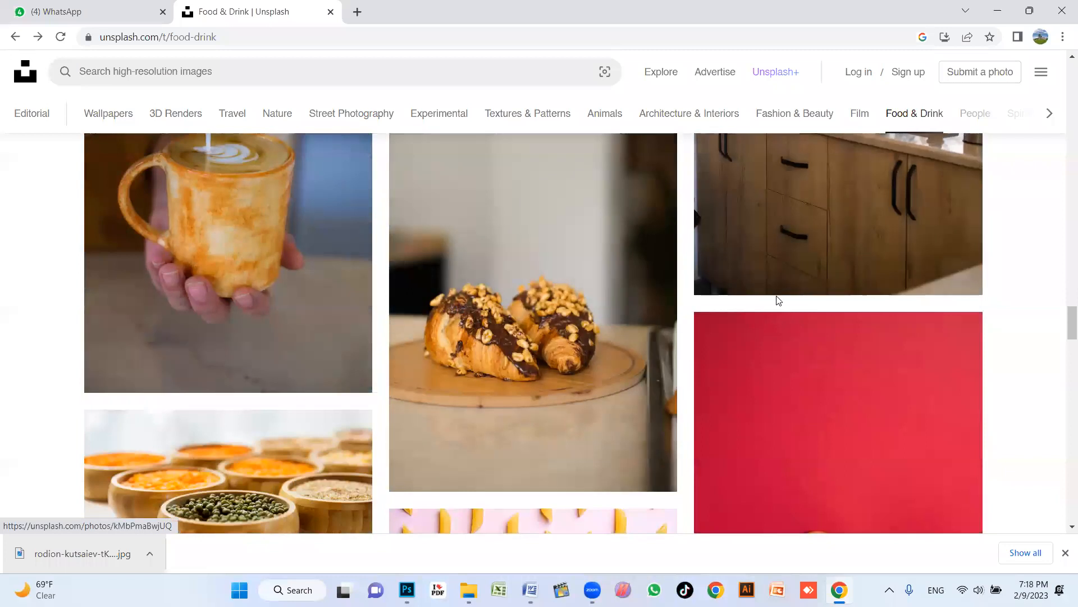
scroll(585, 294, up, 2)
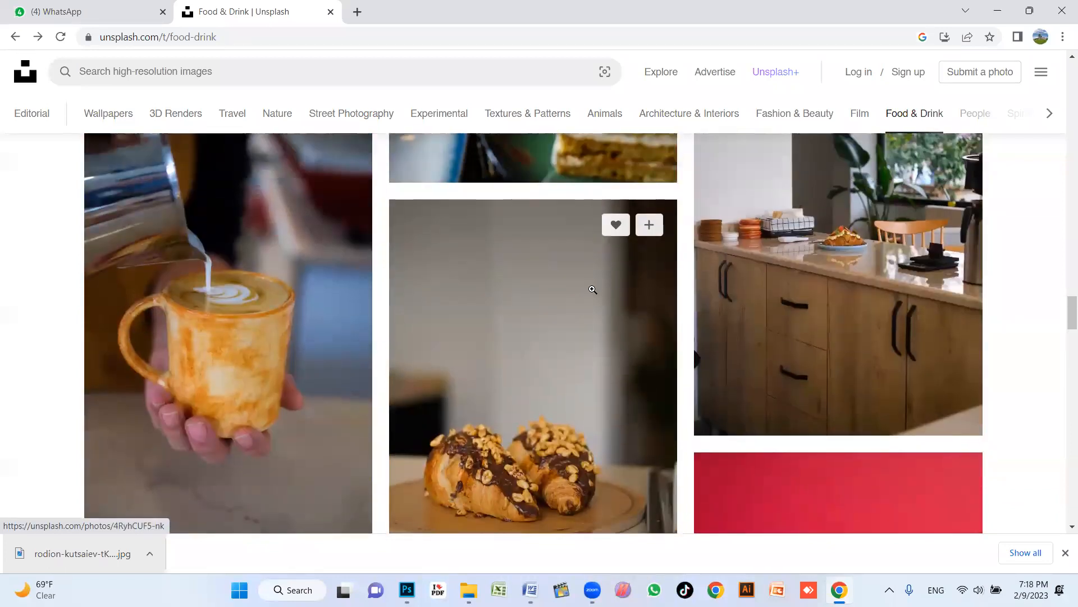
scroll(457, 306, down, 2)
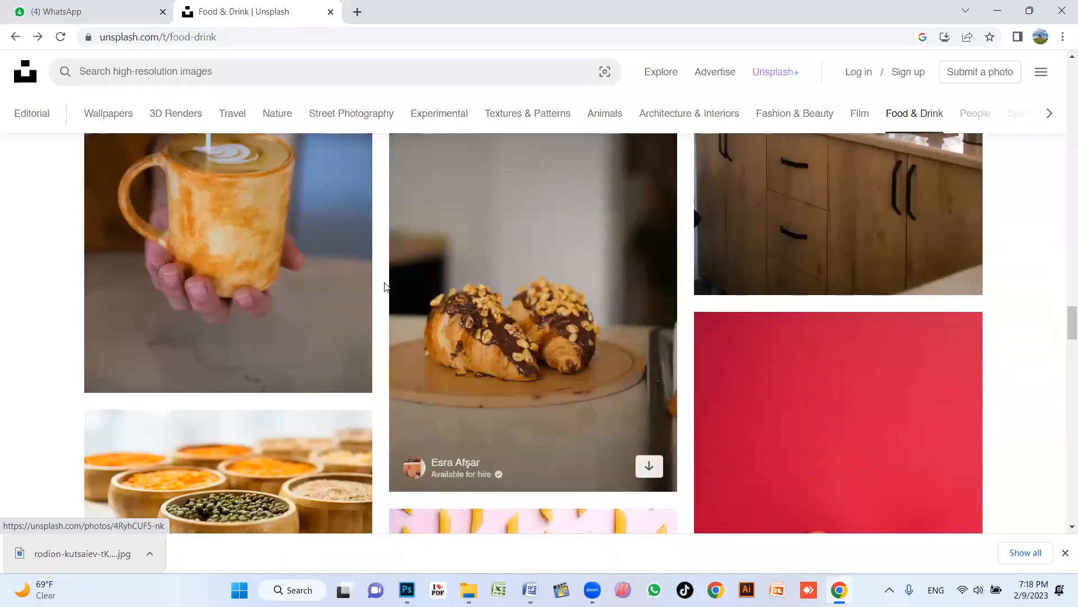
scroll(384, 287, up, 1)
Step: Open the photo of a hand holding an orange-and-white coffee cup and look through its related photos
click(222, 270)
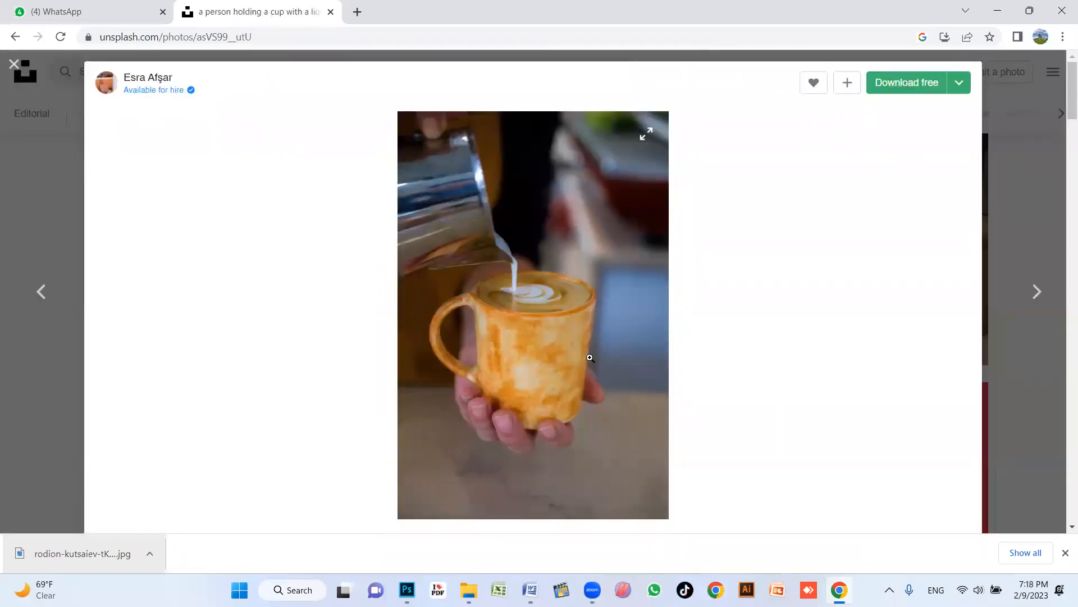
scroll(595, 359, down, 10)
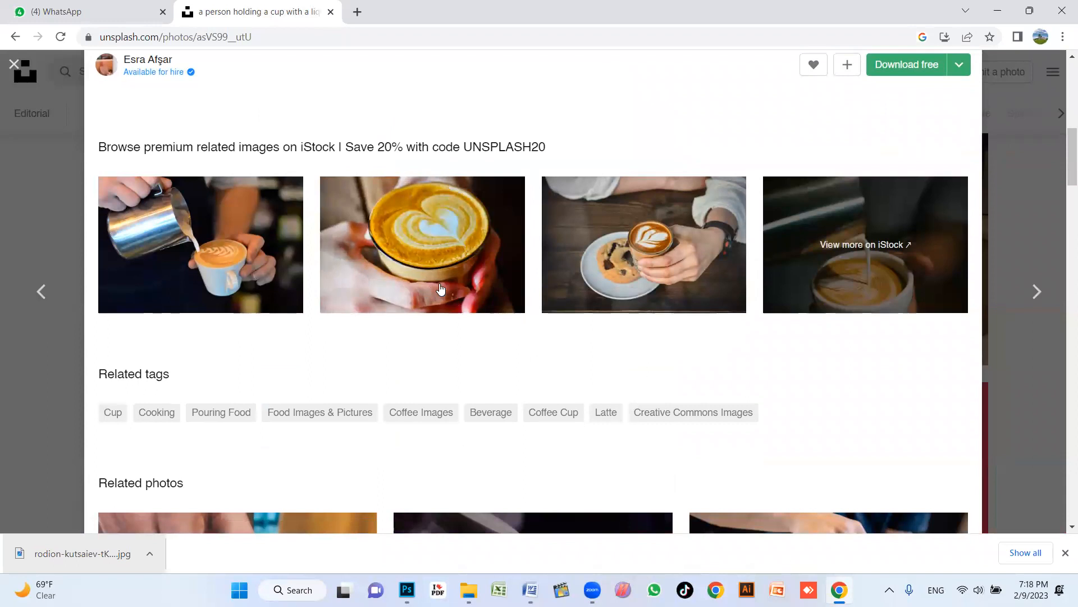
scroll(441, 289, down, 12)
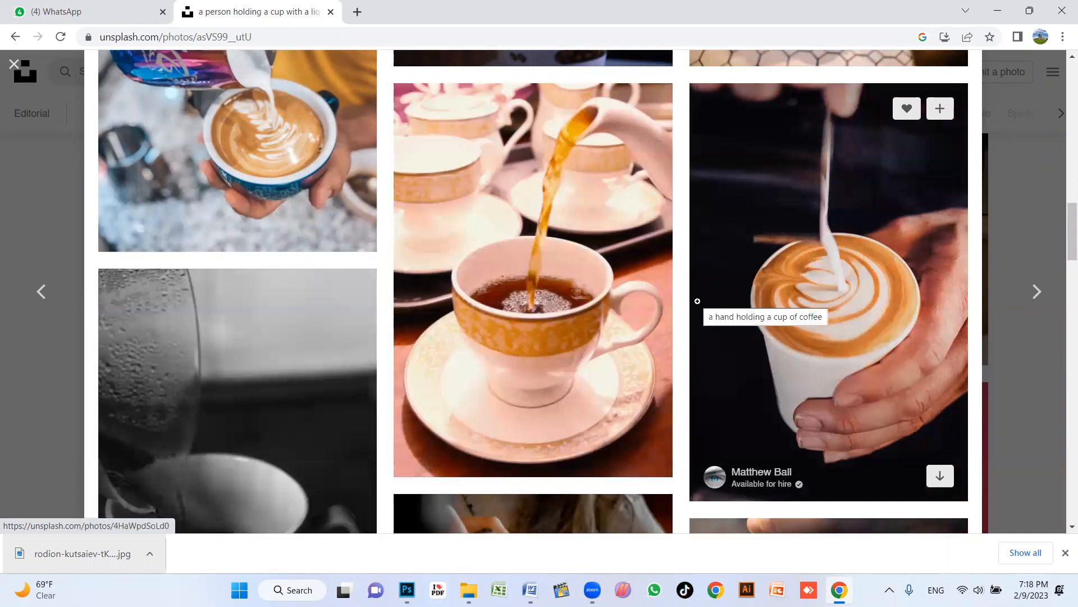
scroll(698, 303, down, 1)
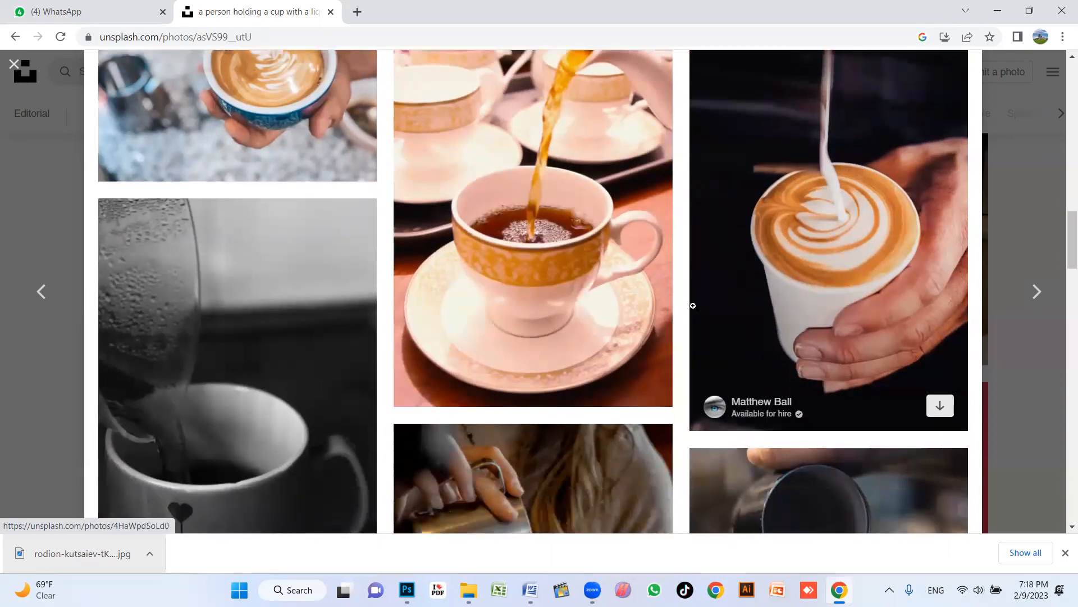
Step: Find the related photo of coffee poured into a white mug patterned with dark circles and download it for free
scroll(693, 305, down, 10)
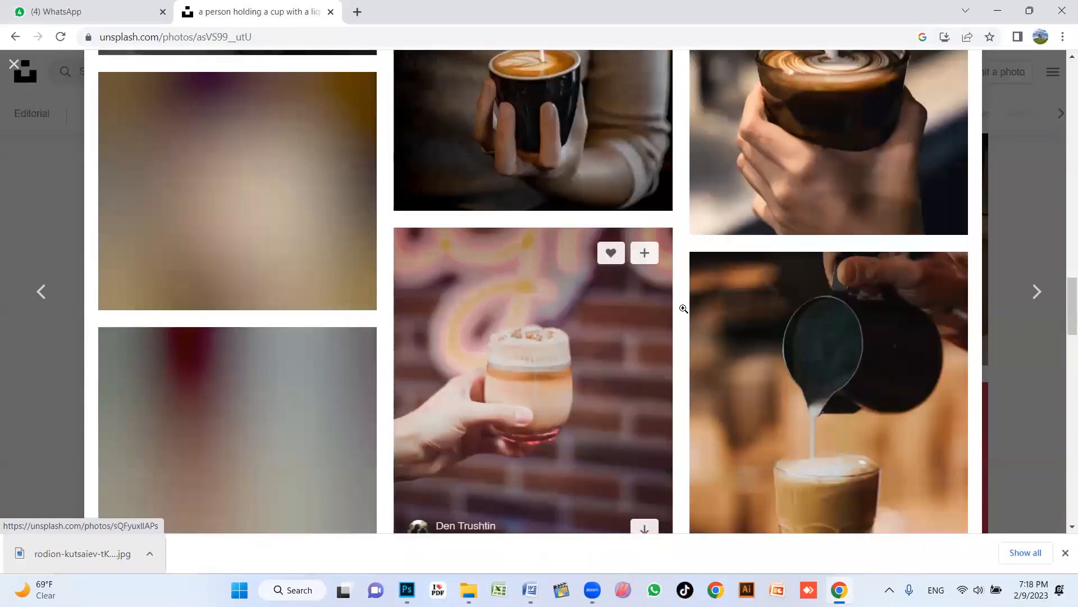
scroll(693, 303, down, 1)
scroll(562, 302, up, 1)
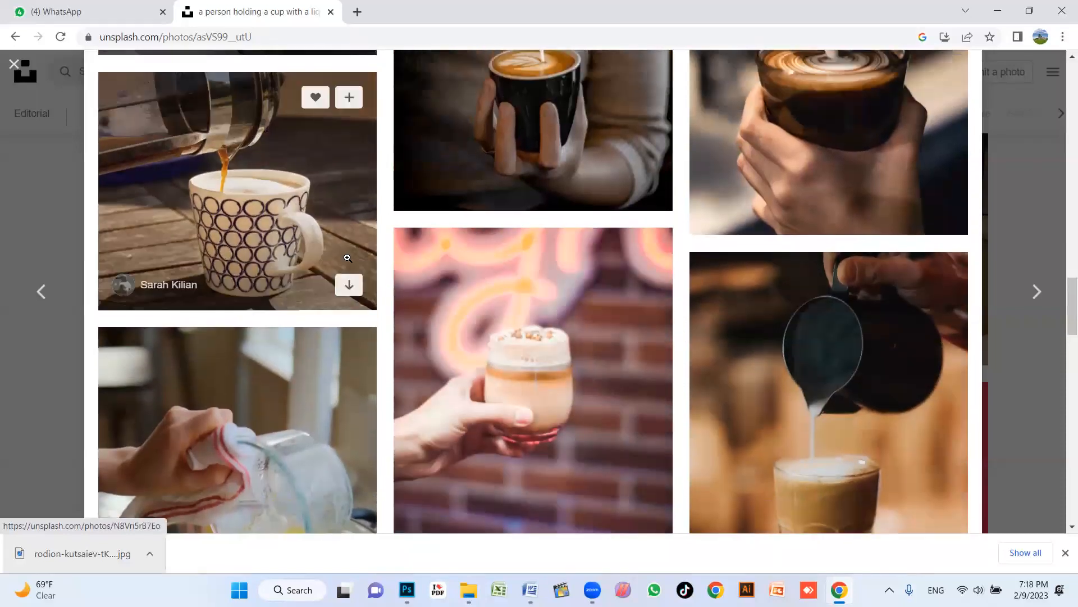
click(348, 258)
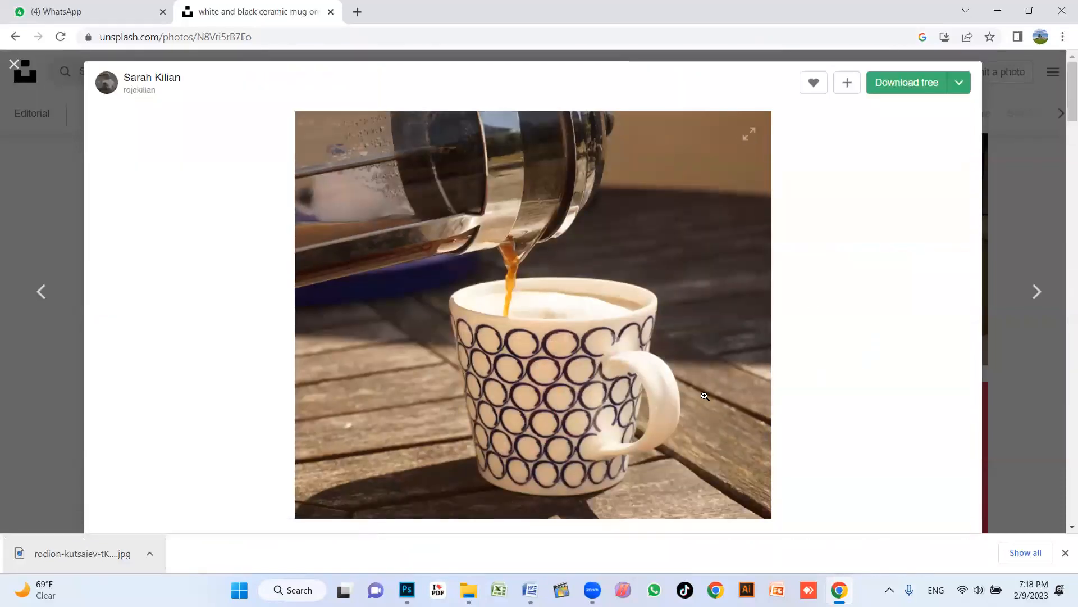
click(902, 89)
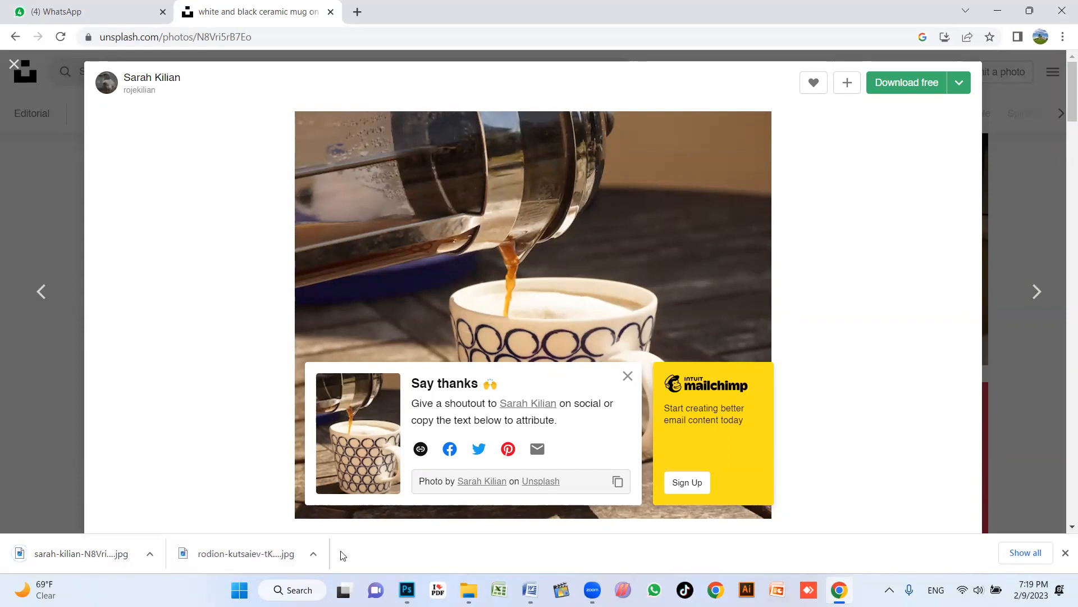
Step: Switch to Photoshop and close all open documents without saving changes
key(alt+Tab)
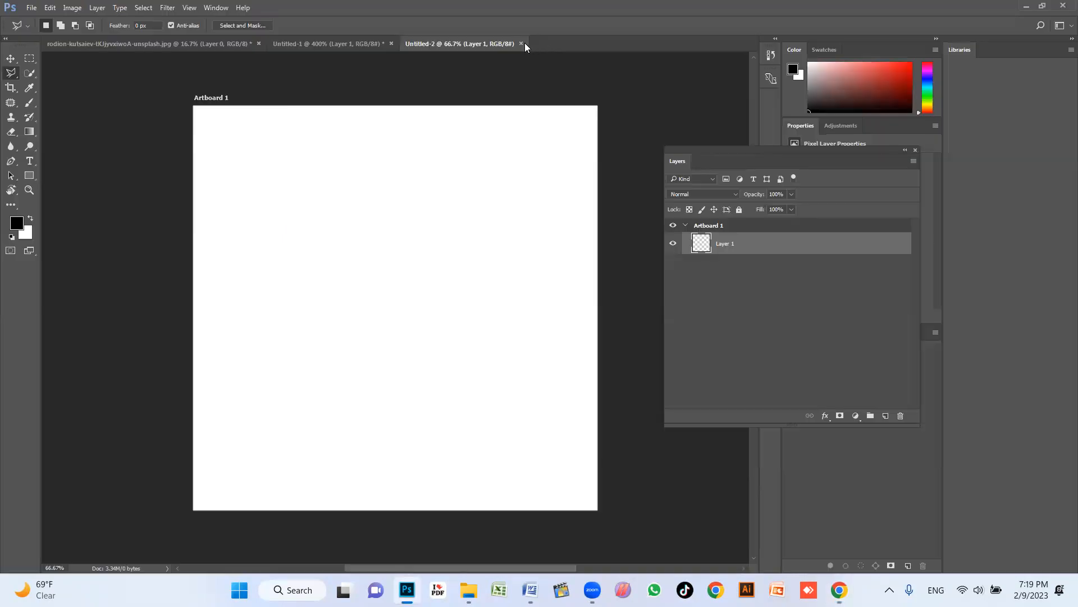
click(522, 43)
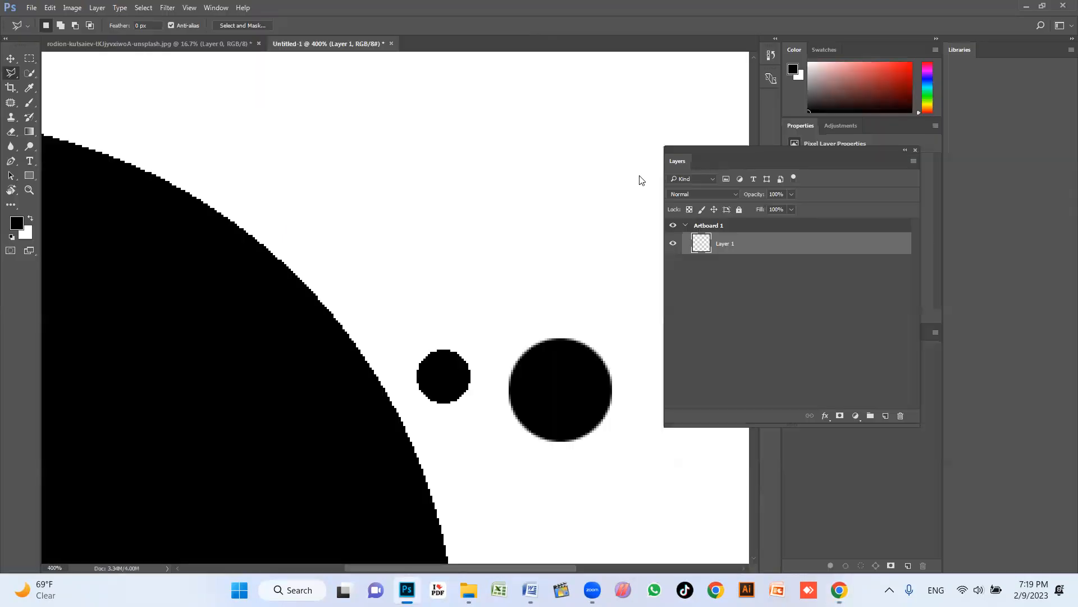
click(391, 43)
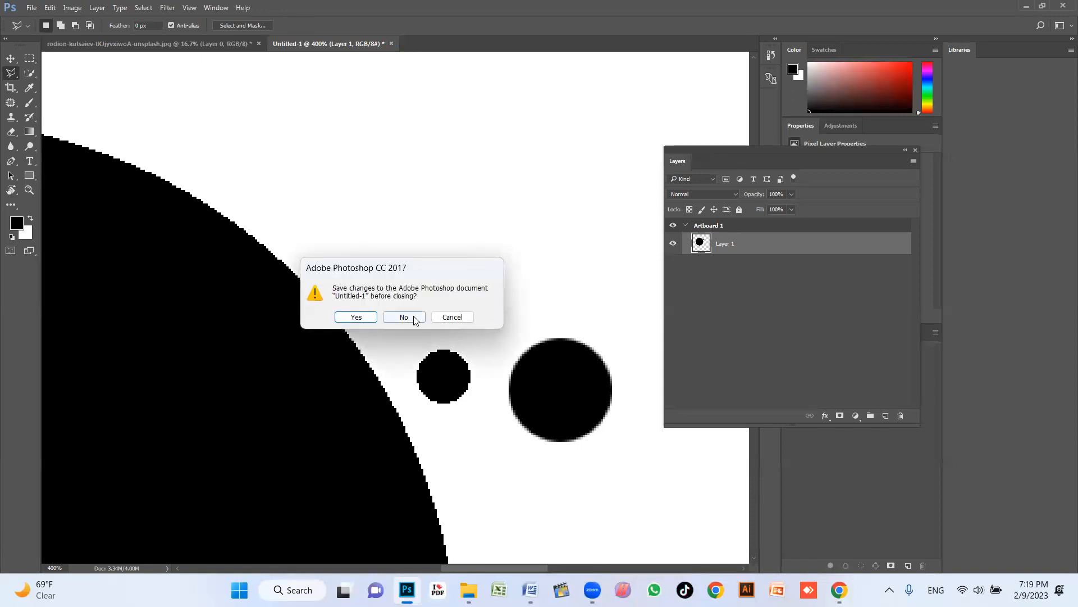
key(n)
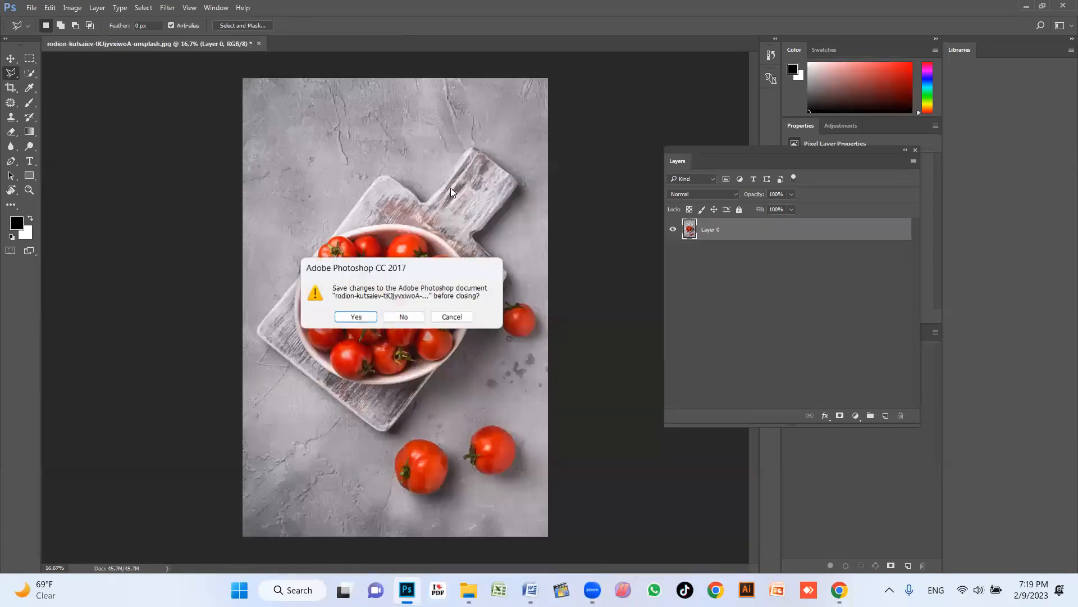
click(403, 315)
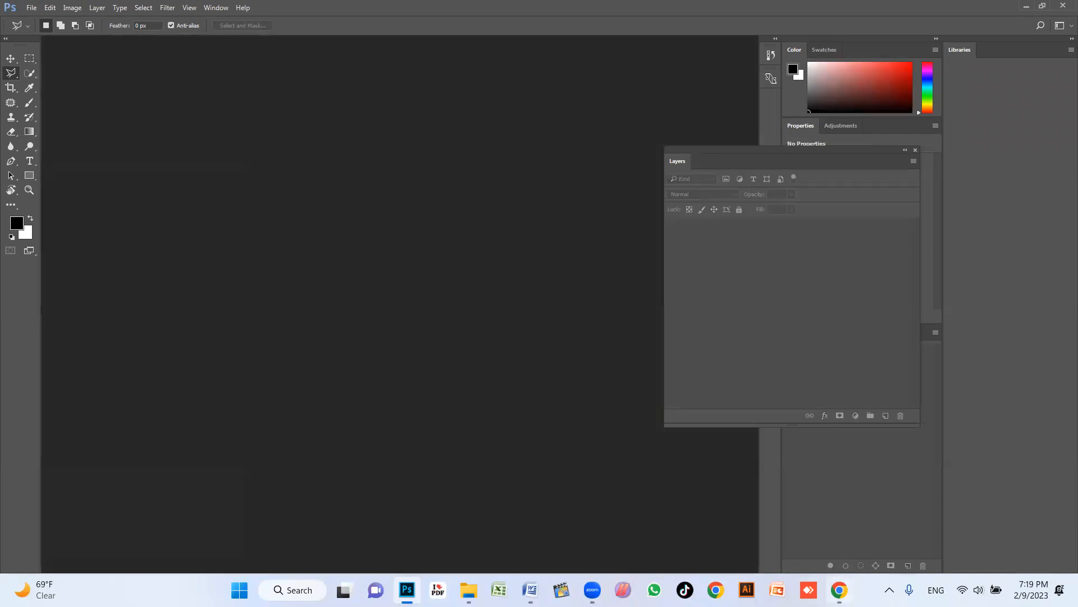
Step: Bring the downloaded mug photo from Chrome into Photoshop as a new document
click(840, 590)
drag(112, 554, 273, 220)
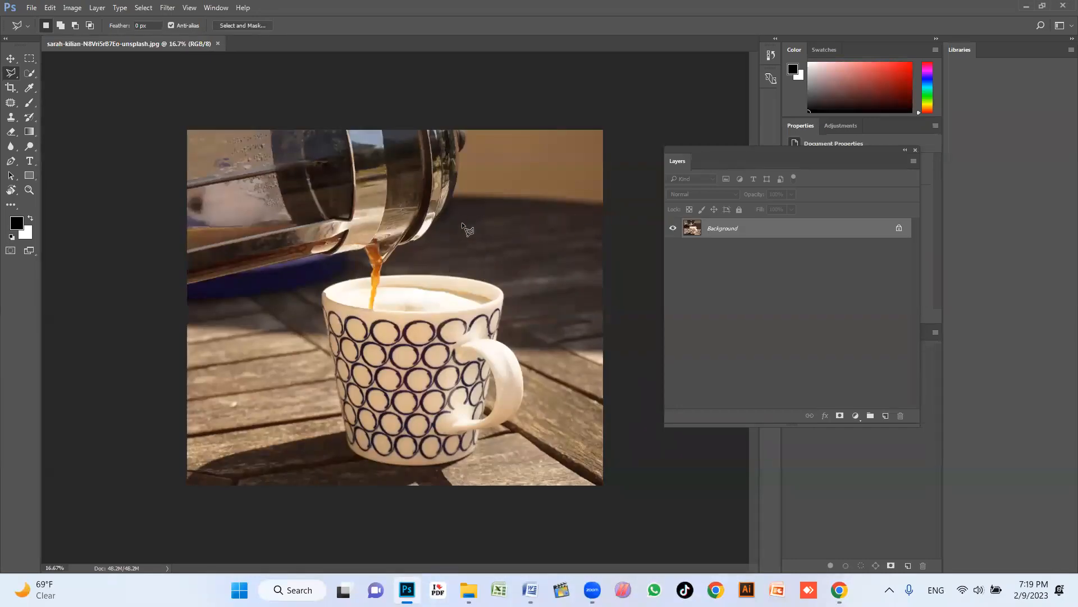
key(z)
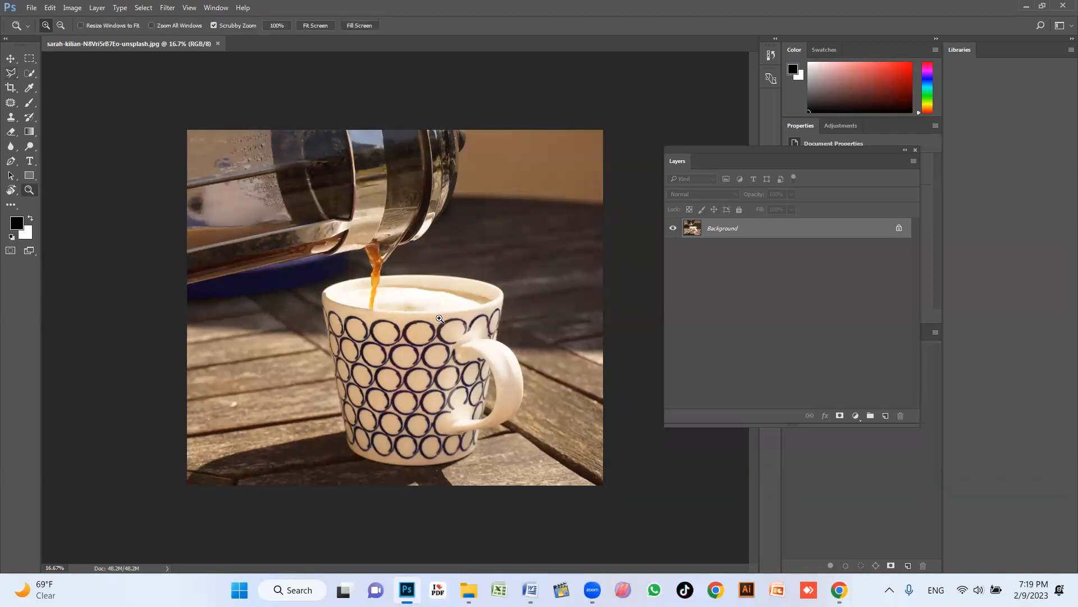
click(439, 318)
click(452, 326)
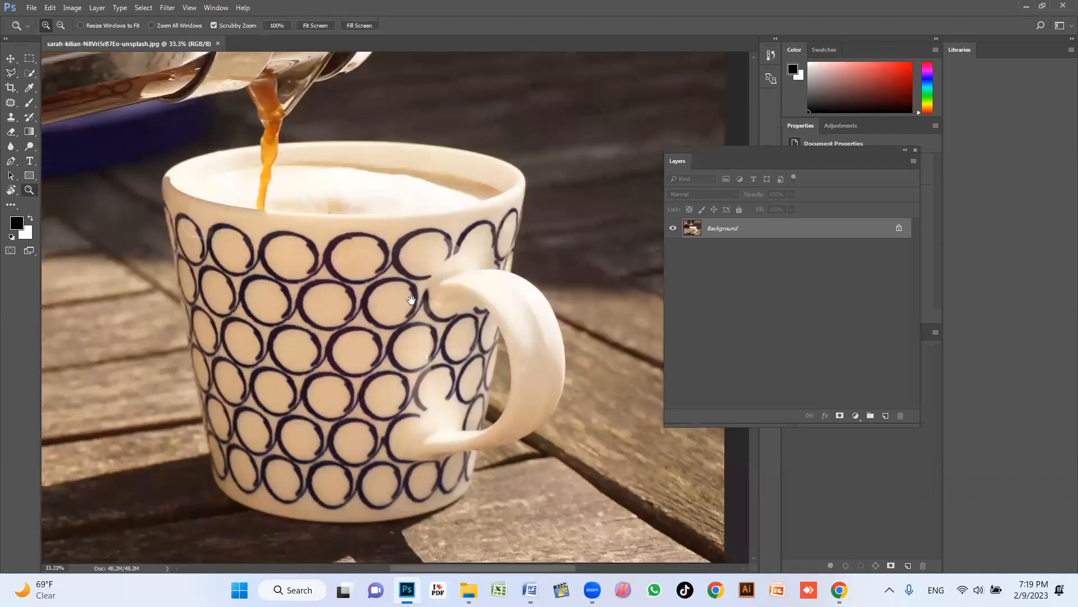
click(357, 298)
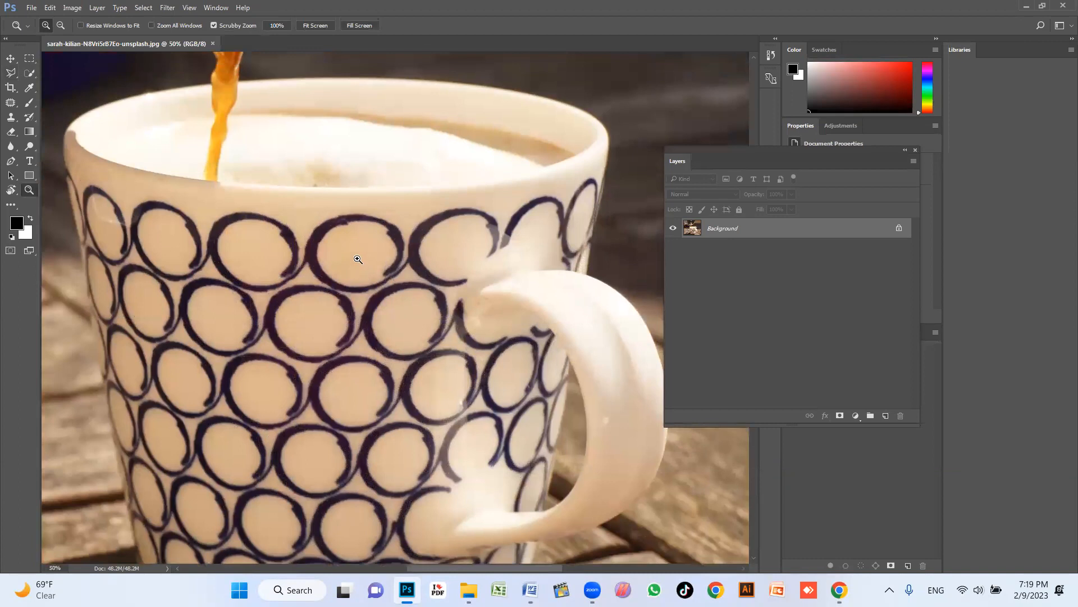
alt+click(373, 230)
drag(471, 299, 458, 311)
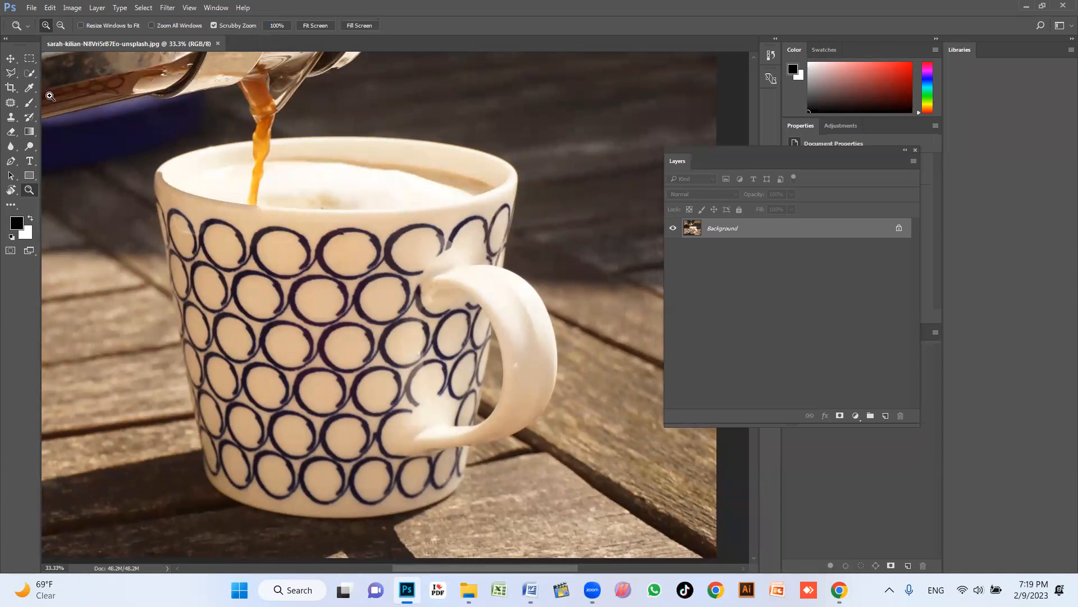
Step: Select the Polygonal Lasso tool and move the floating Layers panel off the canvas, below the document properties
click(9, 77)
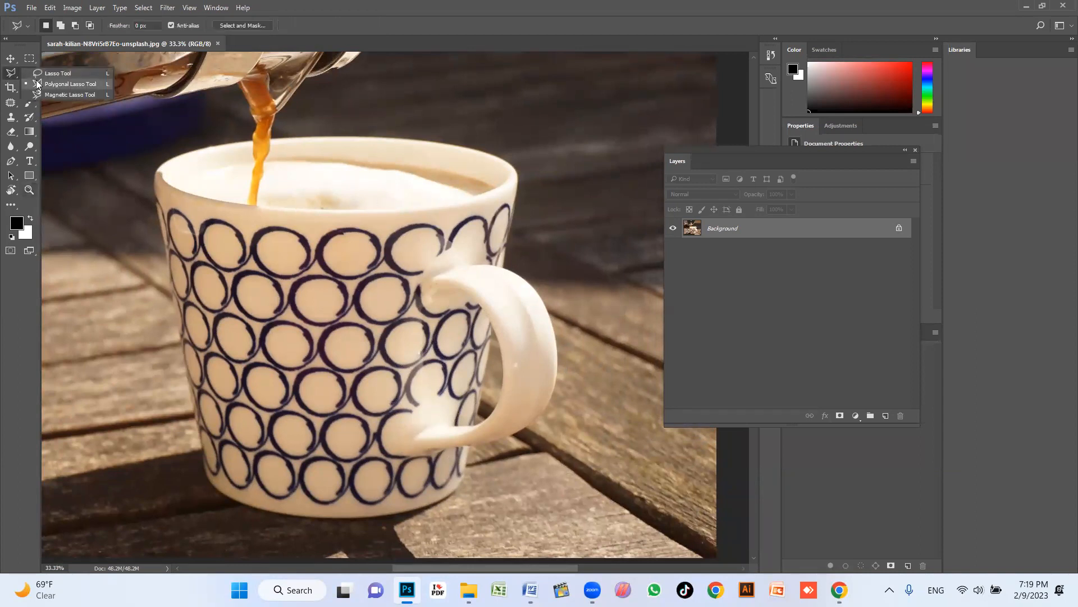
click(56, 87)
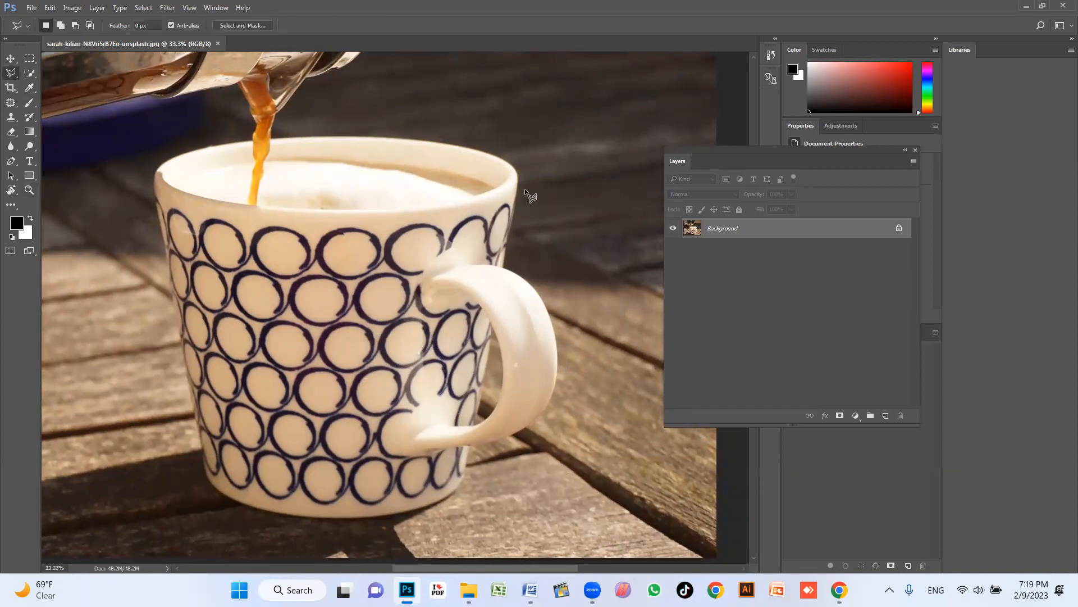
key(z)
click(521, 230)
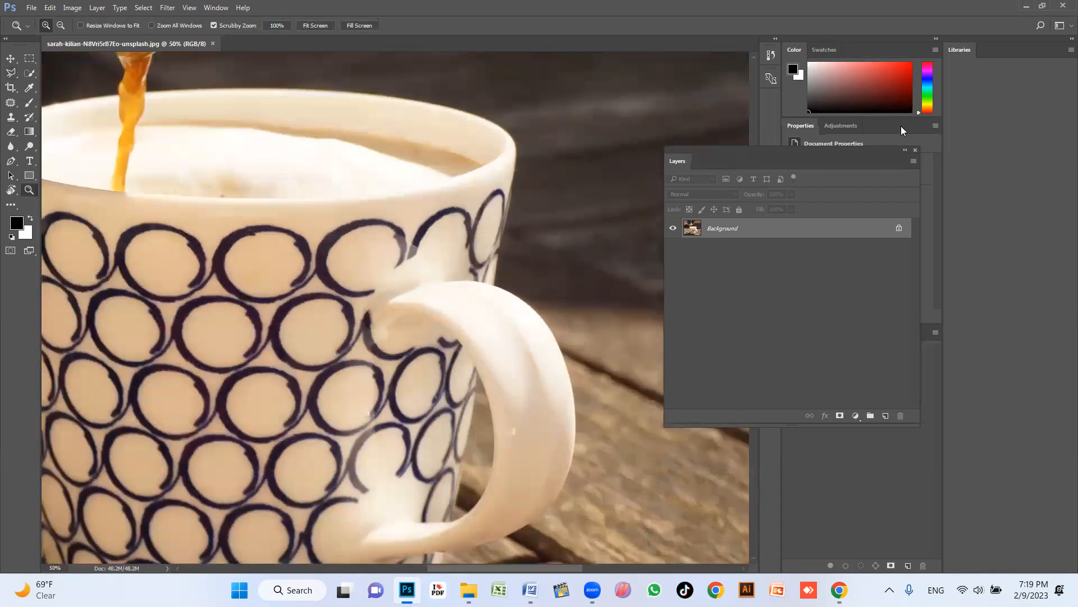
drag(682, 164, 805, 342)
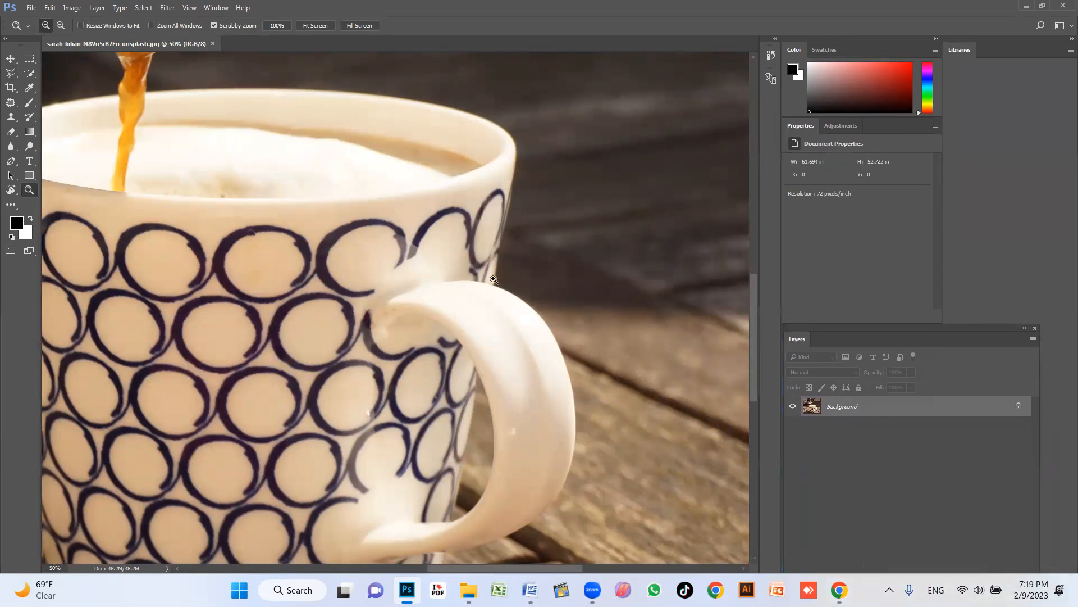
click(469, 243)
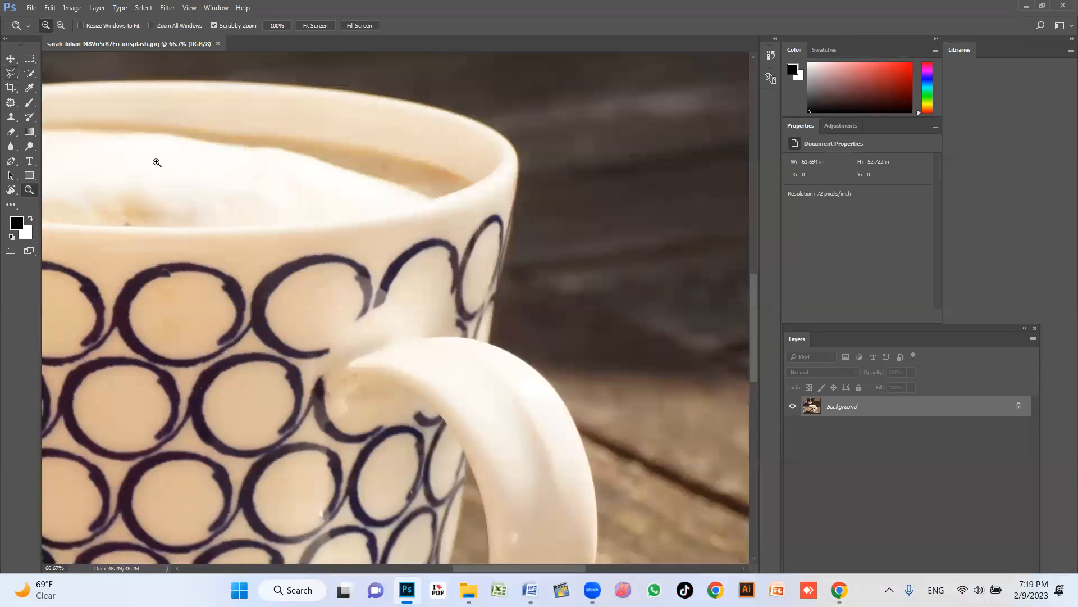
key(l)
click(520, 168)
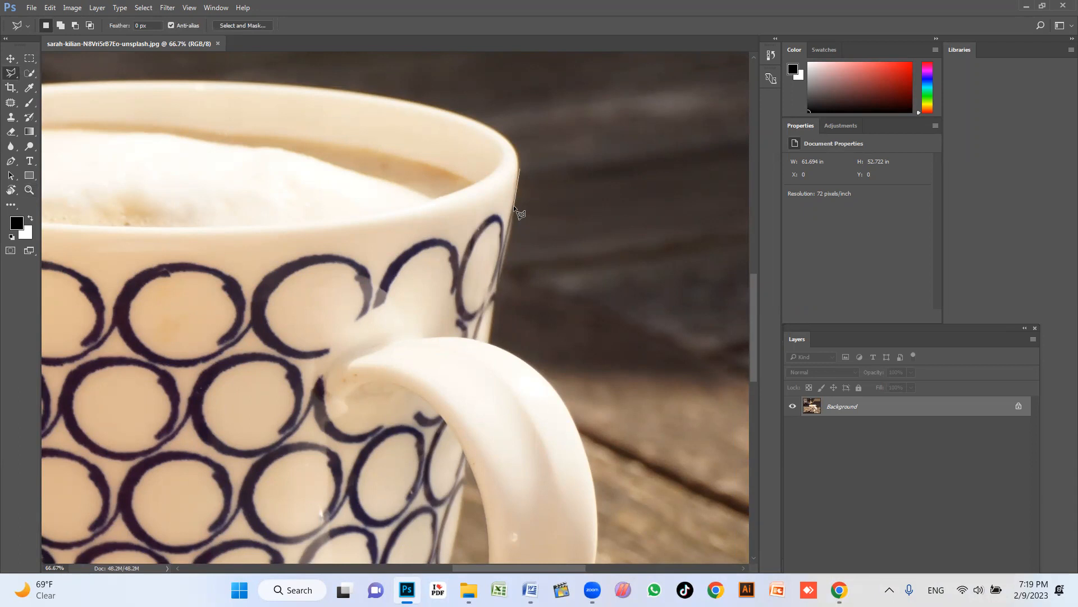
click(493, 332)
key(space)
drag(508, 202, 494, 64)
double_click(580, 80)
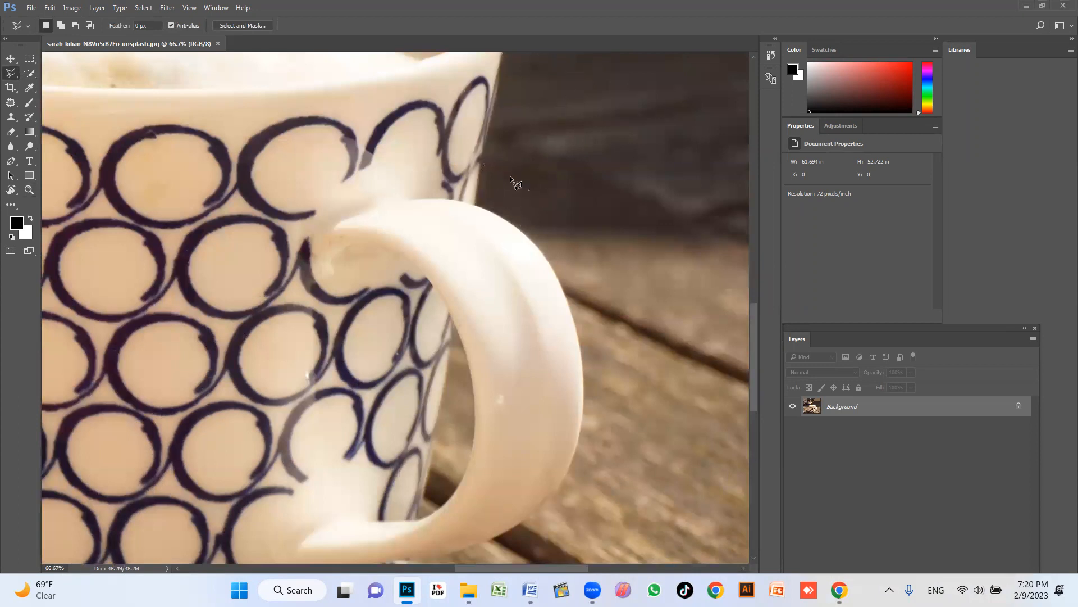
key(space)
drag(513, 179, 517, 228)
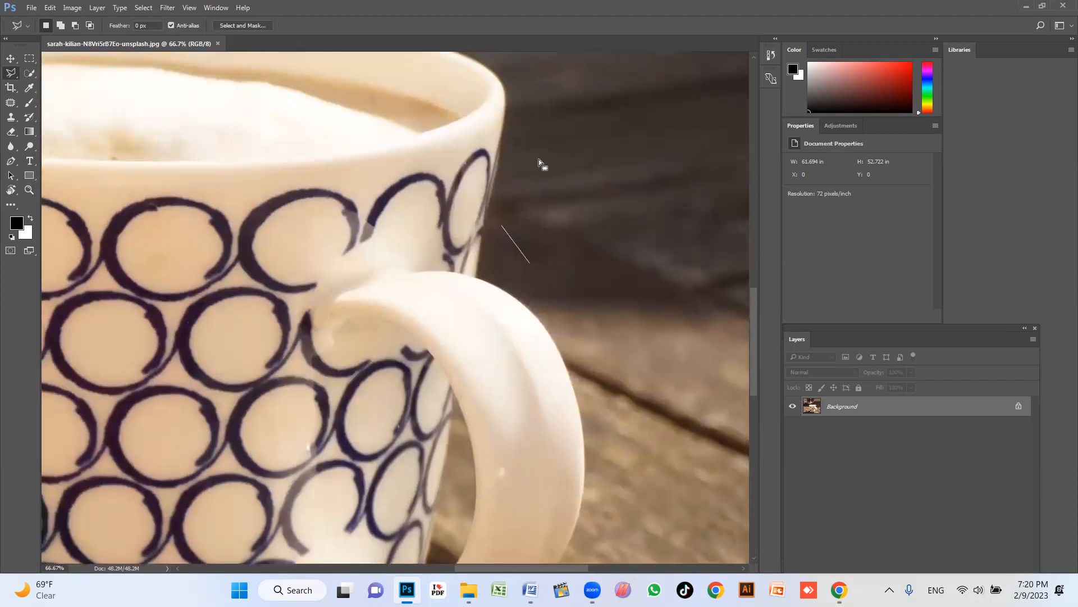
key(ctrl+d)
Step: Outline the mug's edge below the rim down to the handle and along the handle's upper curve with the Polygonal Lasso, removing the stray point
click(475, 276)
scroll(476, 276, up, 5)
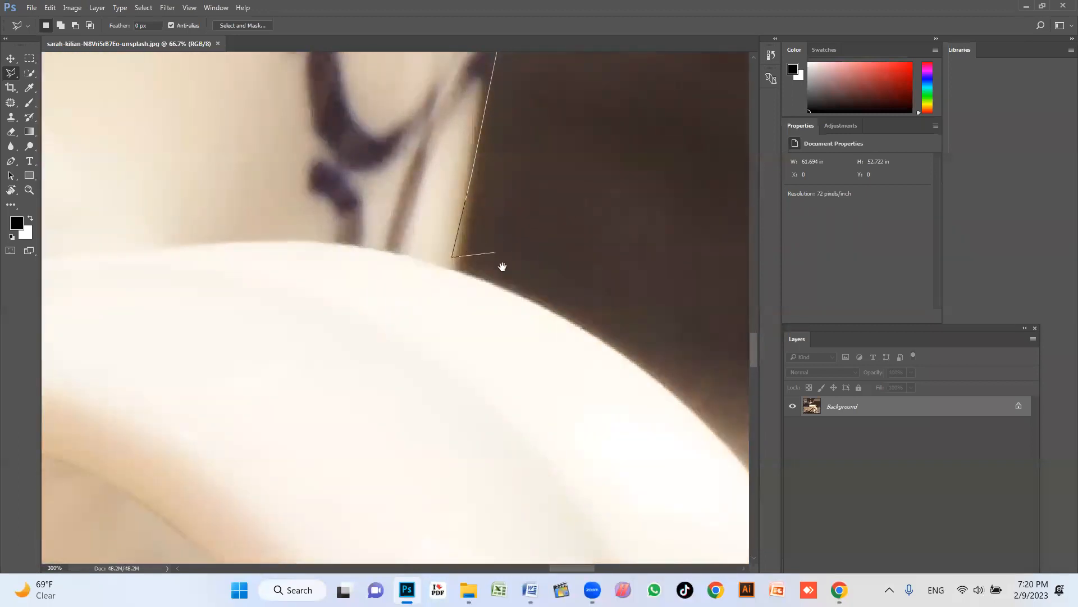
drag(503, 266, 428, 287)
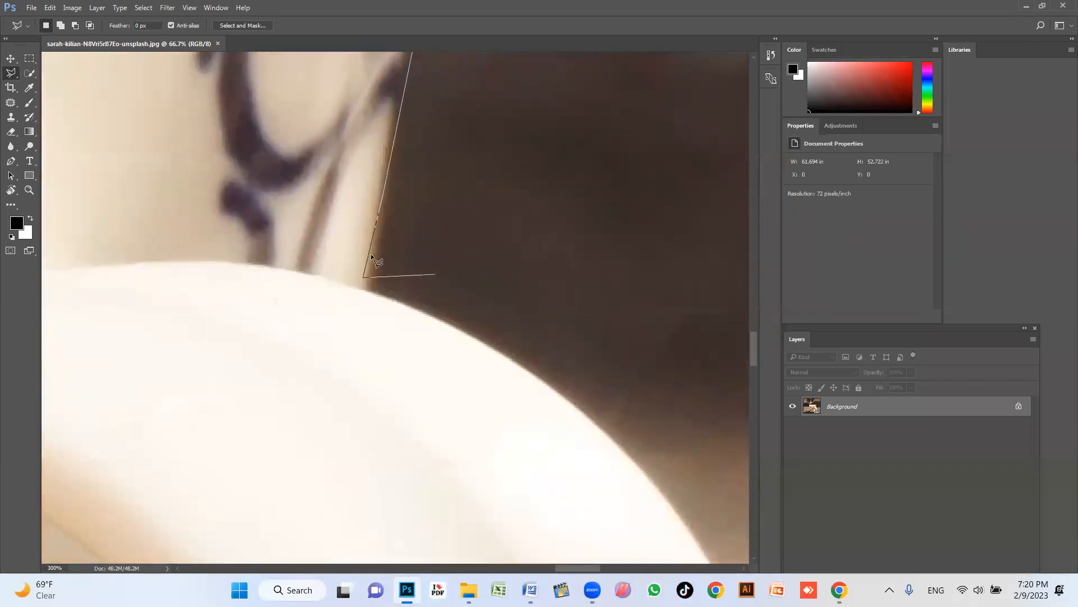
click(375, 291)
drag(474, 337, 352, 260)
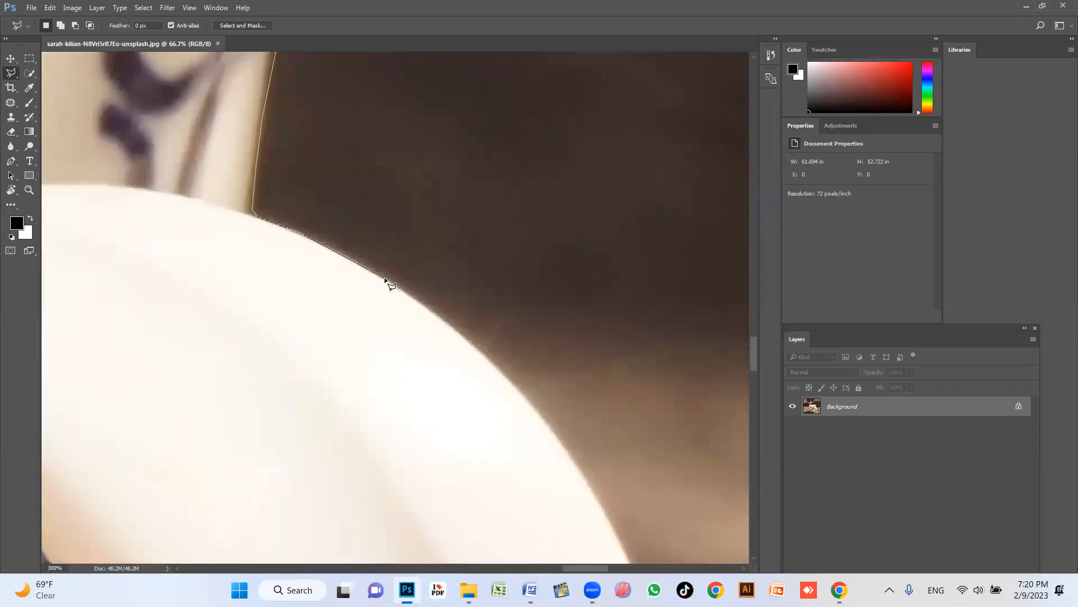
click(422, 307)
click(257, 424)
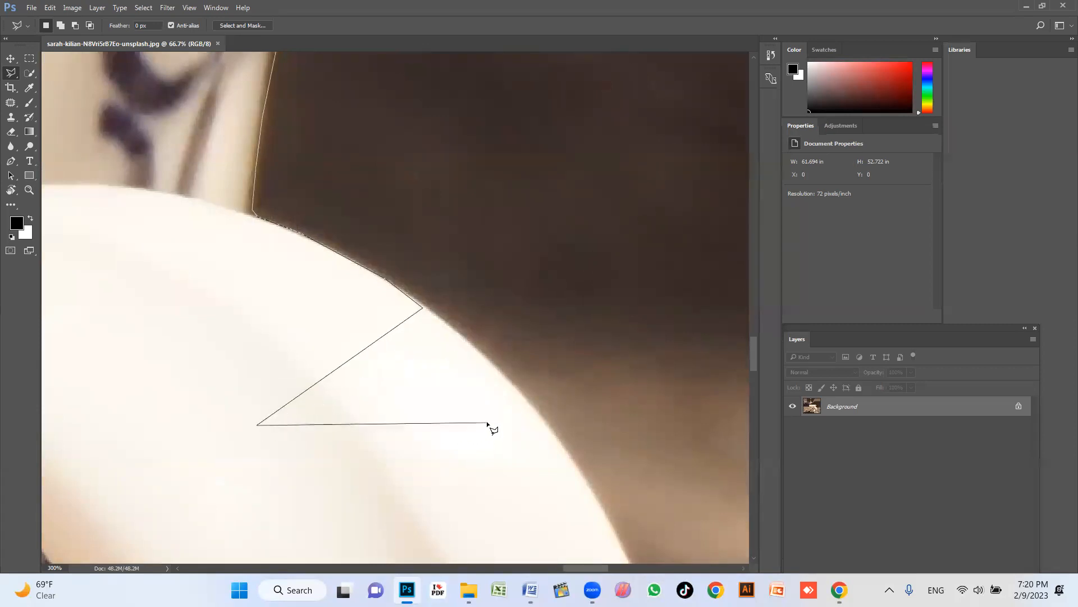
key(BackSpace)
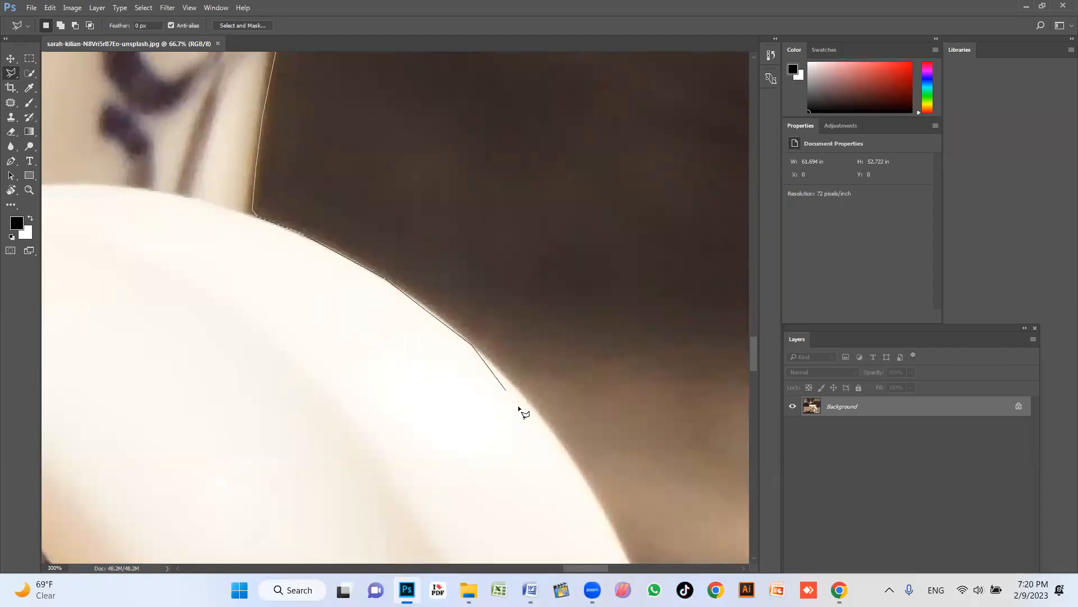
Step: Continue the polygonal outline down the handle's outer curve, removing the misplaced point inside the handle
click(537, 412)
drag(537, 413, 362, 258)
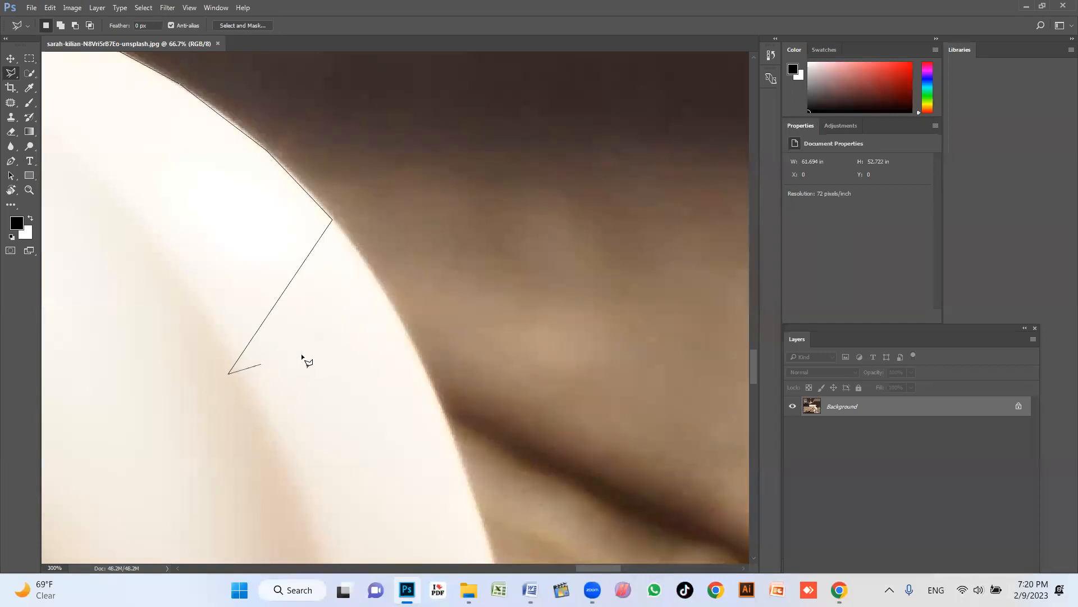
key(BackSpace)
click(365, 261)
click(400, 319)
drag(443, 415, 423, 368)
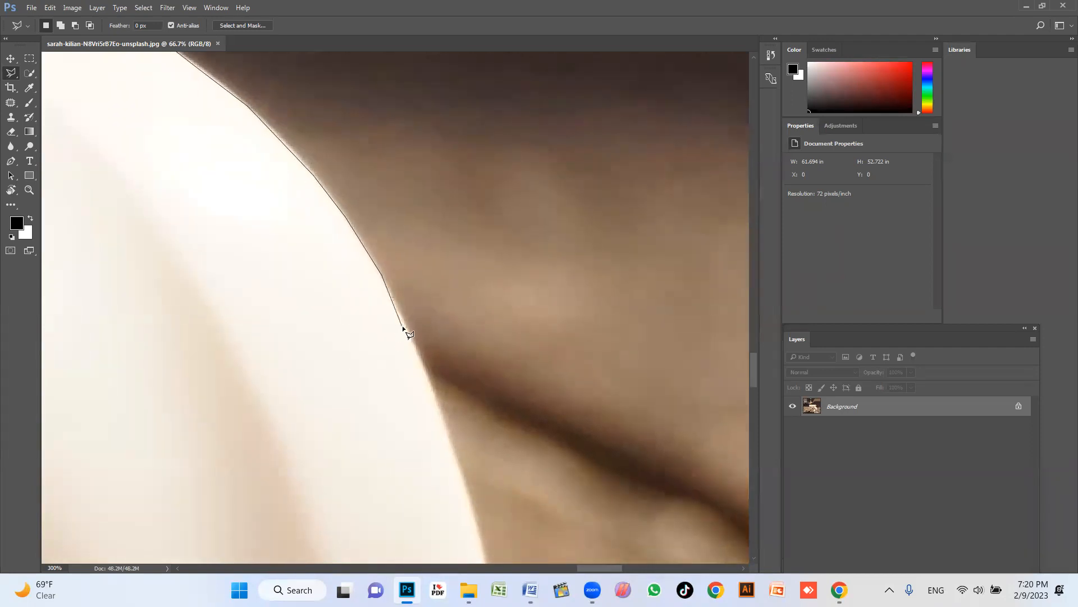
click(410, 331)
scroll(439, 399, down, 4)
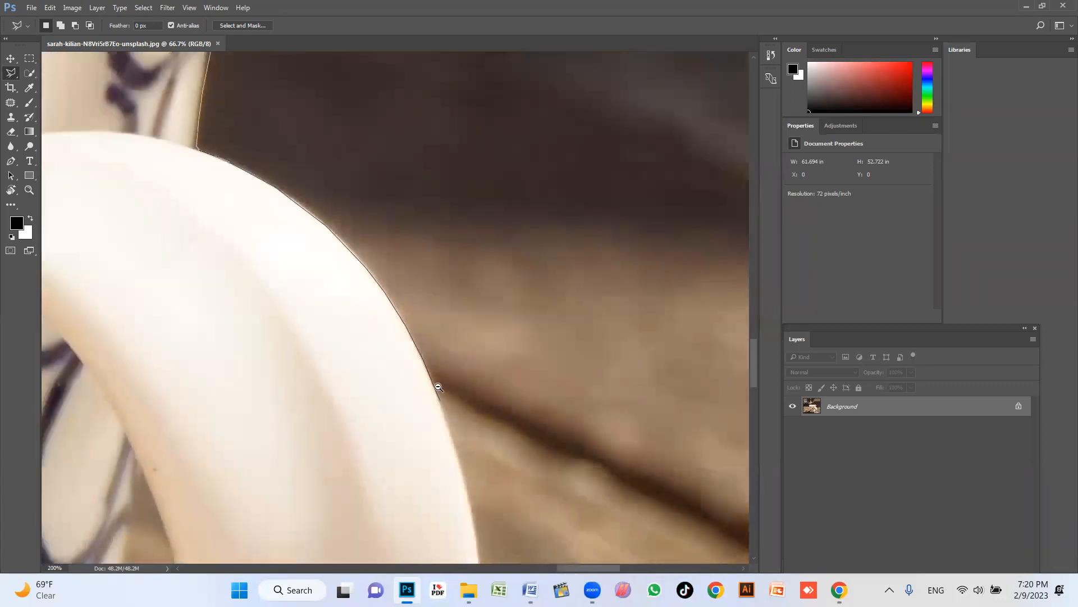
scroll(448, 401, down, 2)
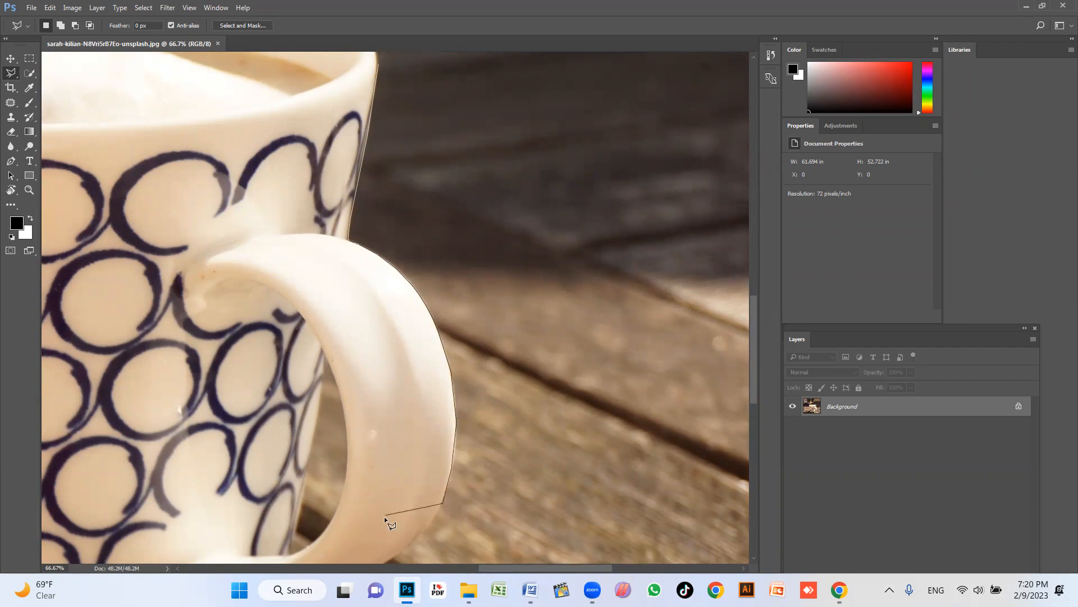
Step: Close the polygonal outline across the handle and mug body back to the rim, and clear the resulting selection
click(349, 297)
click(258, 207)
click(262, 151)
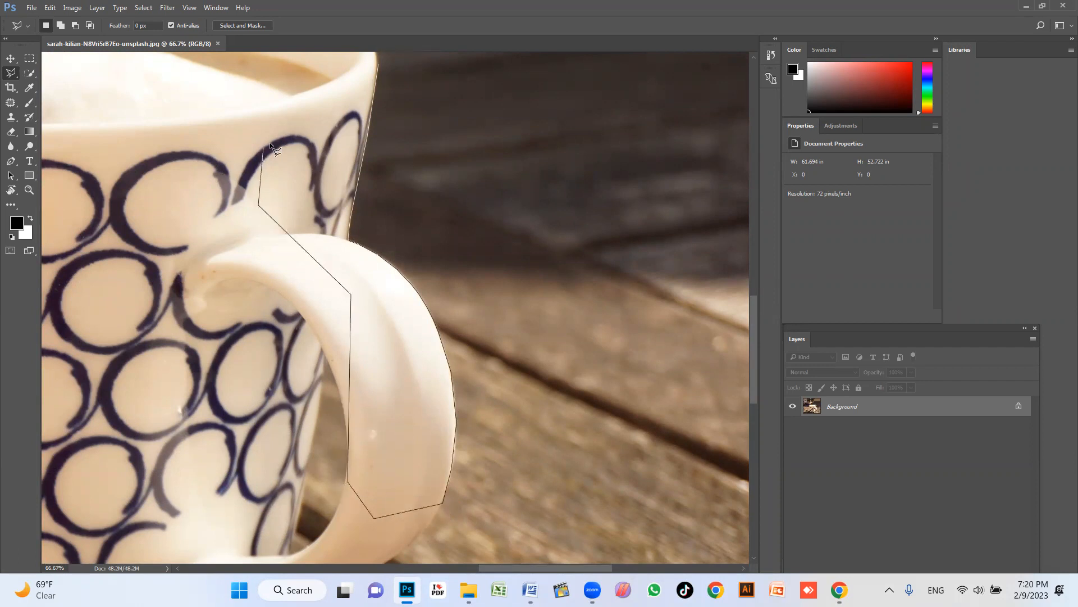
drag(356, 117, 376, 194)
click(388, 156)
scroll(337, 265, down, 2)
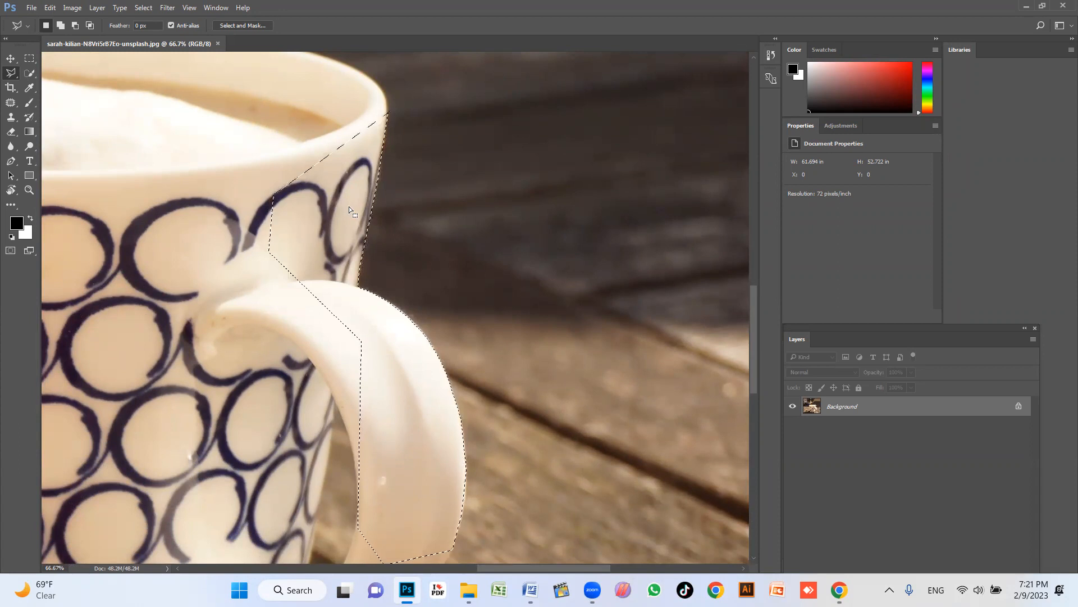
key(ctrl+d)
Step: Trace the mug's edge from below the rim and along the handle's outer curve with the Magnetic Lasso tool
key(z)
click(373, 264)
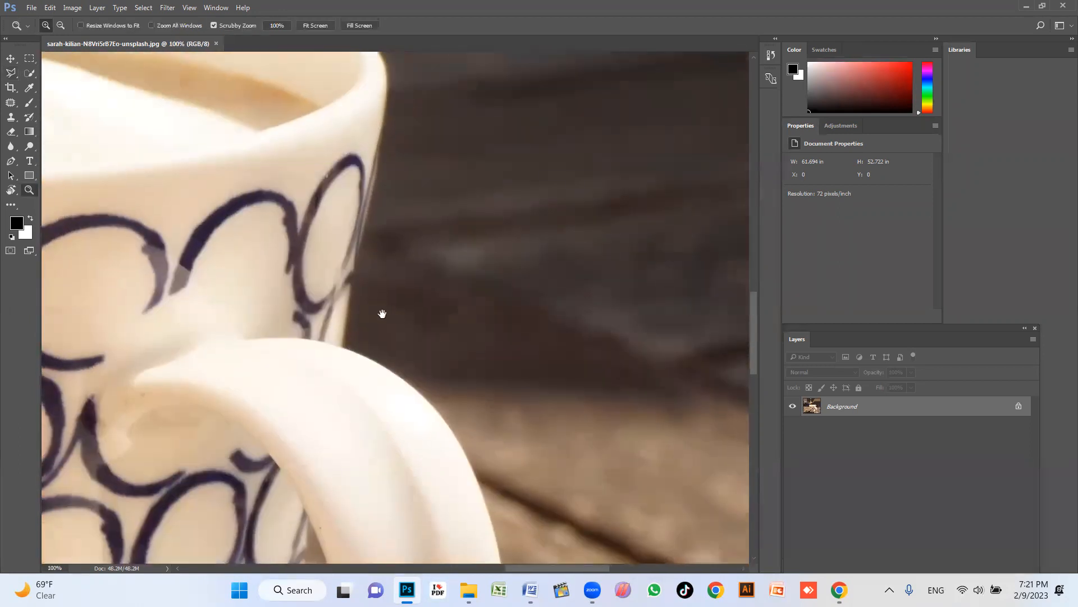
click(12, 74)
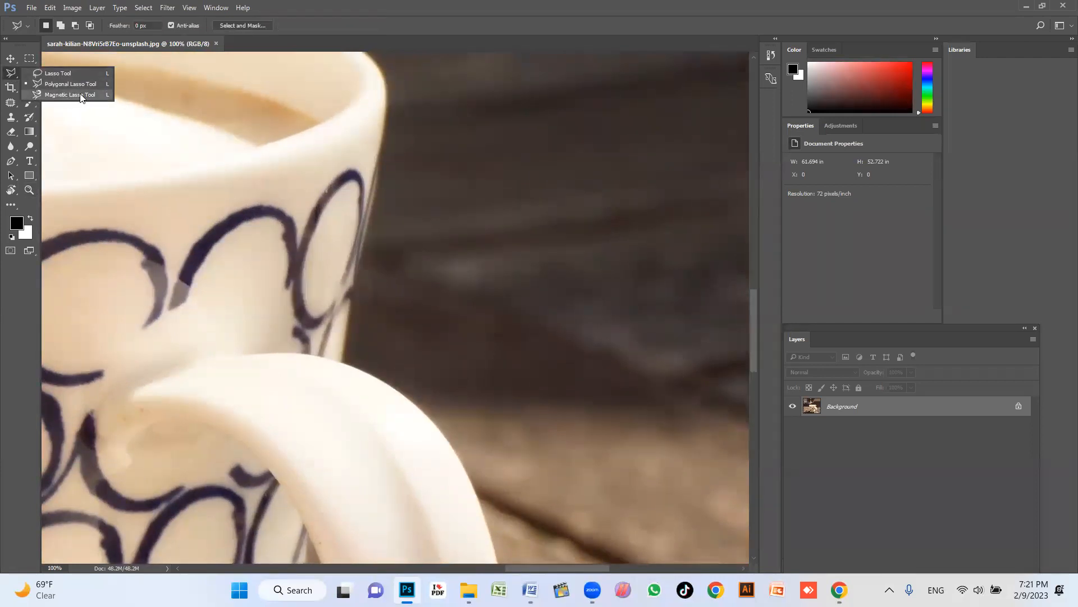
click(70, 94)
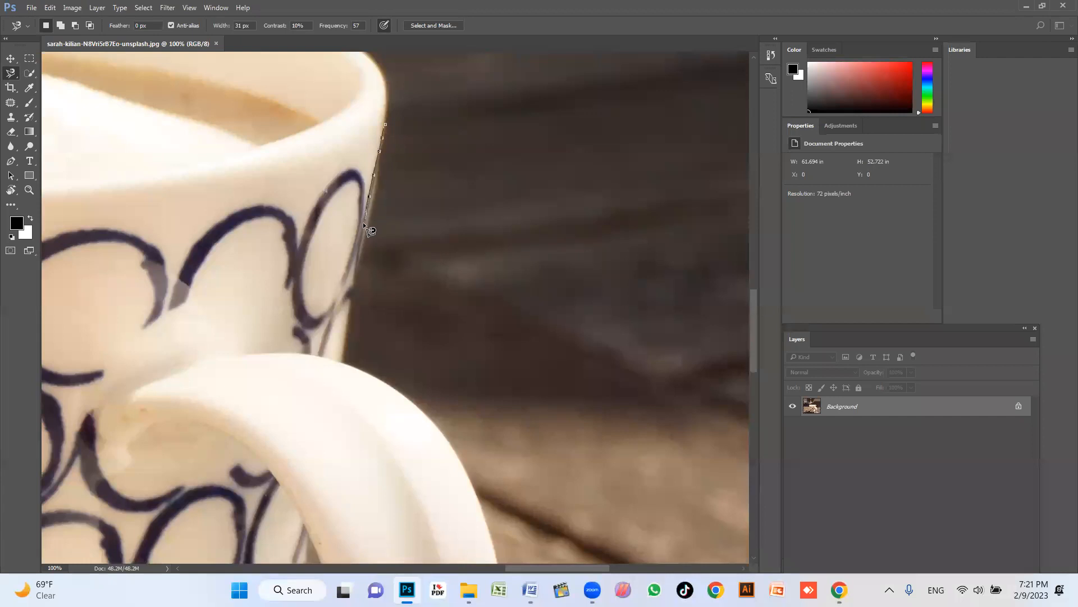
mouse_move(343, 358)
mouse_down()
mouse_move(414, 408)
mouse_move(361, 234)
mouse_move(405, 312)
mouse_move(414, 371)
mouse_move(373, 241)
mouse_move(387, 303)
mouse_up()
mouse_move(384, 346)
mouse_down()
mouse_move(349, 402)
mouse_move(457, 233)
mouse_move(466, 281)
mouse_up()
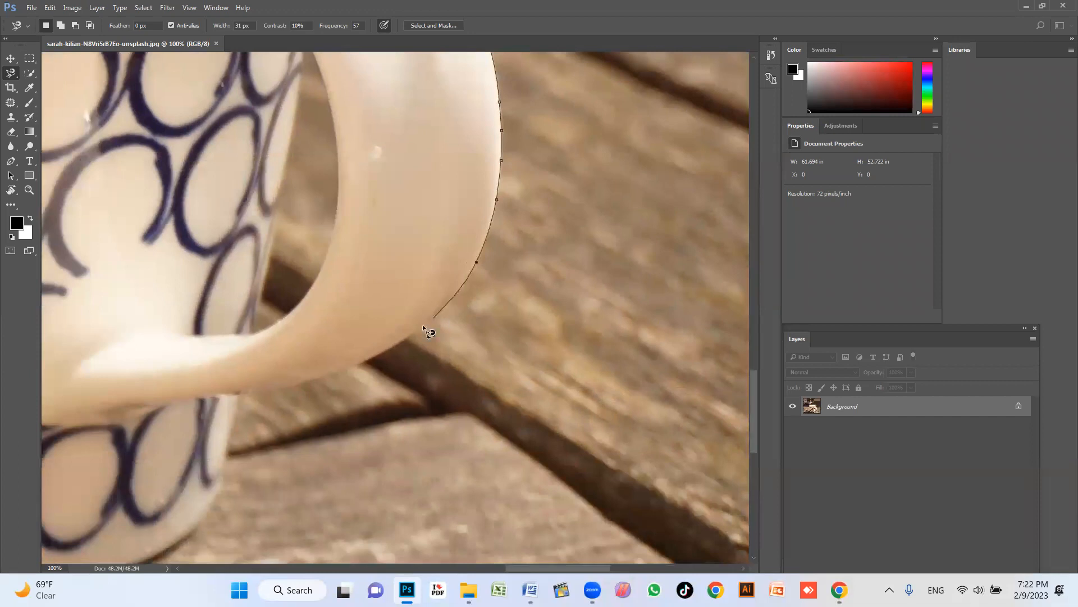
Step: Continue the magnetic outline under the handle, around the mug's base and up the side opposite the handle
mouse_move(235, 396)
mouse_down()
mouse_move(312, 250)
mouse_move(299, 343)
mouse_up()
mouse_move(186, 423)
mouse_down()
mouse_move(157, 436)
mouse_move(607, 280)
mouse_move(594, 292)
mouse_move(412, 313)
mouse_move(473, 325)
mouse_move(461, 330)
mouse_move(469, 340)
mouse_move(303, 324)
mouse_move(255, 295)
mouse_move(419, 319)
mouse_move(341, 314)
mouse_move(288, 279)
mouse_move(357, 335)
mouse_move(316, 298)
mouse_move(317, 207)
mouse_up()
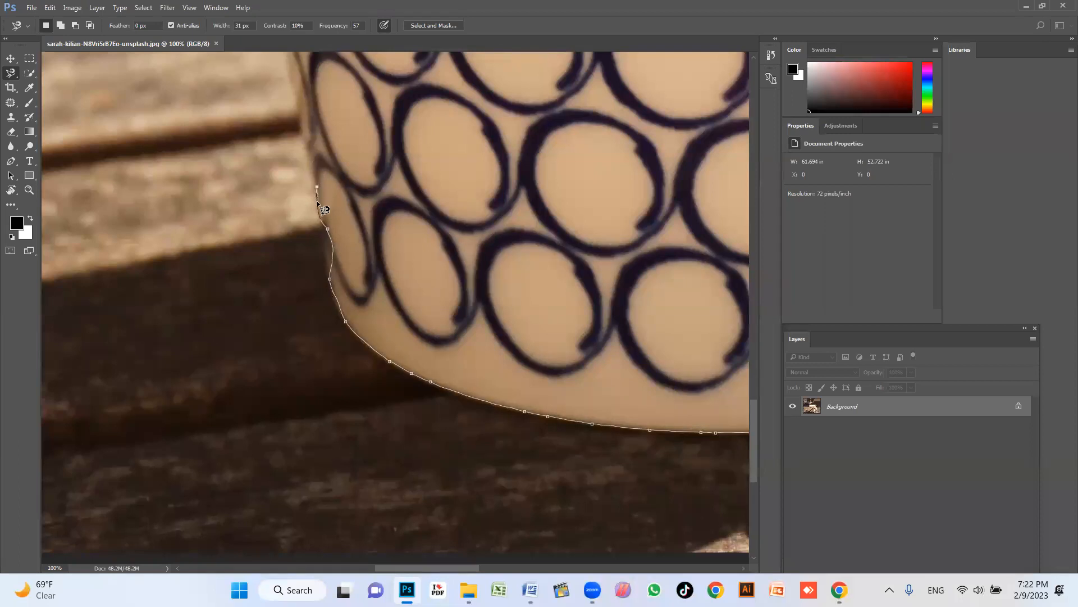
mouse_move(323, 219)
mouse_down()
mouse_move(329, 275)
mouse_move(312, 213)
mouse_move(341, 258)
mouse_move(305, 276)
mouse_up()
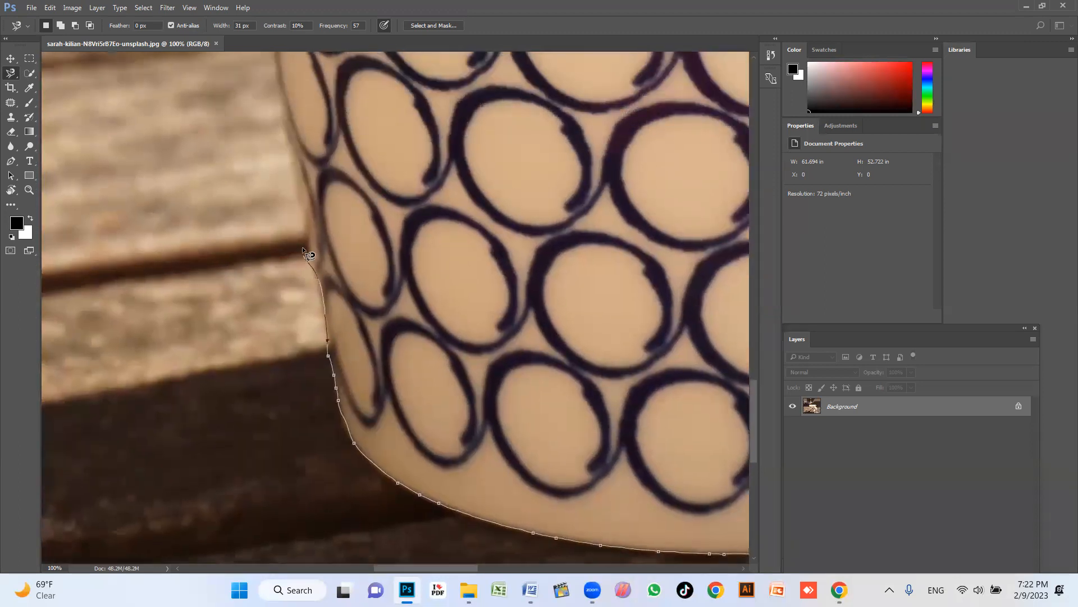
mouse_move(298, 207)
mouse_down()
mouse_move(295, 180)
mouse_move(299, 197)
mouse_move(404, 211)
mouse_move(333, 250)
mouse_move(335, 228)
mouse_move(258, 65)
mouse_up()
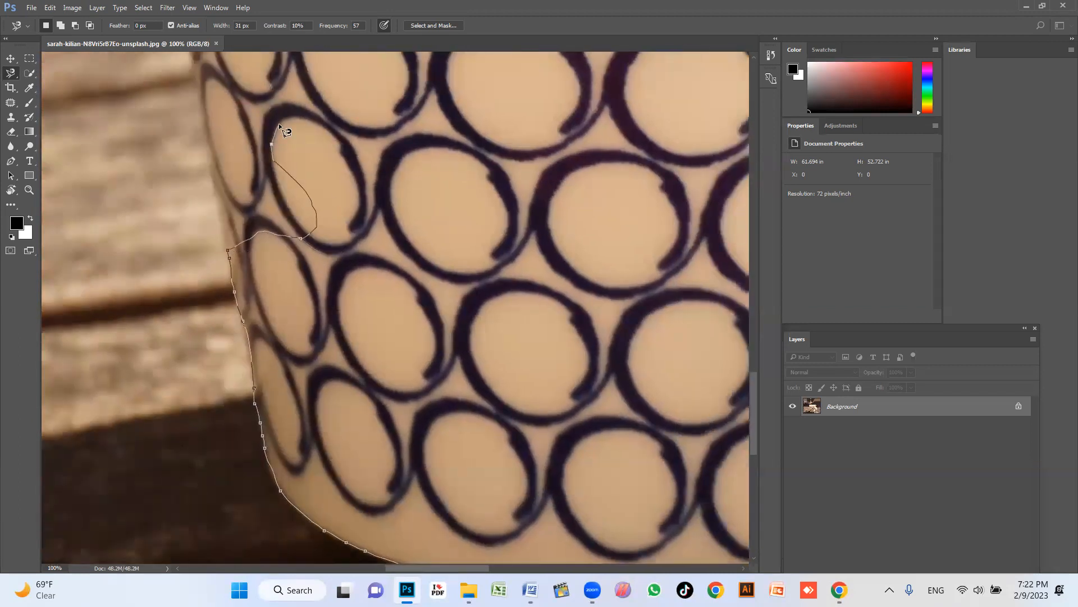
Step: Remove the magnetic outline's anchor points one after another until the whole path is discarded
key(BackSpace)
key(BackSpace)
key(BackSpace)
key(BackSpace)
key(BackSpace)
key(BackSpace)
key(BackSpace)
key(BackSpace)
key(BackSpace)
key(BackSpace)
key(BackSpace)
key(BackSpace)
key(BackSpace)
key(BackSpace)
key(BackSpace)
key(BackSpace)
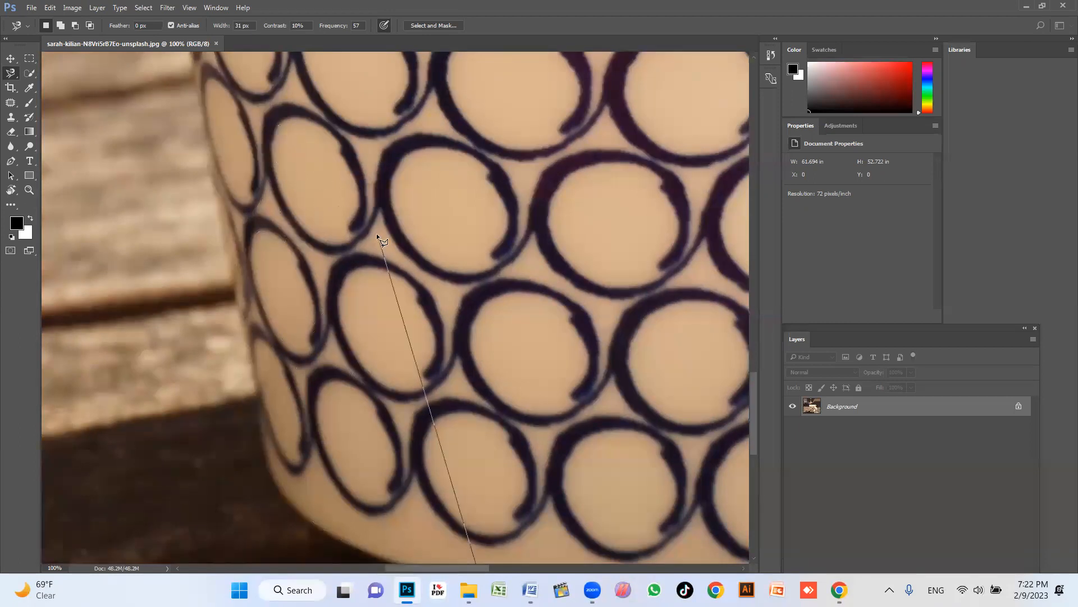
key(BackSpace)
key(BackSpace)
key(BackSpace)
Step: Try a fresh Magnetic Lasso trace down the mug's side opposite the handle and remove its points
click(201, 129)
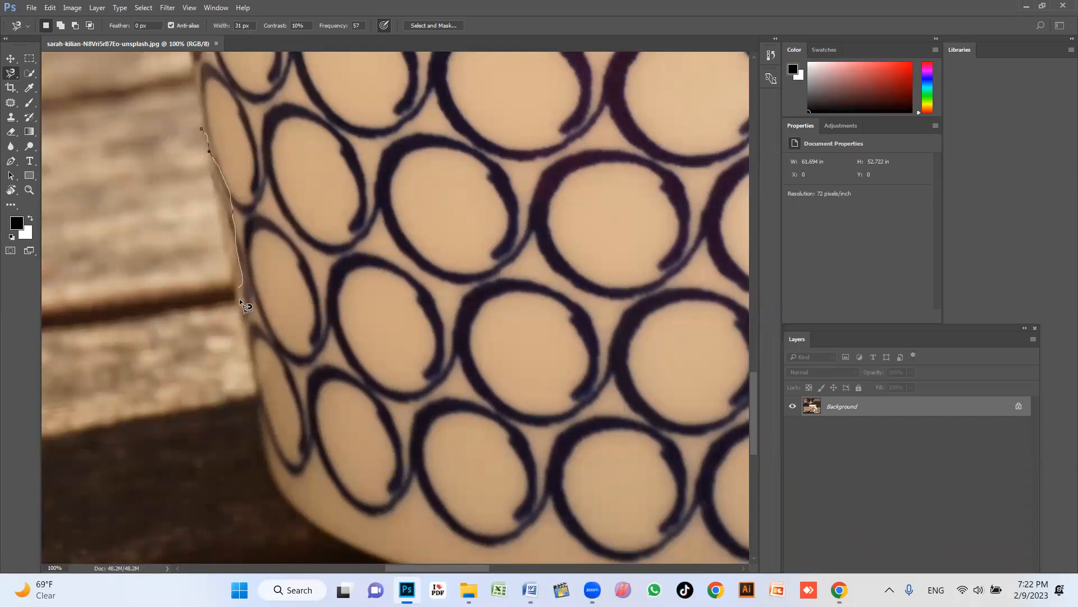
key(BackSpace)
key(BackSpace)
key(BackSpace)
Step: Set the Magnetic Lasso width to 5 px and trace down the mug's side and out over the wooden background
double_click(248, 28)
text(5)
mouse_move(227, 272)
mouse_down()
mouse_move(136, 399)
mouse_move(131, 448)
mouse_move(211, 465)
mouse_move(129, 488)
mouse_move(93, 414)
mouse_move(123, 283)
mouse_up()
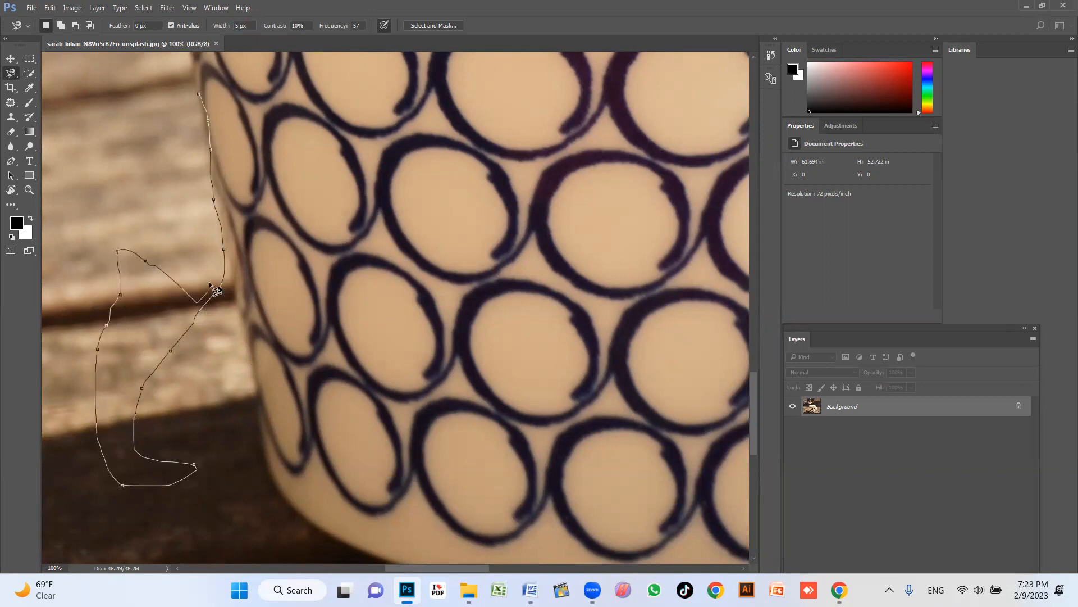
mouse_move(221, 304)
mouse_down()
mouse_move(123, 324)
mouse_move(106, 363)
mouse_move(113, 397)
mouse_up()
Step: Discard the 5 px magnetic path by removing all its anchor points
key(BackSpace)
key(BackSpace)
key(BackSpace)
key(BackSpace)
key(BackSpace)
key(BackSpace)
key(BackSpace)
key(BackSpace)
key(BackSpace)
key(BackSpace)
key(BackSpace)
key(BackSpace)
key(BackSpace)
key(BackSpace)
key(BackSpace)
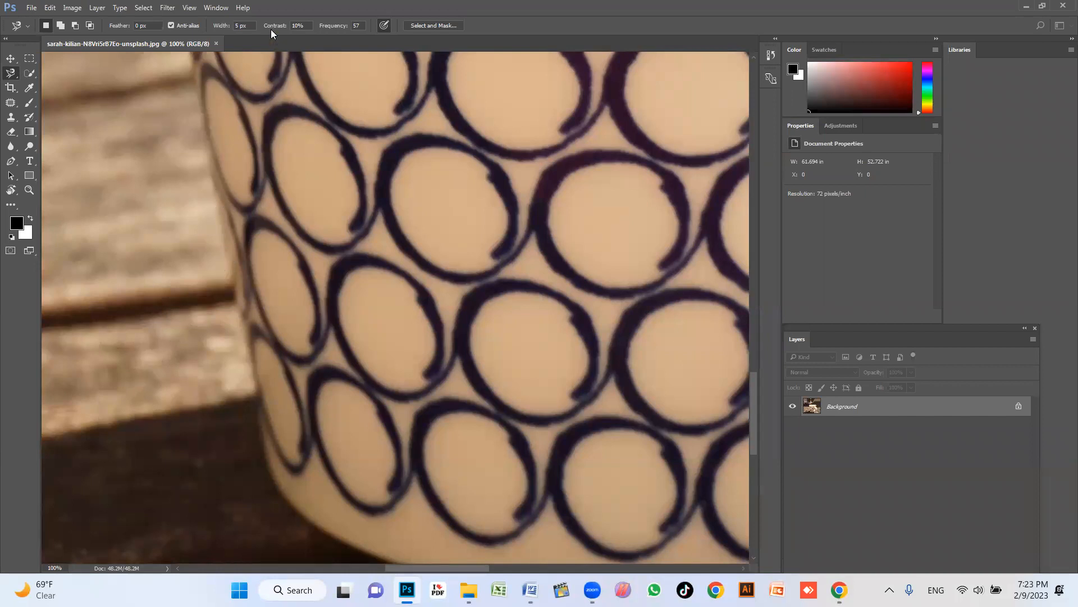
Step: Set the Magnetic Lasso width to 80 px, test it down the mug's side opposite the handle, and remove the test path
click(240, 26)
text(80)
click(204, 140)
key(BackSpace)
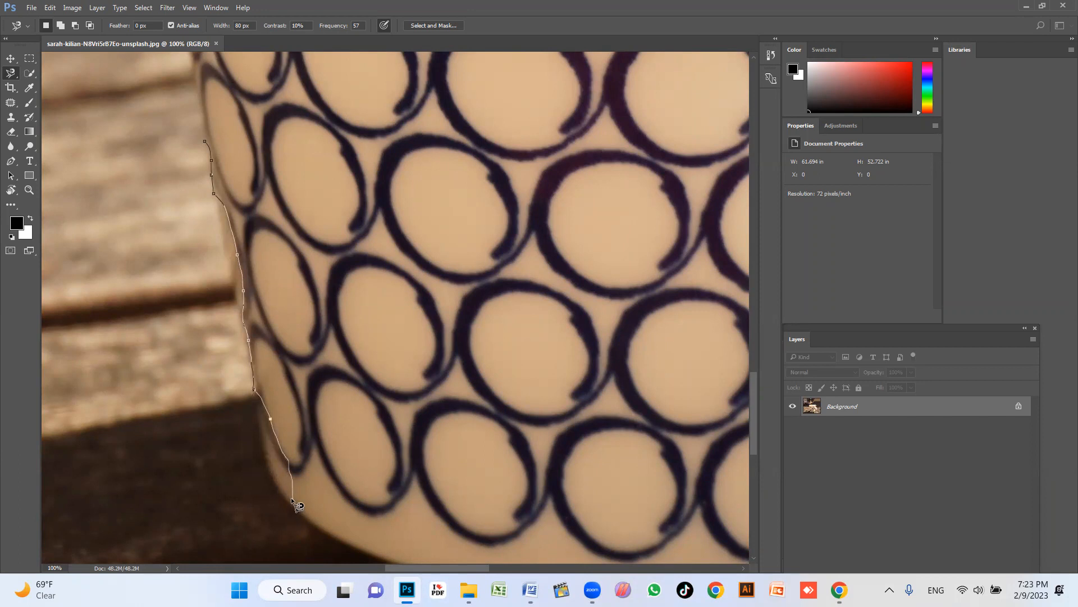
key(BackSpace)
key(BackSpace)
key(BackSpace)
key(BackSpace)
key(BackSpace)
key(BackSpace)
key(BackSpace)
key(BackSpace)
Step: Switch back to the Polygonal Lasso and examine the photo from the patterned mug up to the coffee press and its pouring spout
right_click(11, 73)
click(54, 86)
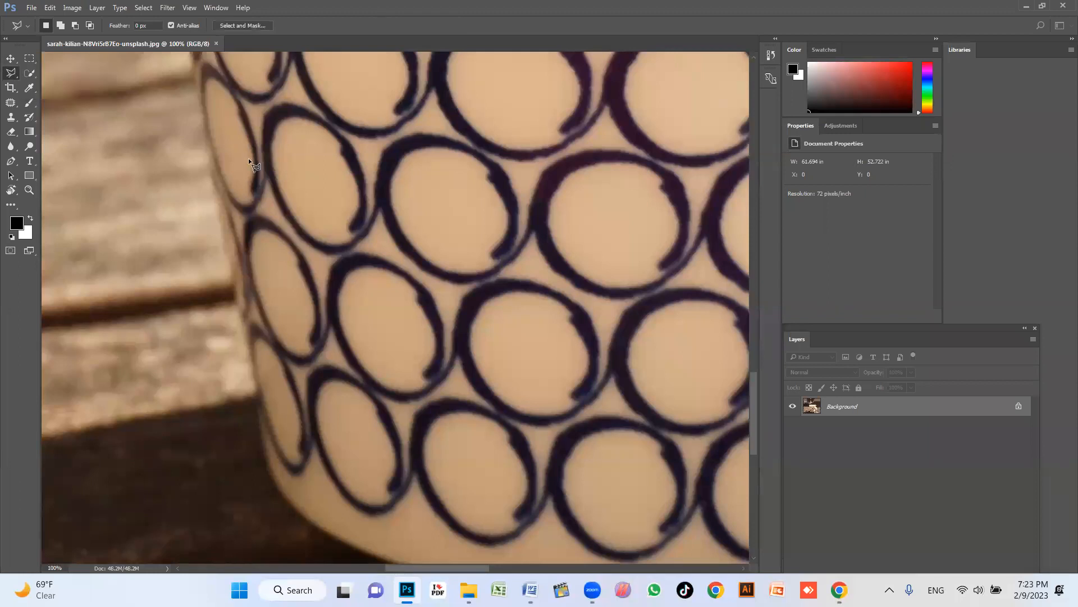
key(z)
alt+click(340, 267)
alt+click(340, 266)
alt+click(366, 252)
drag(433, 174, 449, 204)
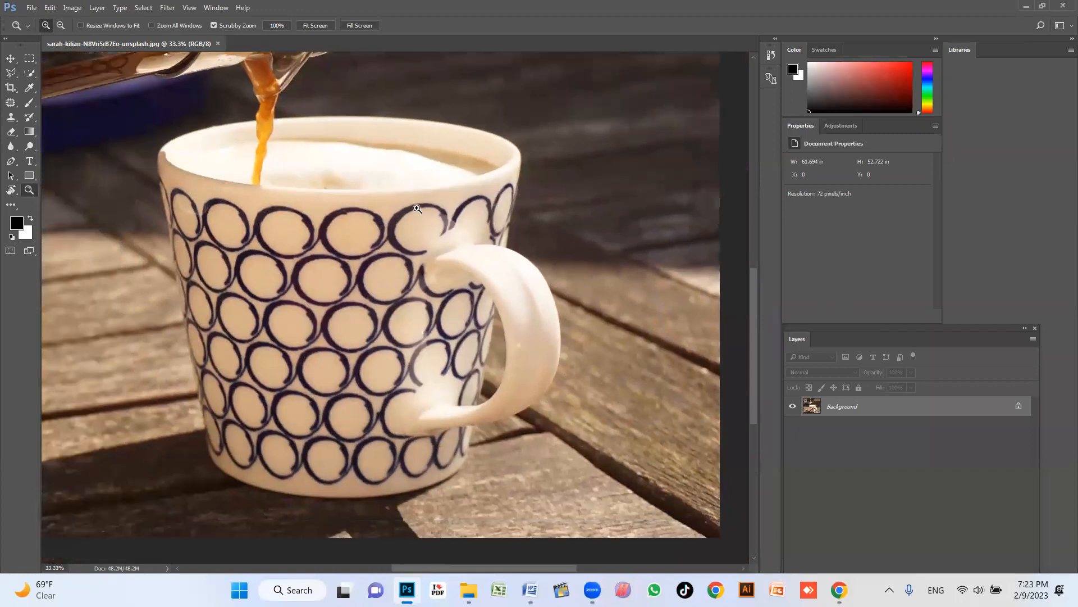
click(431, 175)
alt+click(330, 164)
drag(315, 147, 420, 270)
alt+click(360, 221)
click(433, 289)
drag(458, 182, 566, 229)
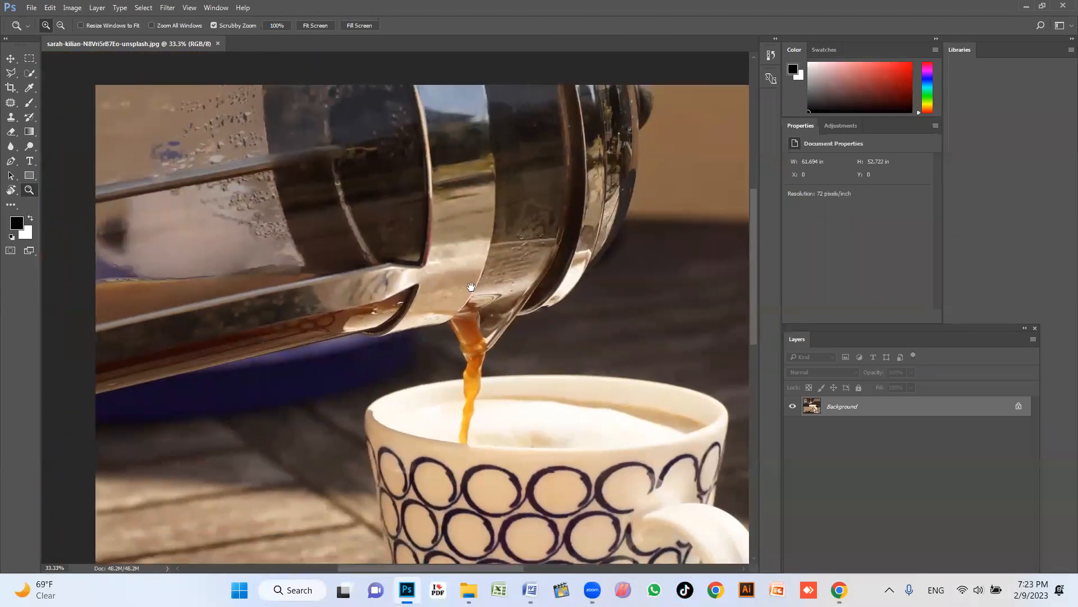
drag(491, 268, 456, 290)
click(484, 300)
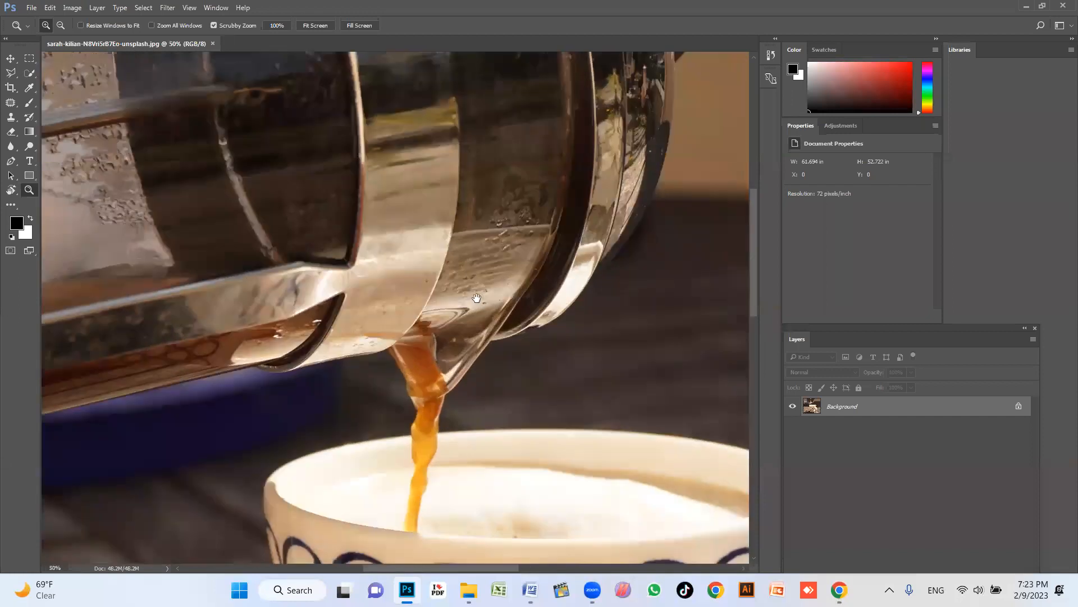
alt+click(486, 279)
drag(587, 192, 546, 220)
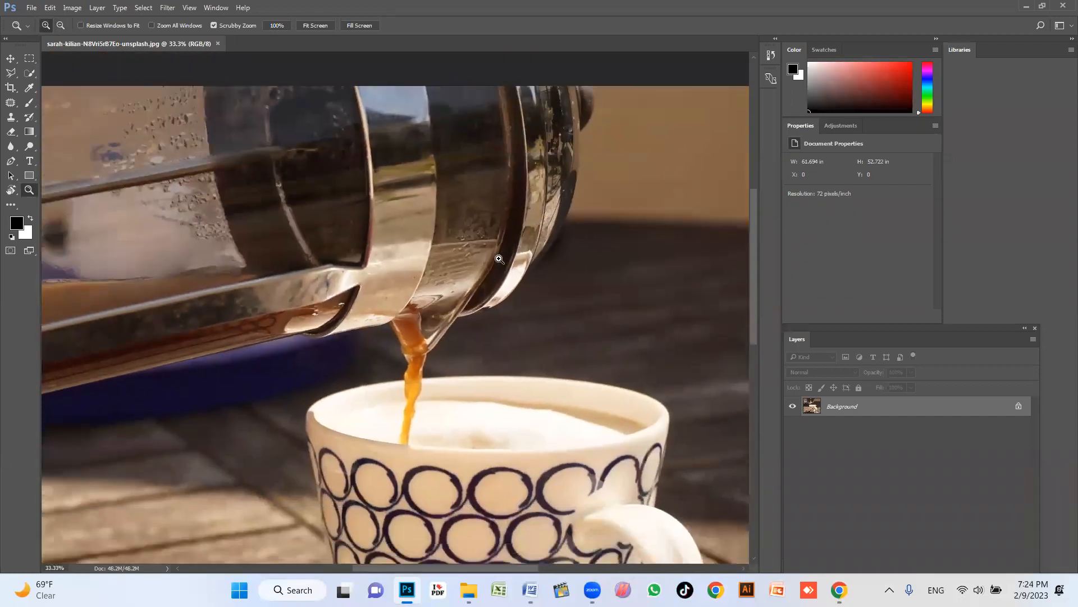
alt+click(467, 315)
drag(491, 345, 482, 332)
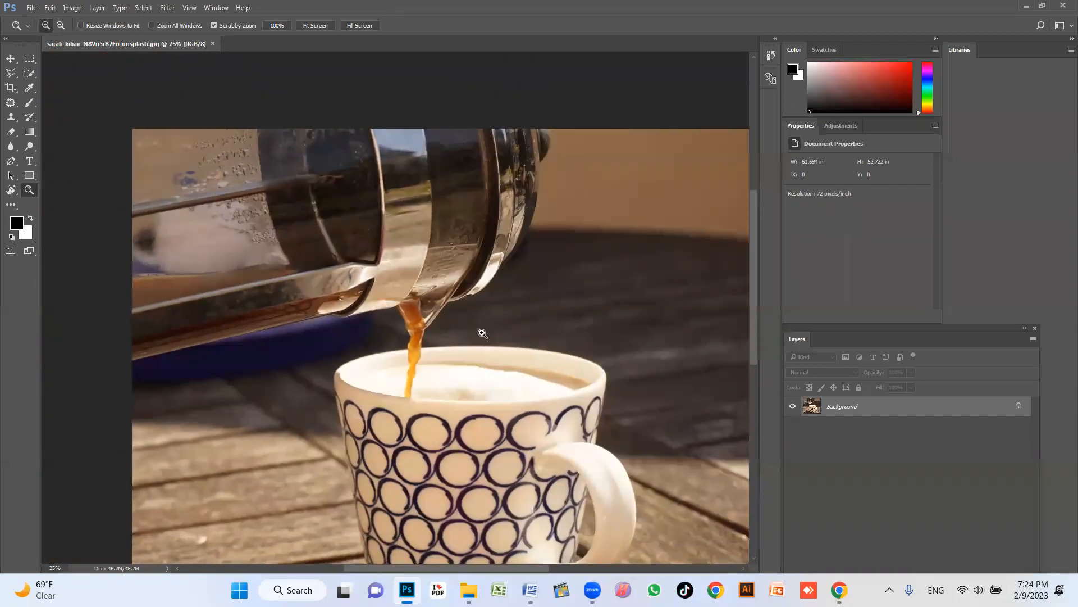
Step: Select the coffee press and the pouring coffee stream with the Quick Selection tool
click(15, 75)
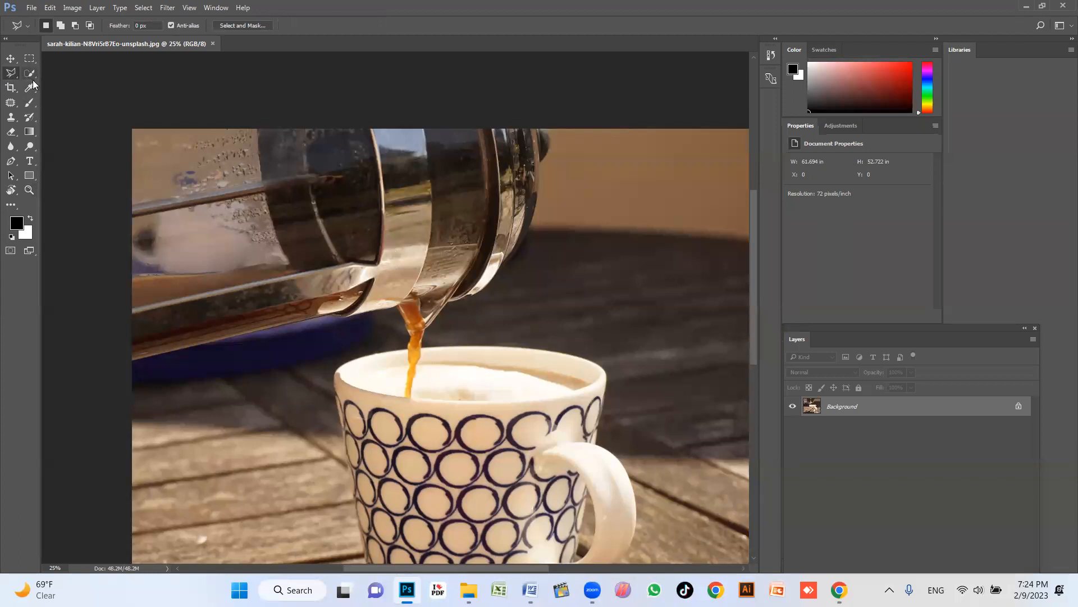
click(32, 74)
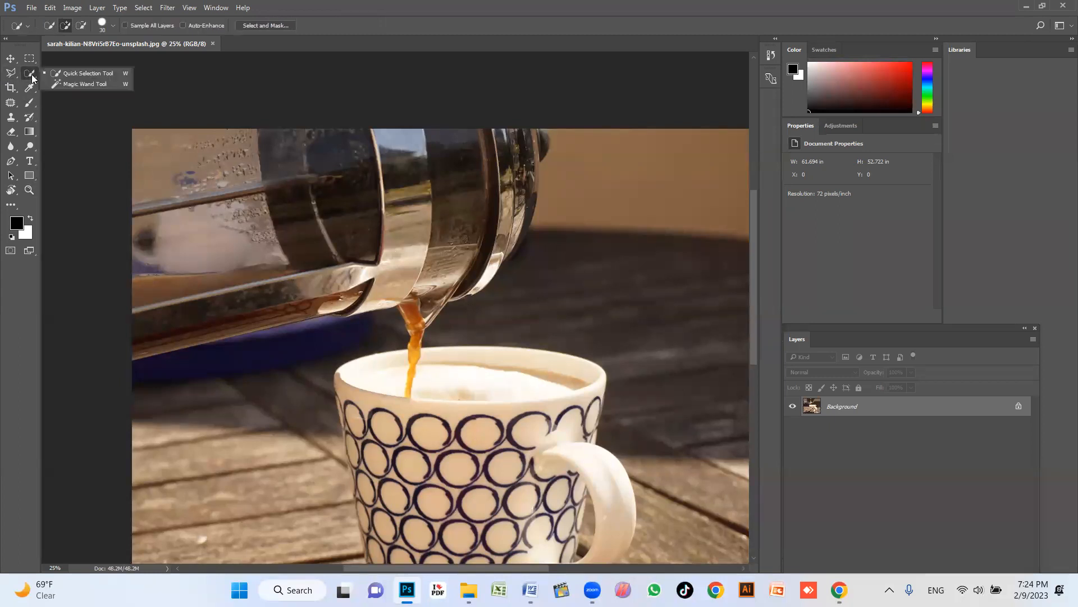
click(100, 74)
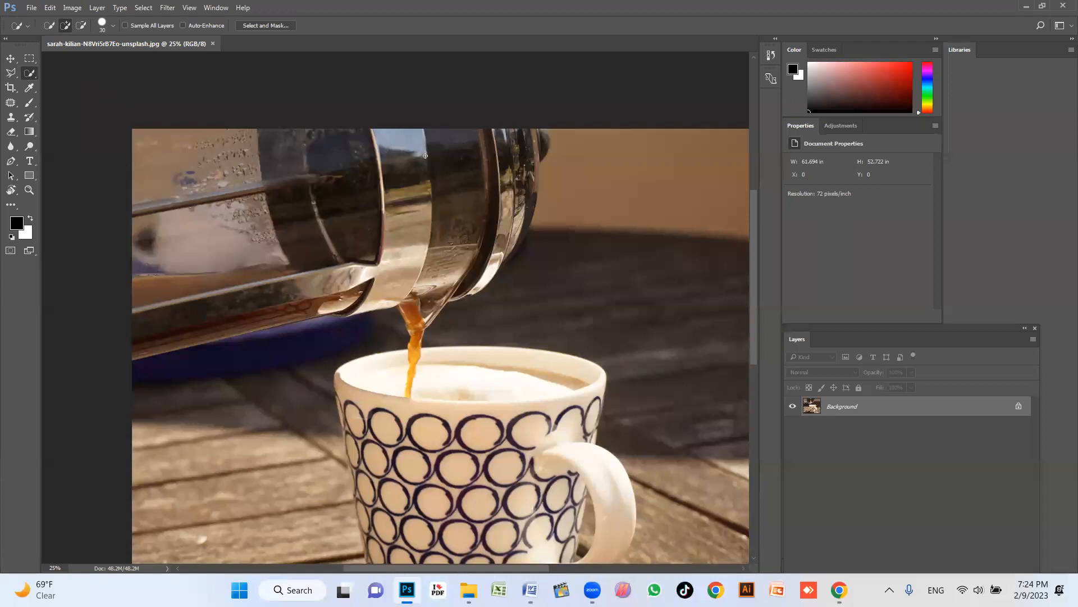
mouse_move(519, 142)
mouse_down()
mouse_move(517, 194)
mouse_move(490, 196)
mouse_move(370, 154)
mouse_move(202, 147)
mouse_up()
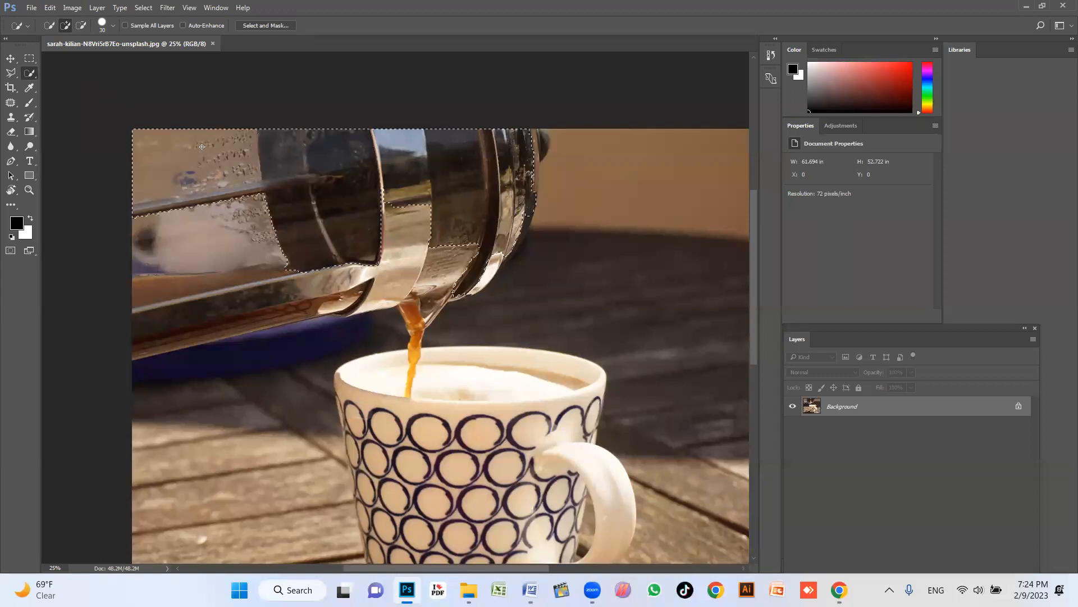
drag(178, 199, 173, 226)
mouse_move(170, 272)
mouse_down()
mouse_move(185, 306)
mouse_move(405, 286)
mouse_move(316, 290)
mouse_up()
mouse_move(410, 290)
mouse_down()
mouse_move(423, 313)
mouse_move(411, 312)
mouse_move(450, 304)
mouse_move(499, 249)
mouse_move(488, 246)
mouse_move(492, 274)
mouse_up()
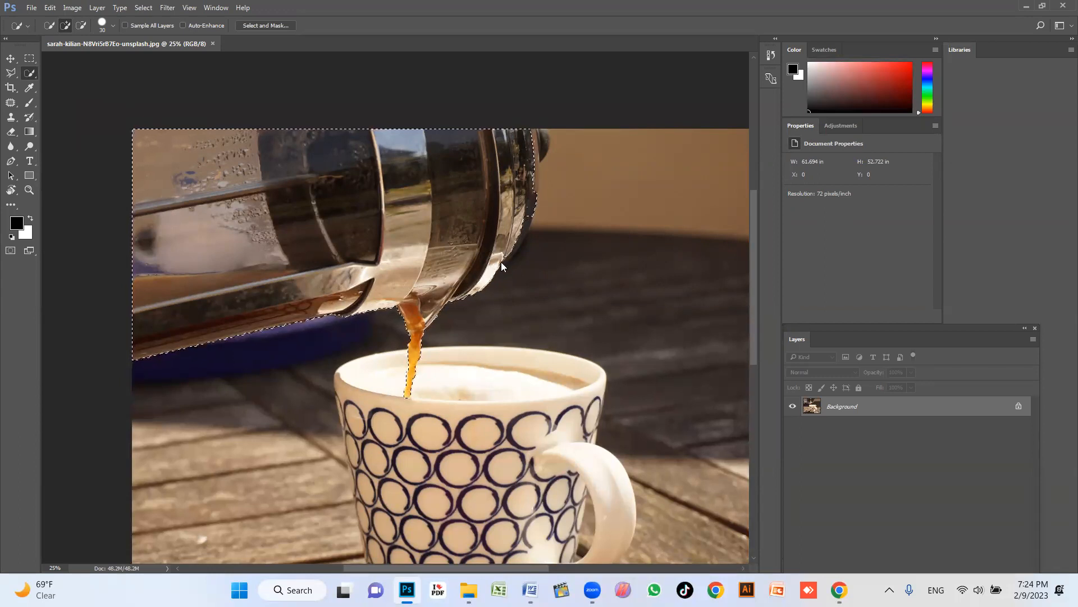
Step: Extend the quick selection over the press's knob and rim edge and the dark background beside the mug's handle
drag(535, 143, 545, 138)
click(528, 225)
drag(612, 455, 629, 379)
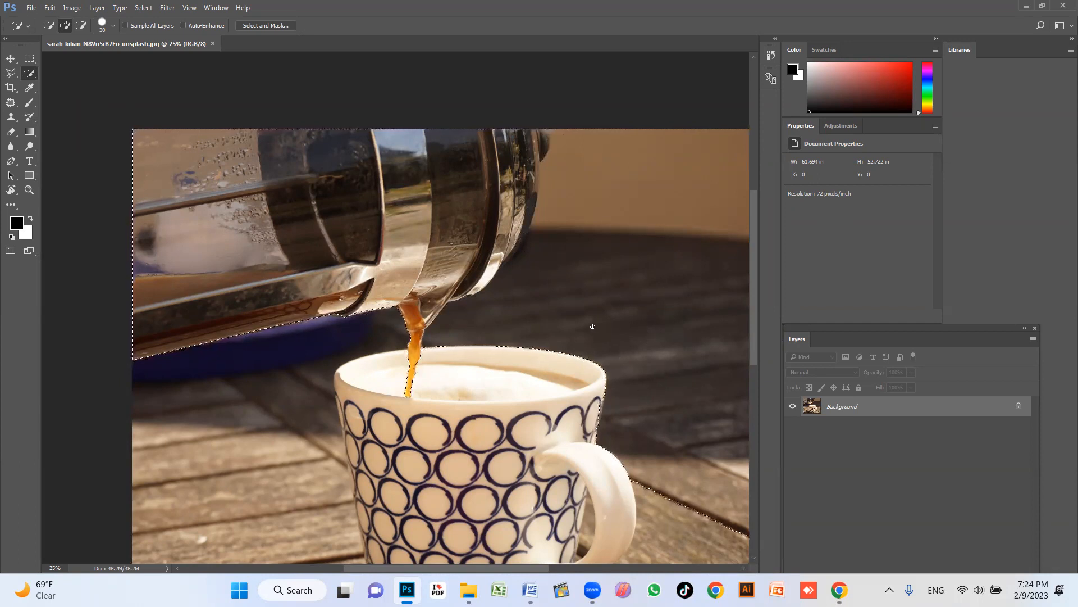
Step: Subtract the background spill from the quick selection, and extend it along the coffee press's rim edge with a larger brush
mouse_move(590, 332)
mouse_down()
mouse_move(543, 200)
mouse_move(541, 137)
mouse_up()
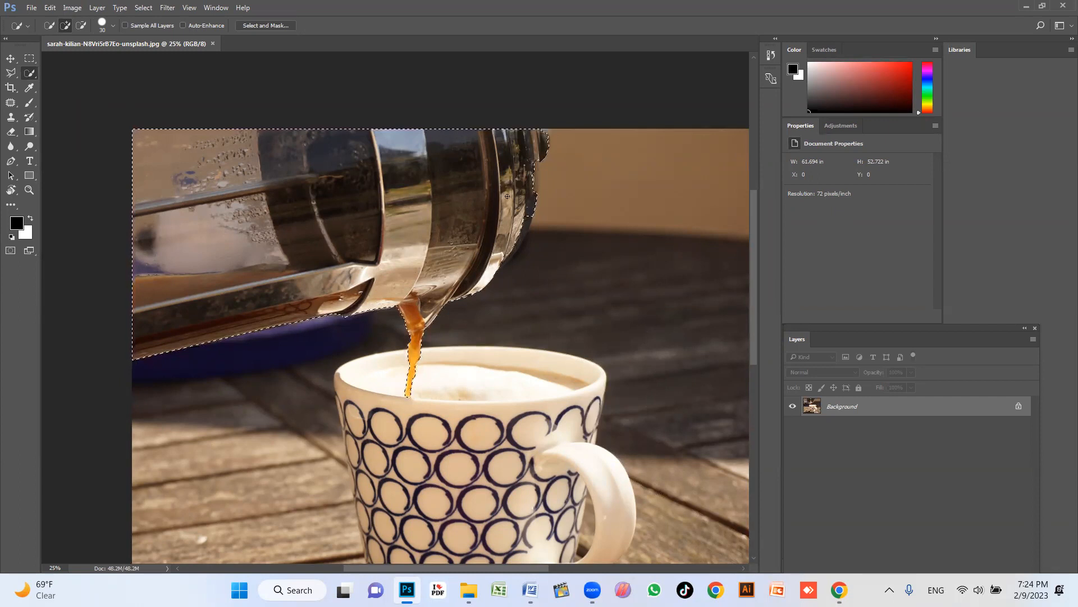
key(z)
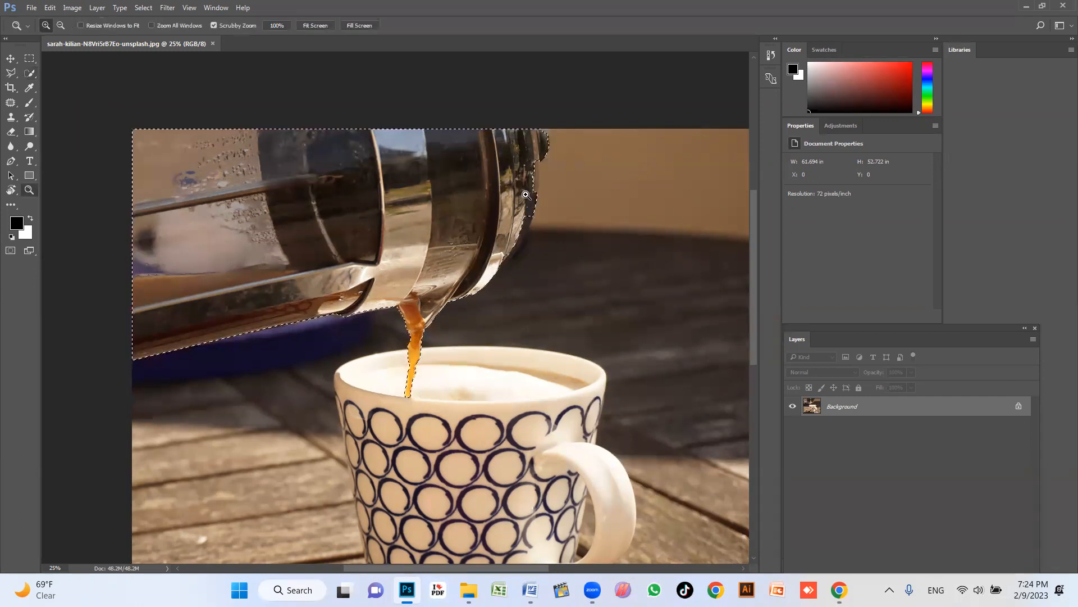
click(522, 200)
drag(522, 203, 501, 232)
click(507, 210)
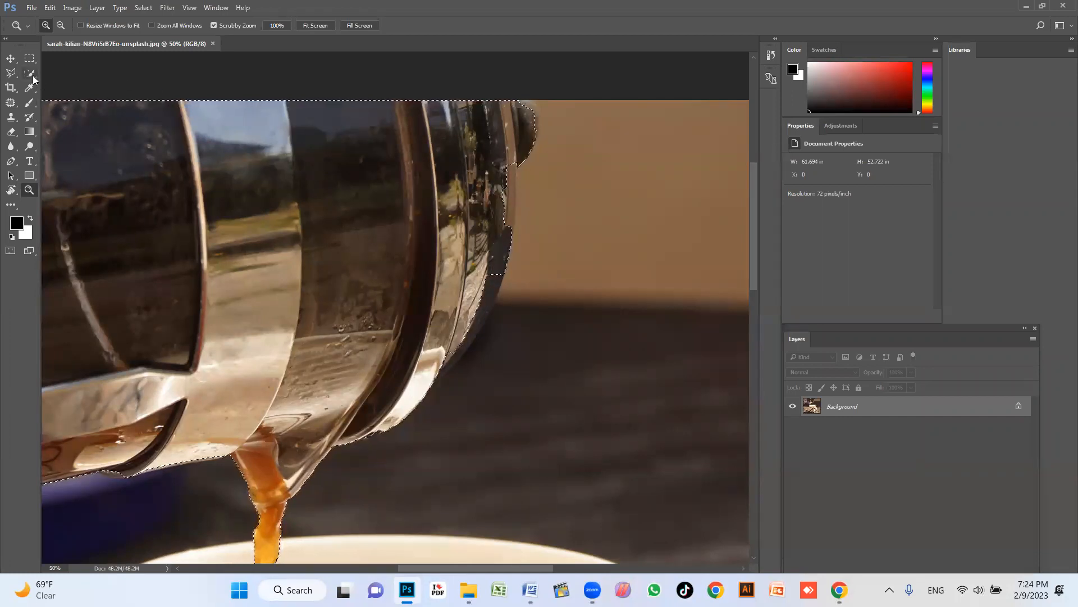
drag(33, 79, 67, 79)
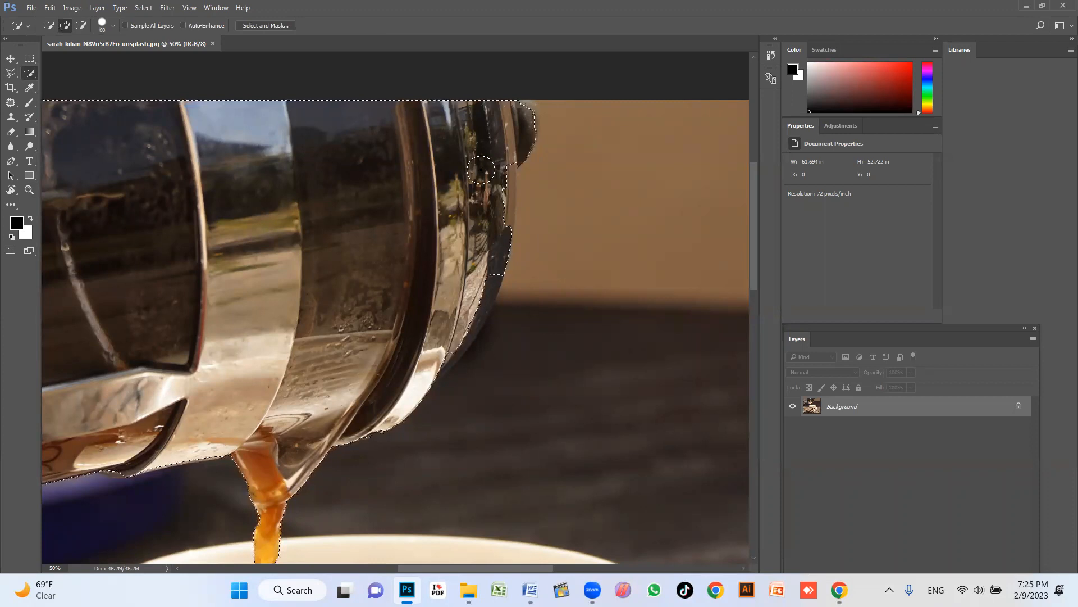
key(bracketright)
drag(481, 174, 460, 284)
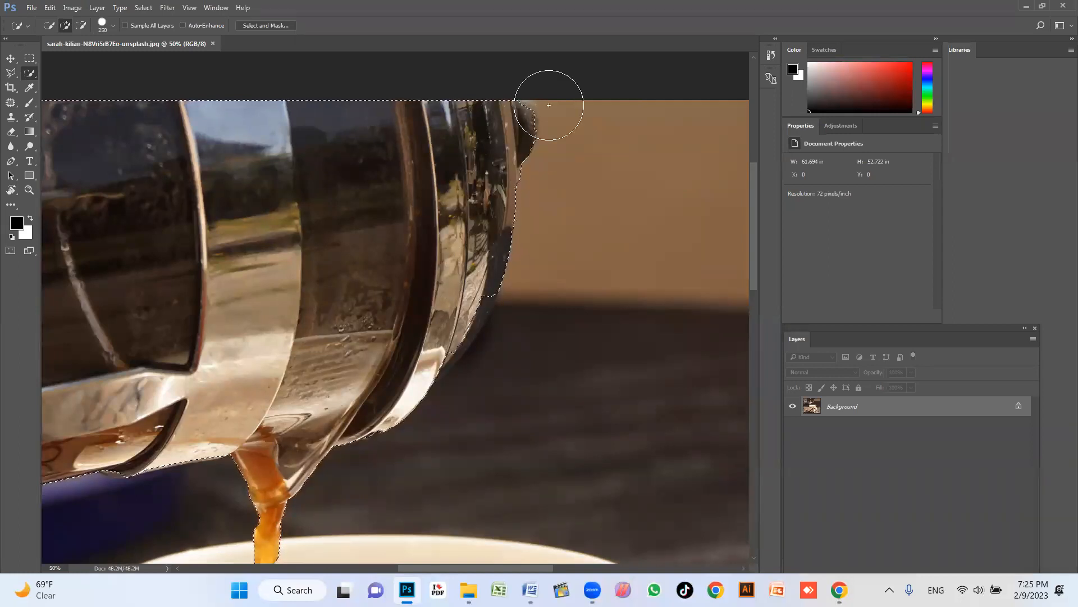
Step: Try adding the tan background beside the press to the selection, subtract it again, and refine the press's rim edge
click(528, 166)
drag(529, 167, 588, 163)
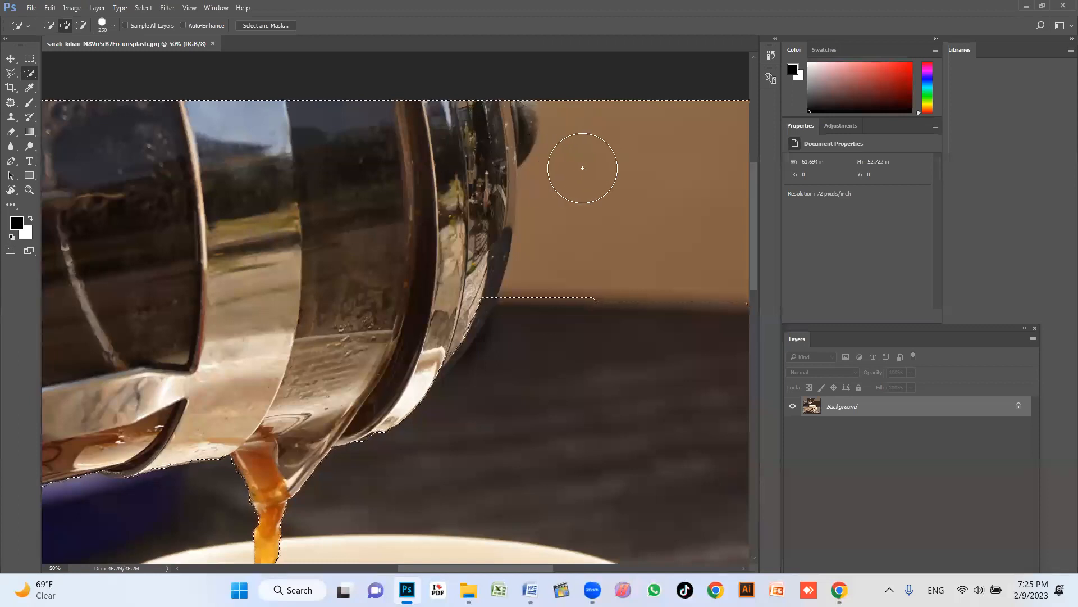
mouse_move(601, 349)
mouse_down()
mouse_move(616, 255)
mouse_move(612, 147)
mouse_move(578, 215)
mouse_move(557, 158)
mouse_move(569, 116)
mouse_move(537, 214)
mouse_move(541, 149)
mouse_up()
mouse_move(473, 186)
mouse_down()
mouse_move(448, 183)
mouse_move(469, 137)
mouse_move(505, 123)
mouse_move(472, 170)
mouse_move(474, 209)
mouse_move(483, 193)
mouse_move(471, 261)
mouse_move(414, 352)
mouse_up()
Step: Deselect the coffee press and pouring stream
key(z)
alt+click(359, 309)
alt+click(359, 309)
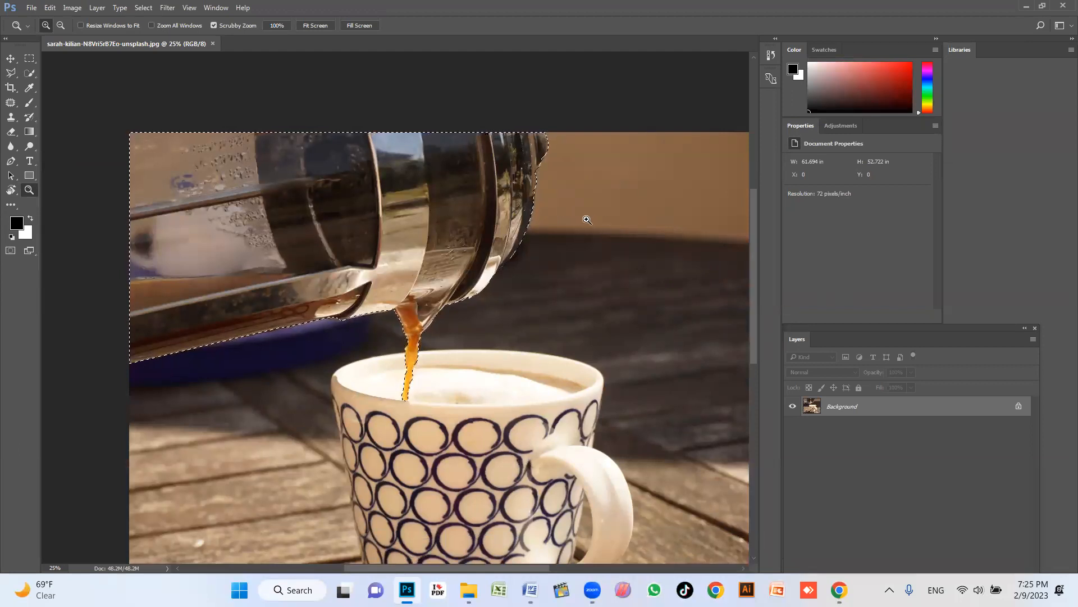
key(ctrl+d)
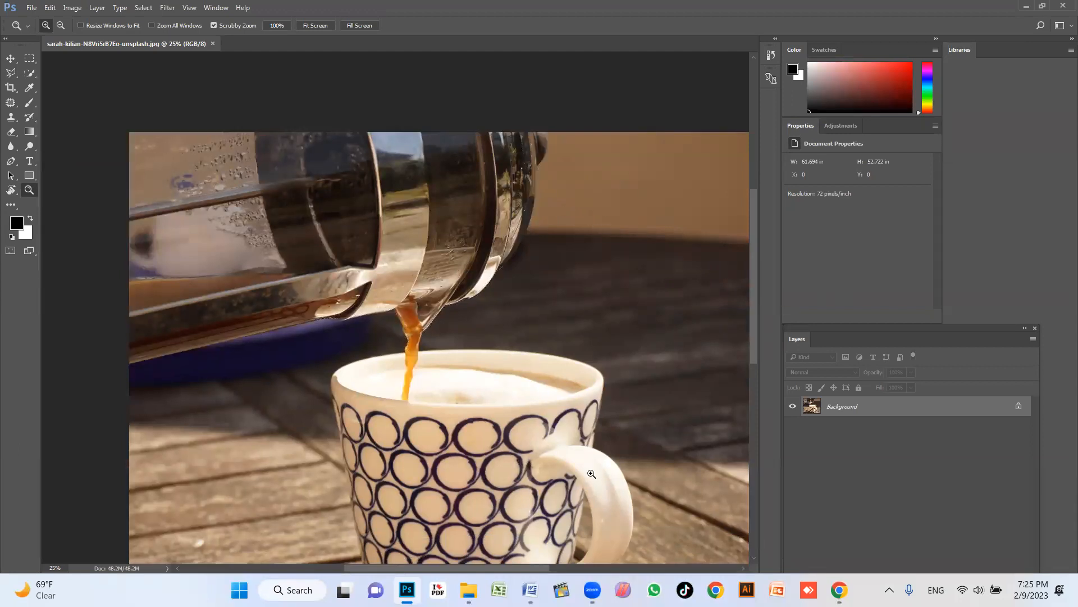
Step: Switch to Chrome, leave the mug photo's page, and browse Unsplash's Food & Drink photos for another practice image
click(839, 590)
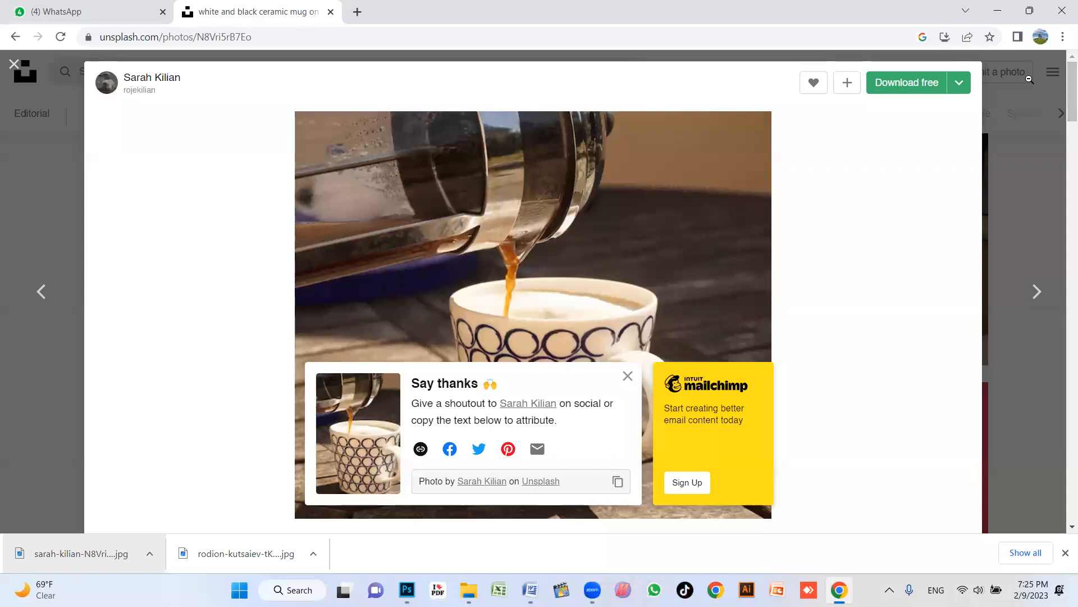
click(1014, 129)
scroll(453, 242, down, 7)
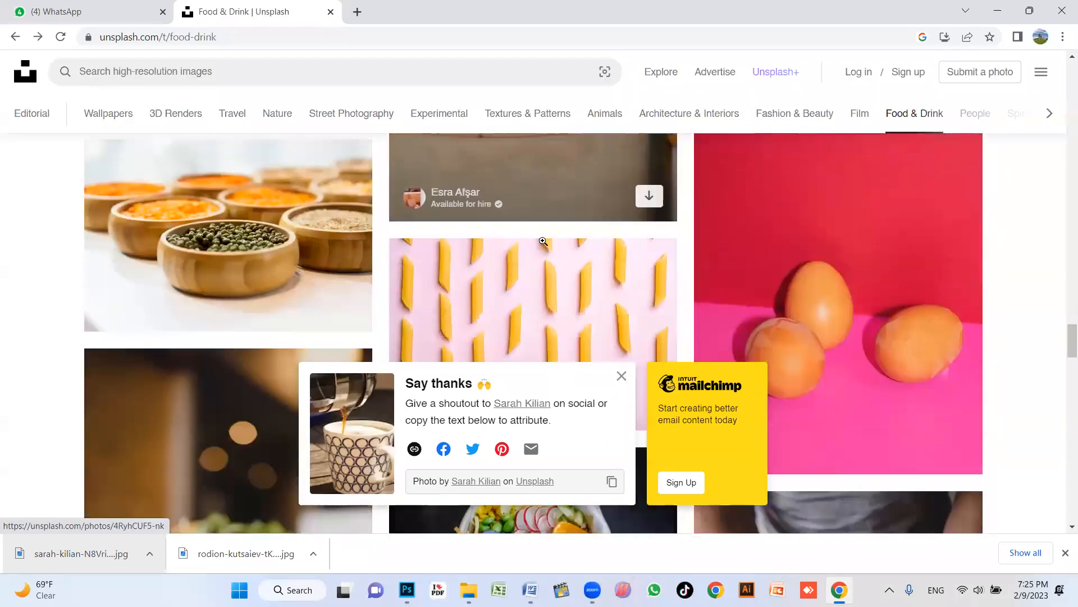
scroll(860, 251, down, 17)
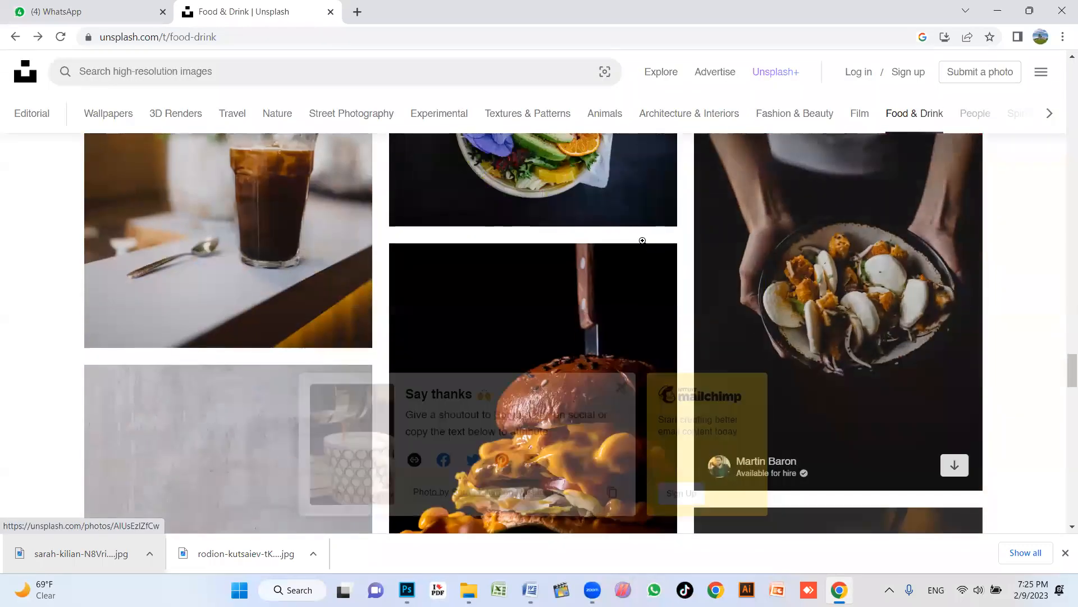
scroll(420, 328, down, 4)
scroll(699, 281, up, 5)
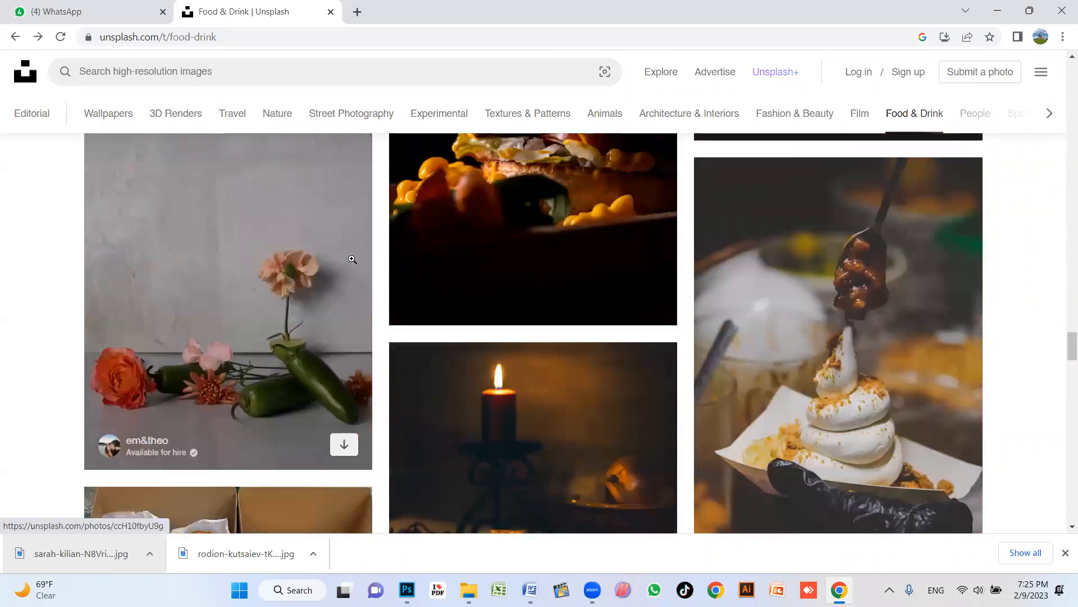
scroll(727, 283, down, 3)
scroll(727, 282, down, 7)
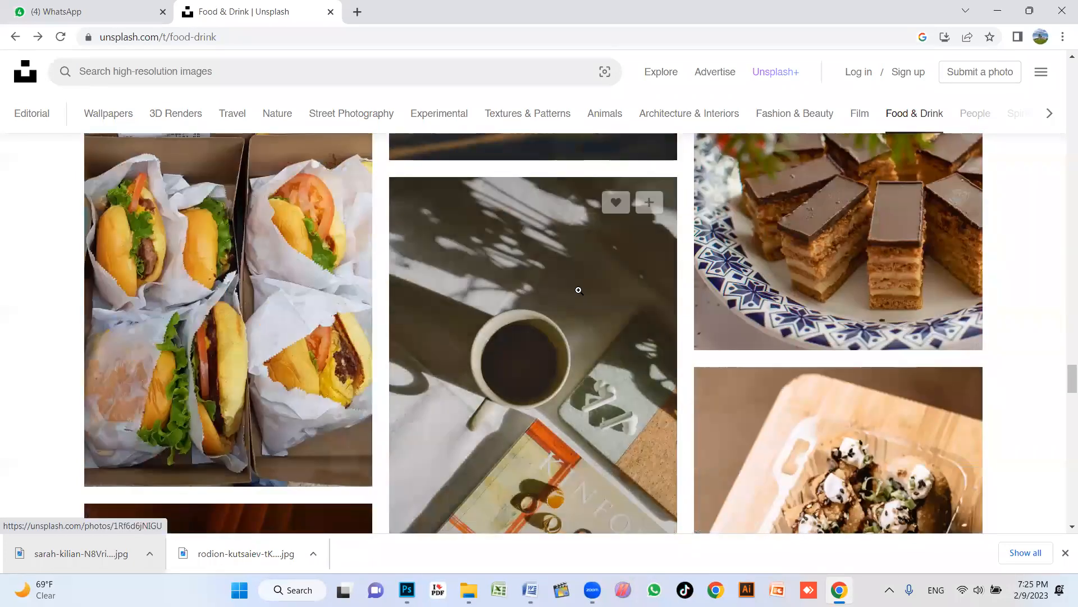
scroll(380, 274, down, 12)
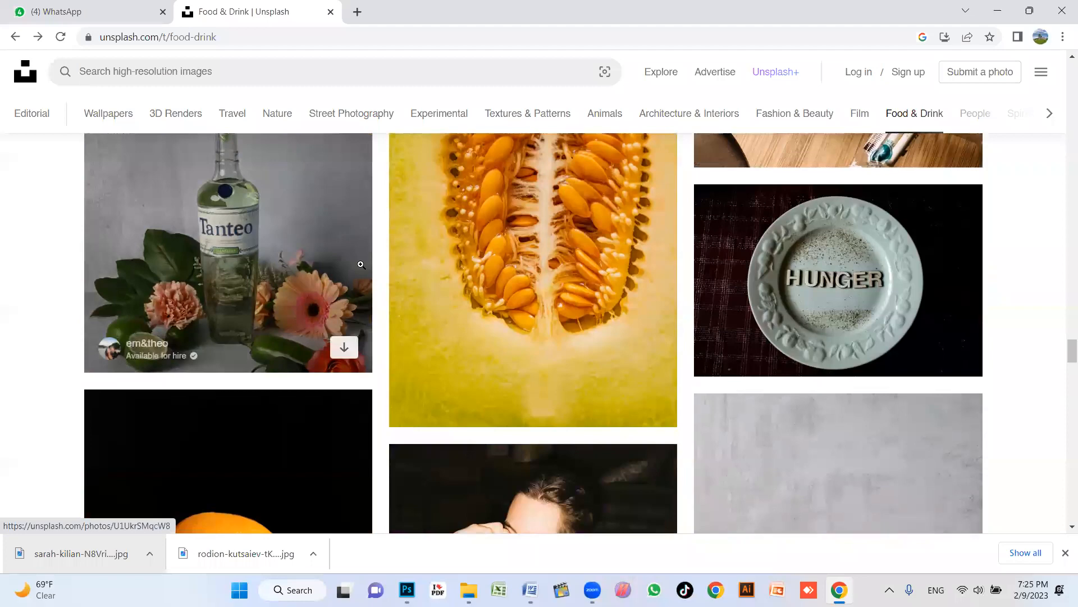
scroll(665, 281, down, 10)
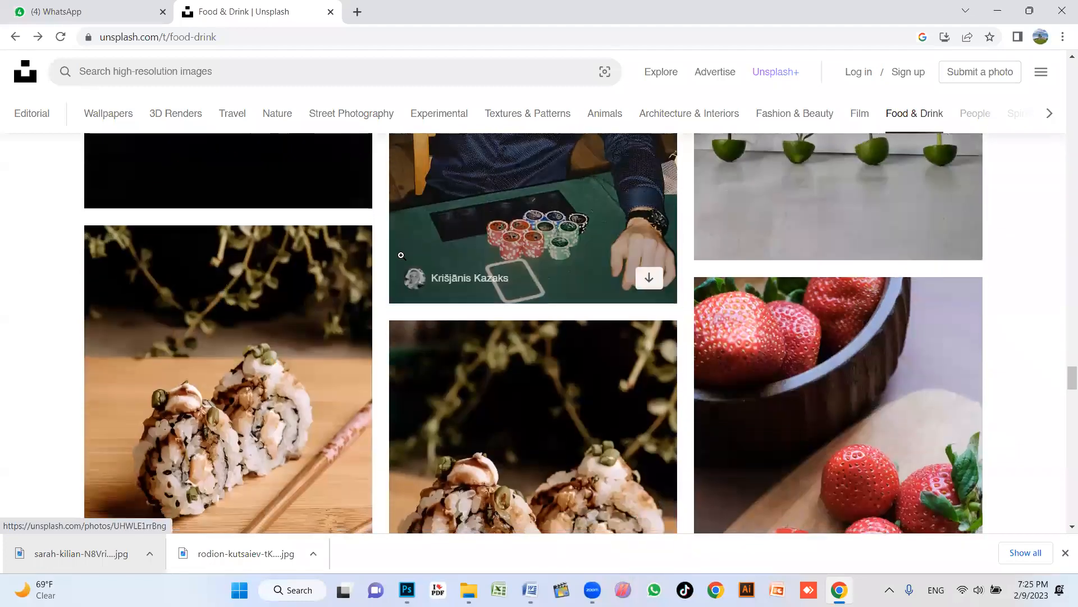
scroll(527, 262, down, 10)
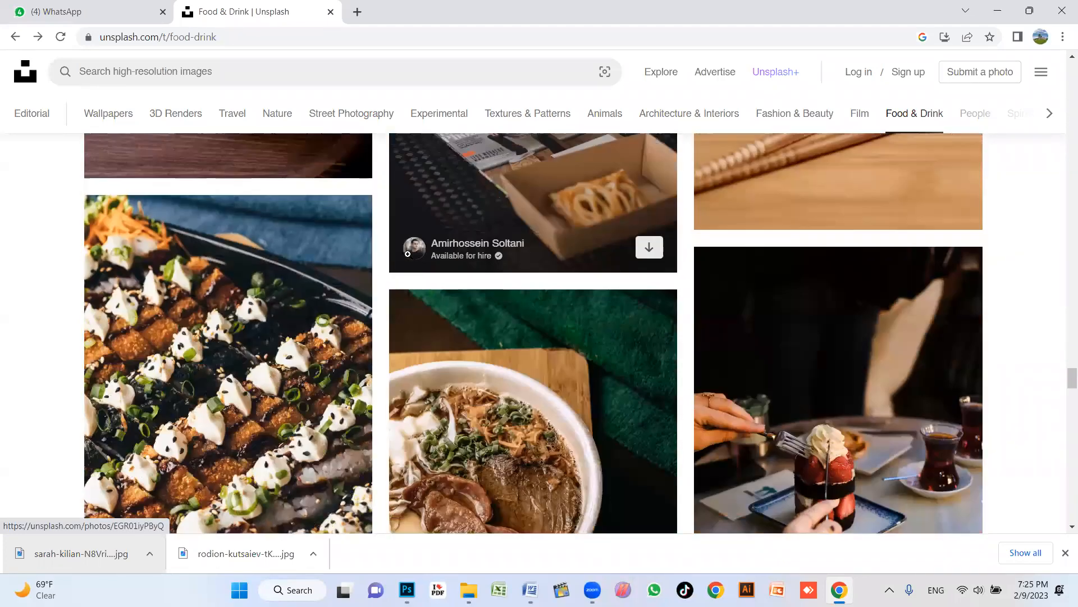
scroll(447, 249, down, 7)
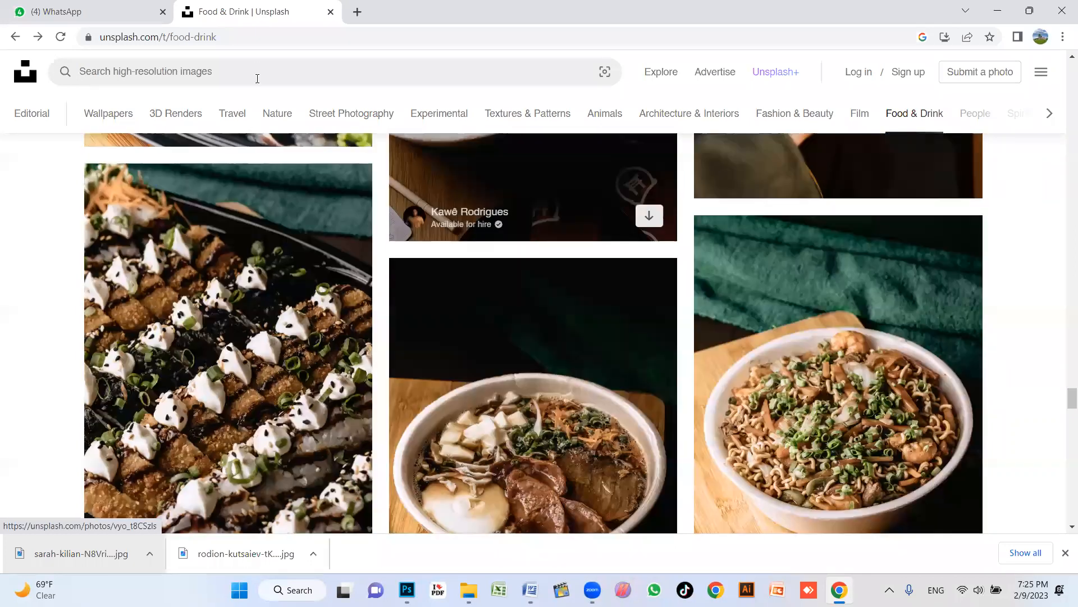
scroll(231, 68, down, 3)
Step: Search Unsplash for "buildings"
click(201, 68)
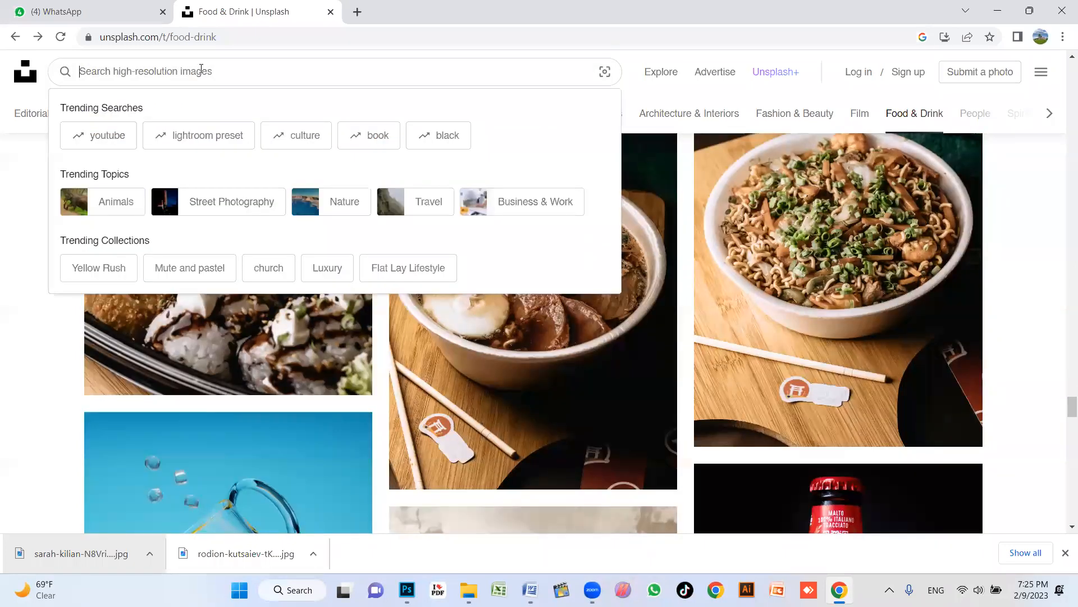
text(buildings)
key(Return)
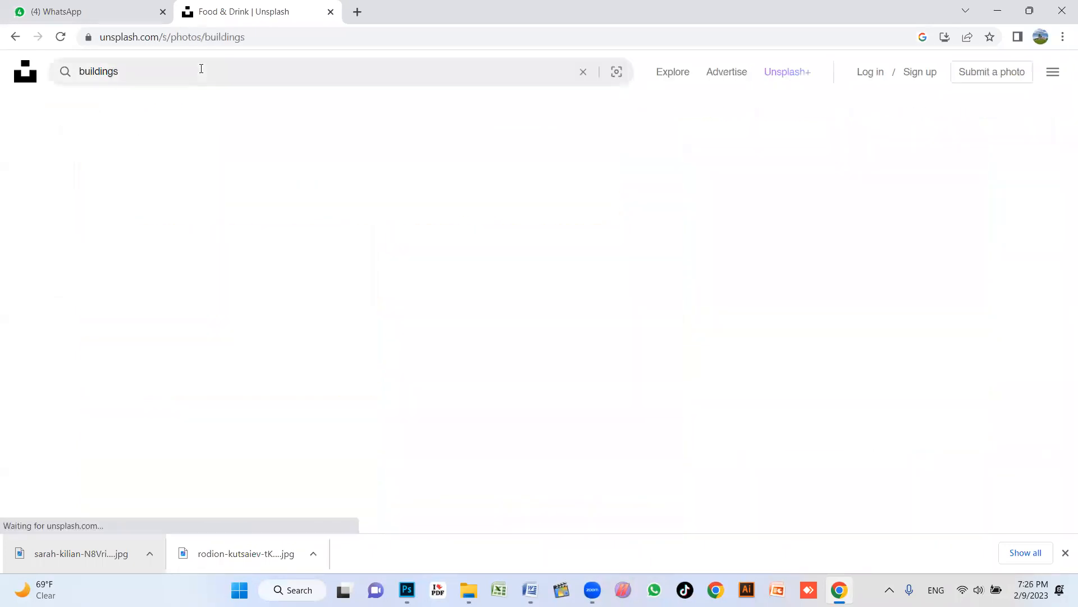
Step: Find the photo of the white modern cement building against a pale blue sky and download it for free
scroll(543, 299, down, 5)
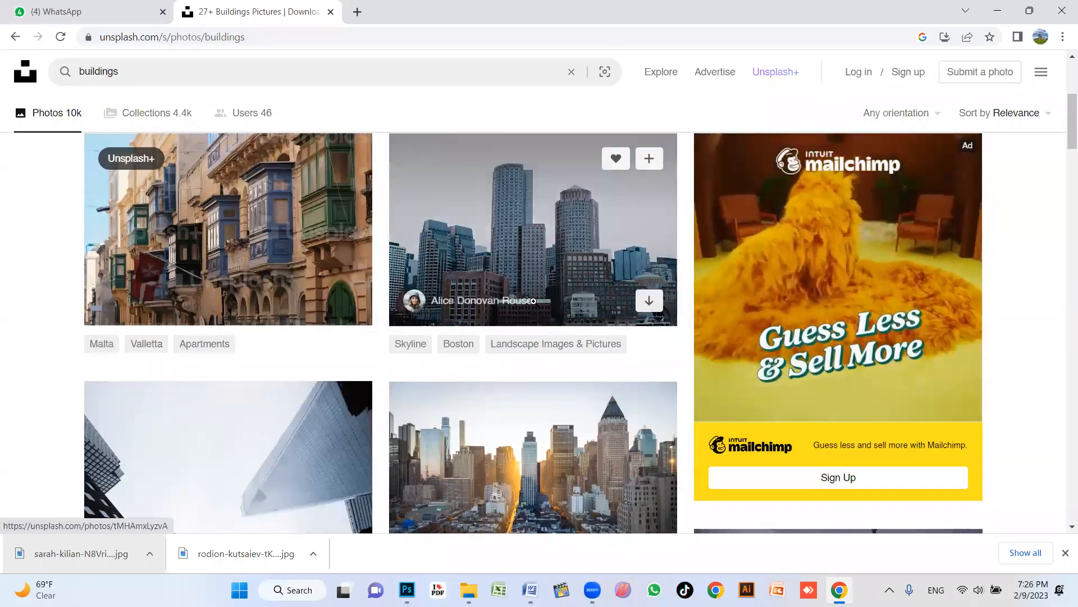
scroll(534, 301, down, 8)
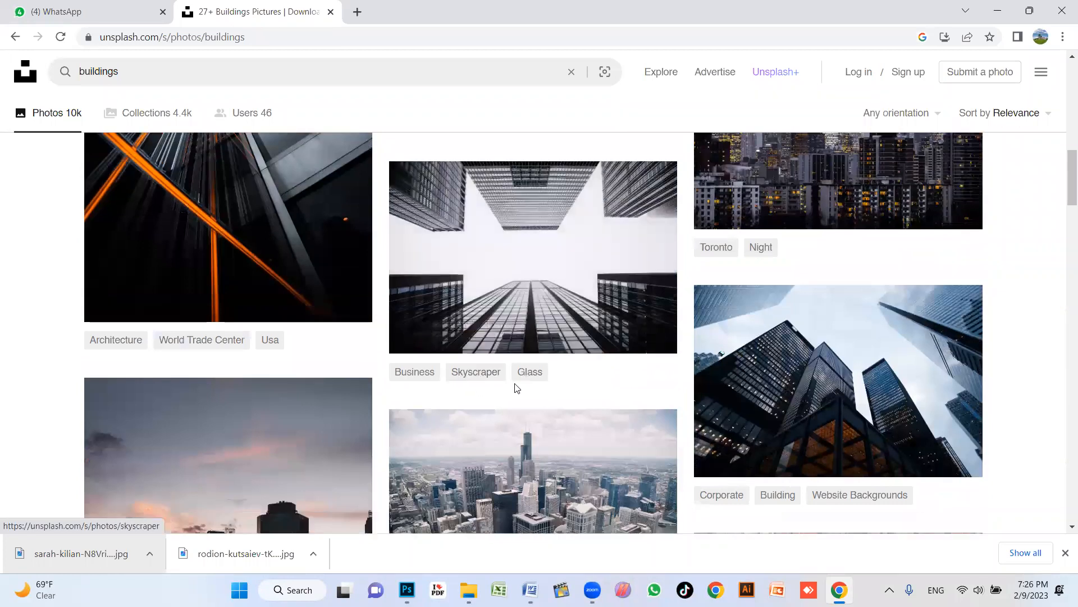
scroll(513, 387, down, 8)
scroll(688, 356, down, 3)
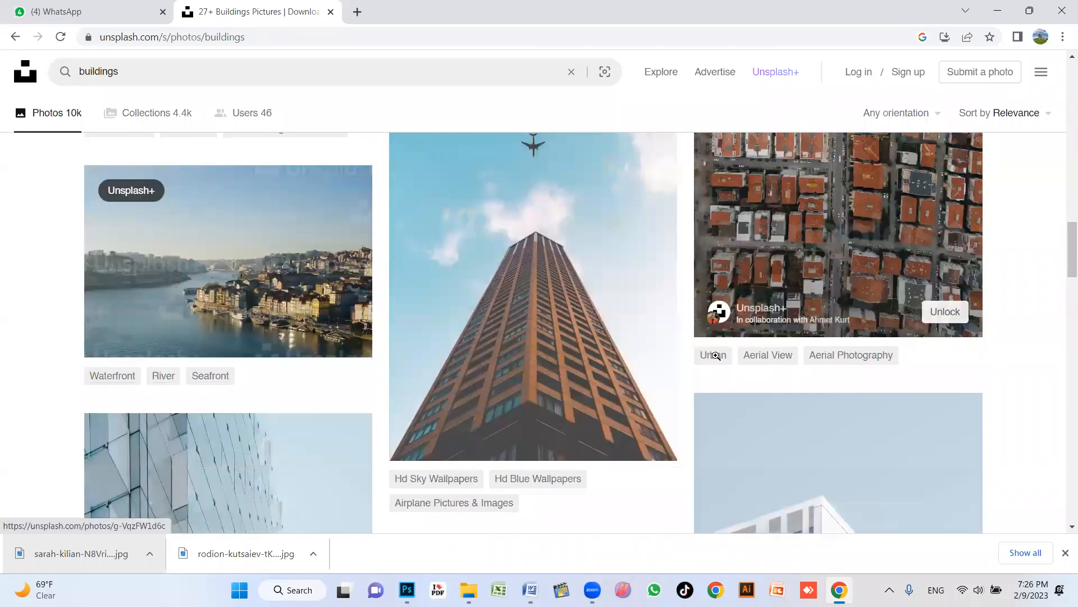
scroll(627, 364, down, 7)
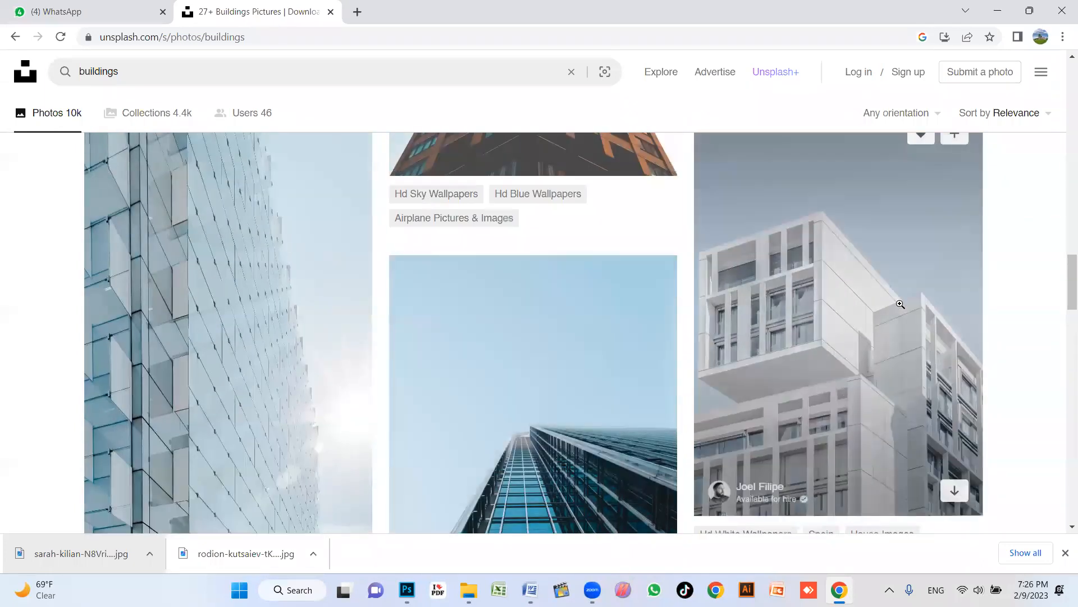
click(902, 309)
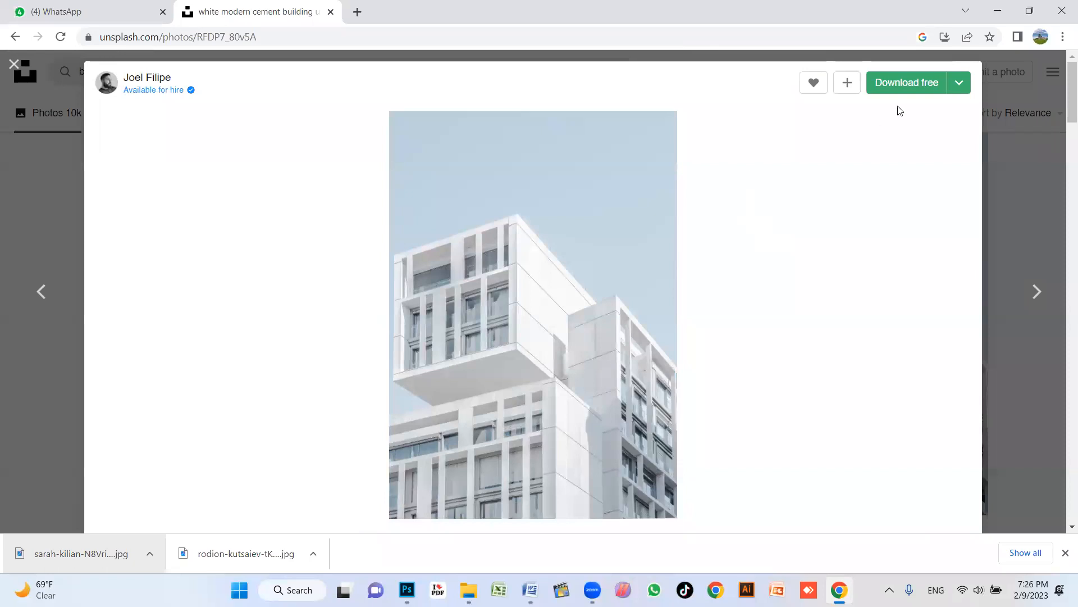
click(928, 83)
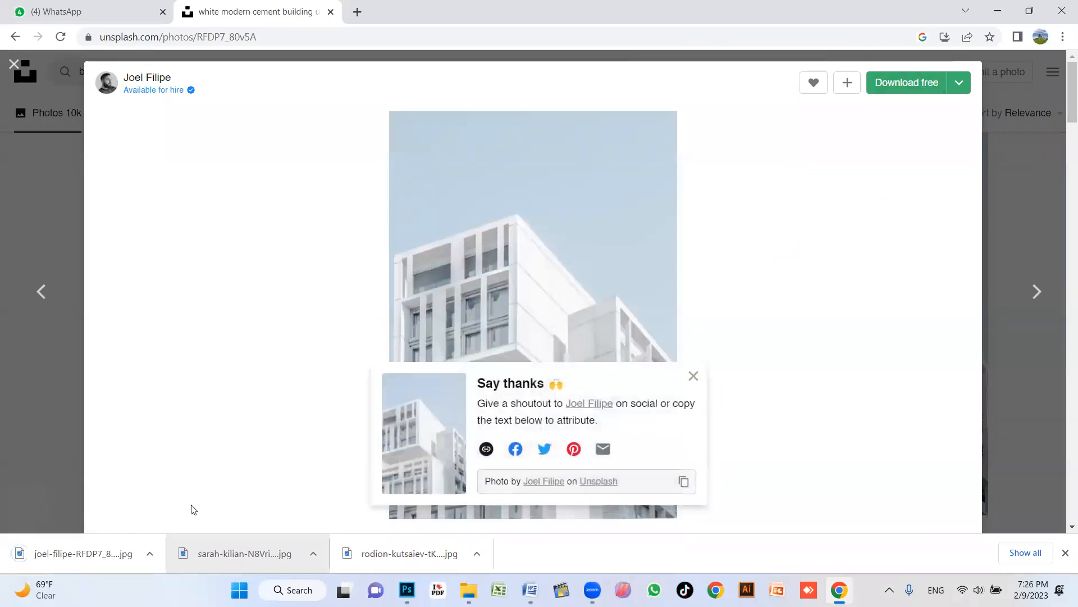
Step: Switch to Photoshop, close the coffee mug photo, and open the downloaded white building photo from Chrome
click(408, 589)
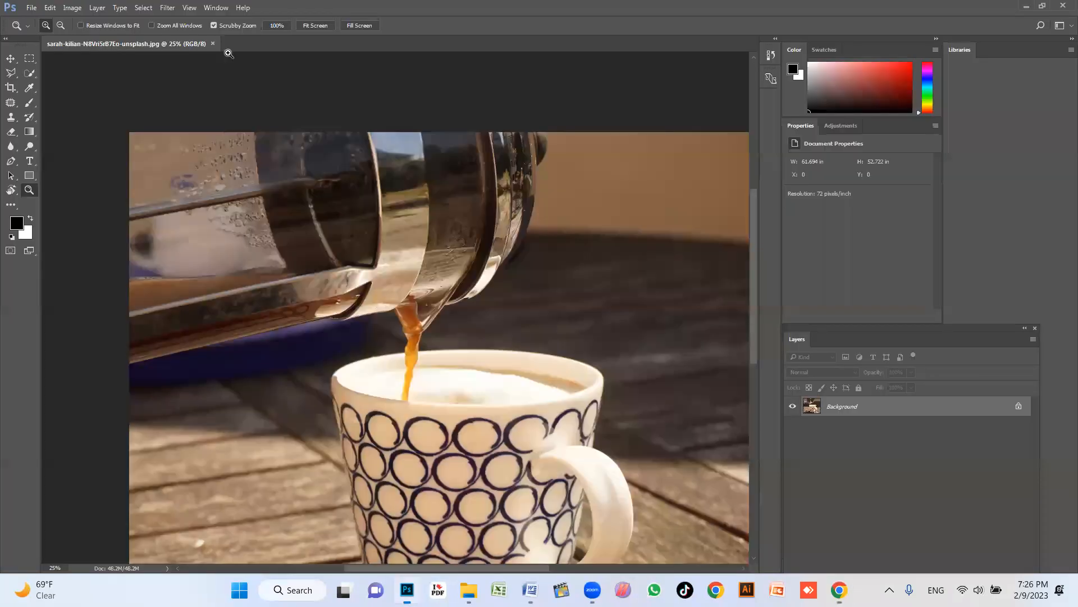
click(213, 43)
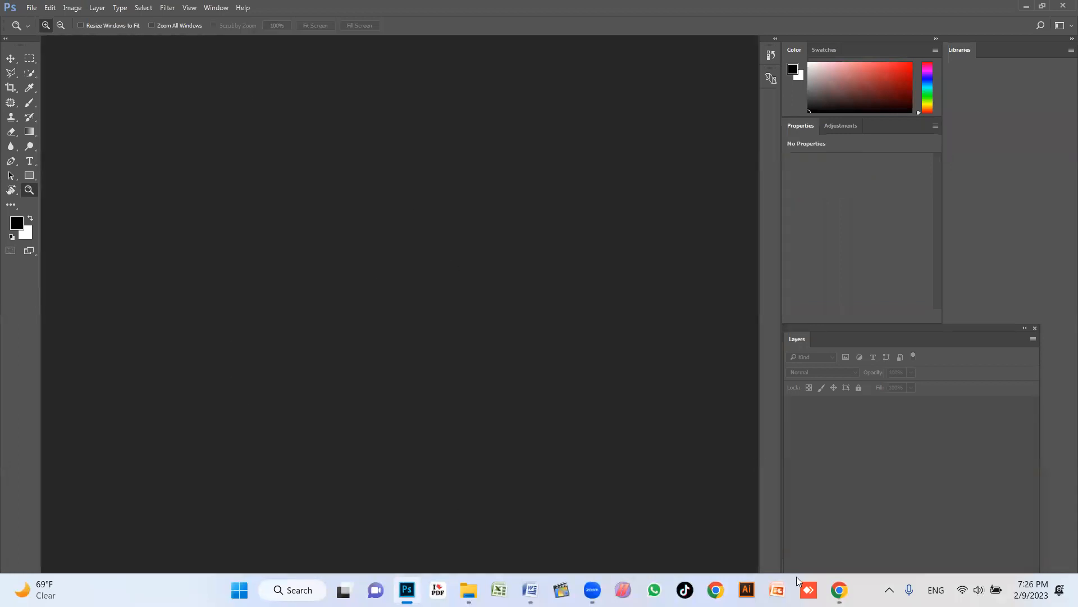
click(840, 590)
drag(25, 557, 332, 325)
click(391, 302)
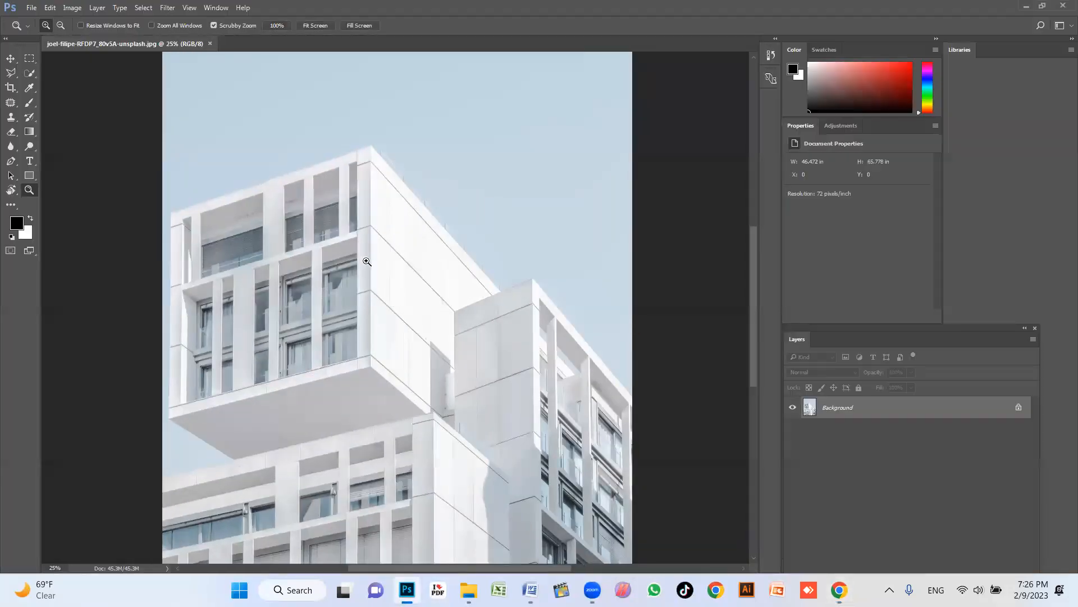
Step: Trace the building's outline with the Polygonal Lasso from the photo's right border along the rooflines and around the overhang to the left border
alt+click(405, 230)
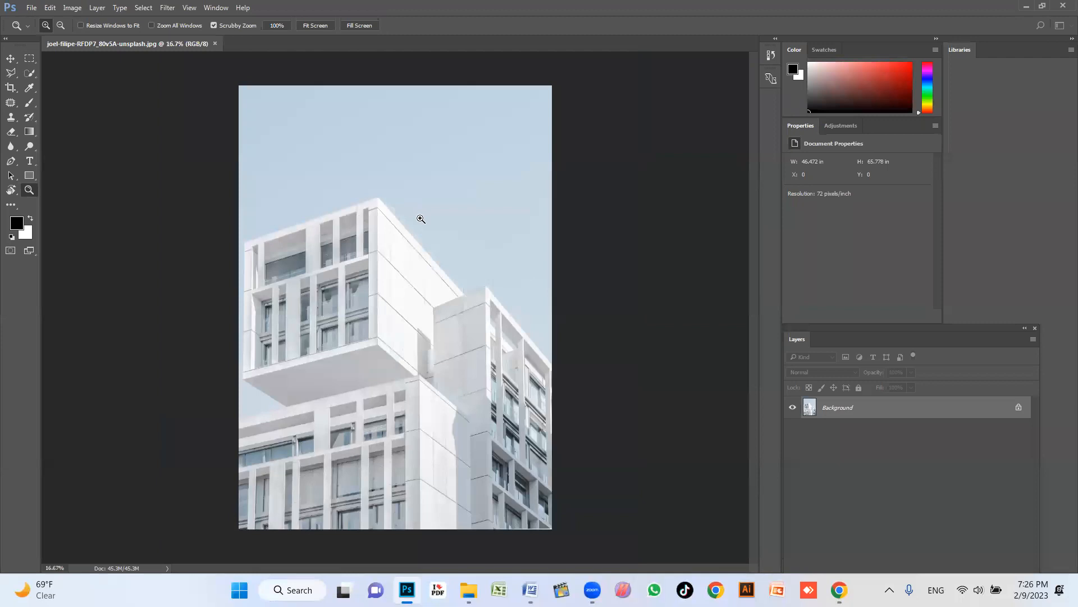
click(417, 251)
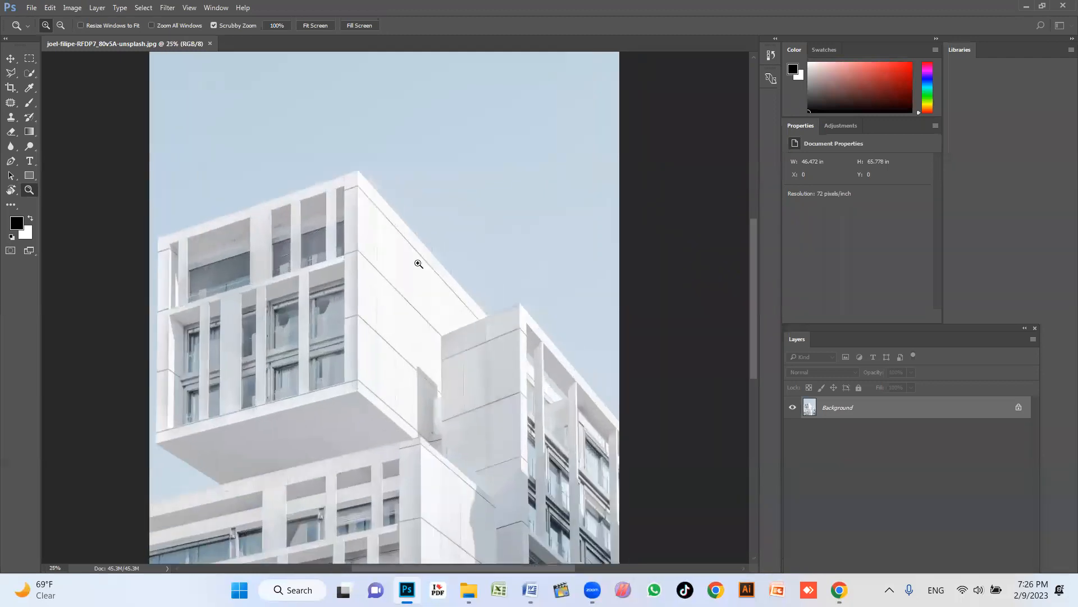
drag(11, 73, 69, 88)
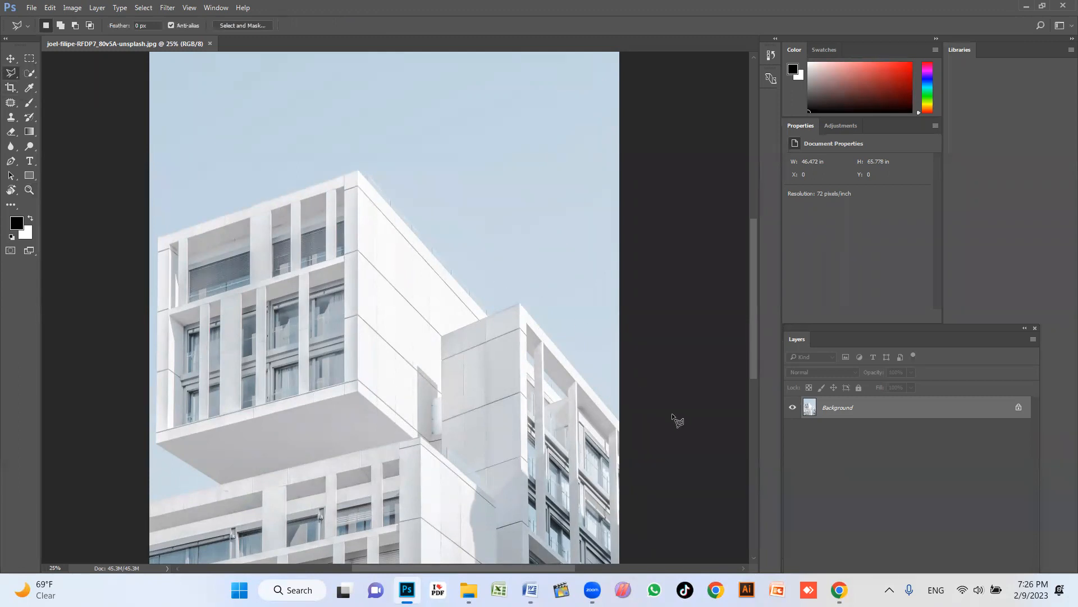
click(622, 422)
click(488, 315)
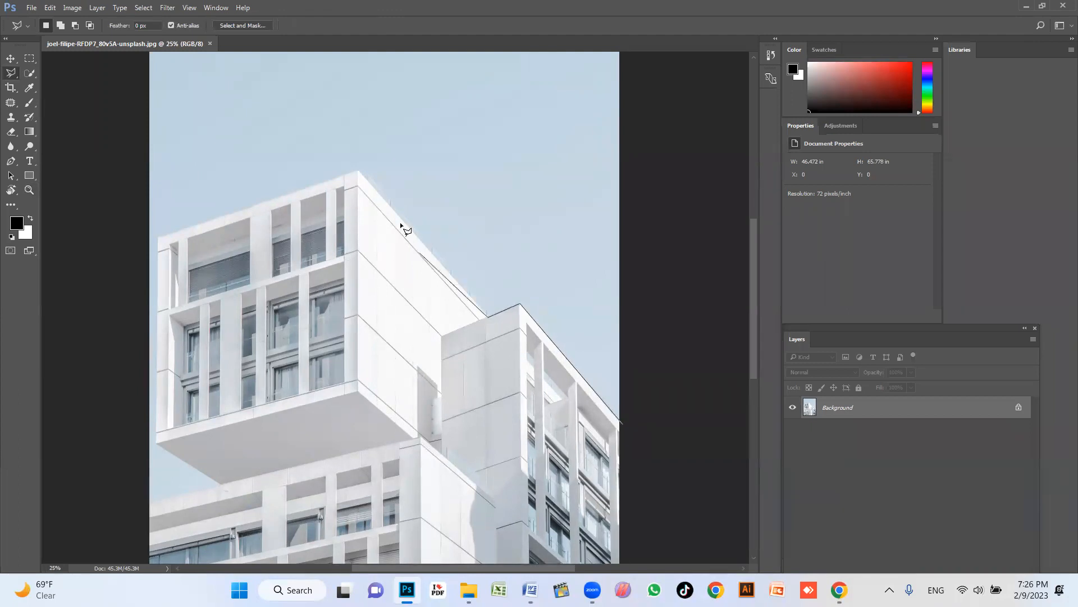
click(358, 171)
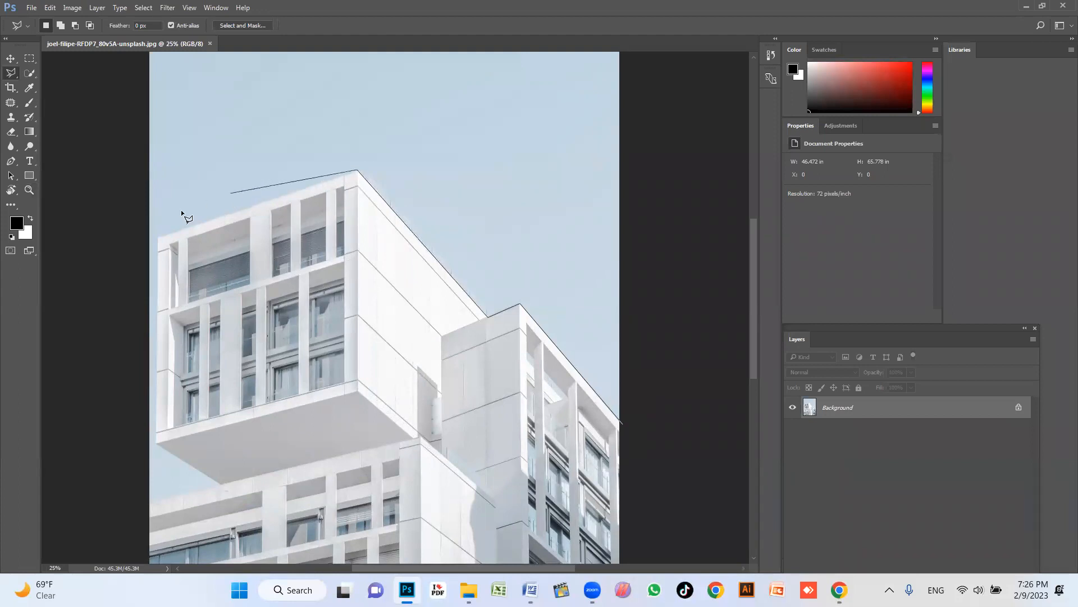
click(156, 235)
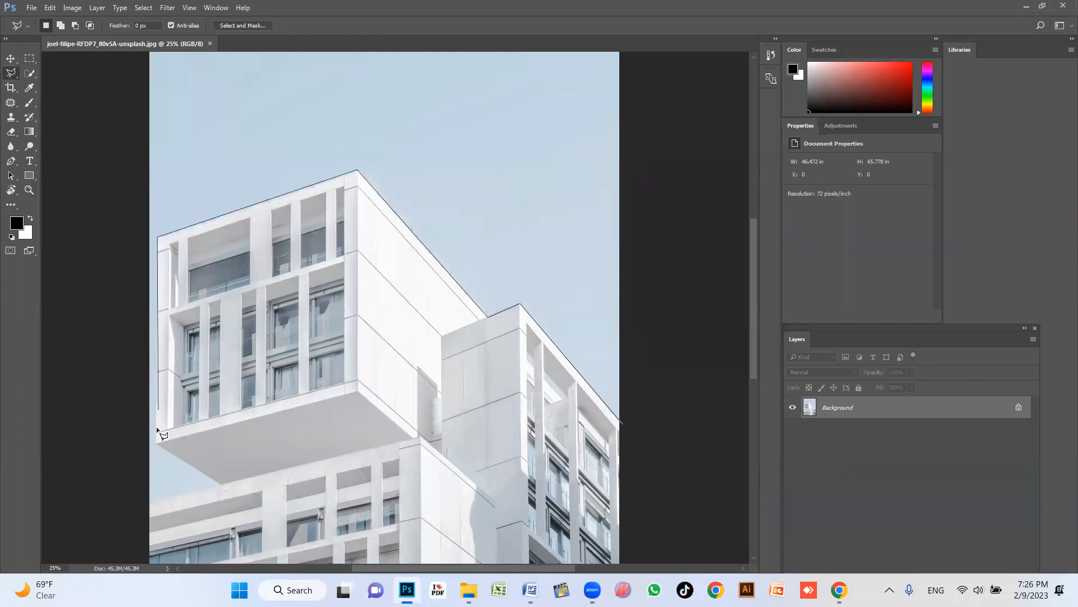
click(155, 441)
click(140, 502)
Step: Close the Polygonal Lasso outline along the photo's left, top and right borders so that the sky is selected
scroll(147, 57, up, 3)
click(149, 175)
click(625, 174)
drag(647, 339, 624, 277)
drag(609, 463, 612, 385)
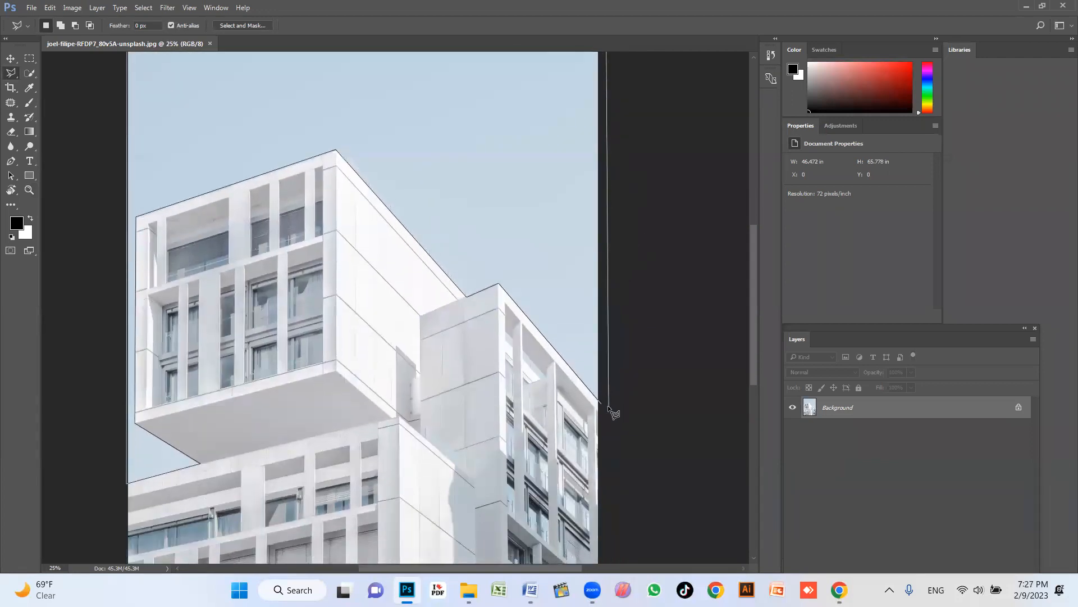
double_click(602, 403)
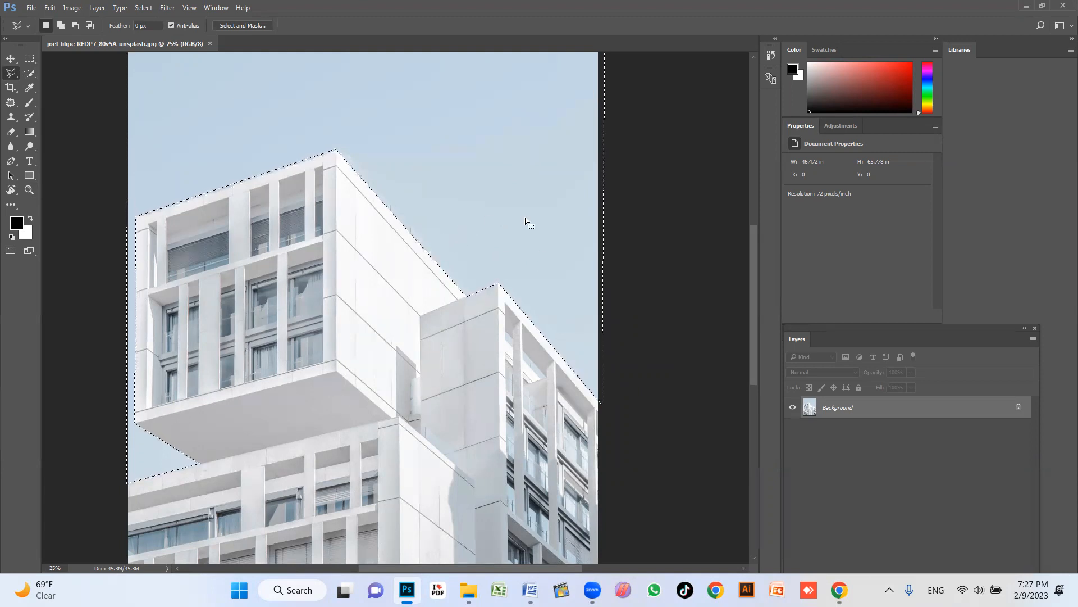
Step: Copy the selected sky to a new layer with Layer Via Copy and delete that layer
right_click(524, 180)
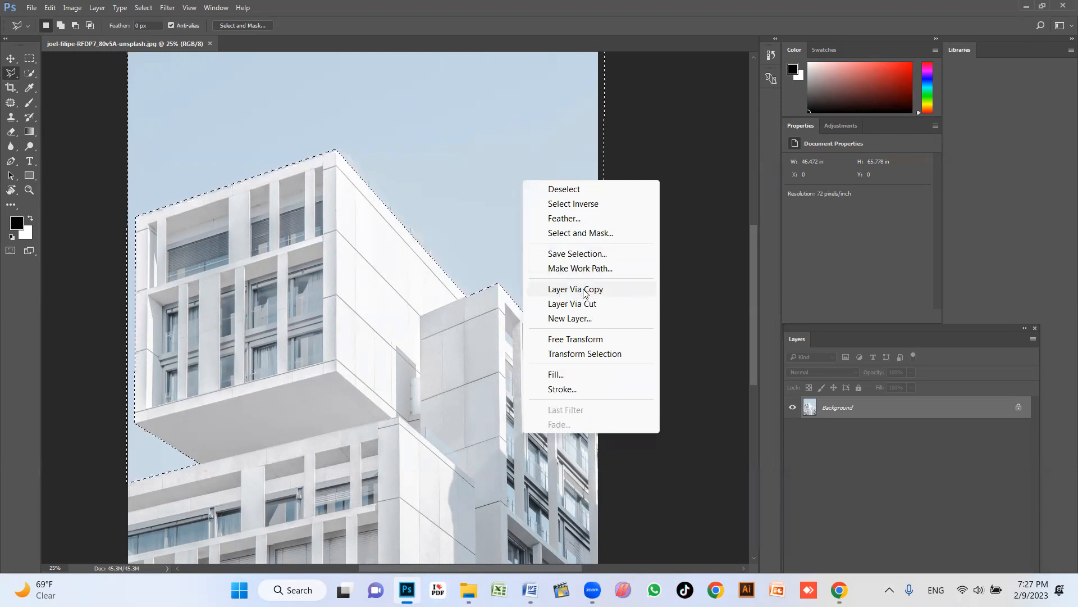
click(621, 22)
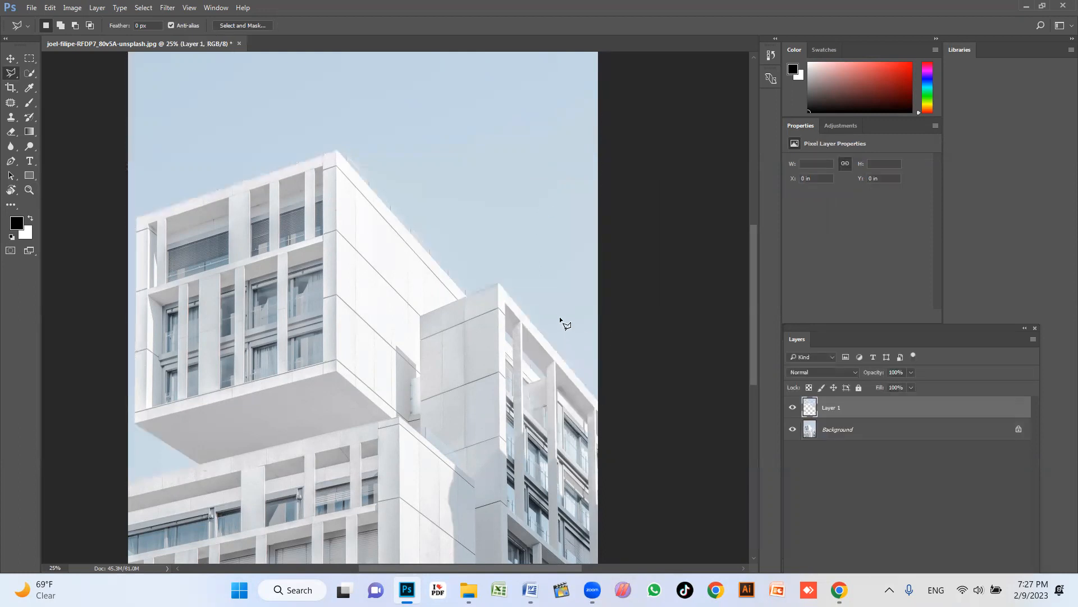
drag(797, 343, 769, 179)
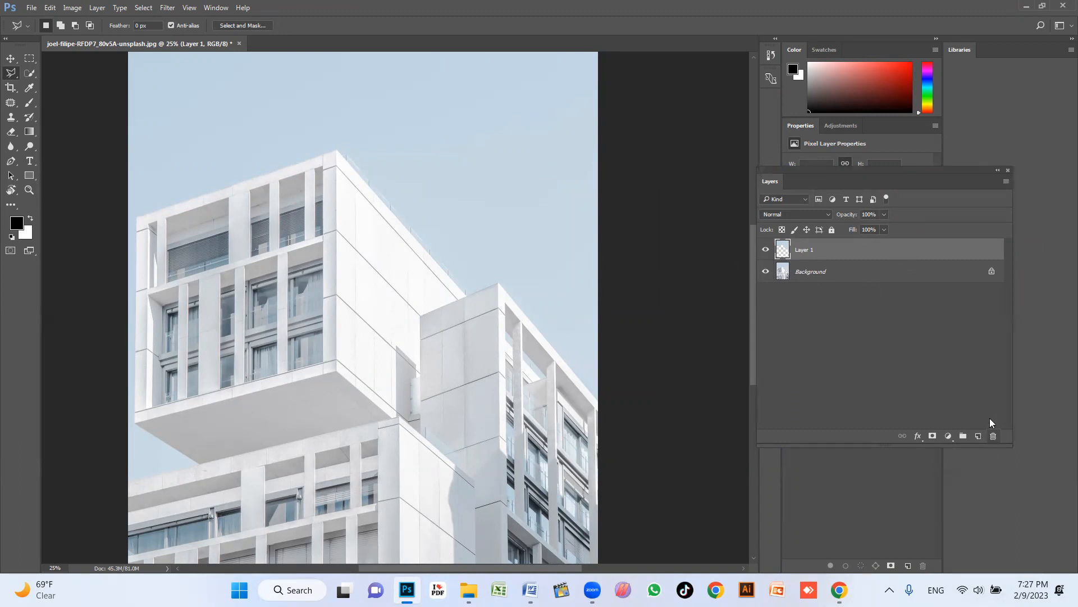
drag(848, 245, 994, 437)
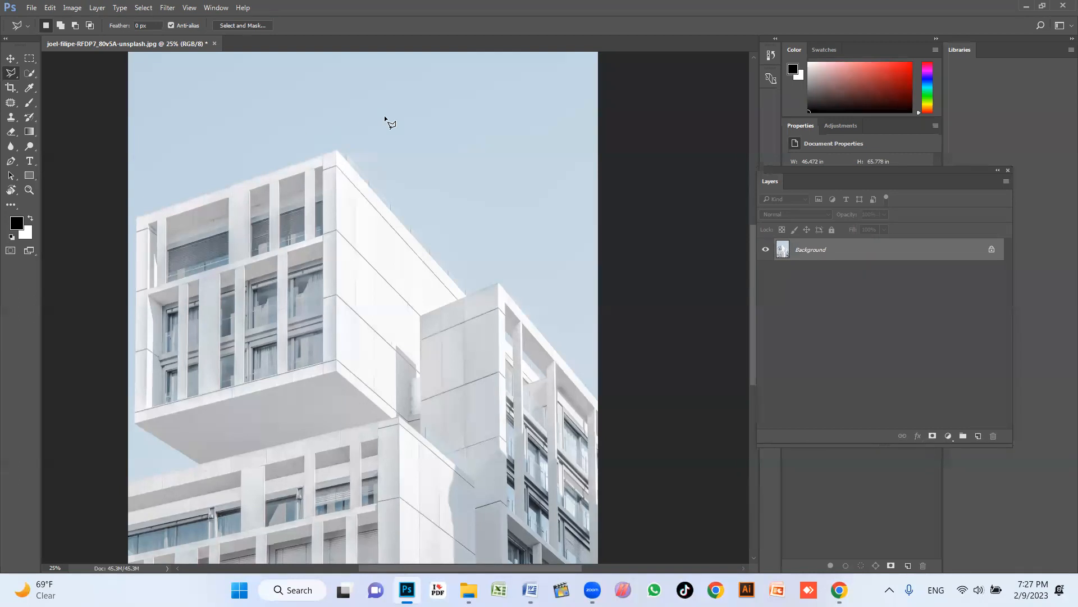
Step: Undo and redo the deletion of the sky layer, and reselect the sky on the Background layer
click(399, 117)
key(ctrl+z)
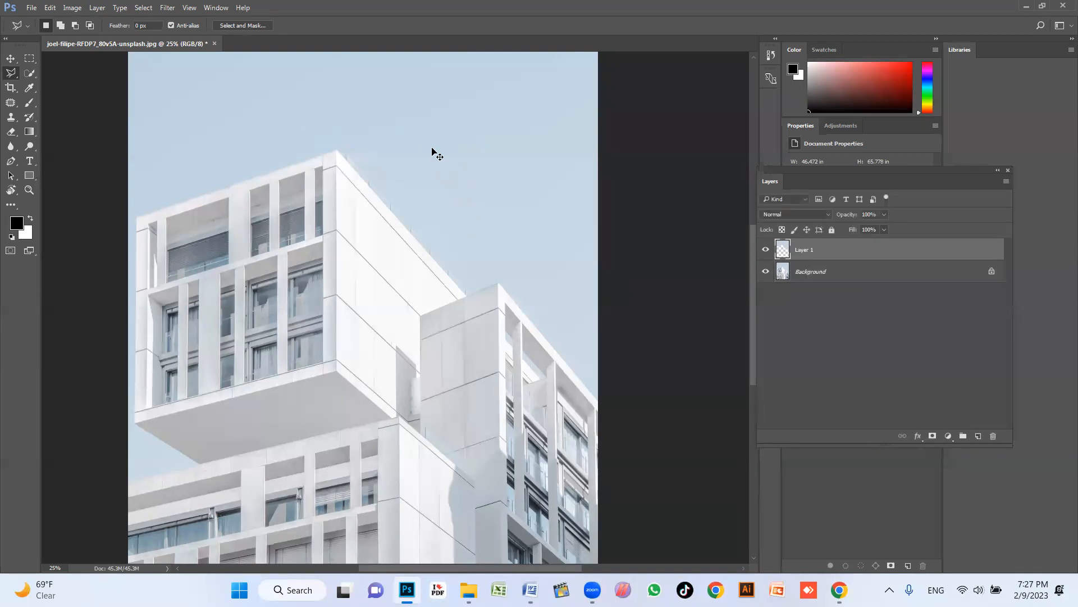
key(ctrl+shift+z)
key(ctrl+z)
key(ctrl+shift+z)
key(ctrl+shift+d)
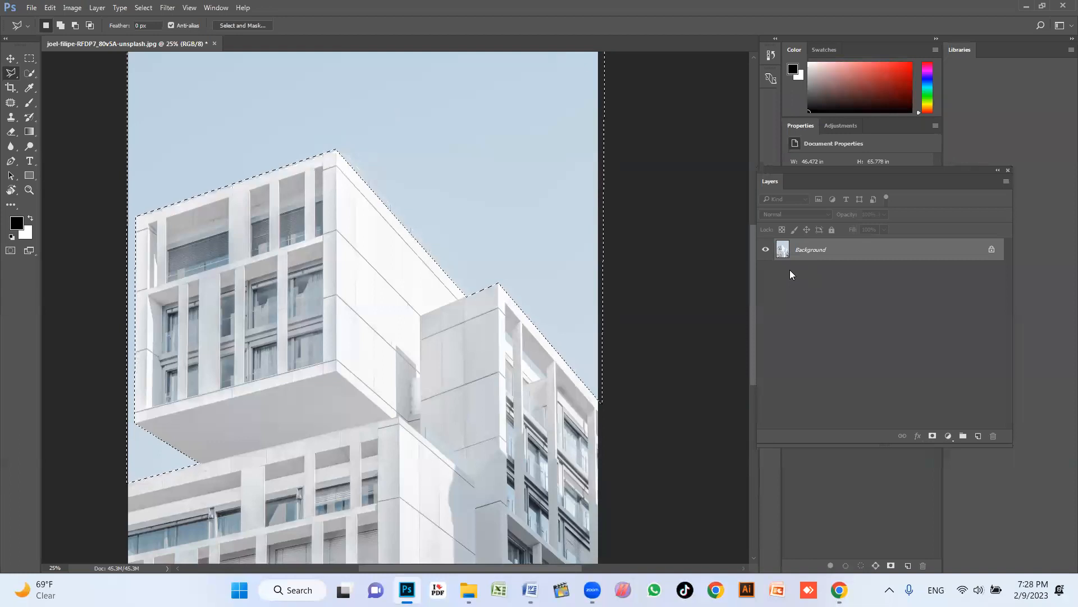
Step: Copy the selected sky to a new layer, try moving it with the Move tool, and undo the move
key(ctrl+j)
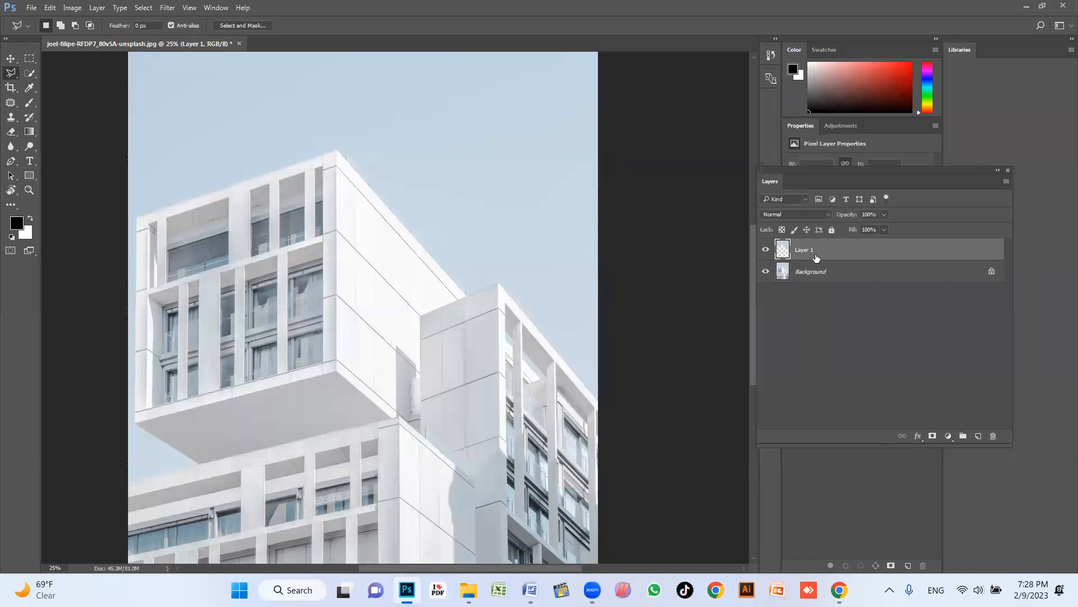
click(11, 59)
drag(397, 161, 520, 233)
key(ctrl+z)
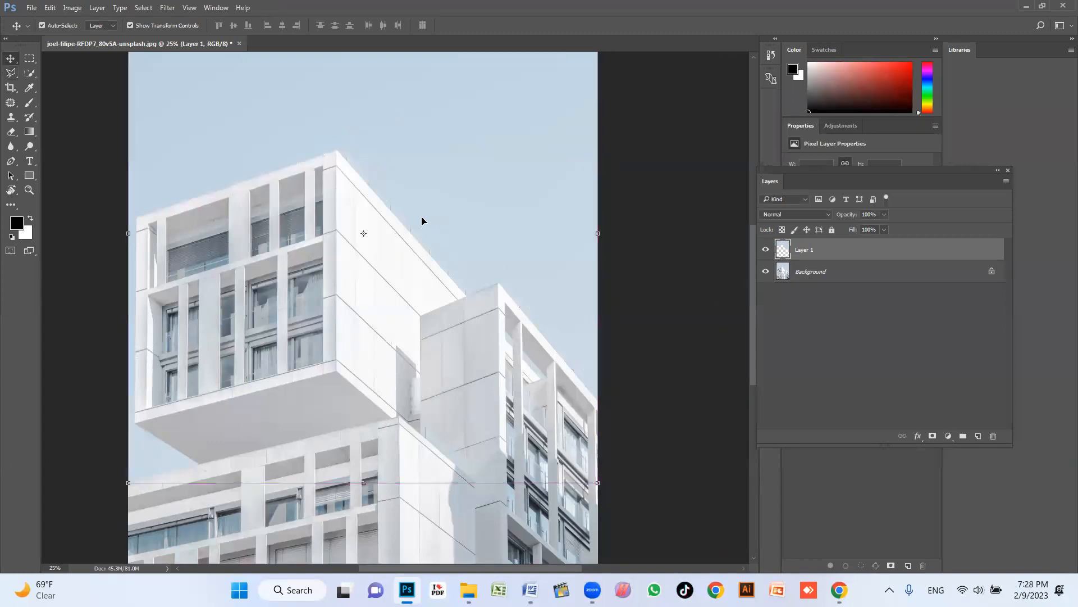
Step: Set the foreground color to light blue, #83d3f9
click(16, 223)
click(399, 162)
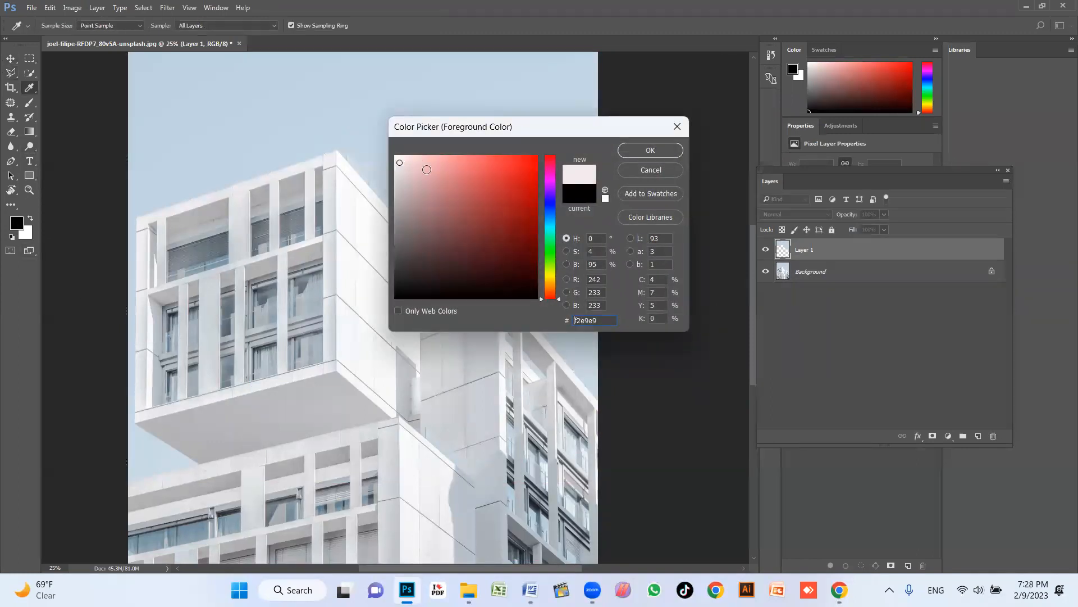
click(548, 219)
drag(473, 165, 477, 162)
click(463, 159)
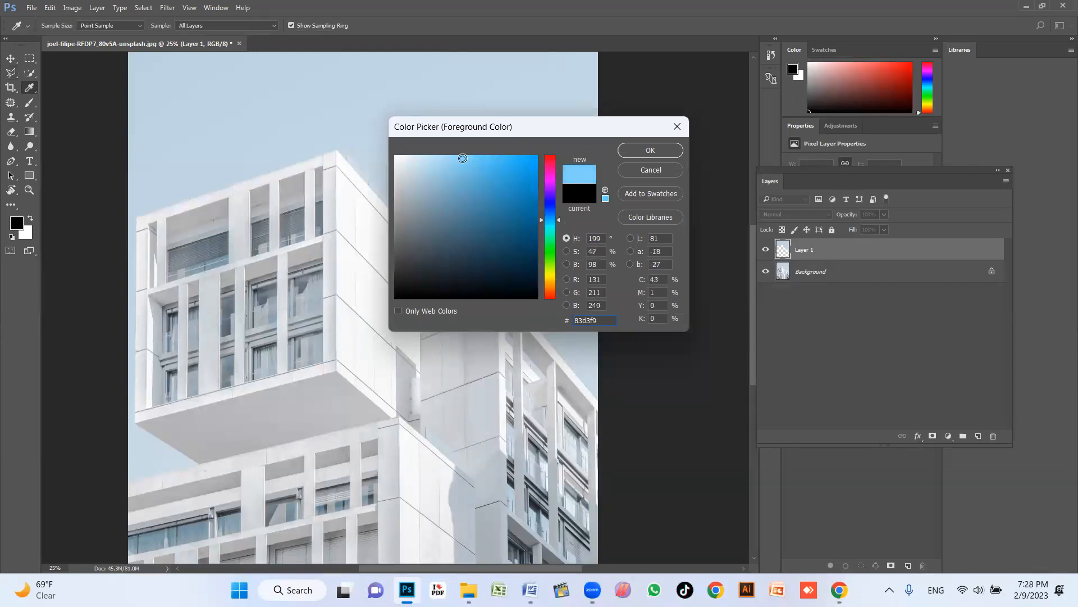
click(650, 151)
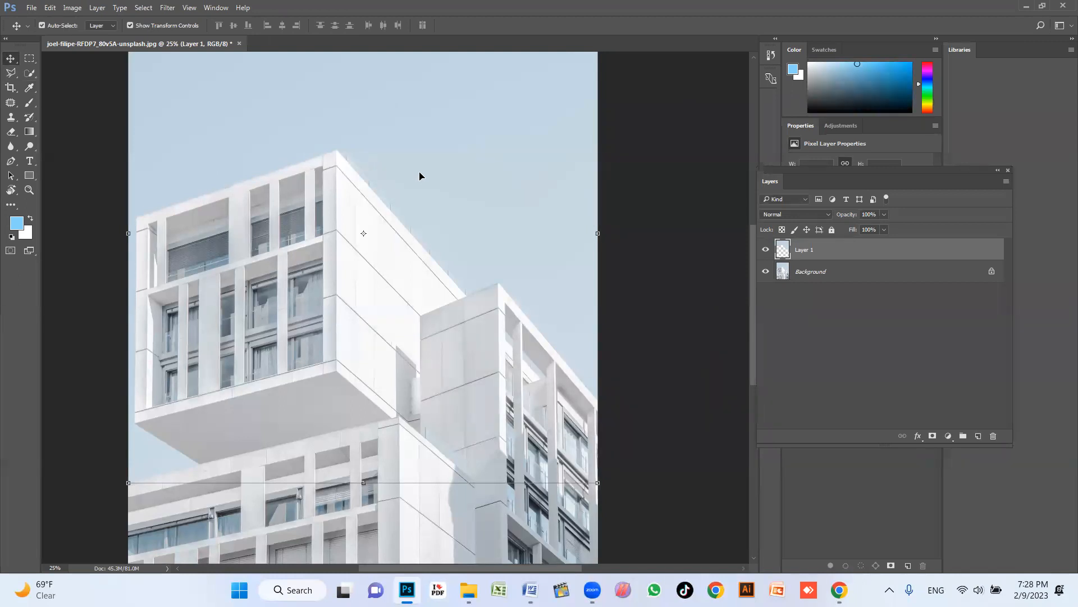
Step: Enlarge the brush to 400 px and paint light blue freely over the sky and building on the copied sky layer
key(b)
key(bracketright)
key(bracketright)
key(bracketright)
key(bracketright)
key(bracketright)
key(bracketright)
key(bracketright)
key(bracketright)
mouse_move(440, 159)
mouse_down()
mouse_move(289, 205)
mouse_move(399, 164)
mouse_move(146, 211)
mouse_up()
mouse_move(264, 270)
mouse_down()
mouse_move(507, 284)
mouse_move(431, 284)
mouse_move(378, 378)
mouse_move(511, 358)
mouse_up()
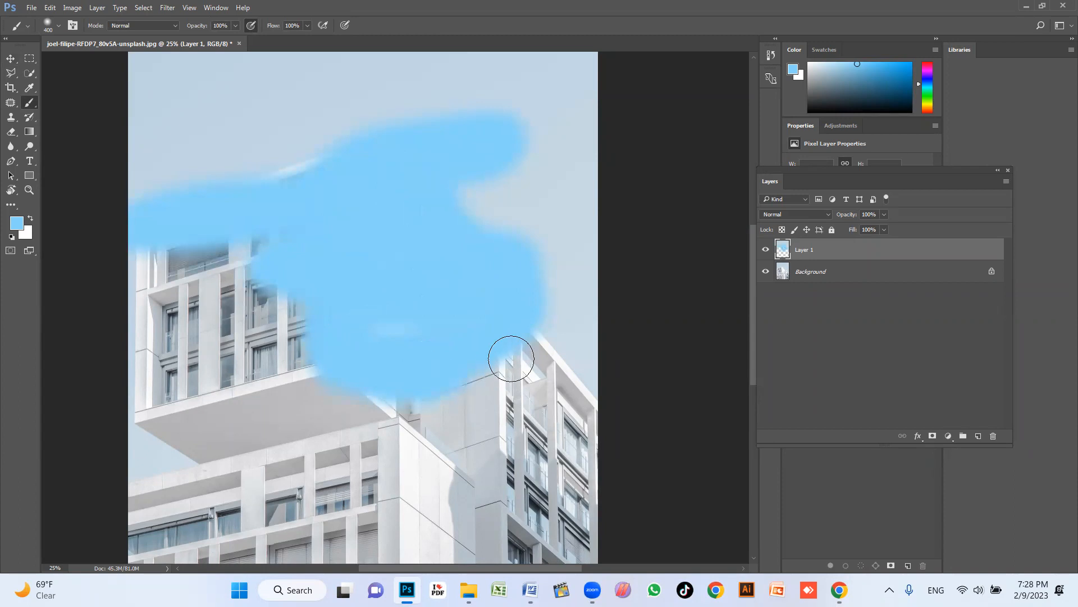
Step: Undo the brush stroke and the sky layer copy to return to the active sky selection on the Background layer
key(ctrl+z)
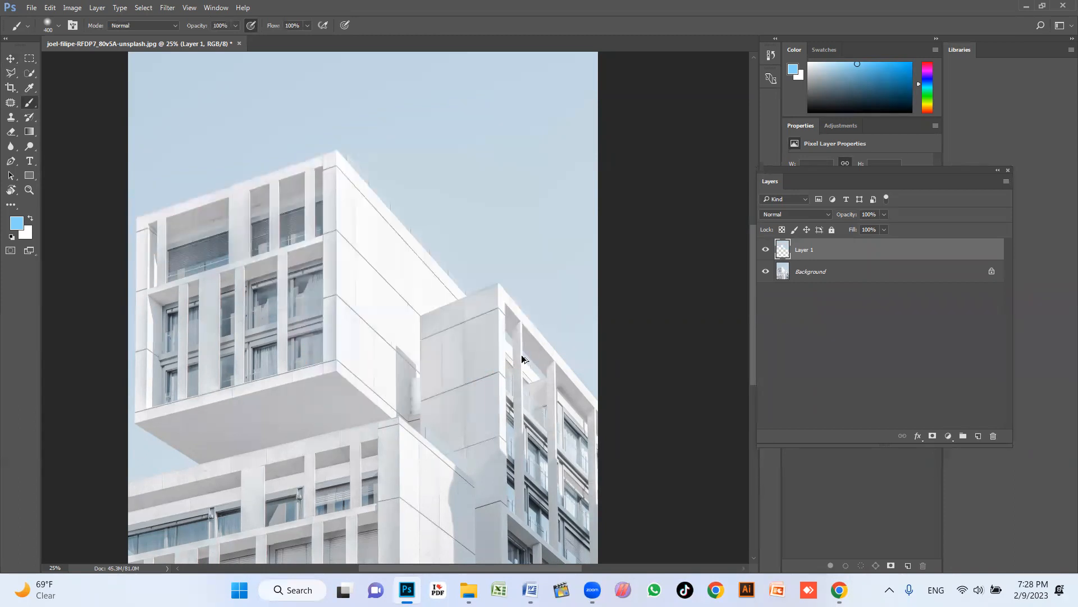
key(ctrl+shift+z)
key(ctrl+z)
key(ctrl+z)
key(ctrl+z)
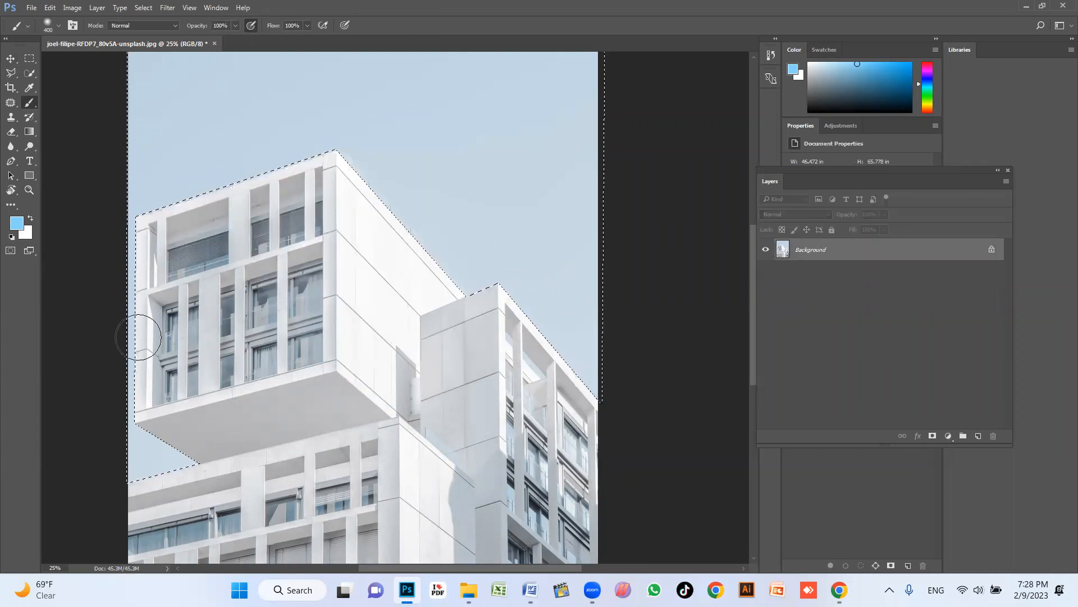
Step: Fill the selected sky on the Background layer with the light blue foreground color and invert the selection to the building
mouse_move(330, 157)
mouse_down()
mouse_move(438, 189)
mouse_move(445, 208)
mouse_move(330, 202)
mouse_up()
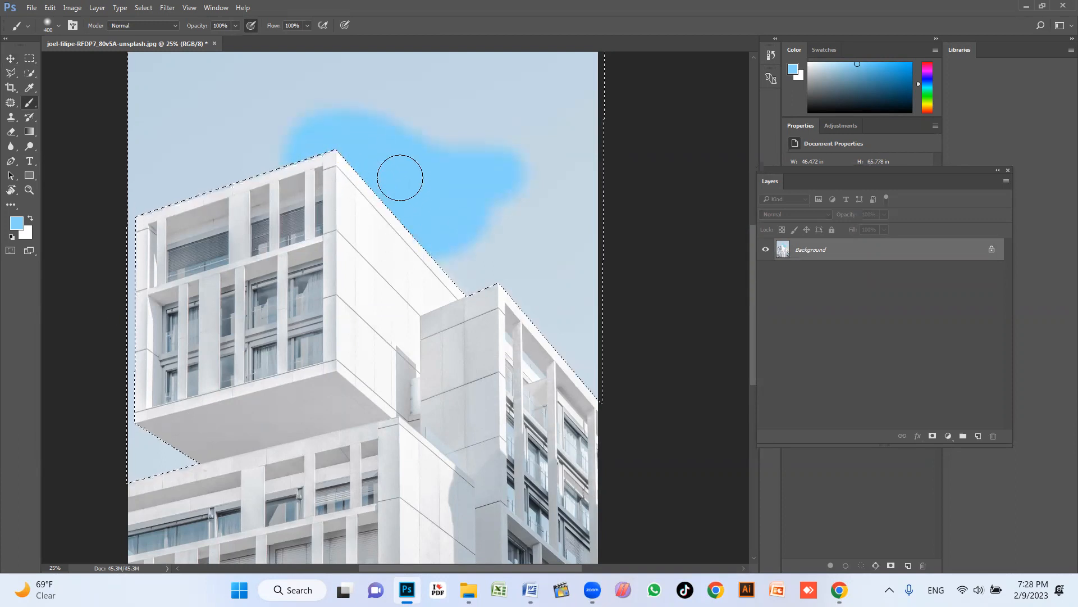
key(shift+F5)
key(Return)
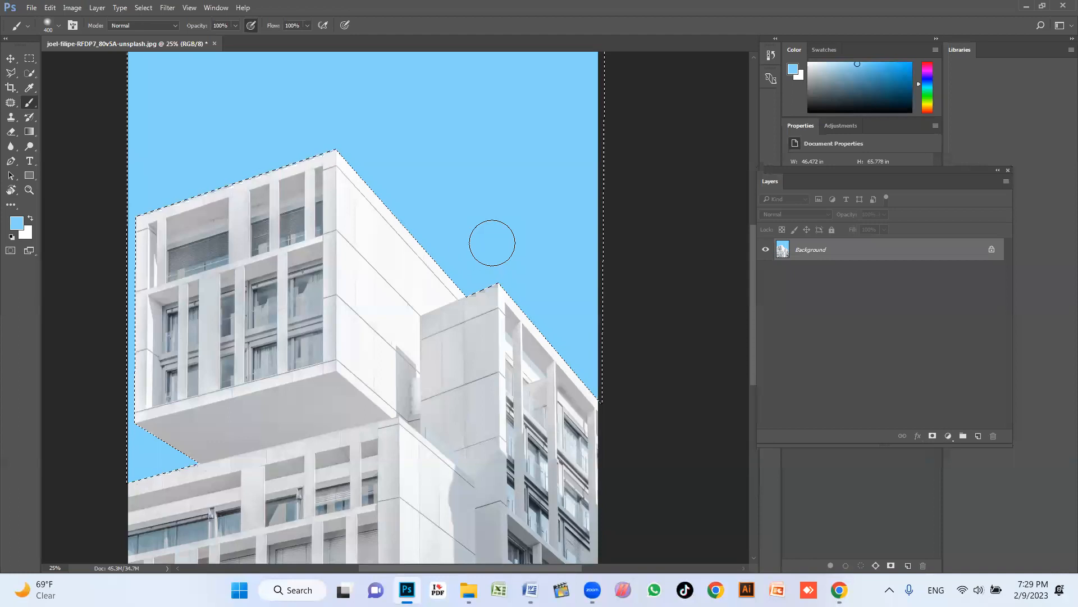
click(143, 8)
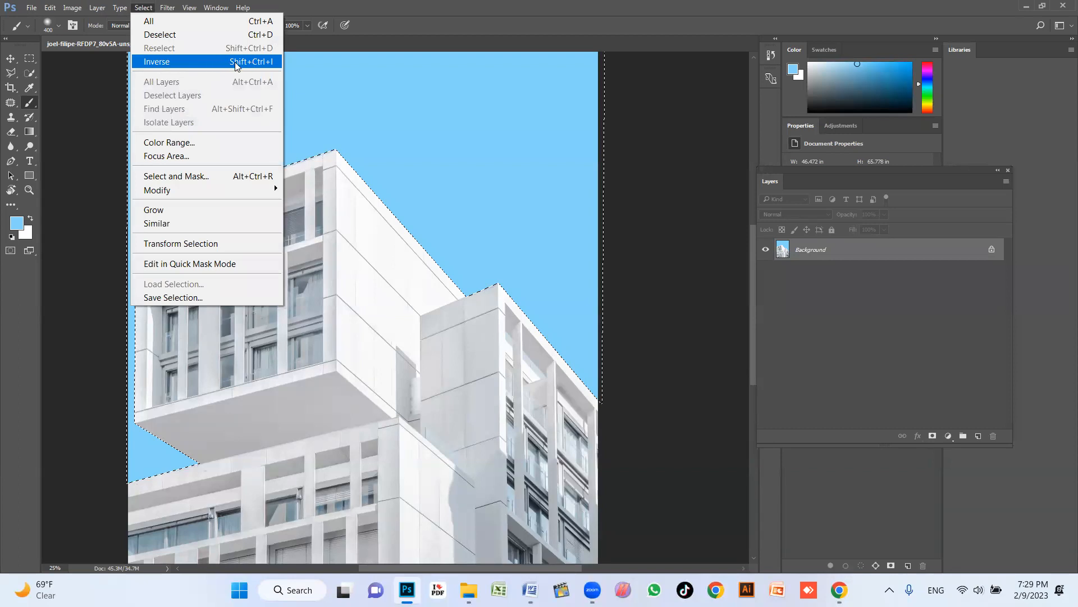
click(205, 63)
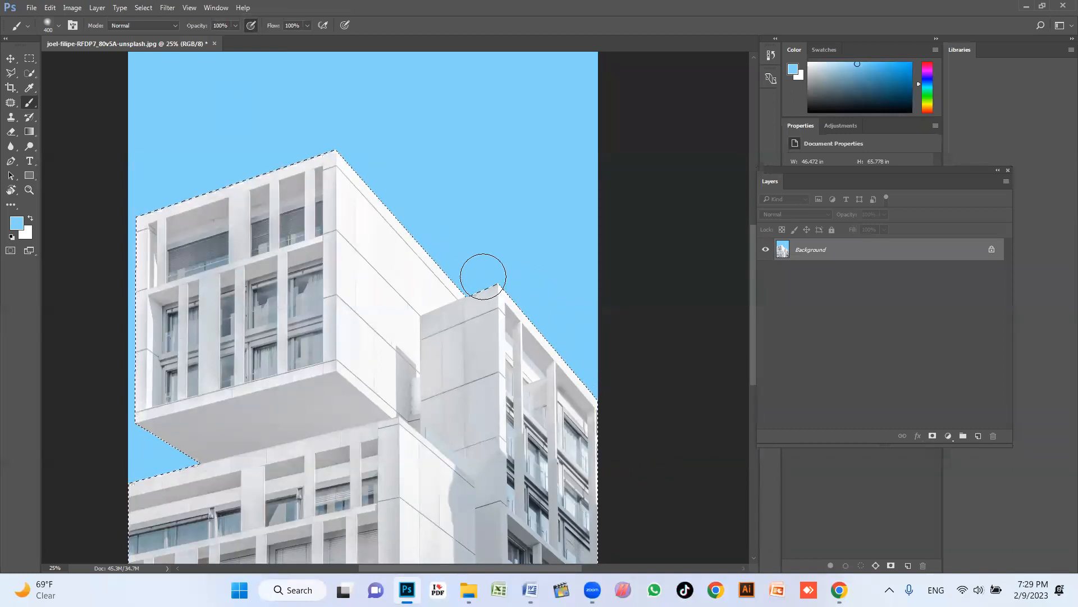
Step: Switch to Chrome, open Unsplash in a new tab, and go to its Wallpapers category
click(839, 590)
click(357, 11)
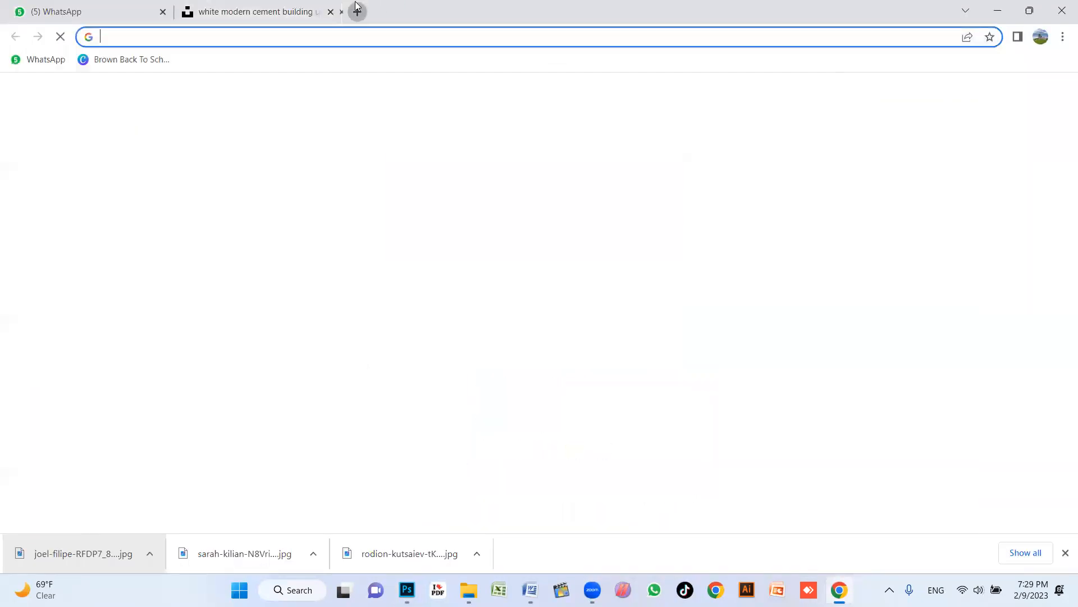
text(unsplash)
key(Return)
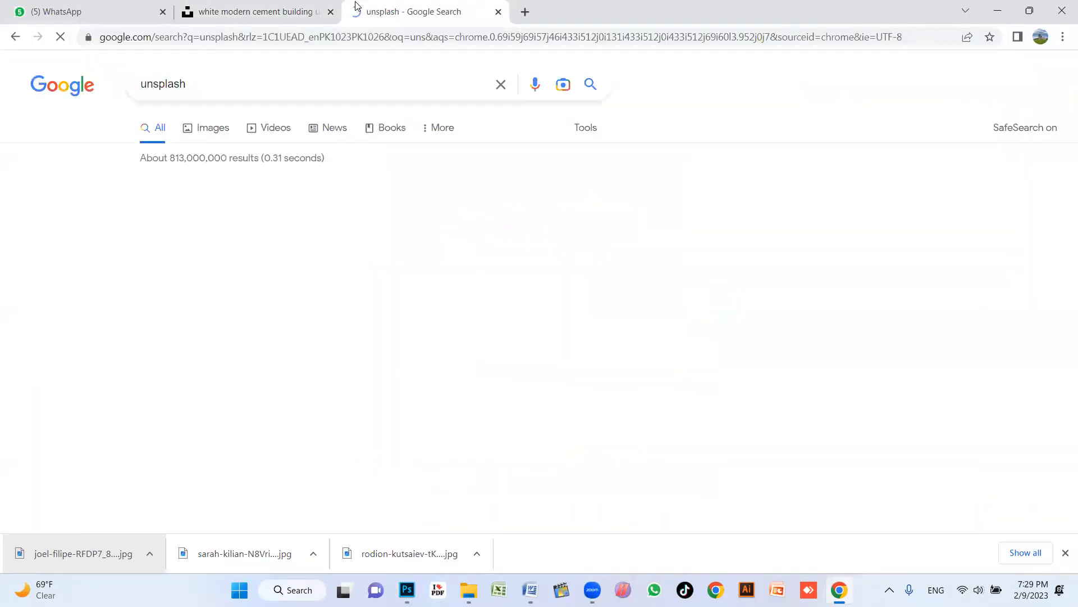
click(245, 203)
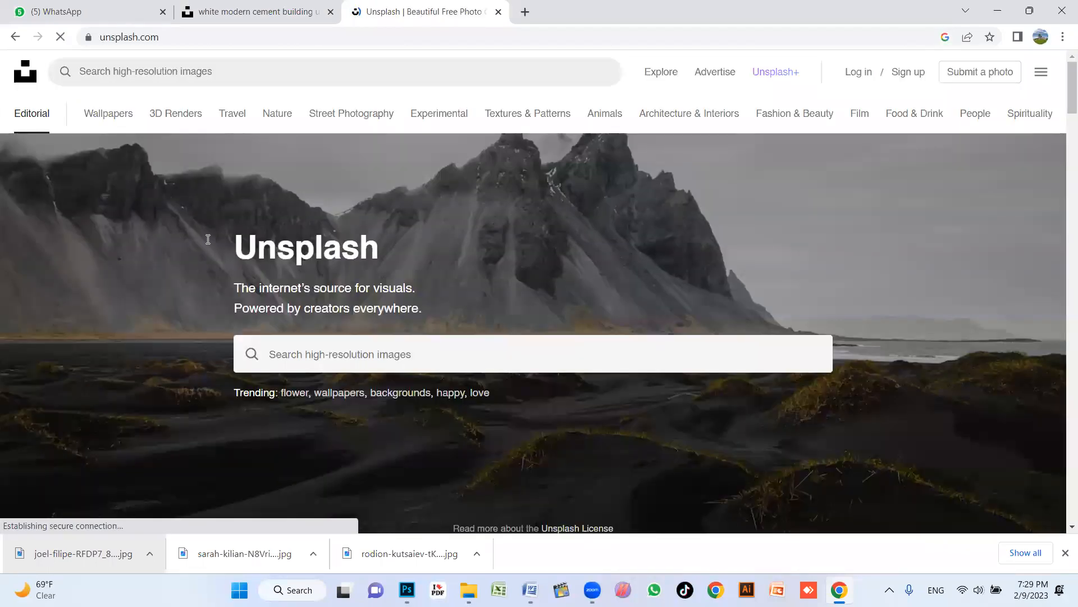
click(110, 117)
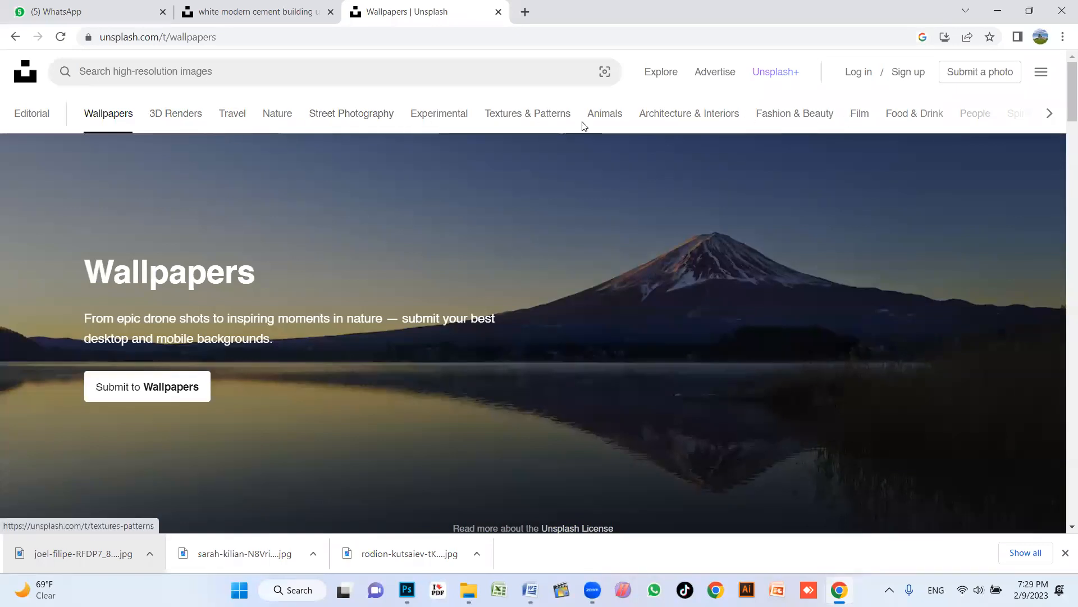
Step: Find the wallpaper of a sunset sky with a crescent moon above dark mountains and download it for free
scroll(313, 260, down, 10)
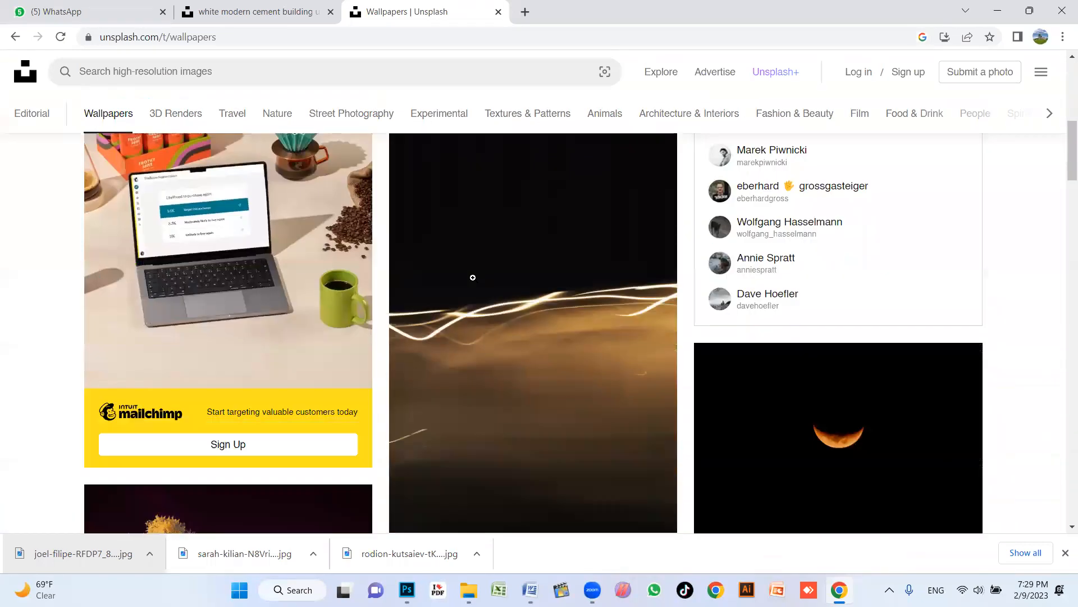
scroll(262, 273, down, 12)
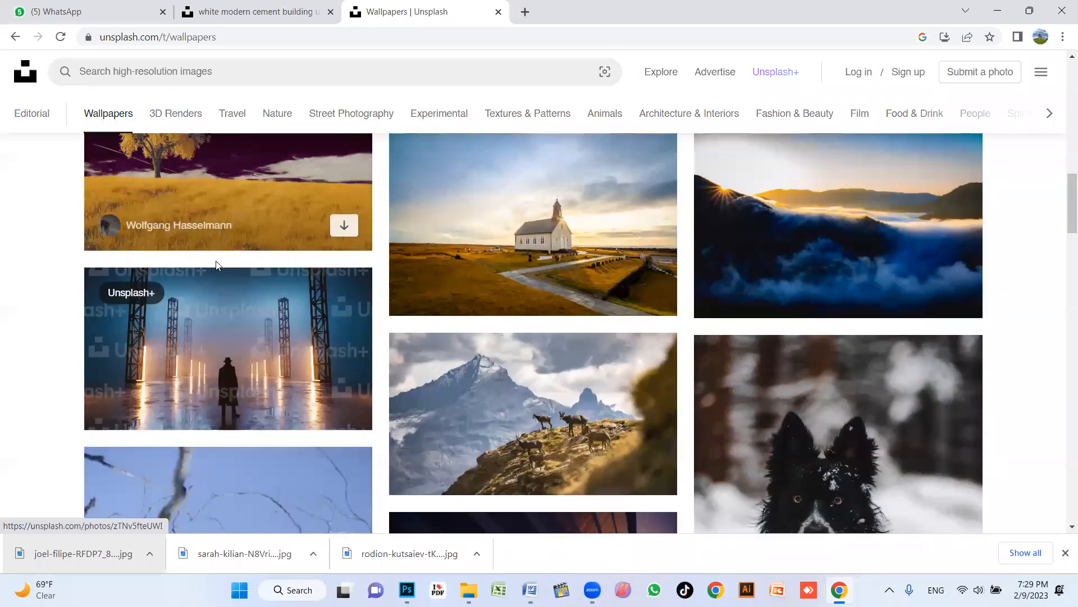
scroll(460, 293, down, 10)
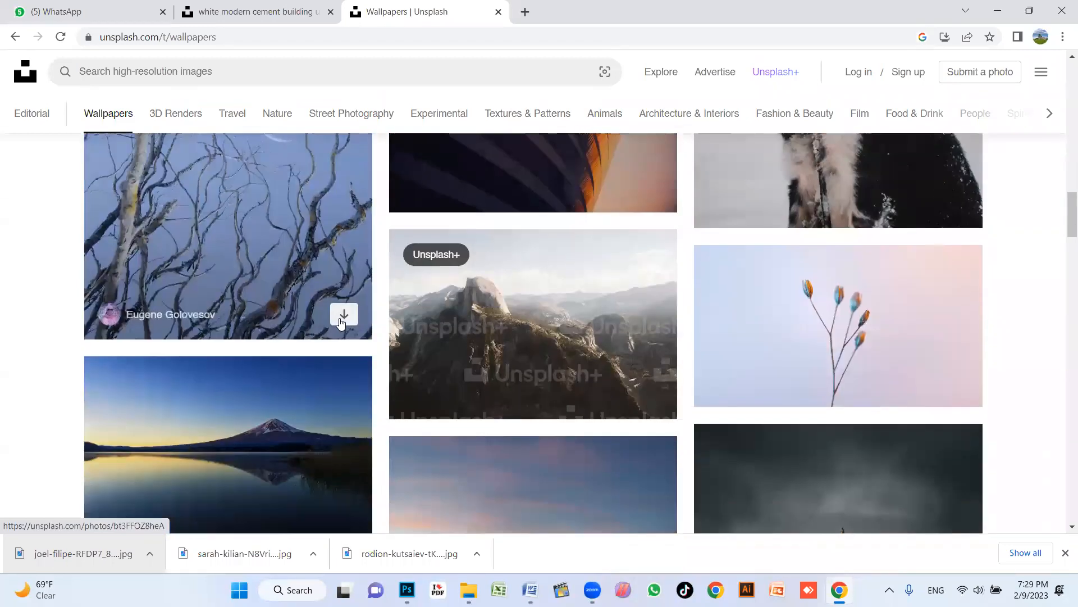
scroll(564, 258, down, 10)
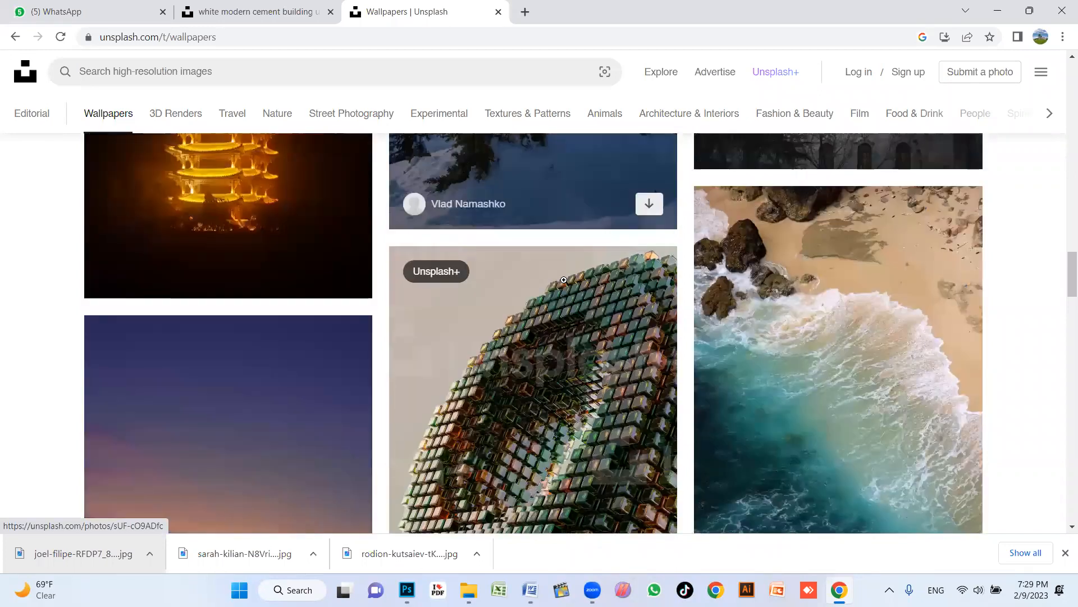
scroll(297, 273, down, 10)
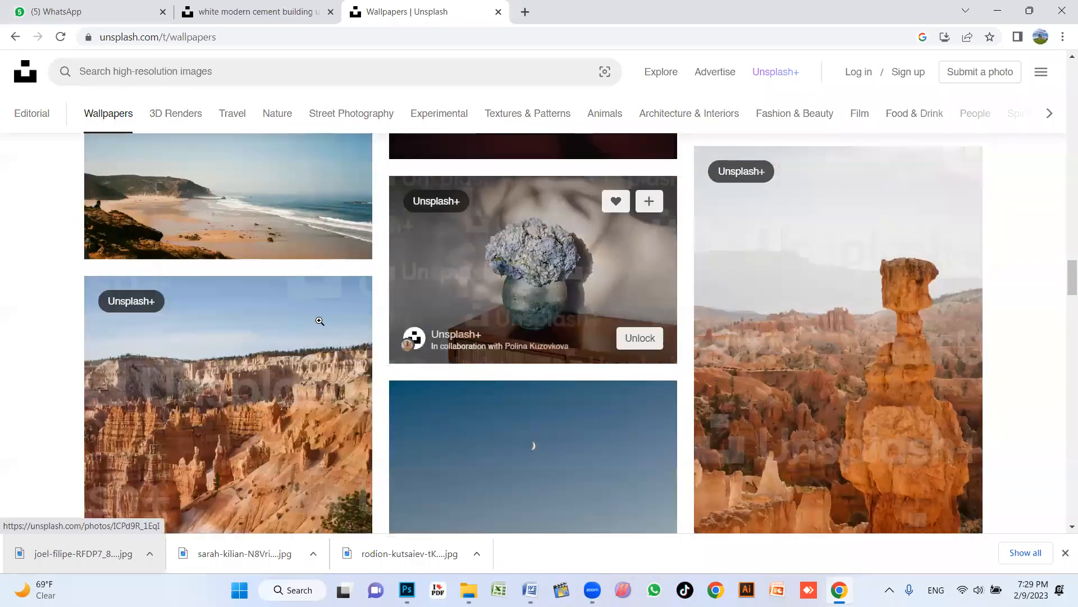
scroll(443, 310, down, 6)
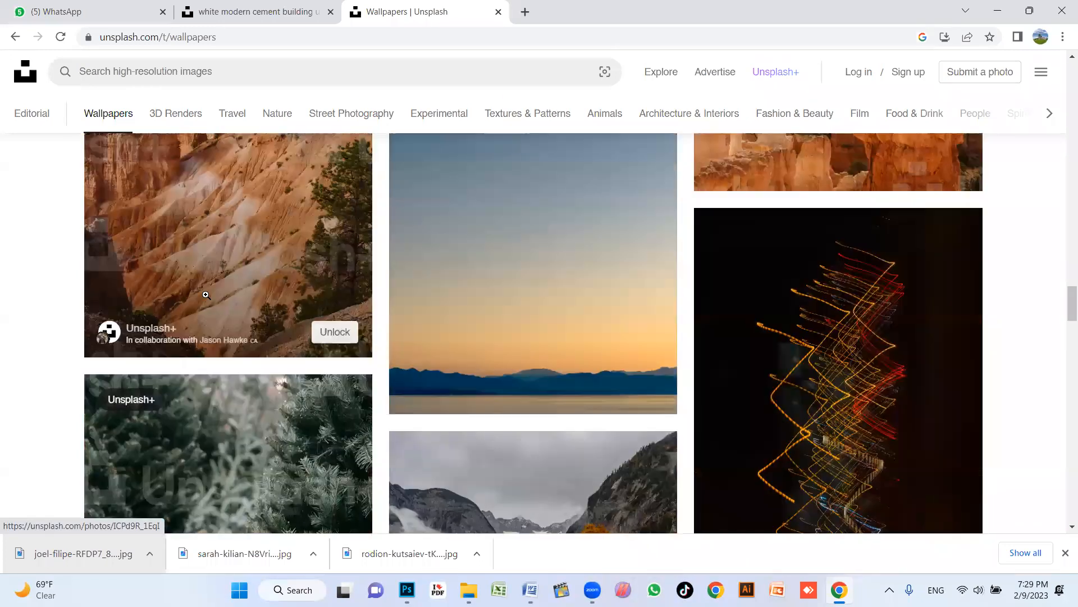
click(629, 231)
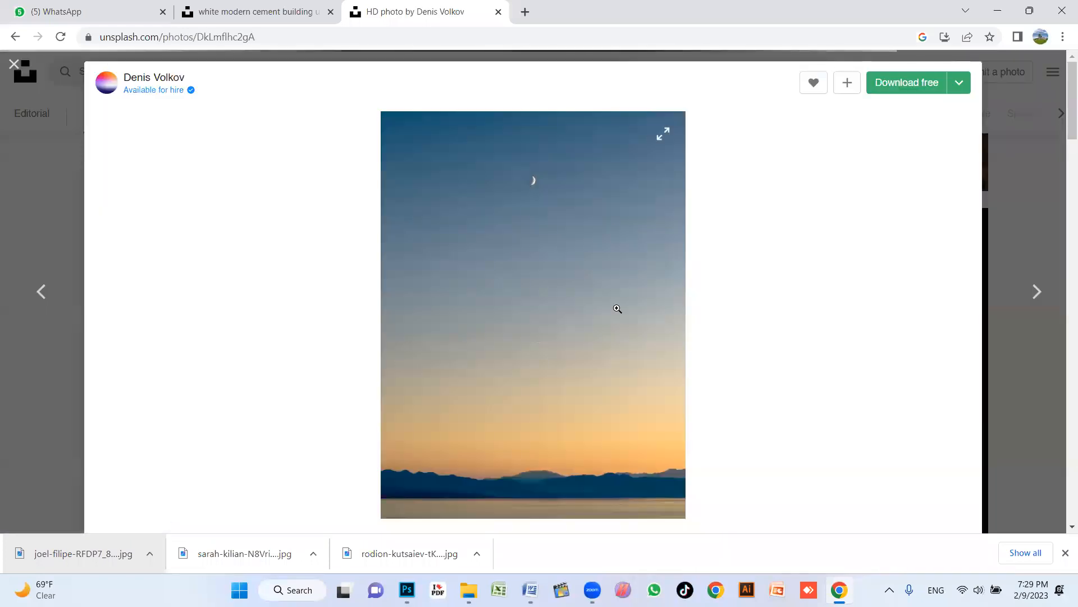
click(901, 85)
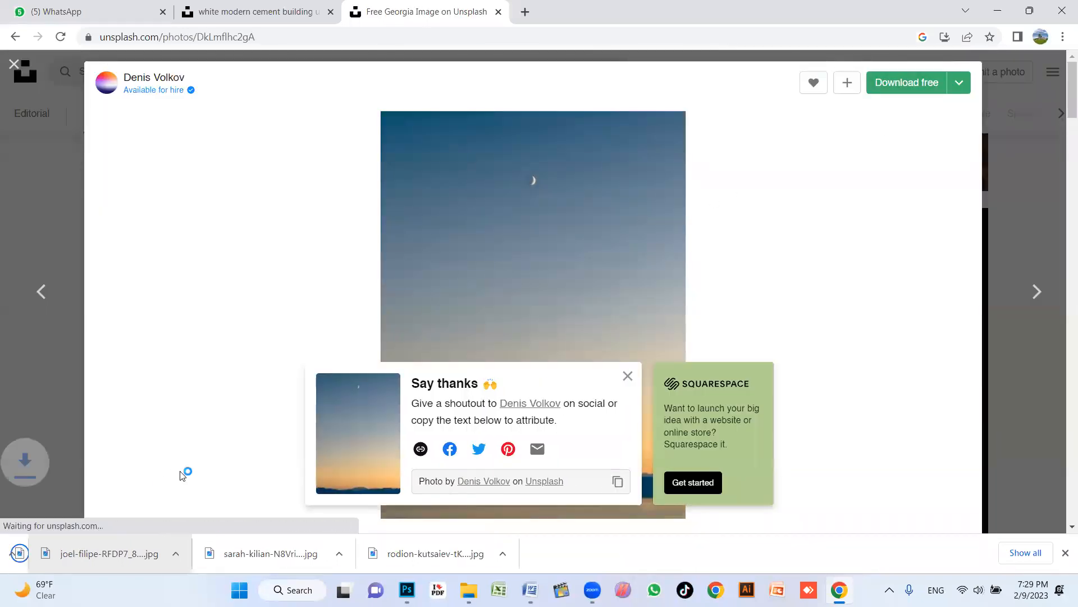
Step: Try to place the downloaded sunset sky photo from Chrome into the building document in Photoshop
drag(91, 558, 450, 355)
drag(410, 177, 376, 126)
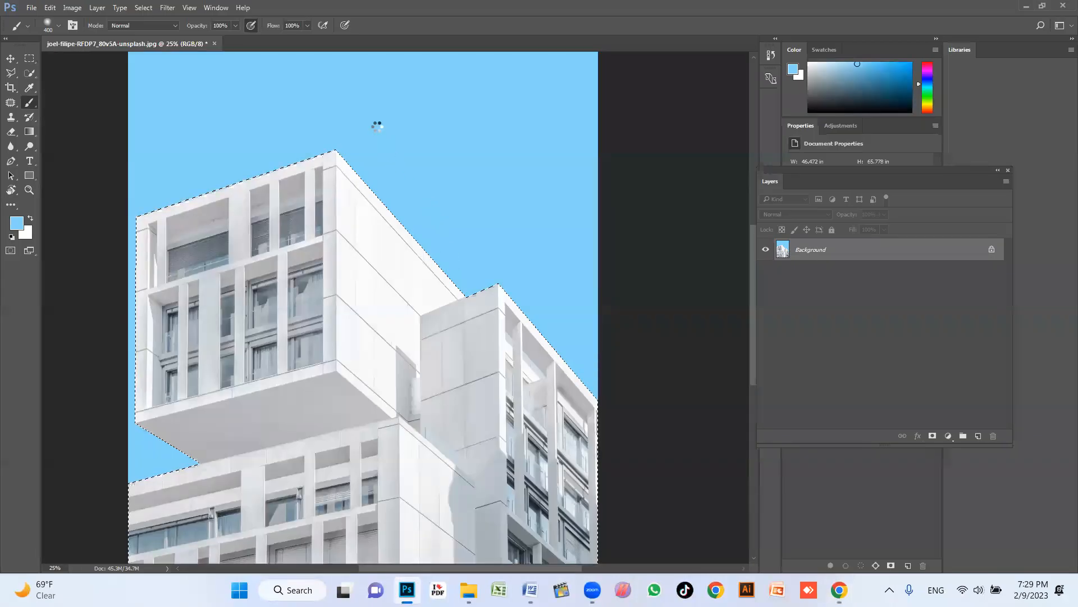
key(Escape)
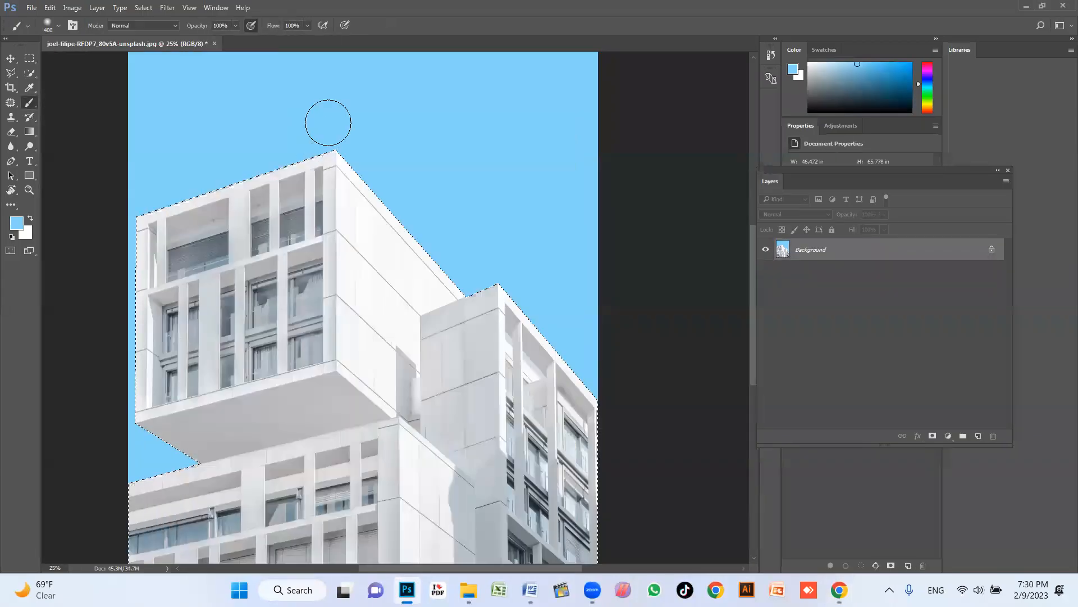
Step: Create a new 1080 × 1080 pixel document and place the downloaded sunset sky photo in it, enlarged to cover the artboard
key(ctrl+n)
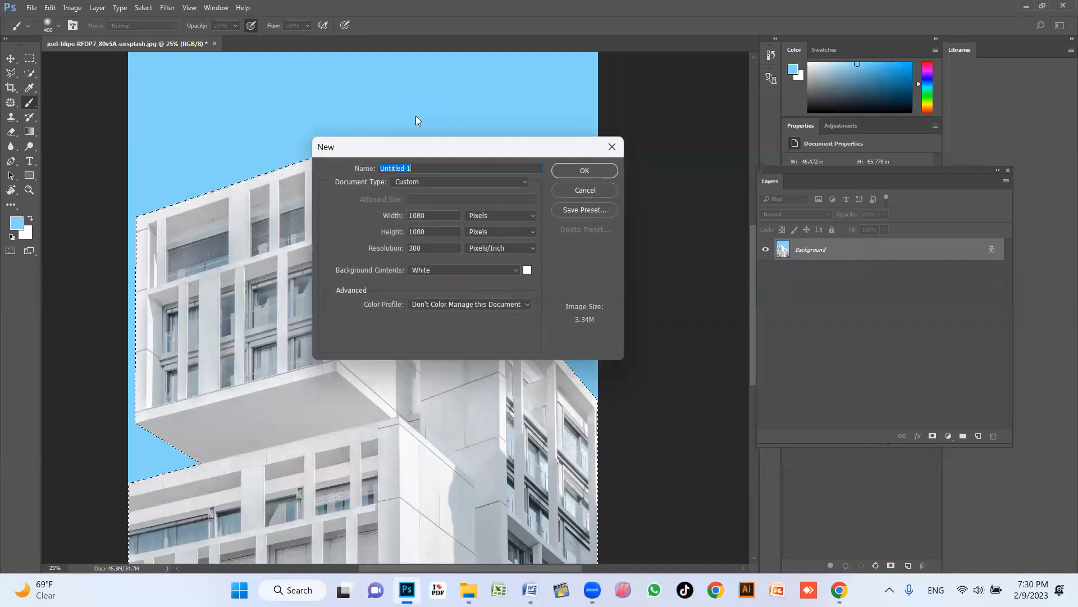
key(Return)
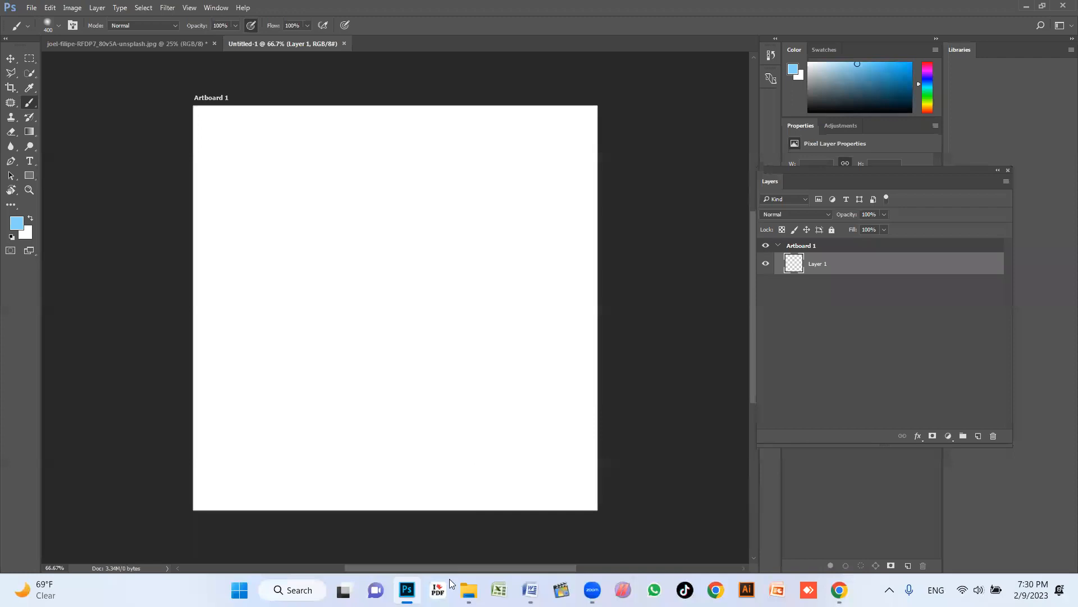
click(839, 590)
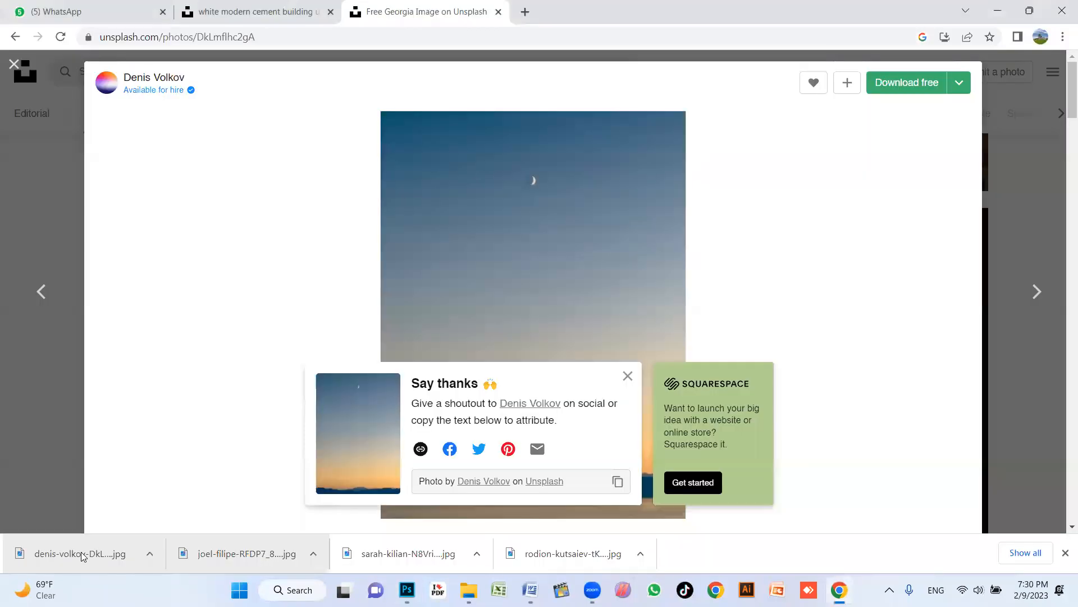
drag(362, 530, 399, 322)
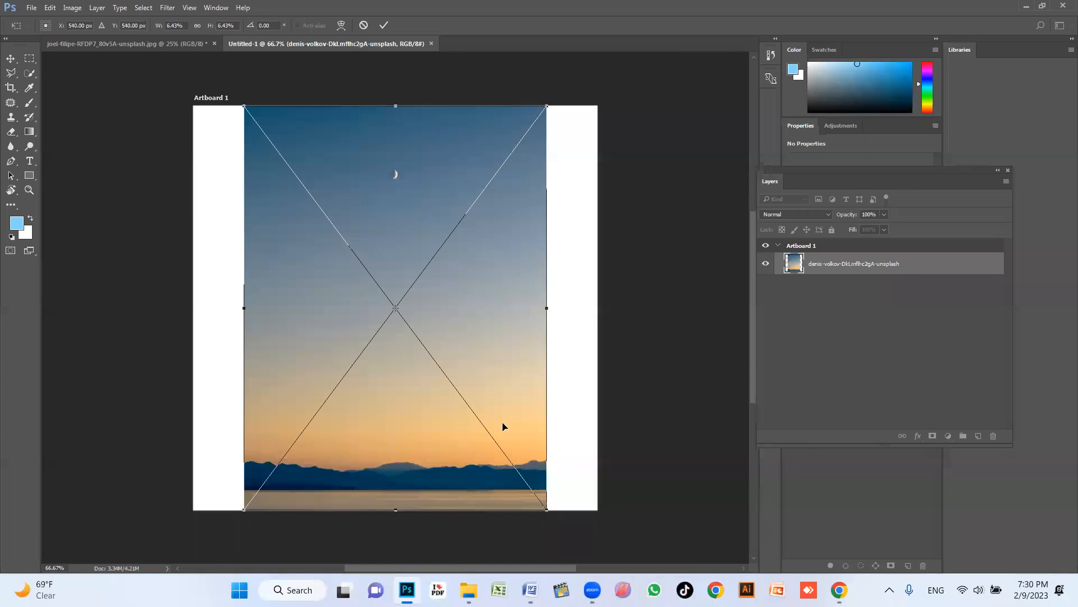
drag(549, 511, 667, 551)
key(Return)
Step: Move the selected building cutout from the building photo document into the new sunset document as its own layer
click(172, 45)
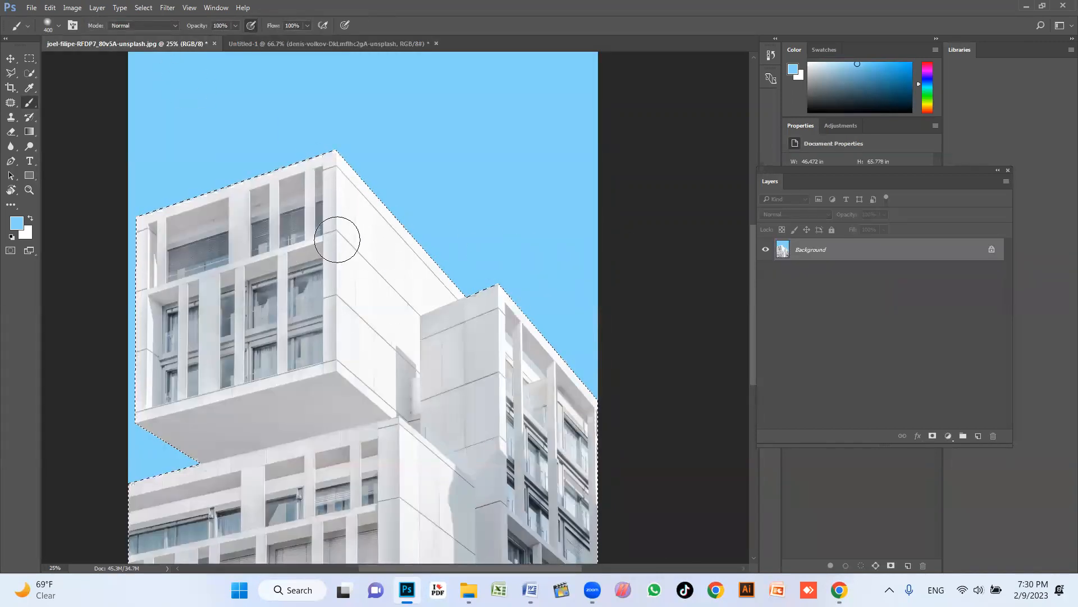
click(10, 58)
drag(333, 330, 370, 212)
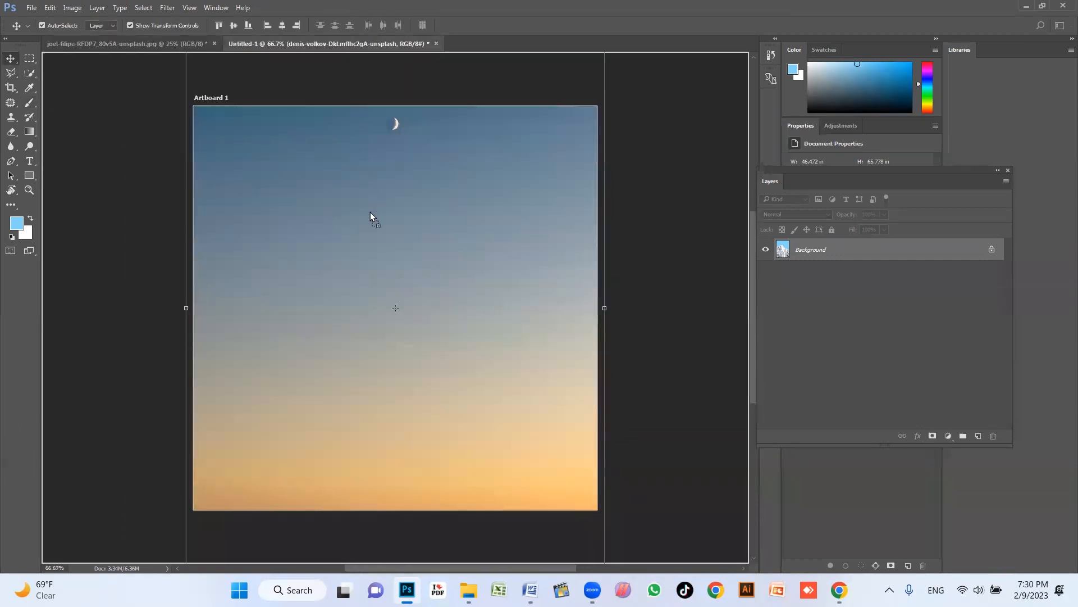
drag(369, 258, 370, 260)
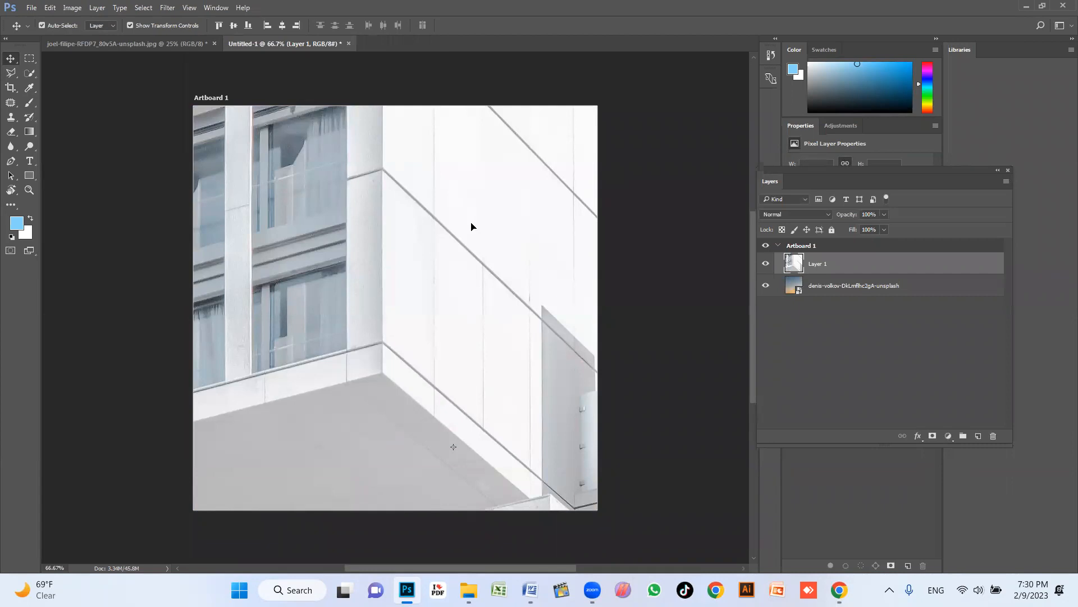
Step: Scale the building layer down proportionally and position it across the artboard's full width, leaving the sky and crescent moon above the roof
drag(424, 197, 367, 313)
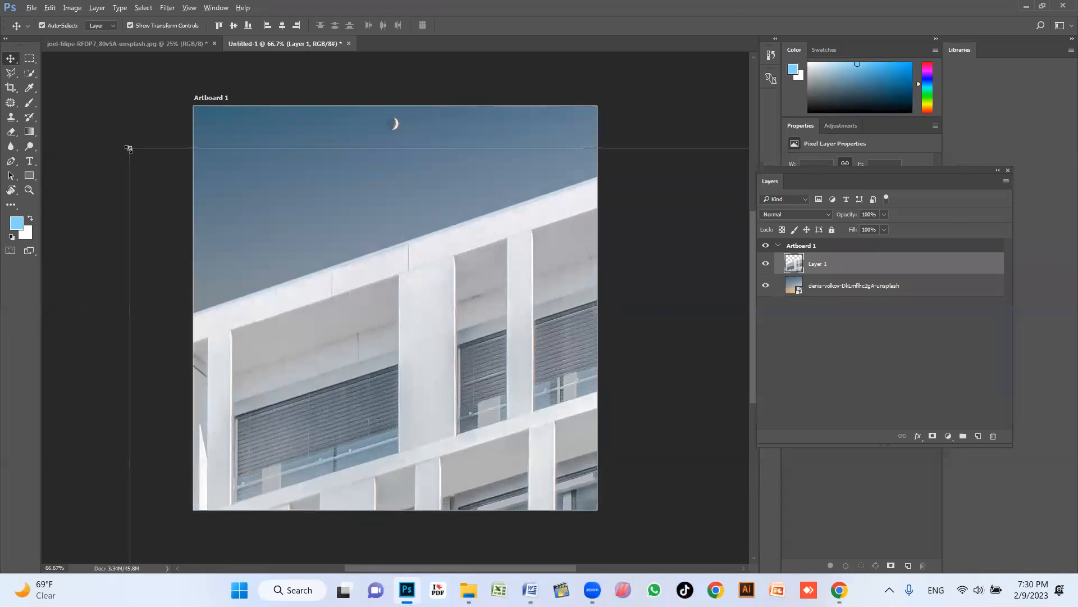
drag(129, 149, 335, 365)
drag(494, 465, 256, 198)
drag(182, 132, 375, 336)
drag(467, 418, 282, 210)
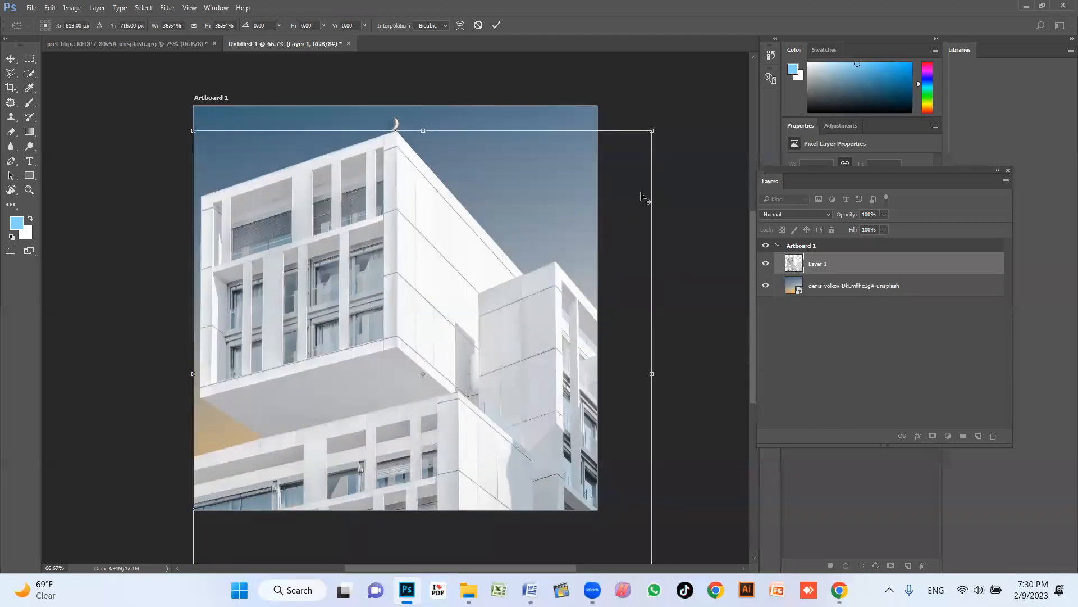
drag(650, 132, 587, 205)
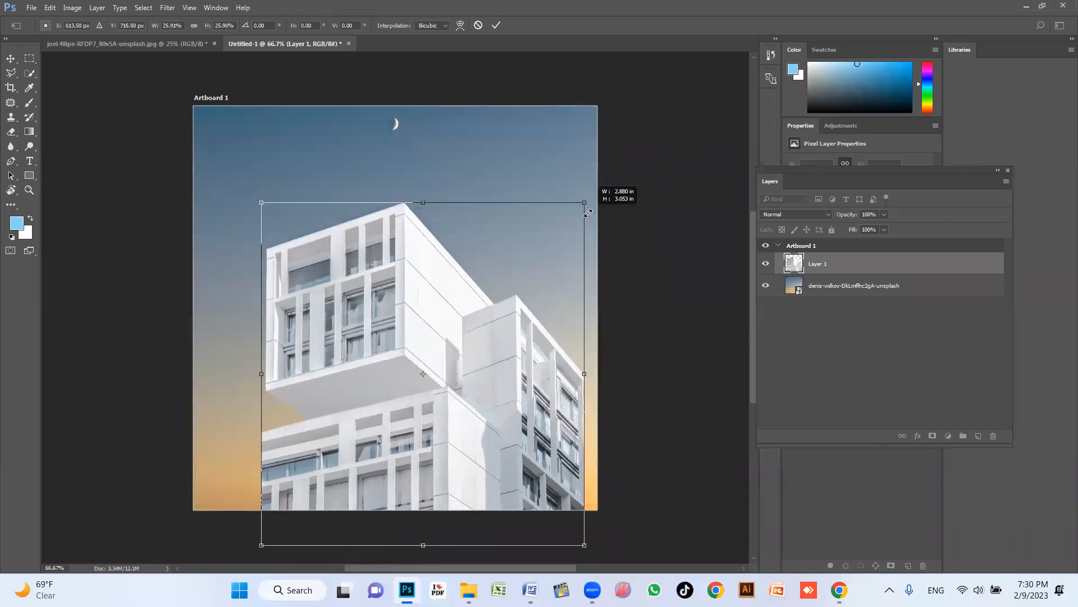
drag(458, 344, 426, 336)
drag(559, 181, 591, 130)
drag(438, 306, 444, 313)
key(Return)
drag(522, 324, 529, 325)
click(678, 324)
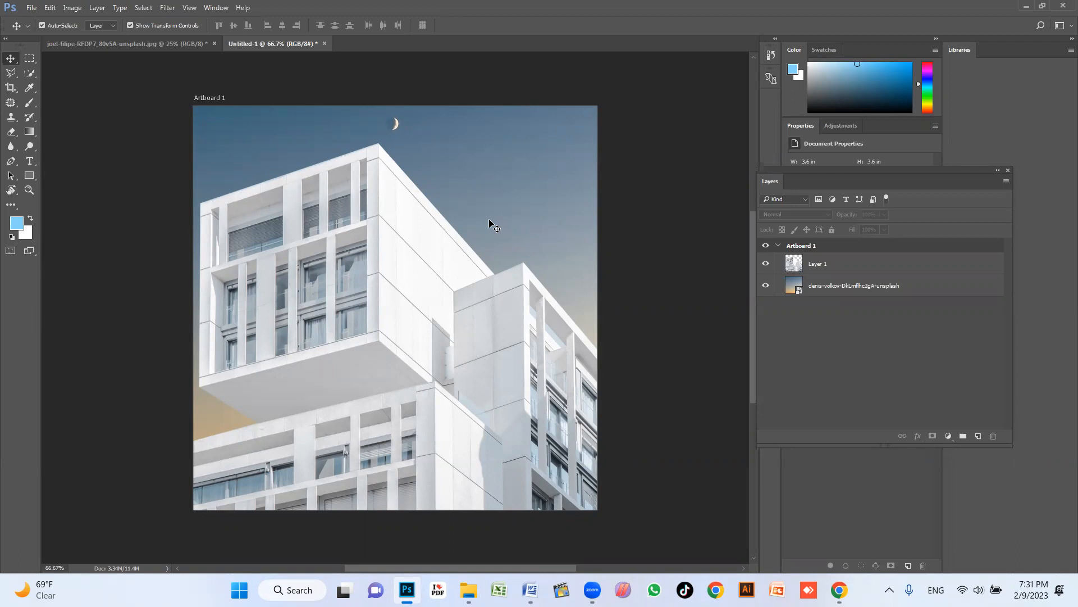
Step: Preview the building and sunset composition in the full screen modes and return to the standard screen mode
key(f)
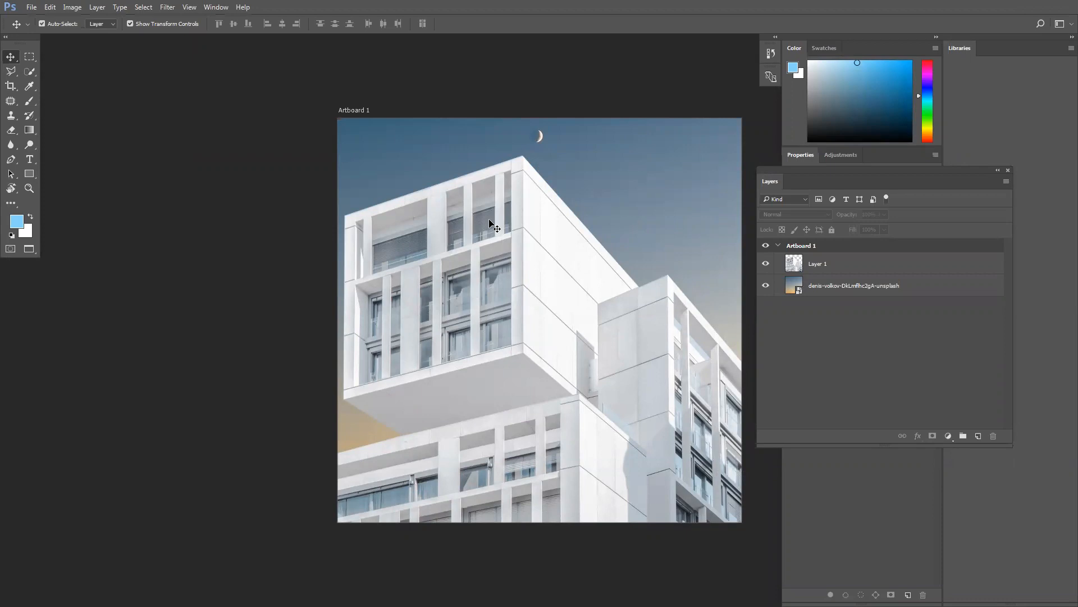
key(f)
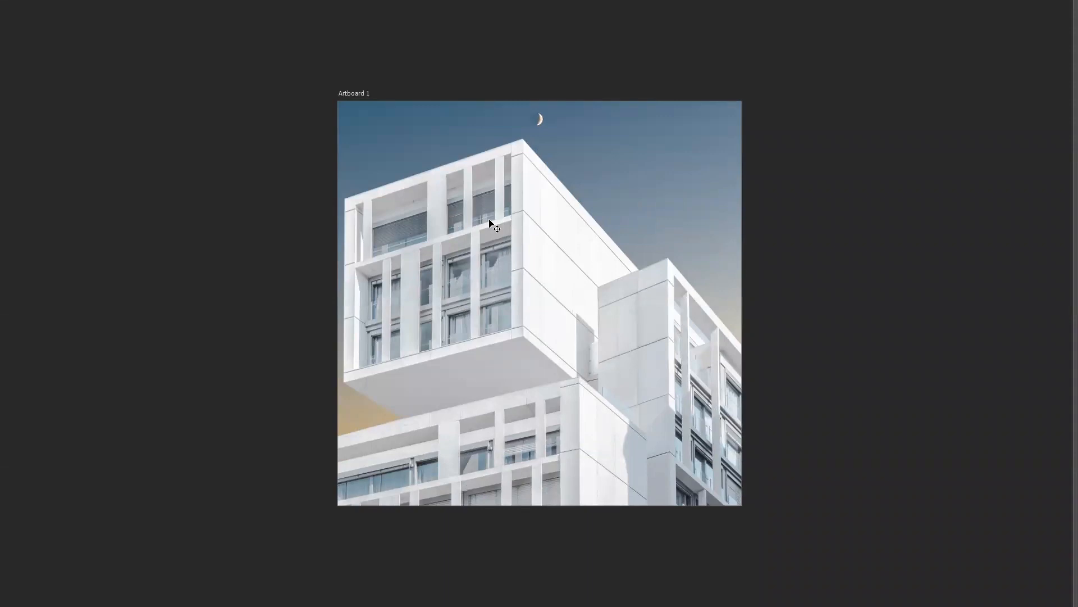
key(f)
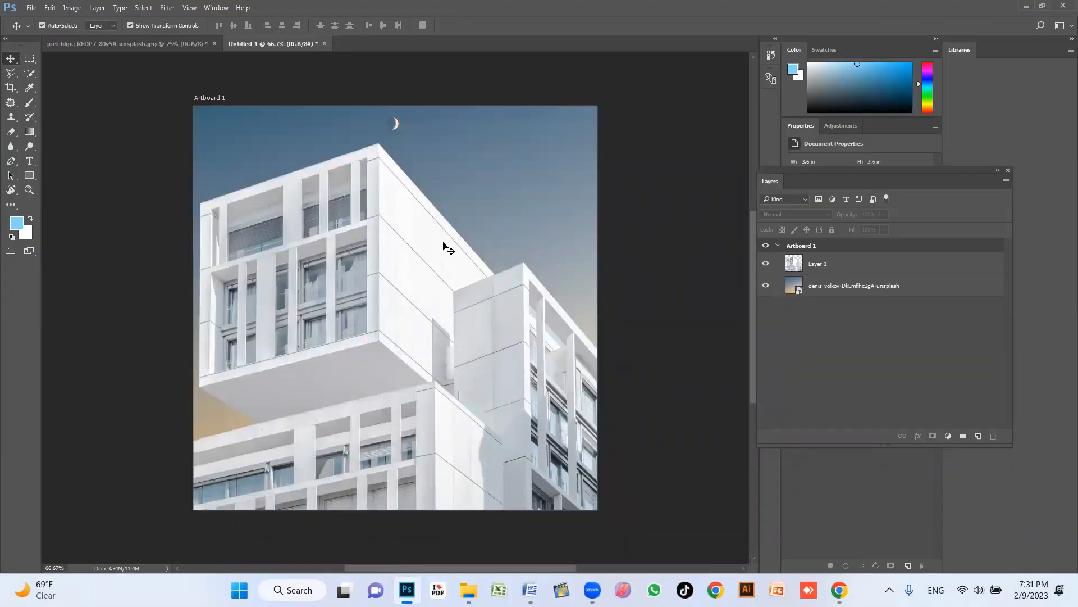
click(30, 253)
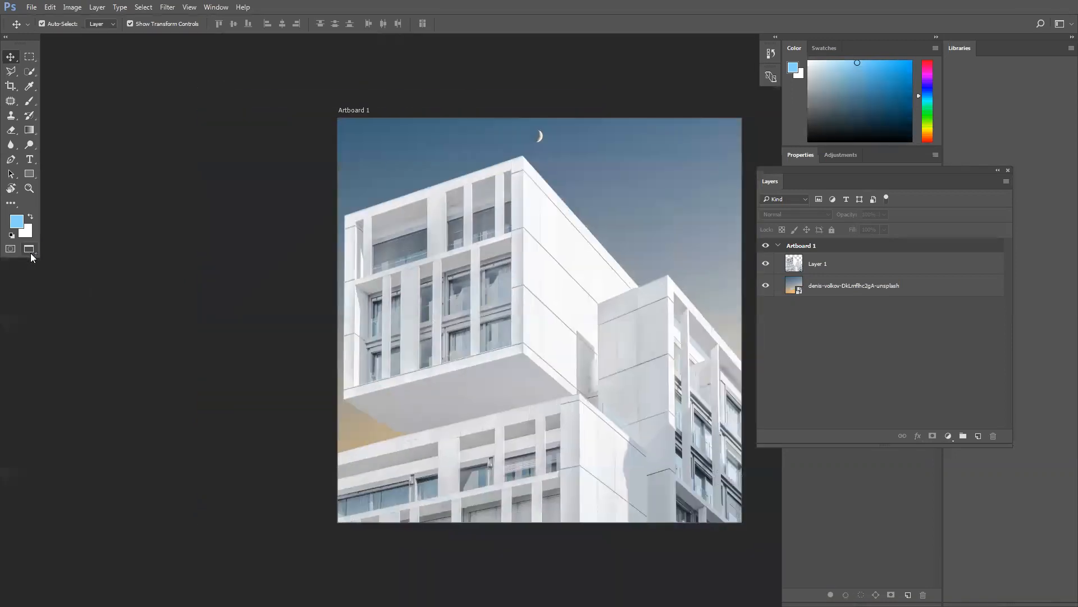
click(30, 253)
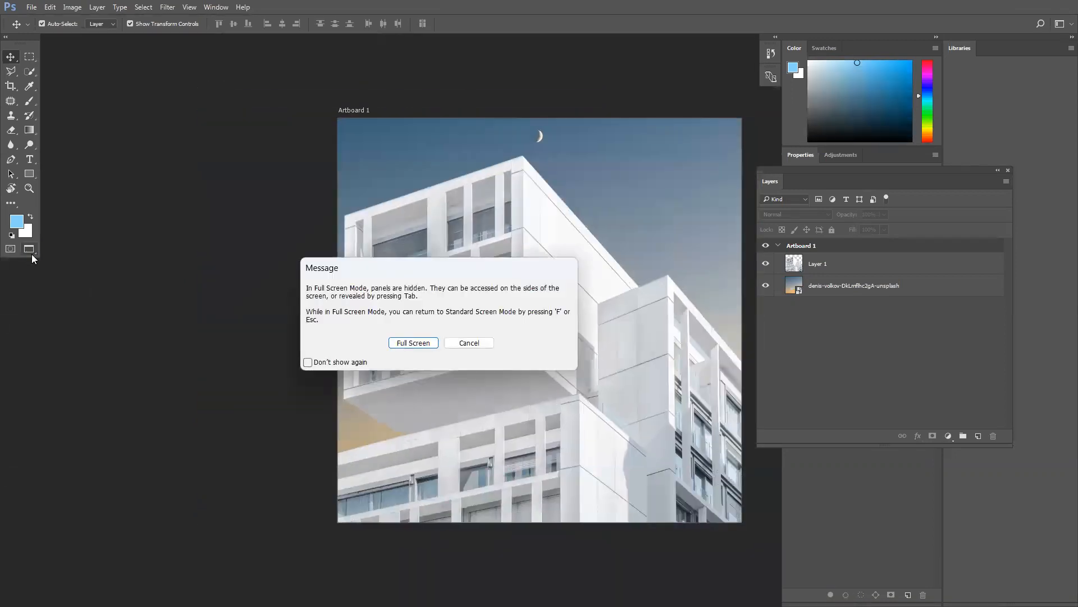
click(416, 344)
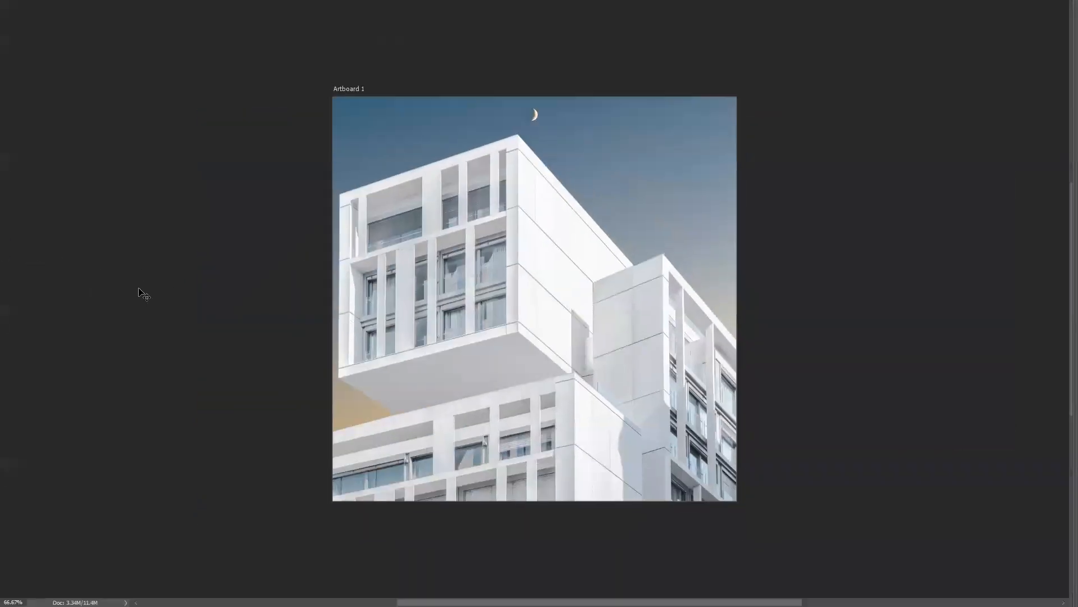
key(Escape)
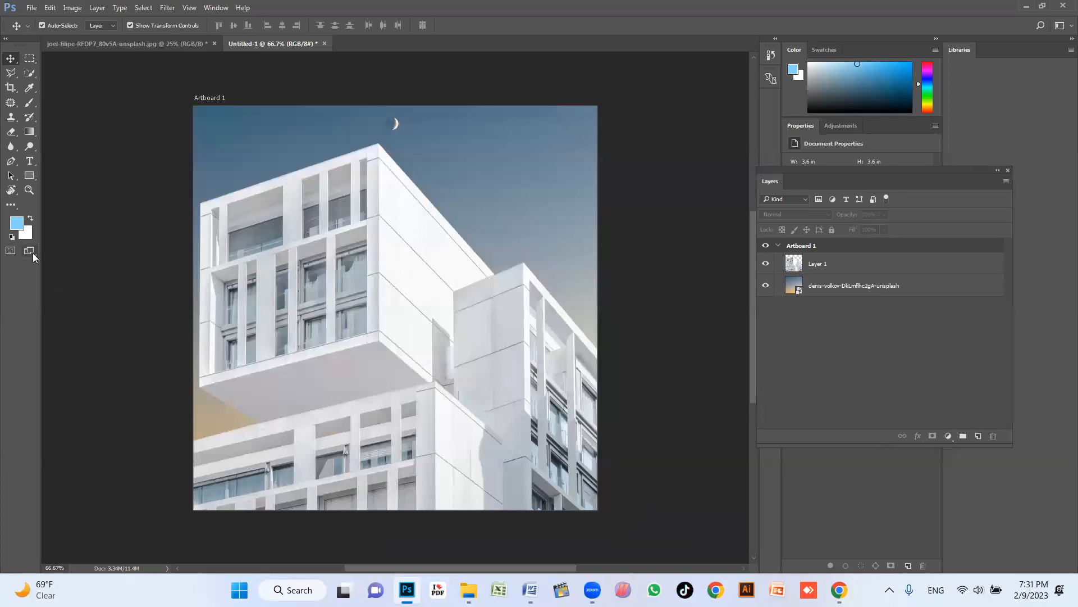
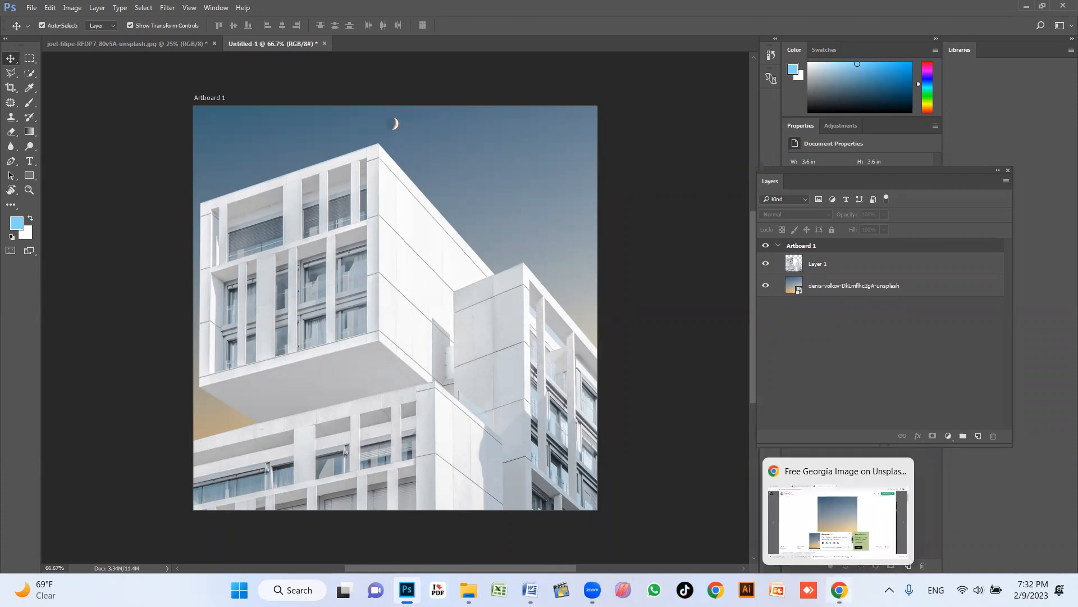
Step: Switch to Chrome, return to the Unsplash wallpapers listing, and open the close-up photo of dark green fir trees
click(839, 590)
click(1025, 146)
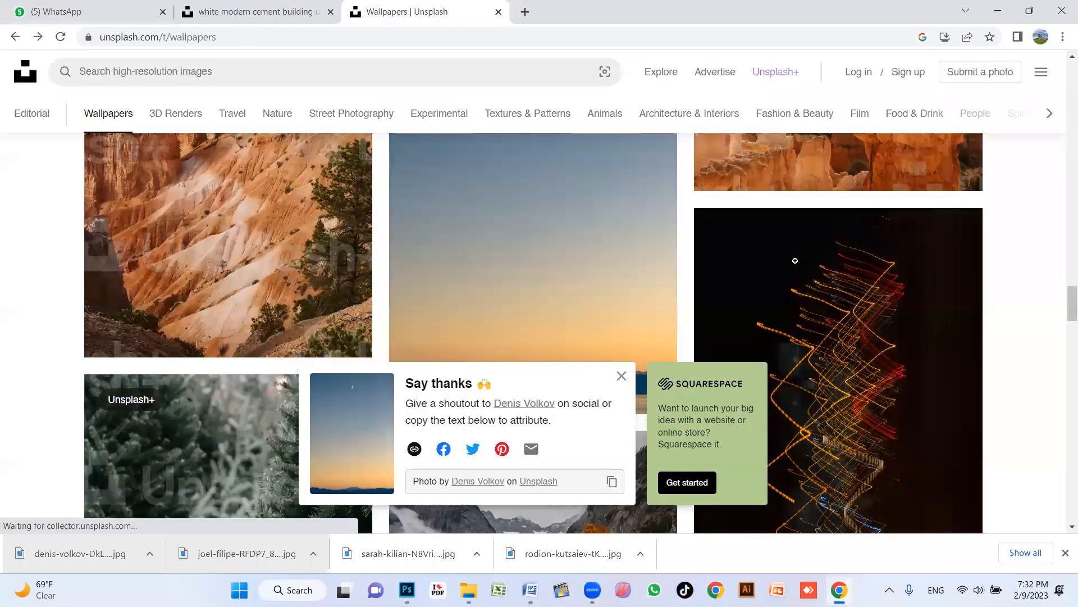
scroll(473, 272, down, 8)
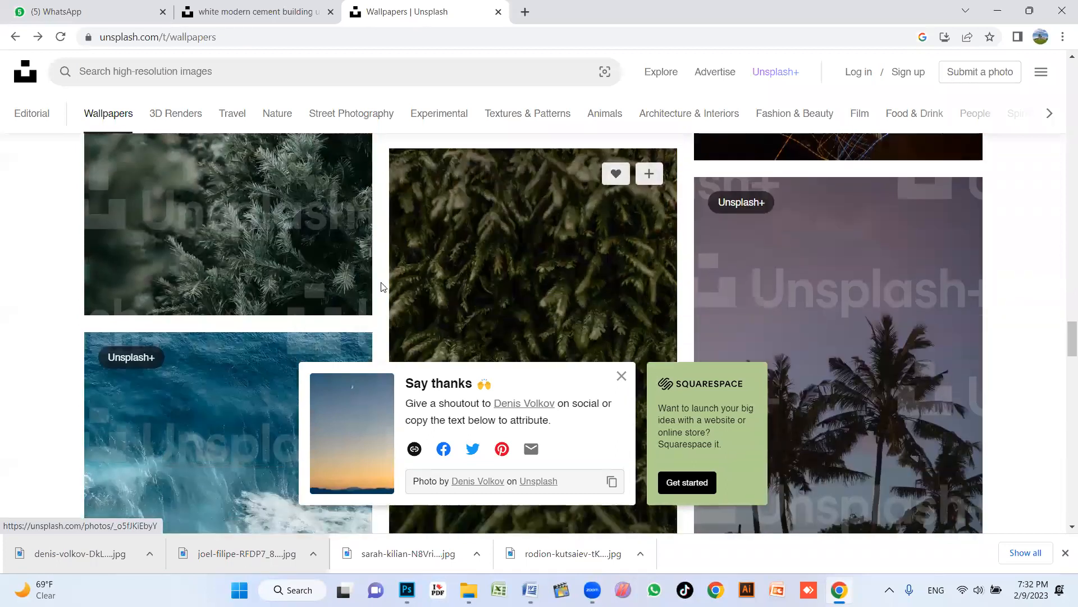
scroll(387, 284, down, 4)
scroll(301, 310, up, 10)
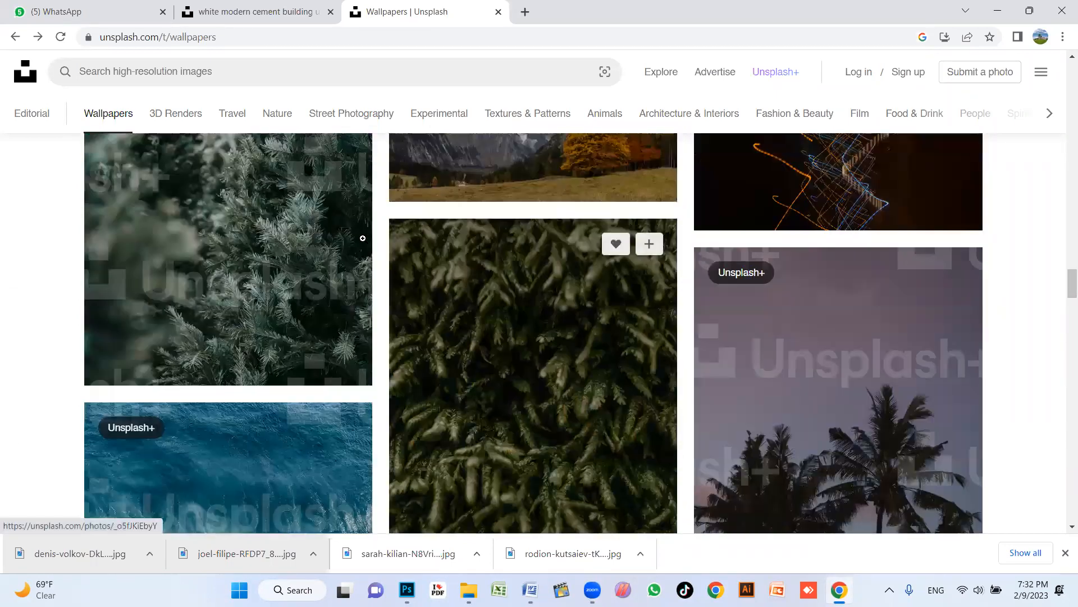
click(261, 285)
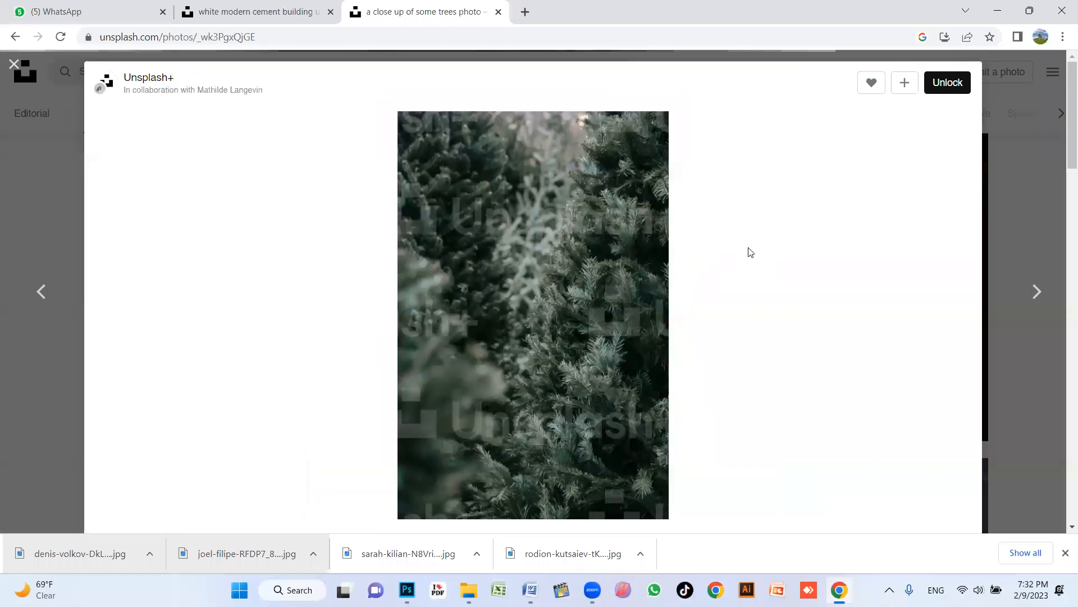
Step: Find the close-up of a pine branch with an orange-brown tip among the related photos and download it for free
scroll(689, 296, down, 10)
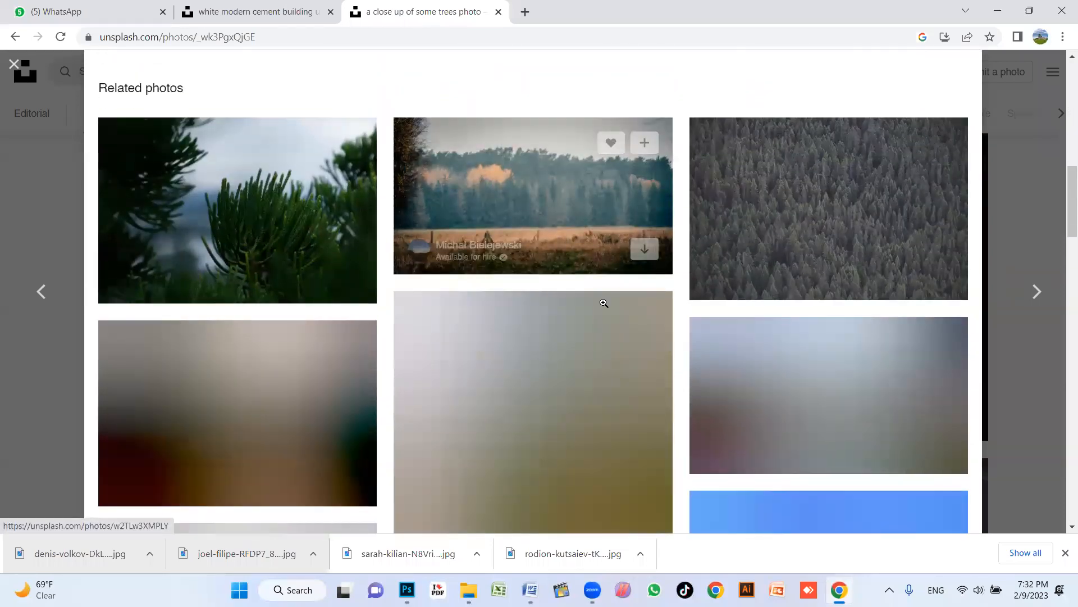
scroll(646, 292, down, 3)
scroll(714, 247, down, 2)
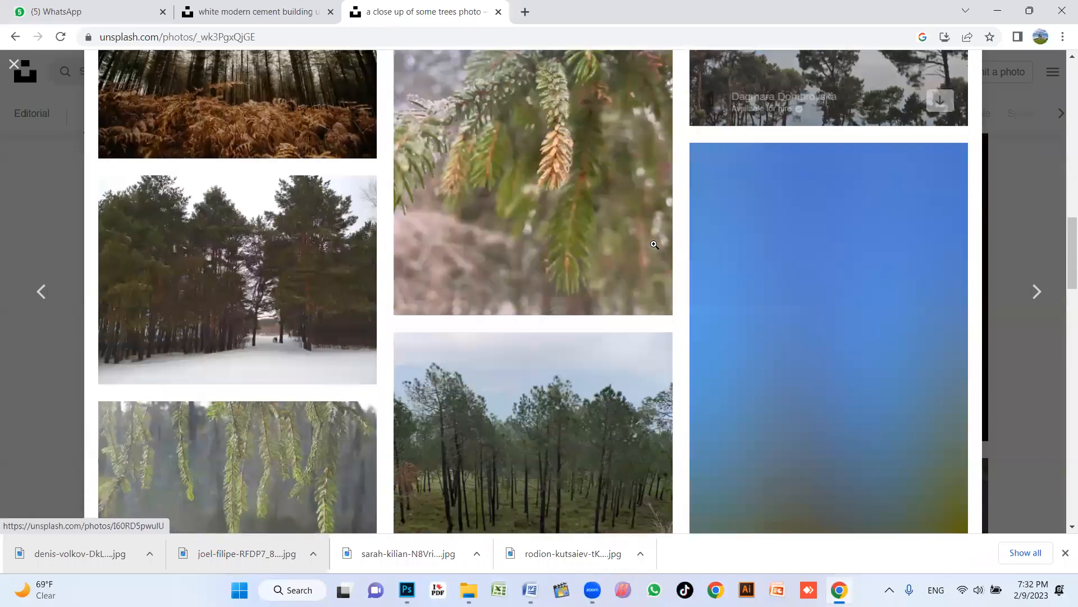
click(584, 180)
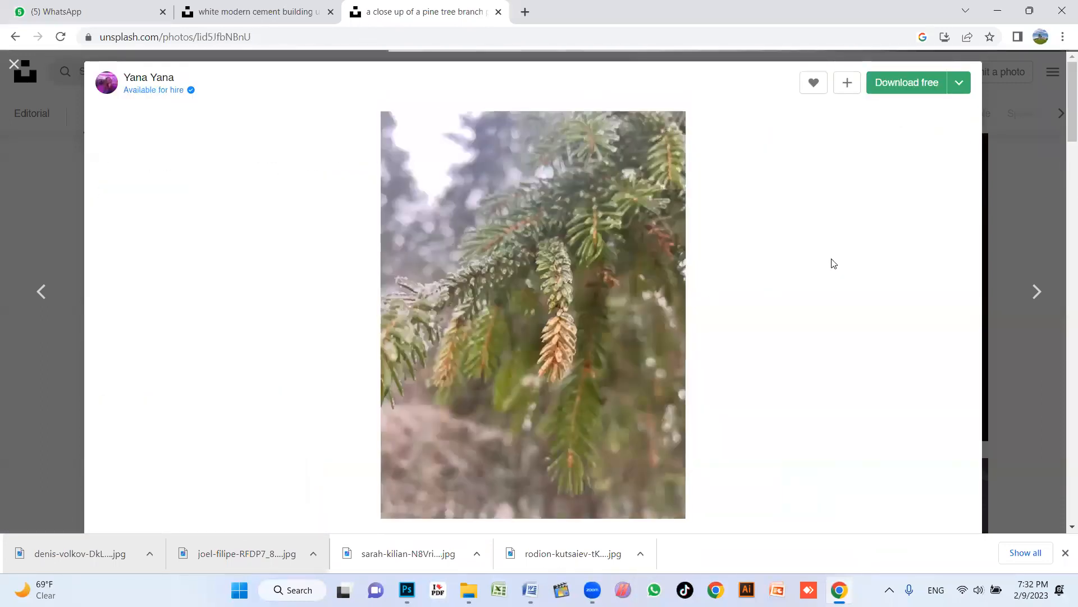
click(931, 86)
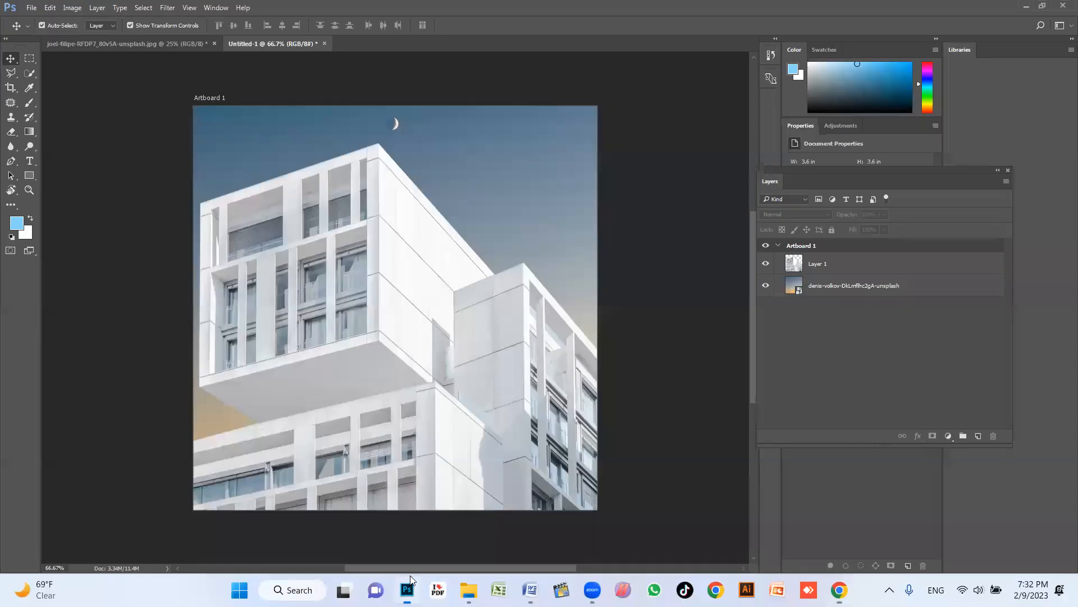
Step: Create another new document in Photoshop and place the downloaded pine branch photo in it, enlarged to cover the artboard
click(408, 583)
key(ctrl+alt+n)
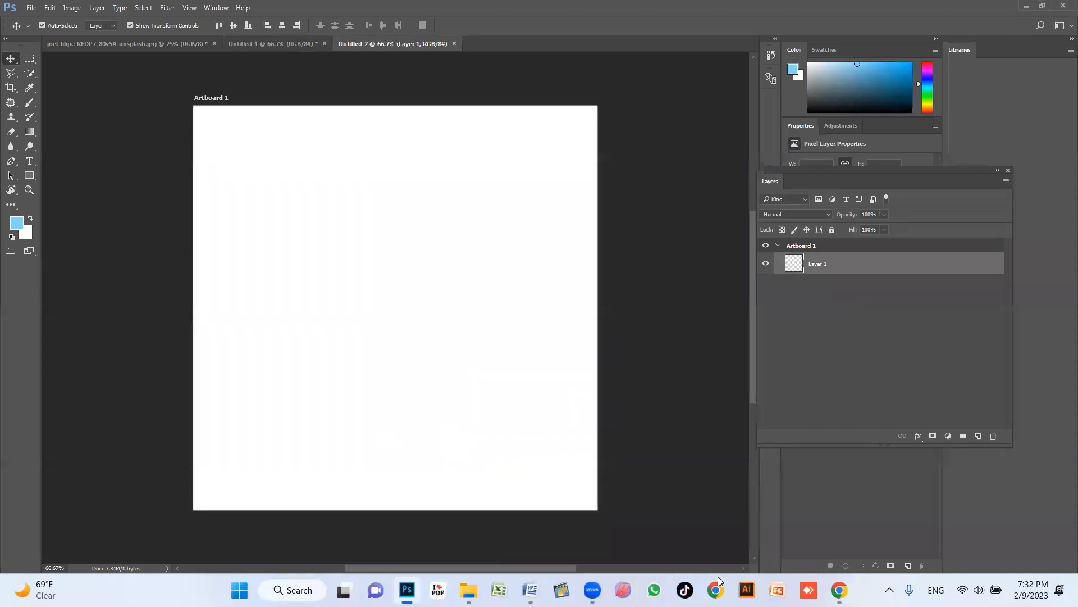
key(alt+Tab)
drag(325, 556, 387, 336)
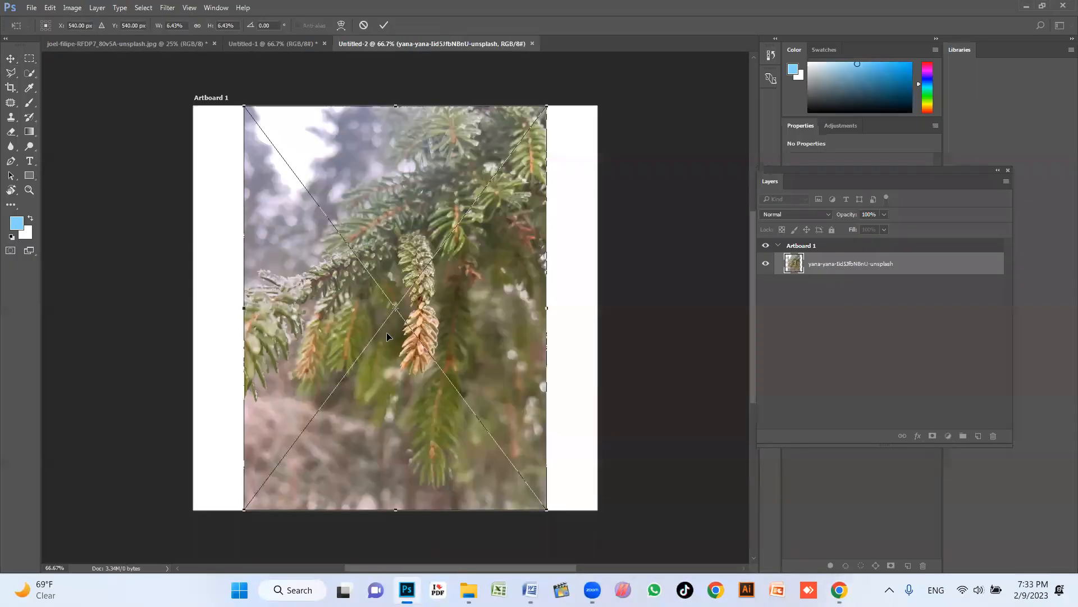
drag(544, 107, 634, 65)
key(Return)
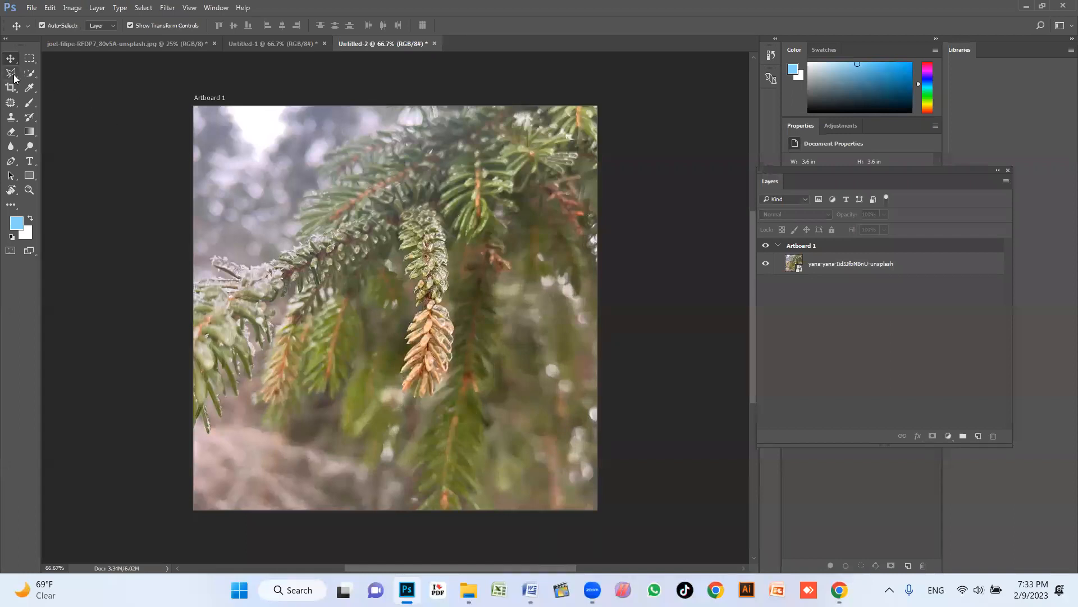
Step: Switch to the Magic Wand tool with tolerance 32 and try to select part of the pine branch
drag(29, 73, 88, 78)
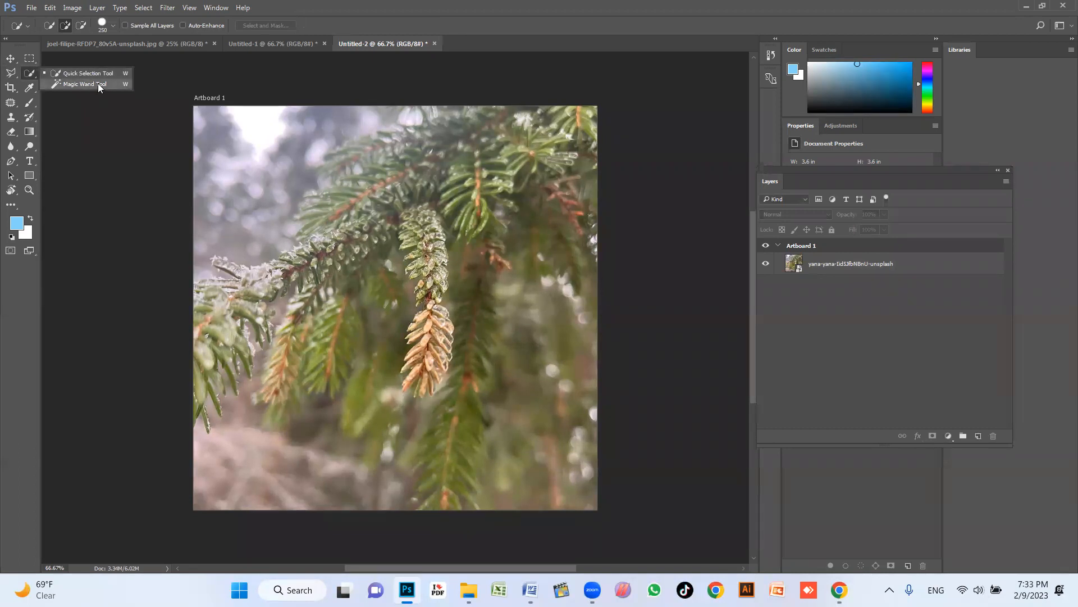
click(98, 83)
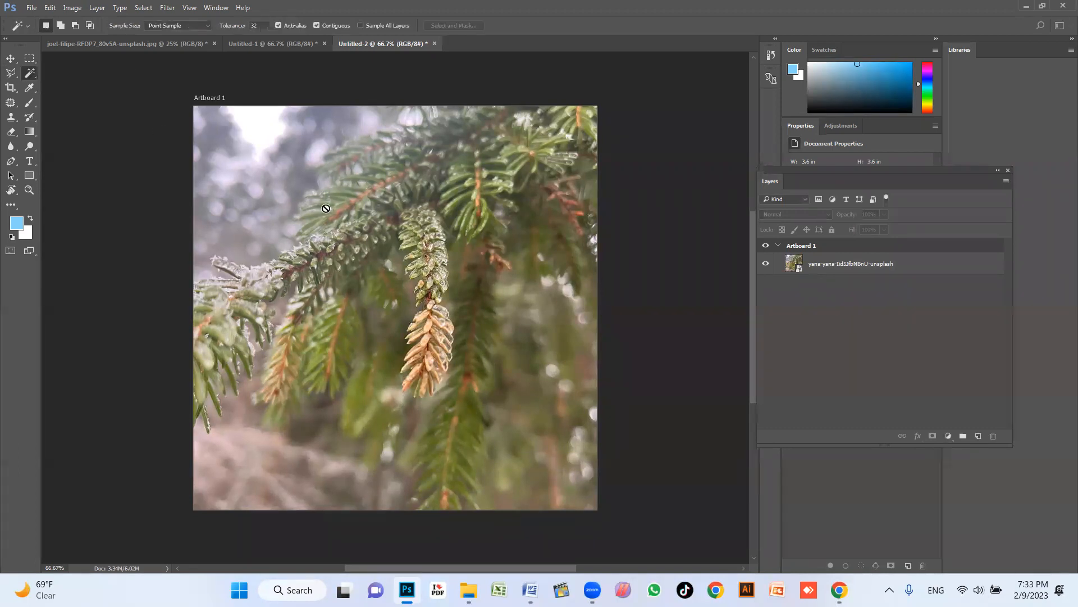
click(372, 207)
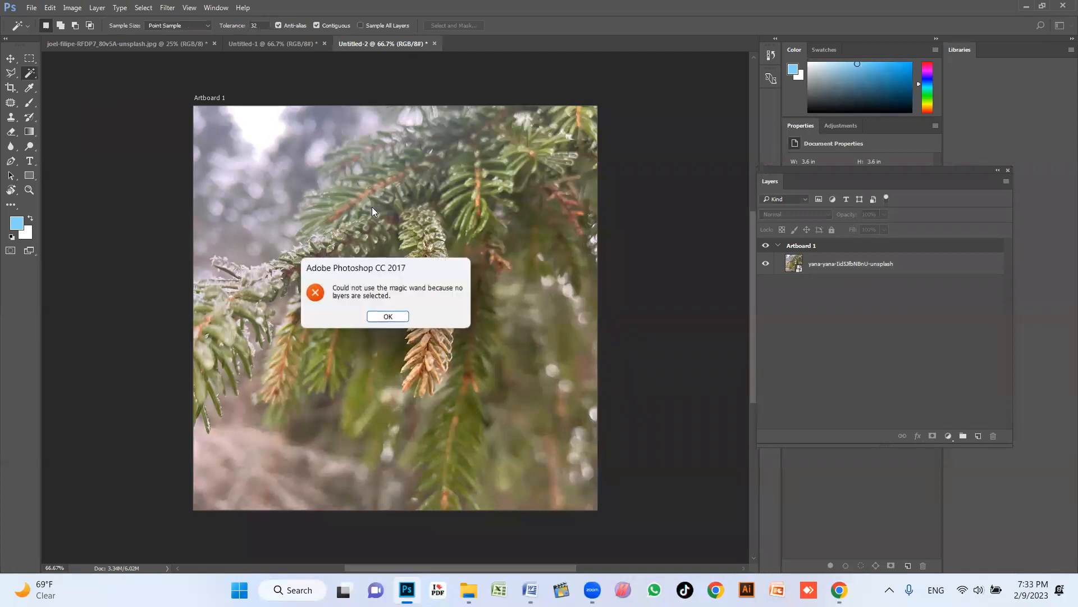
click(388, 317)
Step: Select the pine branch photo layer under Artboard 1 and open its smart object contents for editing
click(779, 246)
click(778, 246)
double_click(837, 267)
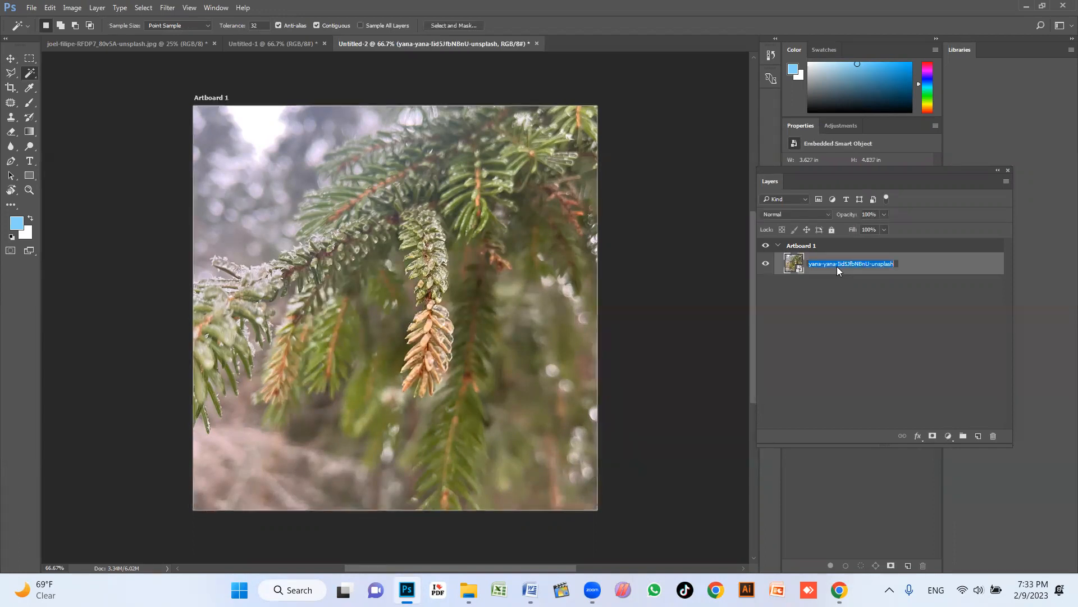
double_click(793, 263)
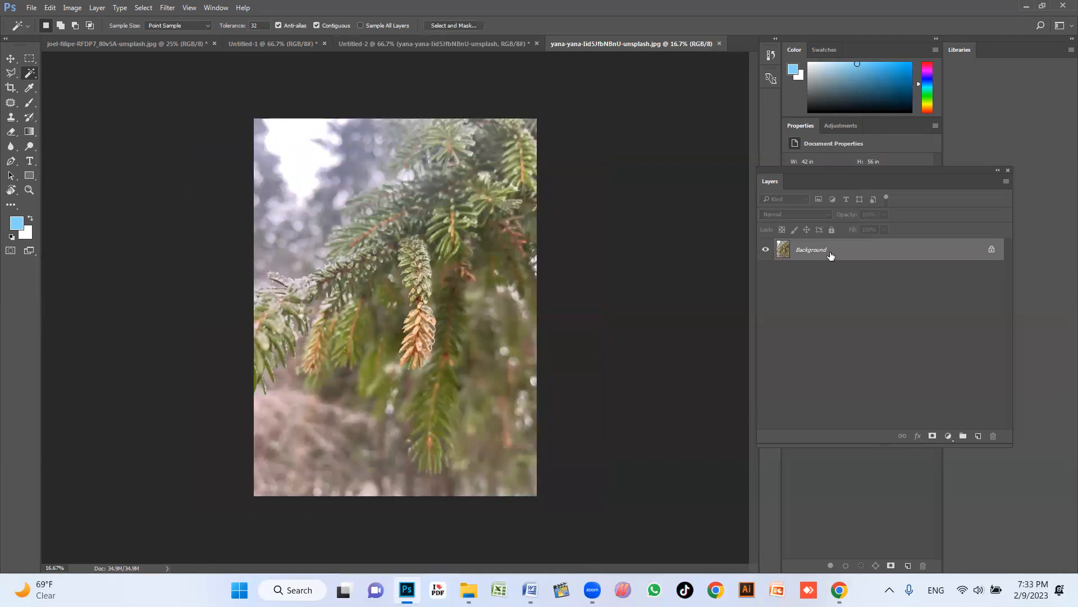
Step: Convert the pine photo's Background into a regular layer and select the dark green branches with the Magic Wand
double_click(830, 254)
click(781, 288)
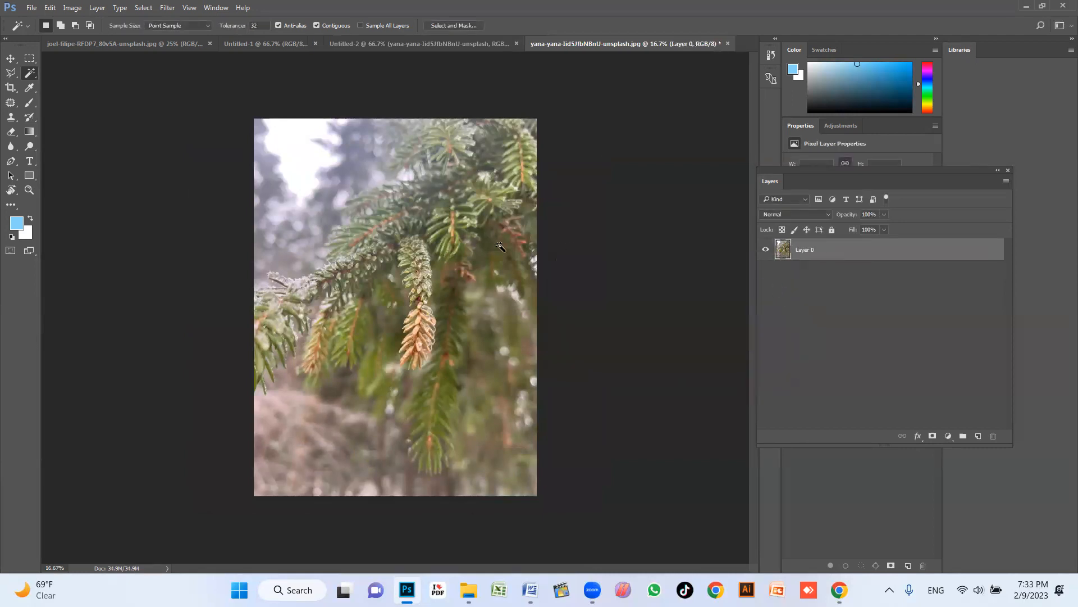
click(453, 214)
click(473, 232)
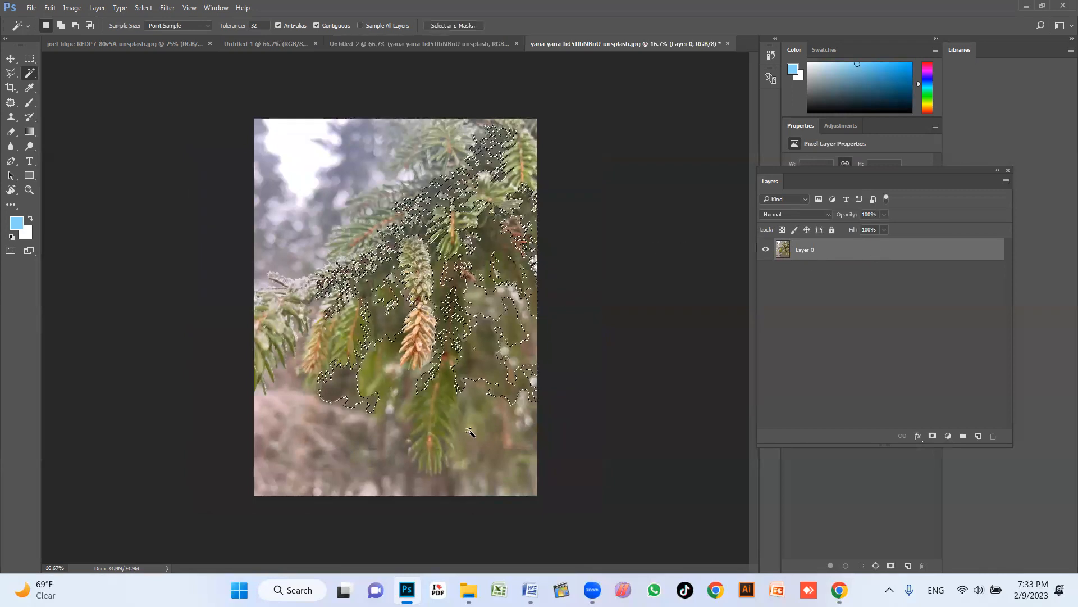
Step: Try contiguous Magic Wand selections on the lower branch, the brown grass, the blurred background and the white sky patch
click(469, 432)
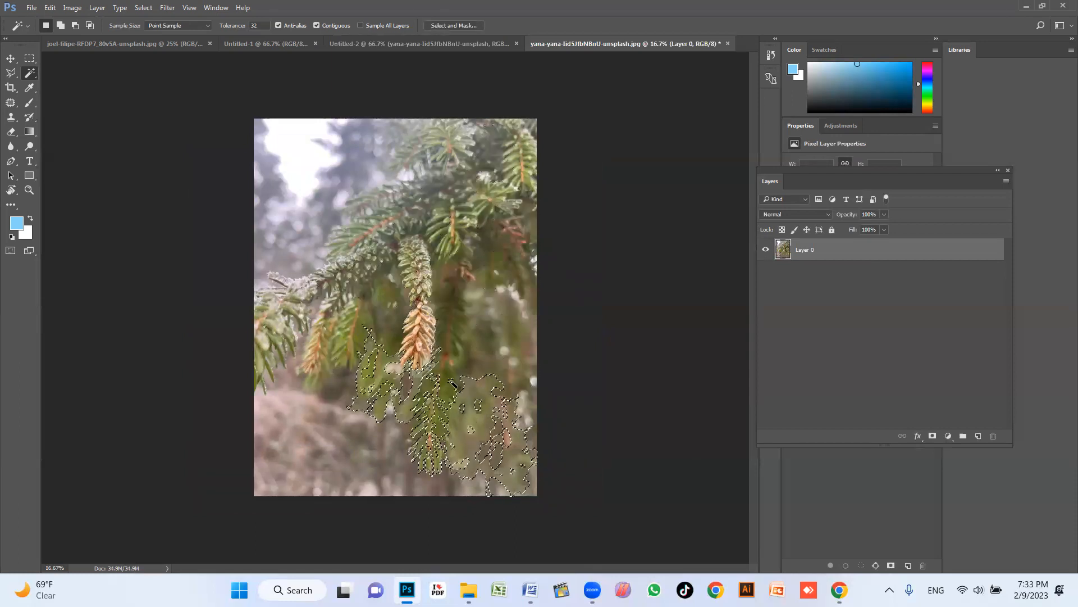
click(294, 428)
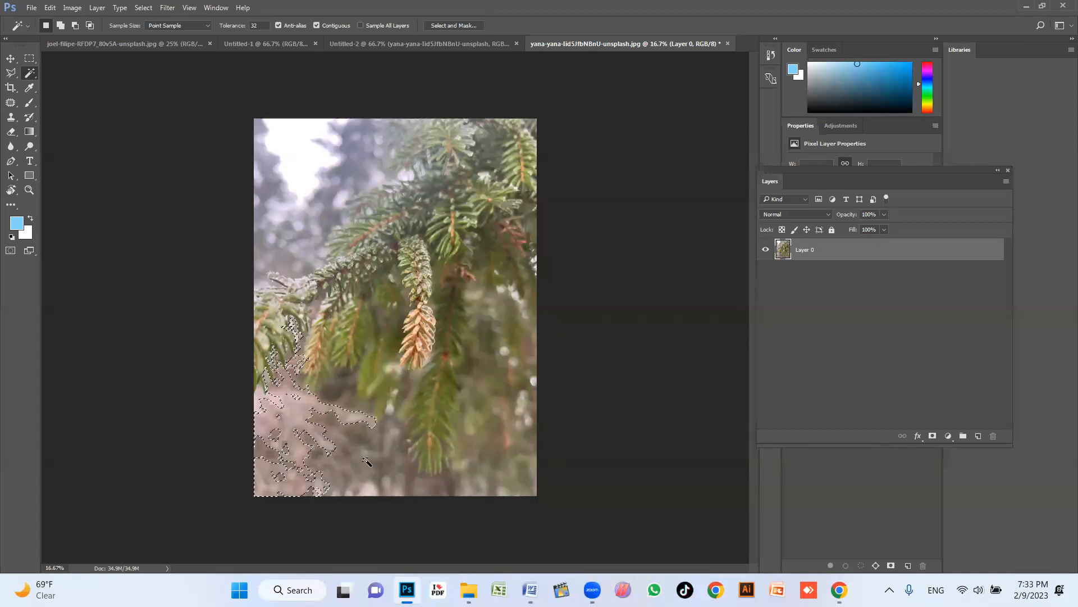
click(387, 465)
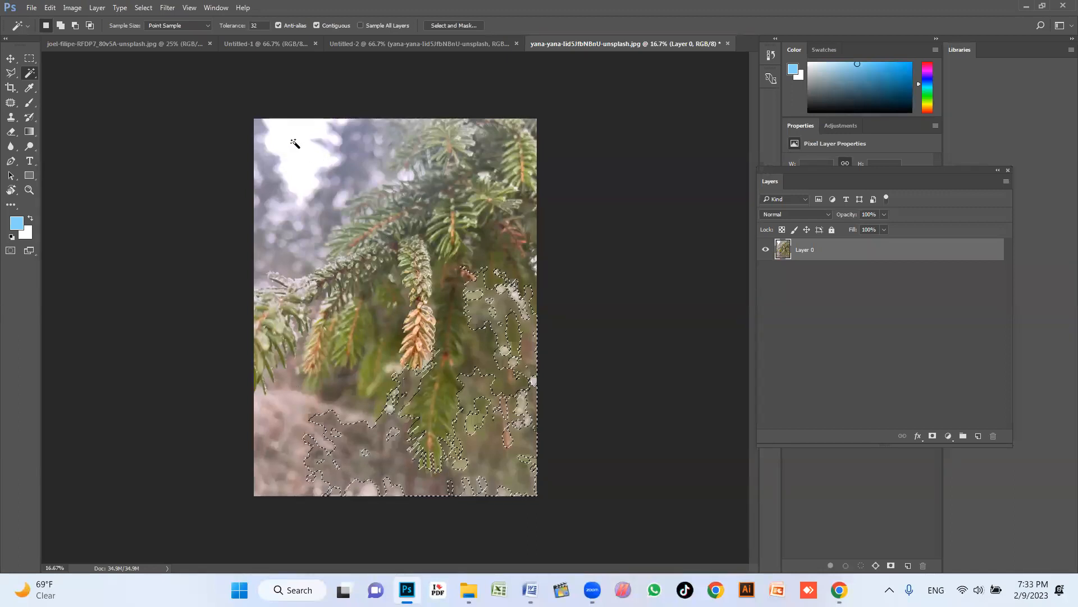
click(297, 158)
click(406, 175)
click(311, 143)
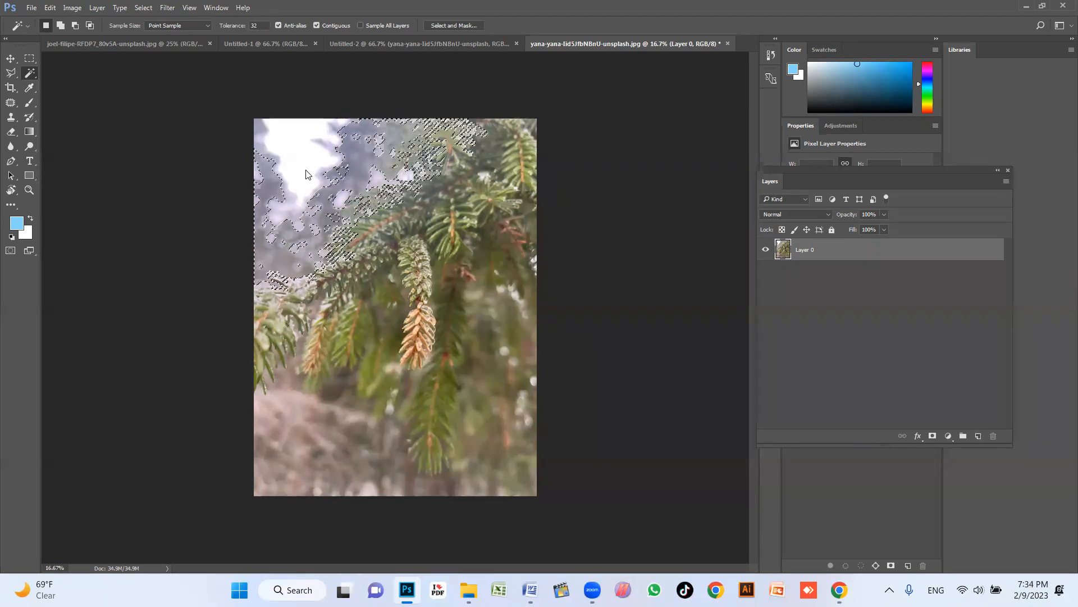
click(332, 120)
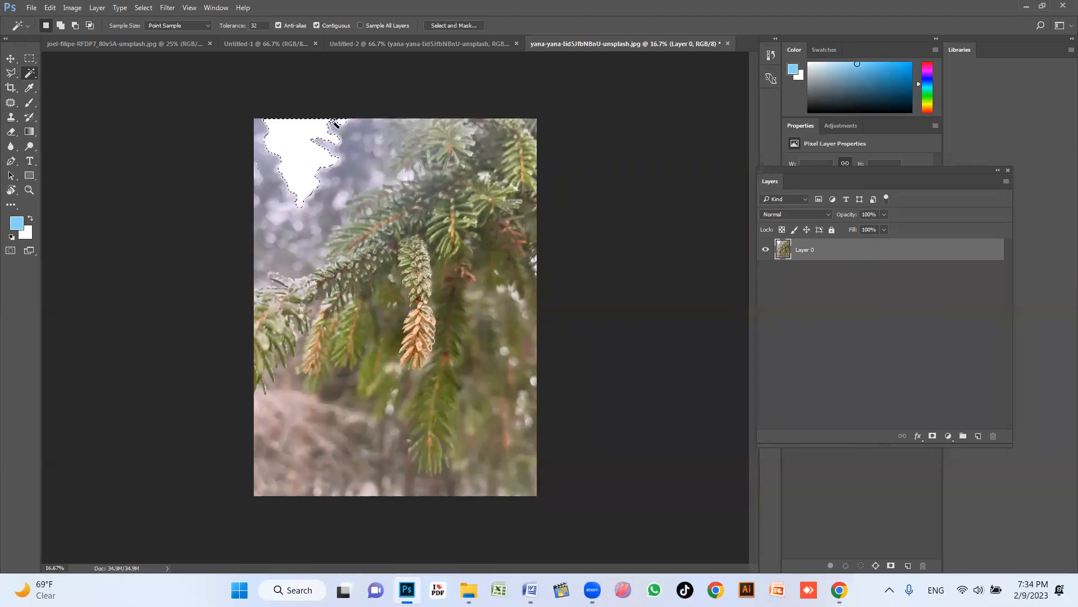
Step: Turn off Contiguous and select the green needle tones, followed by the white sky tones, across the whole photo
click(316, 26)
click(367, 381)
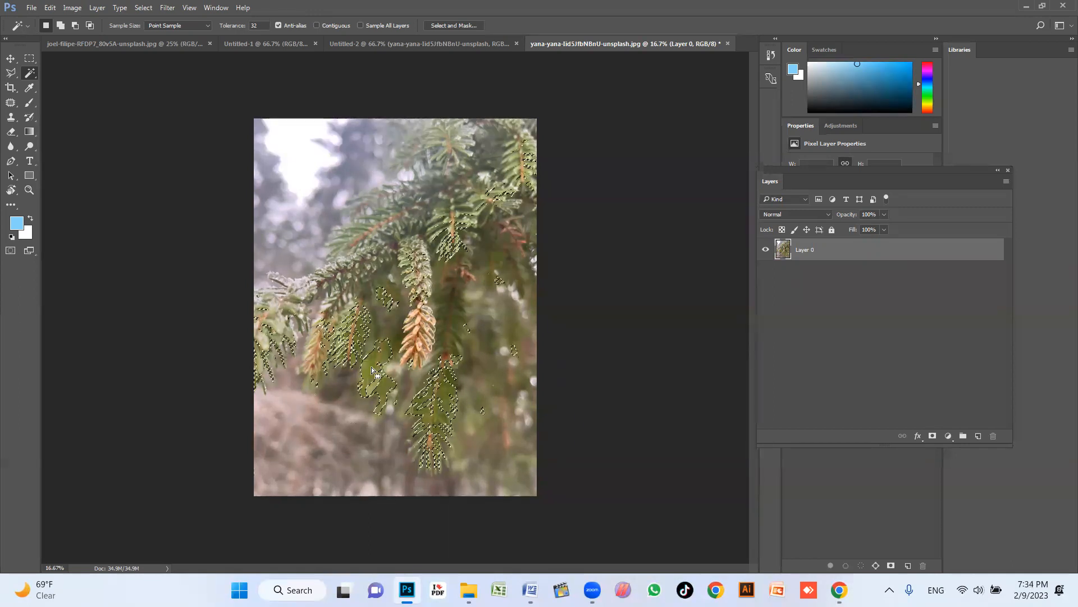
click(314, 166)
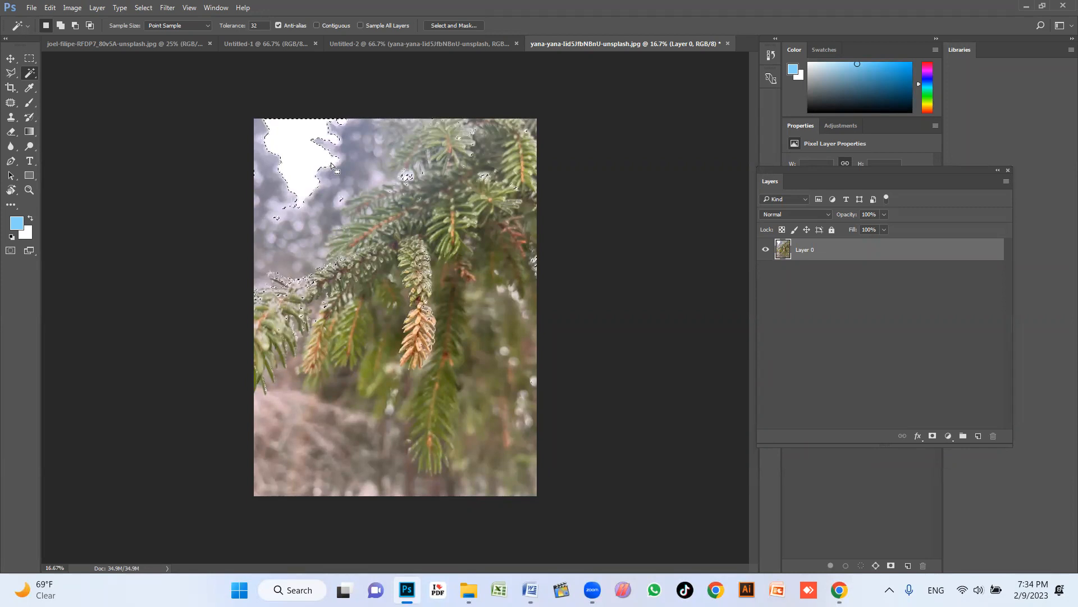
Step: Add the lavender background and branch tones to the white sky selection, then deselect everything
key(shift)
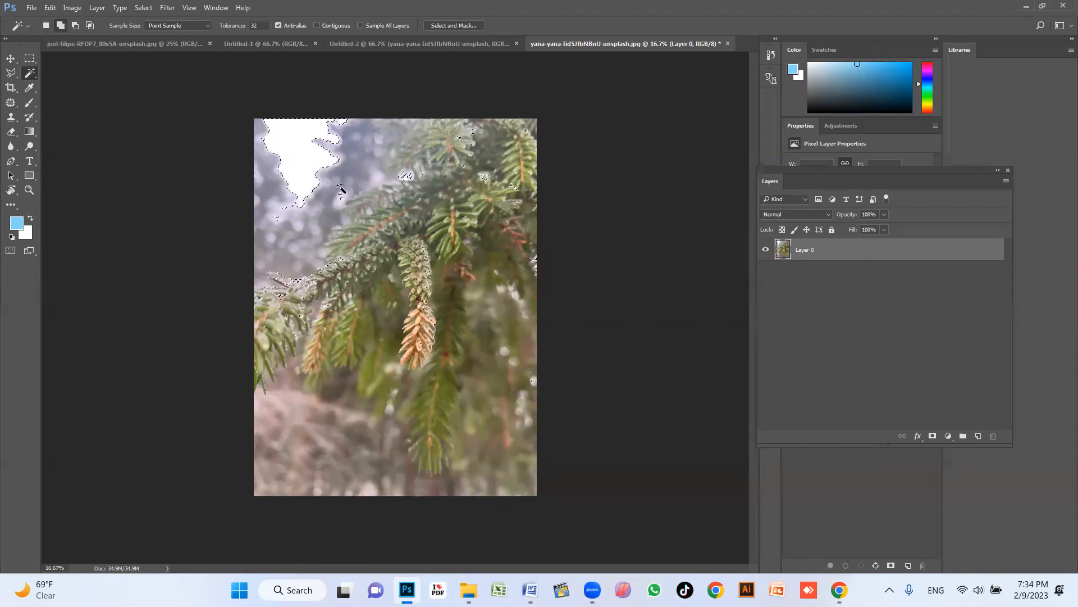
shift+click(336, 186)
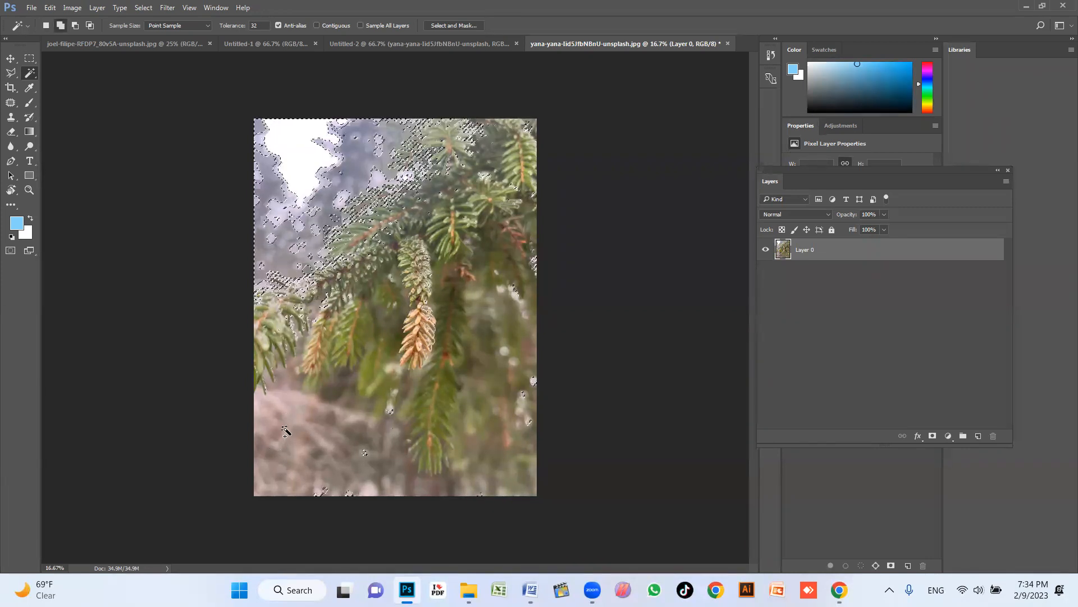
shift+click(367, 344)
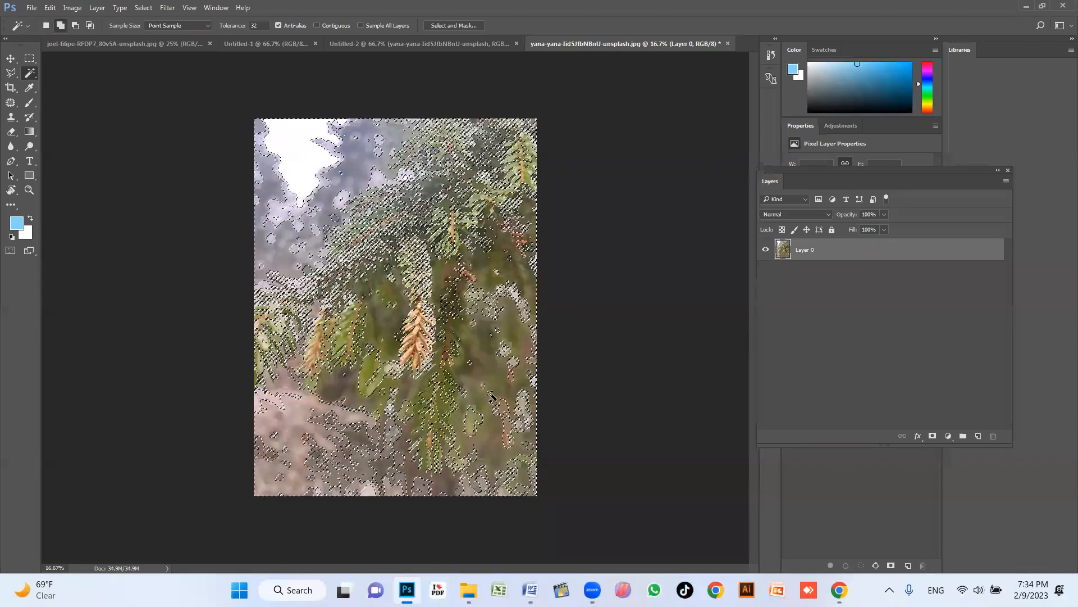
shift+click(427, 336)
key(ctrl+d)
Step: Build up a Magic Wand selection from several spots in the blurred greenery beside the orange-brown tip, then deselect
shift+click(481, 326)
shift+click(499, 352)
shift+click(481, 367)
key(ctrl+d)
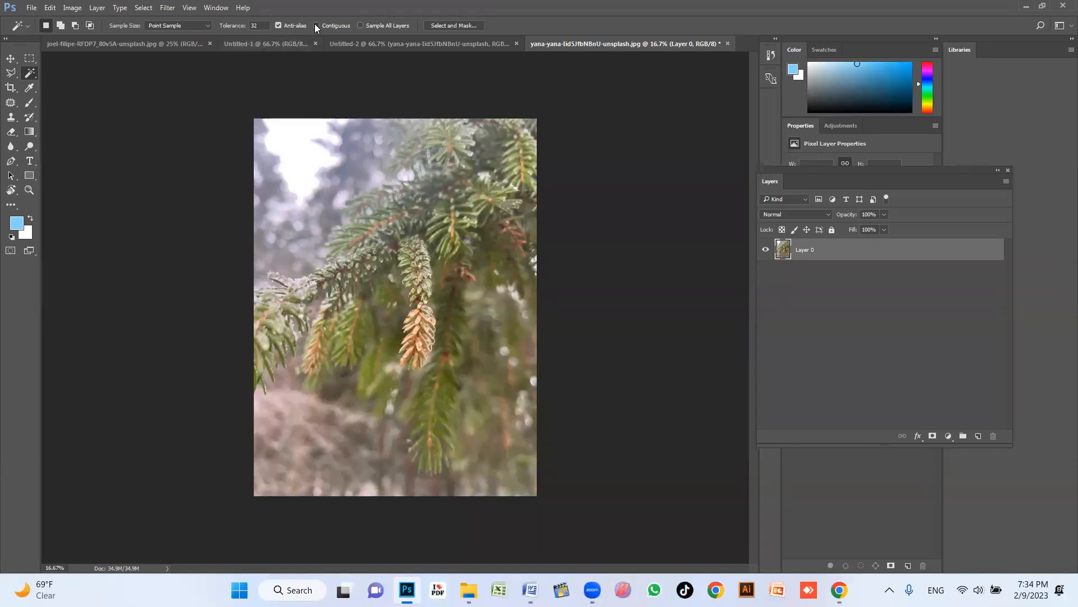
Step: Turn Contiguous back on and sample the blurred background, the white sky patch and the brown grass
click(368, 172)
click(301, 168)
click(322, 443)
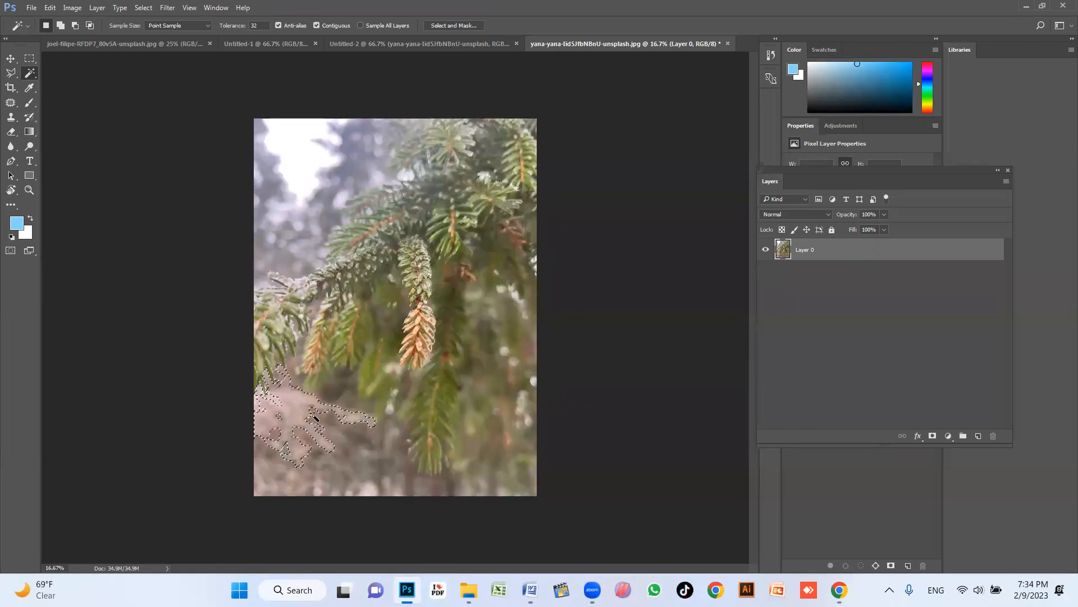
Step: Turn Contiguous off again and sample the white sky patch and the brown grass tones for comparison
click(317, 25)
click(294, 177)
click(332, 421)
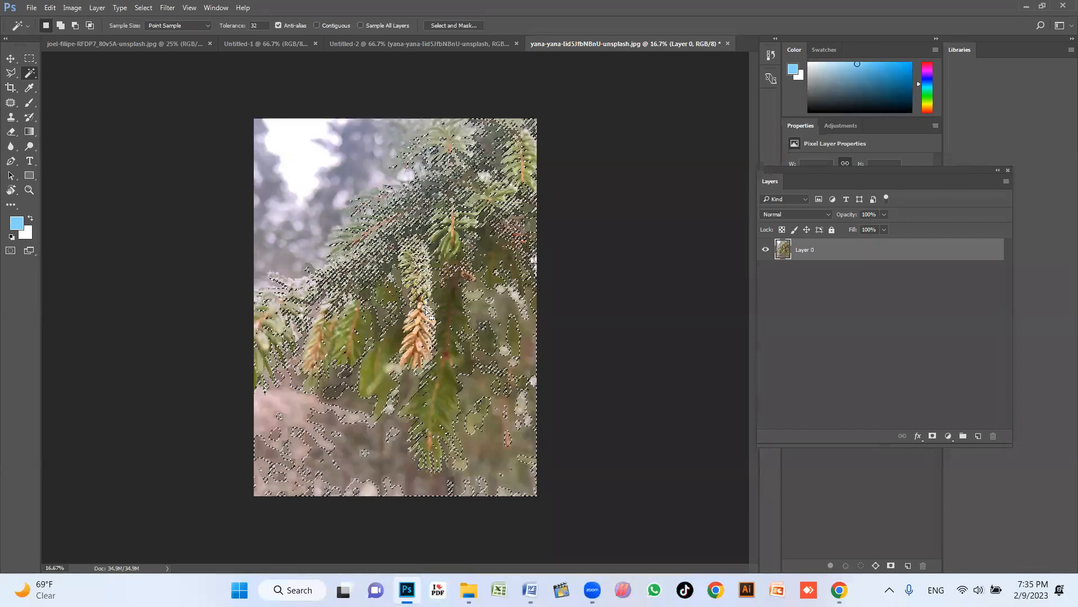
Step: Deselect and close the pine photo's smart object document without saving the changes
key(ctrl+d)
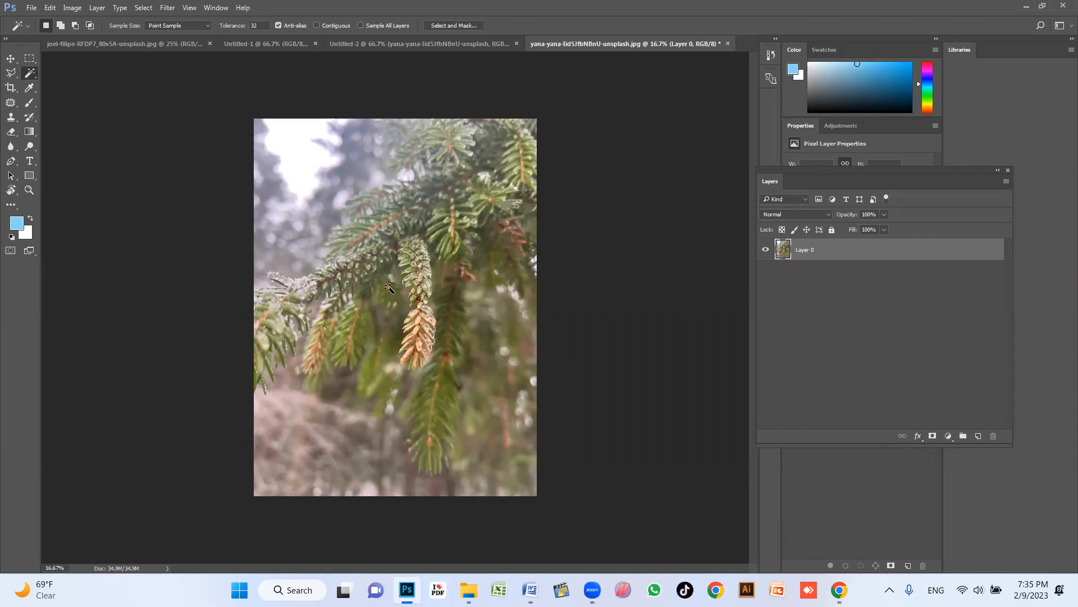
click(727, 45)
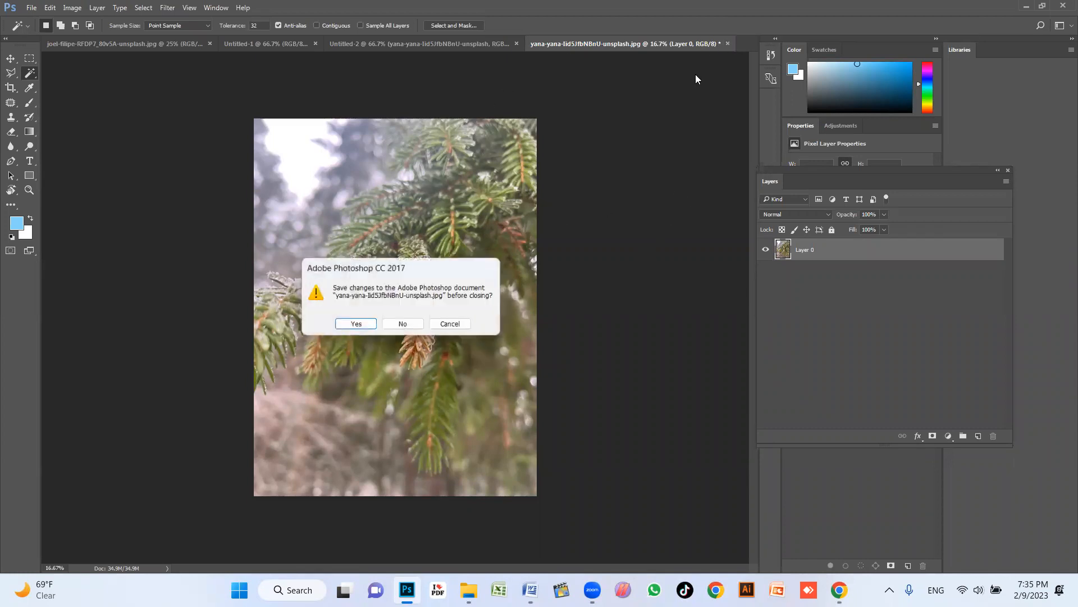
click(404, 324)
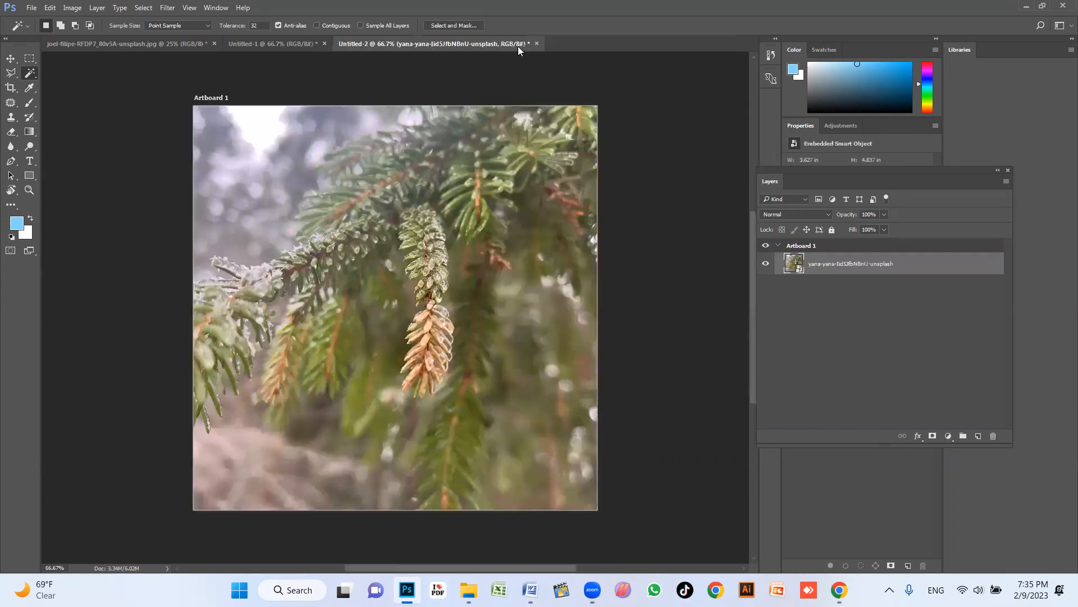
Step: Copy the cut-out building layer from Untitled-1 onto the pine branch artboard in Untitled-2 with the Move tool
click(287, 45)
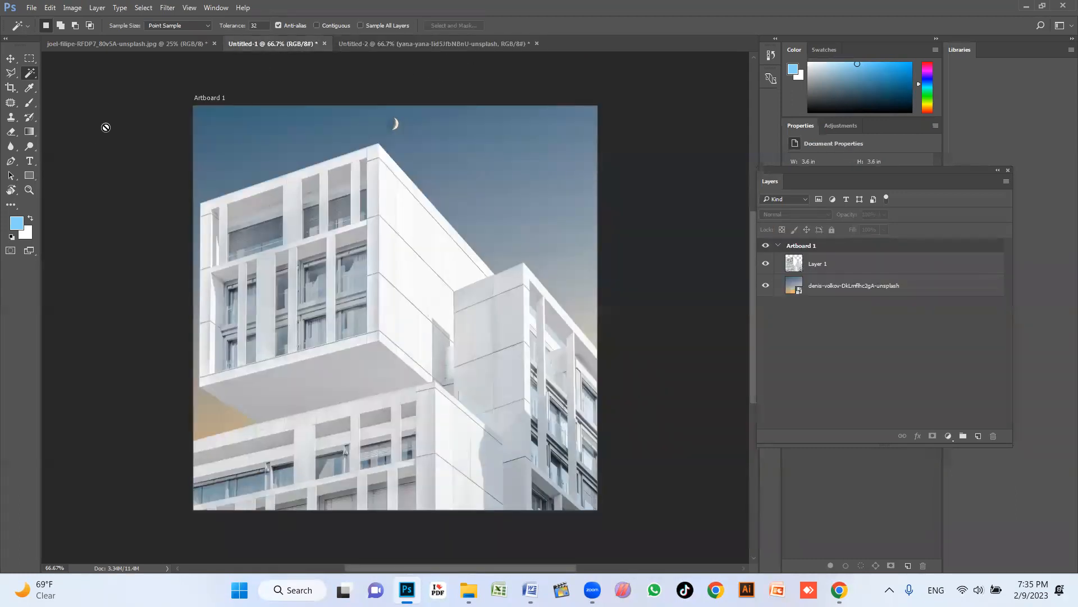
click(10, 57)
drag(444, 277, 479, 122)
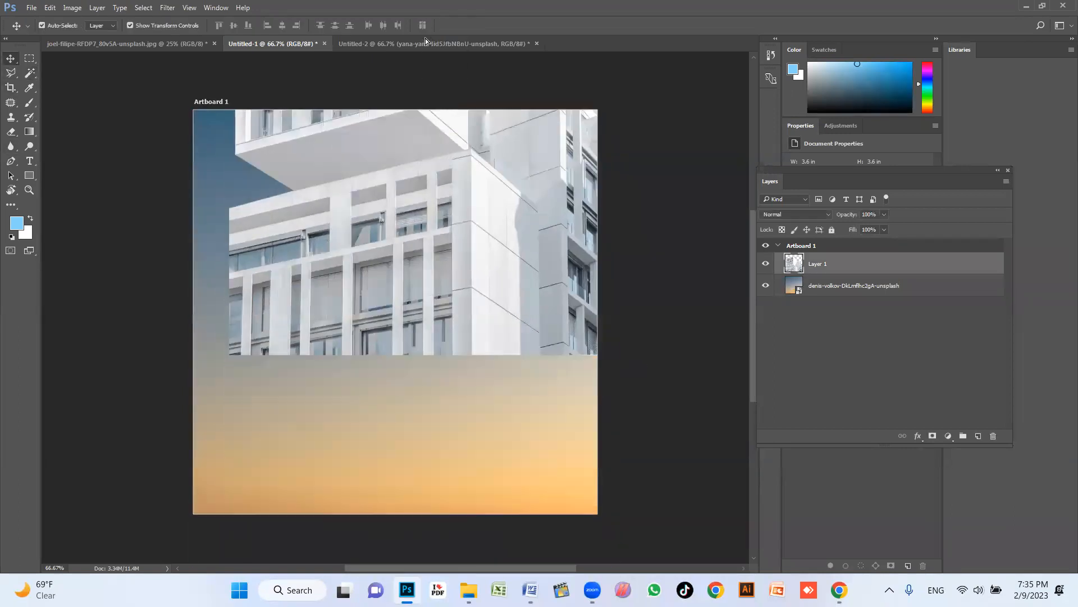
drag(425, 38, 447, 211)
drag(439, 269, 440, 270)
drag(448, 331, 413, 358)
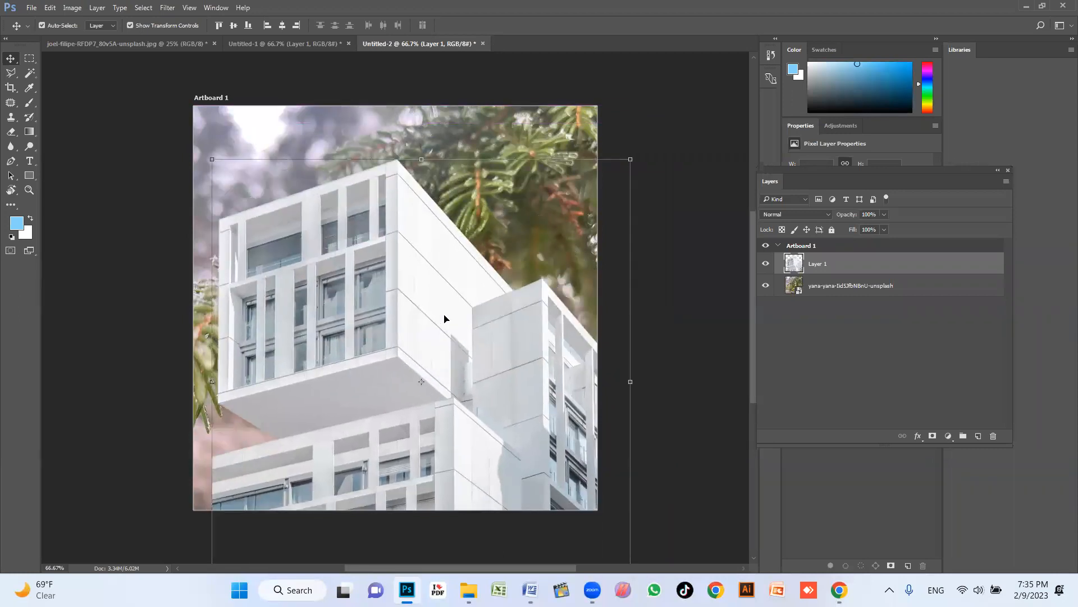
Step: Scale the building to about 65% and position it in the artboard's lower-right part, running slightly past its right edge
drag(632, 160, 558, 236)
drag(474, 380, 506, 384)
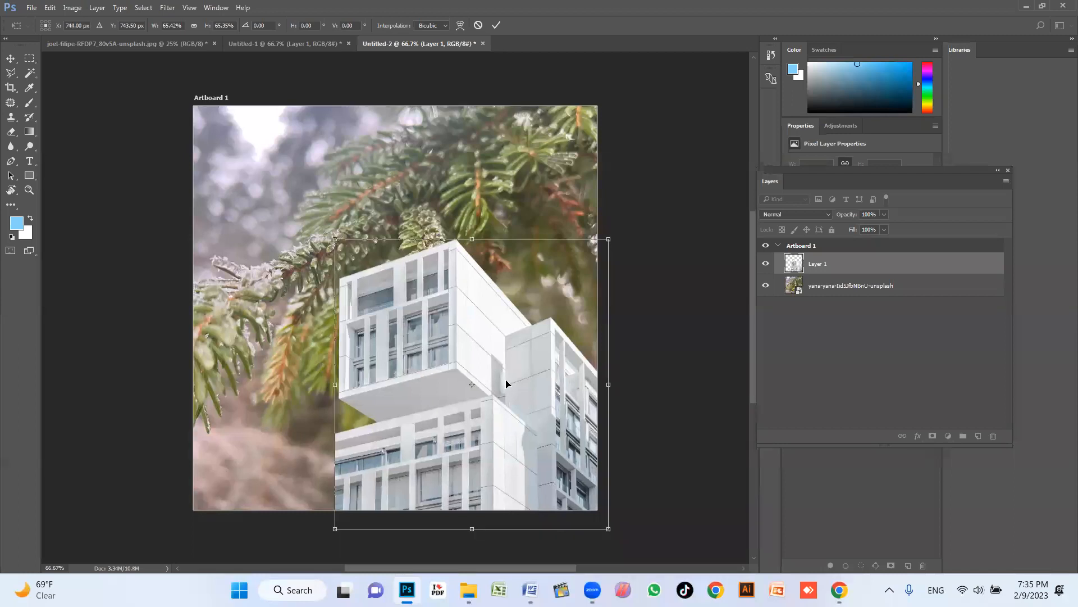
key(Return)
click(685, 279)
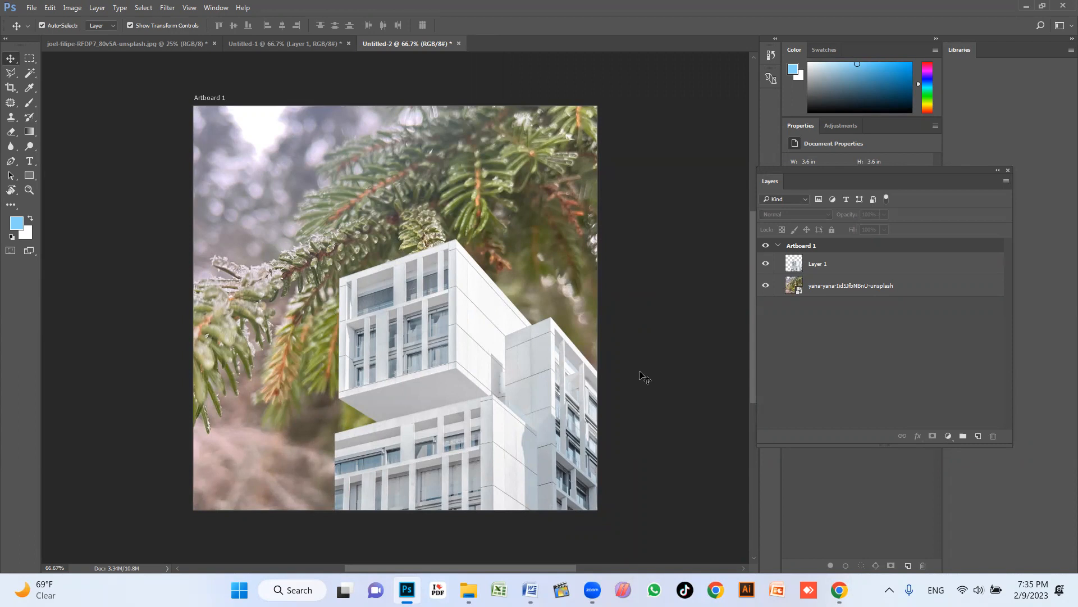
click(849, 269)
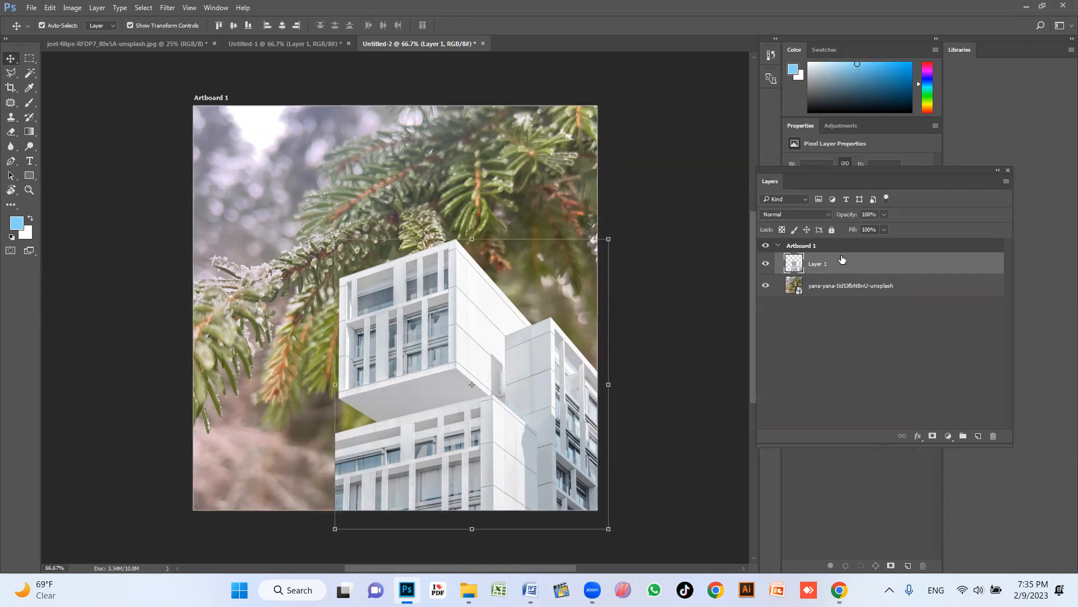
drag(463, 345, 495, 365)
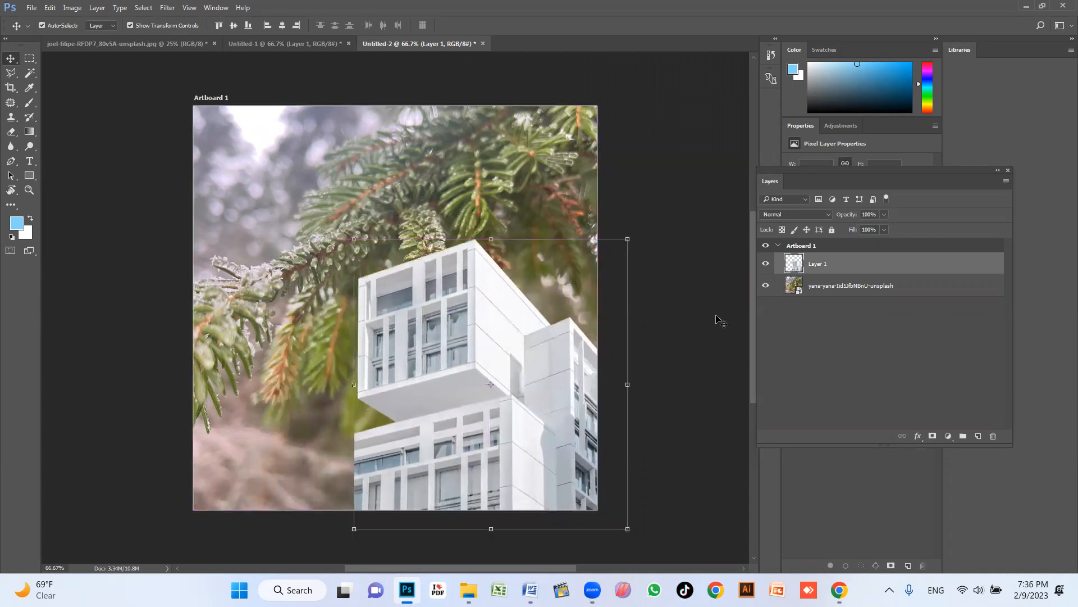
Step: Lock the building layer's position, shift the pine photo down on the artboard and lock the photo's position too
click(807, 230)
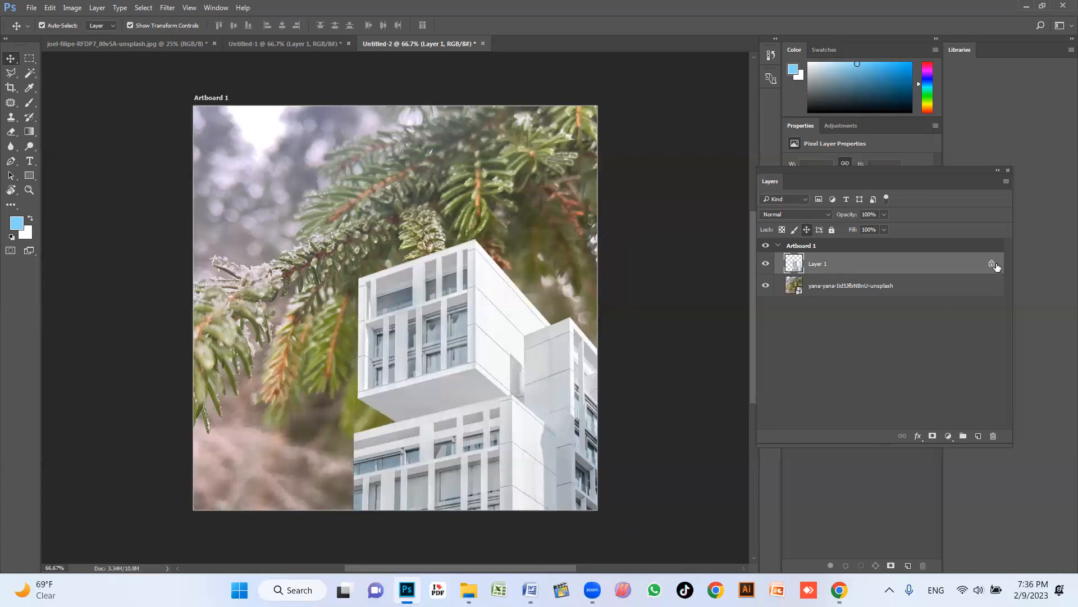
drag(470, 392, 261, 308)
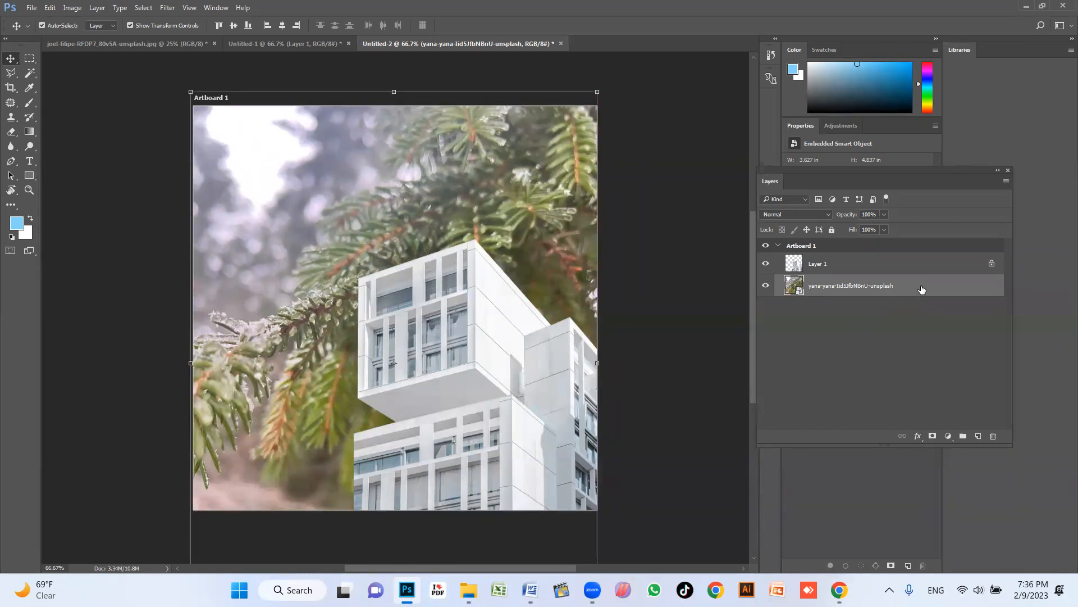
click(807, 231)
click(381, 300)
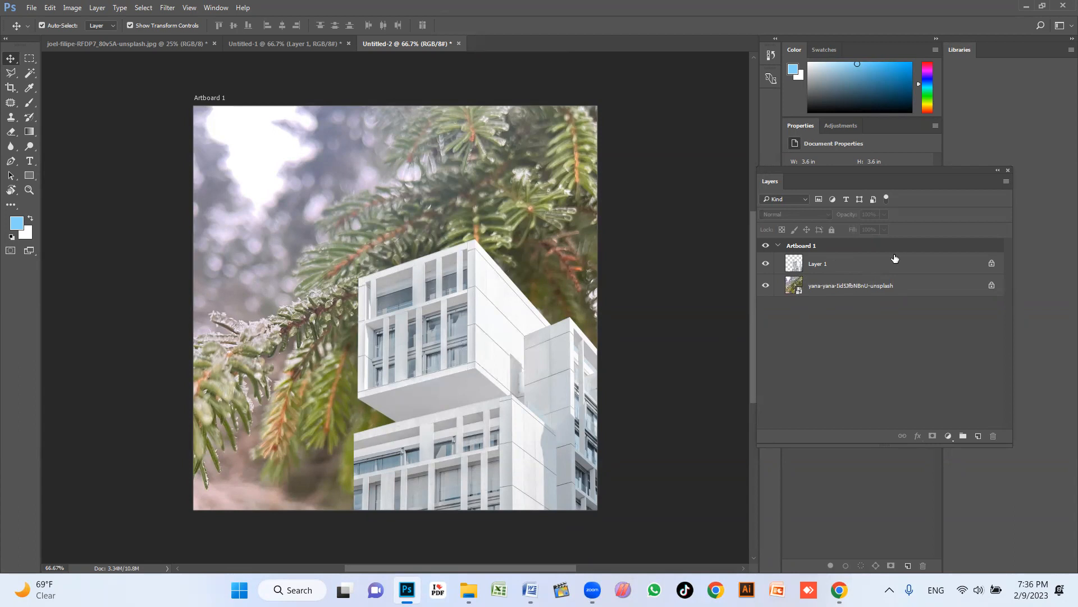
Step: Unlock the position of both the building layer and the pine photo layer
click(806, 262)
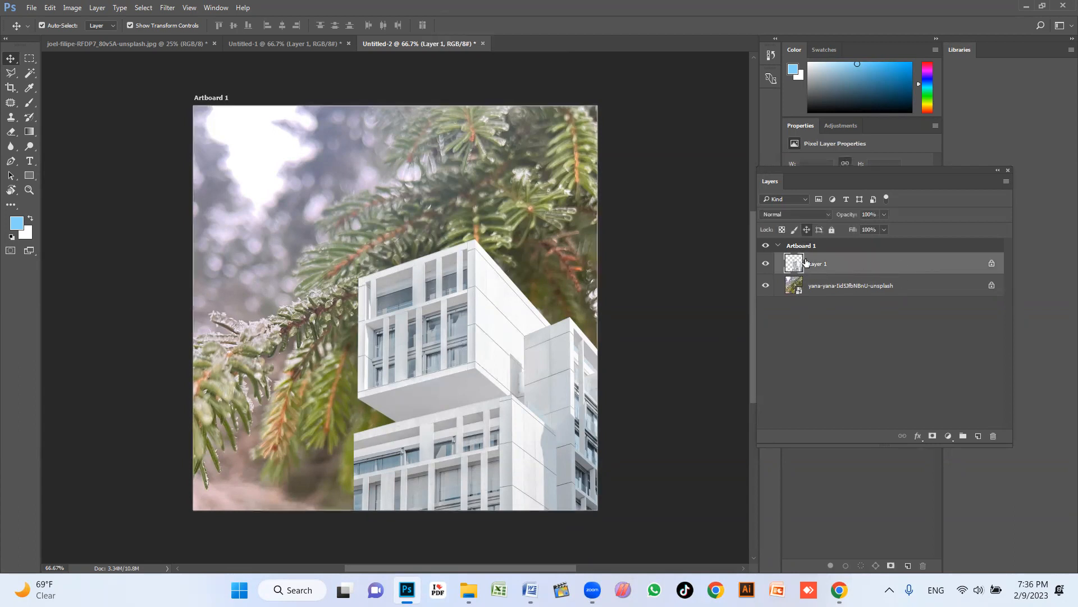
click(807, 229)
click(813, 284)
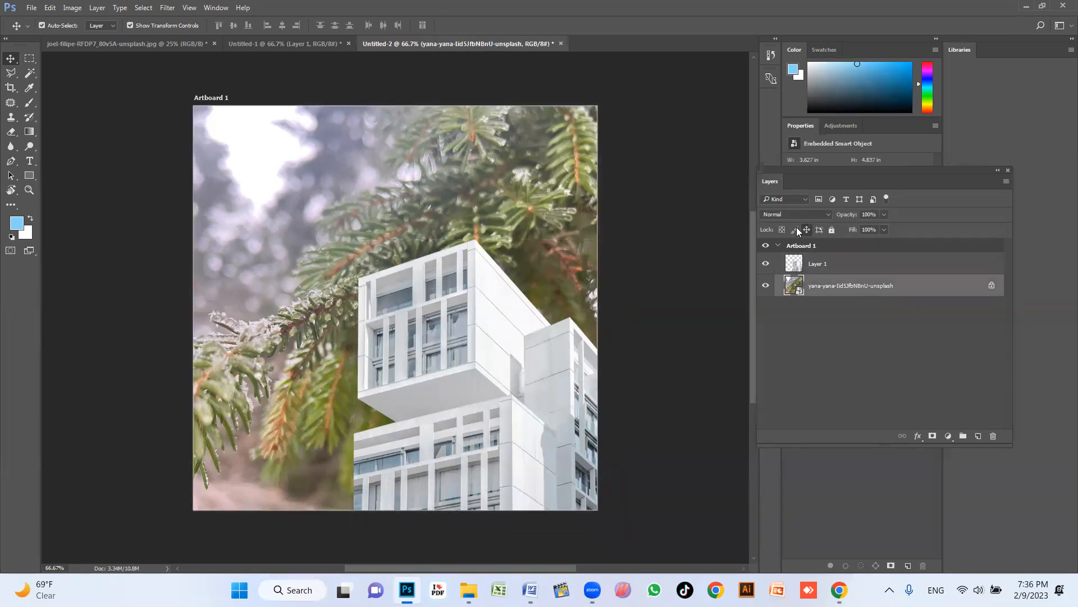
click(807, 230)
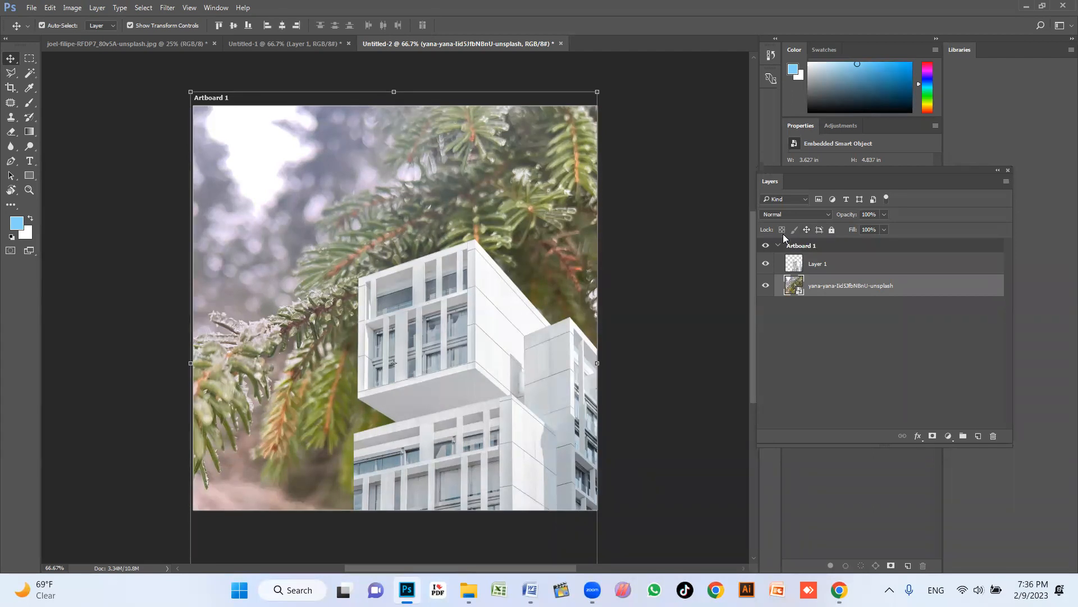
Step: Lock the transparent pixels of Layer 1 and paint the whole building light blue with a size 150 brush
click(877, 269)
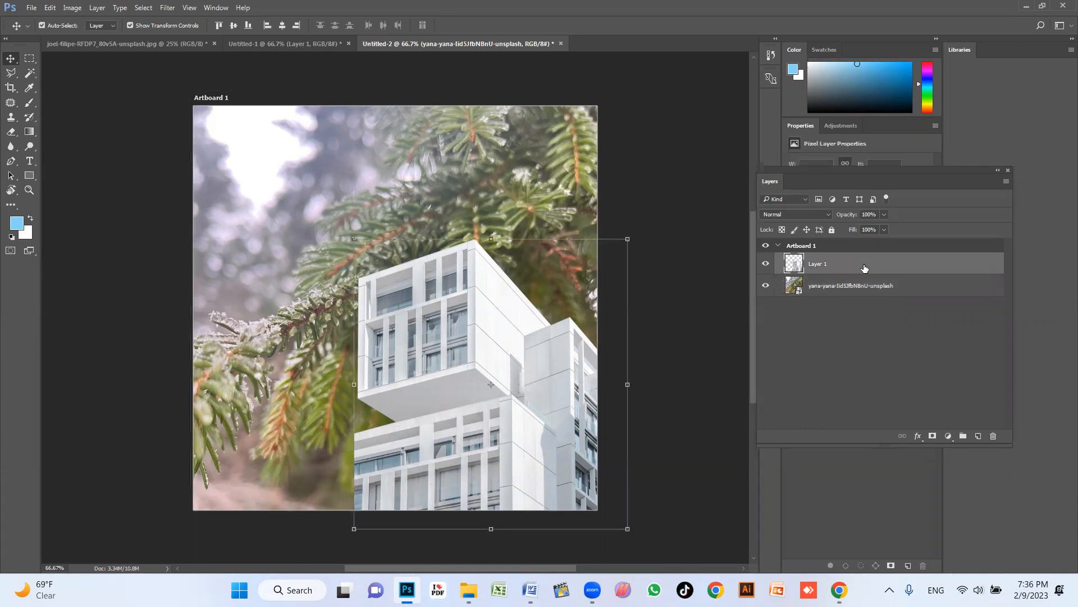
click(781, 230)
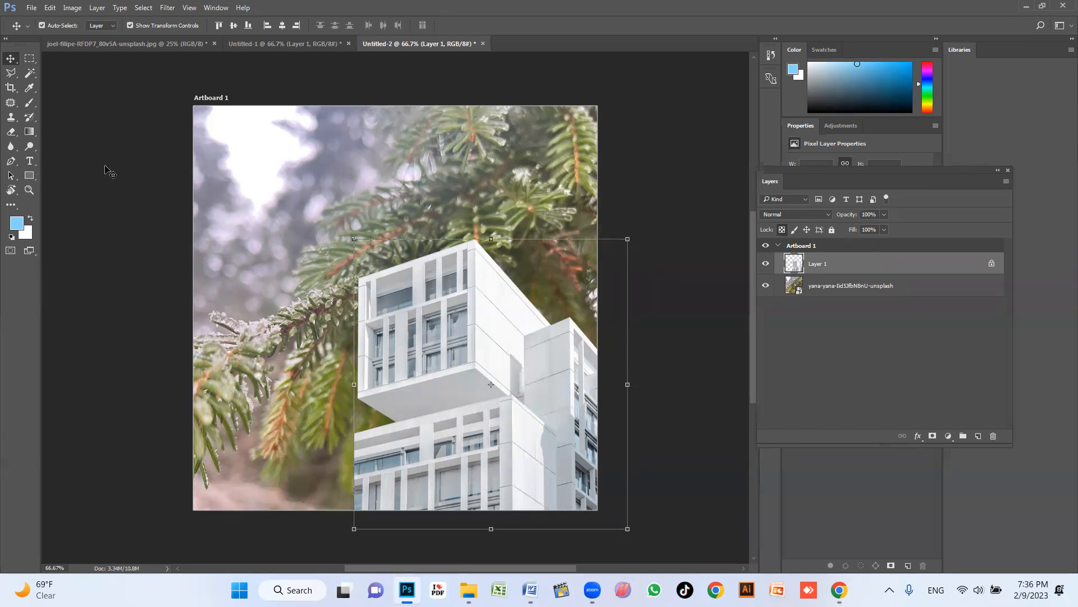
key(b)
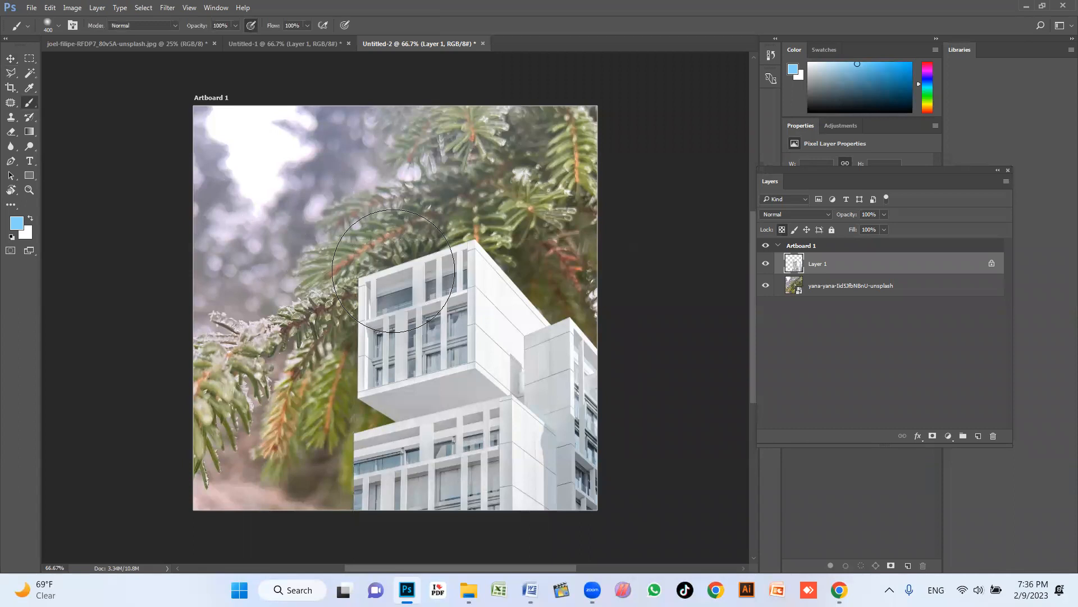
key(bracketleft)
key(bracketleft)
key(bracketleft)
key(bracketleft)
key(bracketleft)
mouse_move(387, 282)
mouse_down()
mouse_move(438, 353)
mouse_move(457, 325)
mouse_move(372, 284)
mouse_move(466, 255)
mouse_up()
mouse_move(241, 355)
mouse_down()
mouse_move(238, 416)
mouse_move(180, 459)
mouse_move(202, 468)
mouse_move(299, 417)
mouse_move(231, 520)
mouse_move(225, 499)
mouse_move(178, 485)
mouse_up()
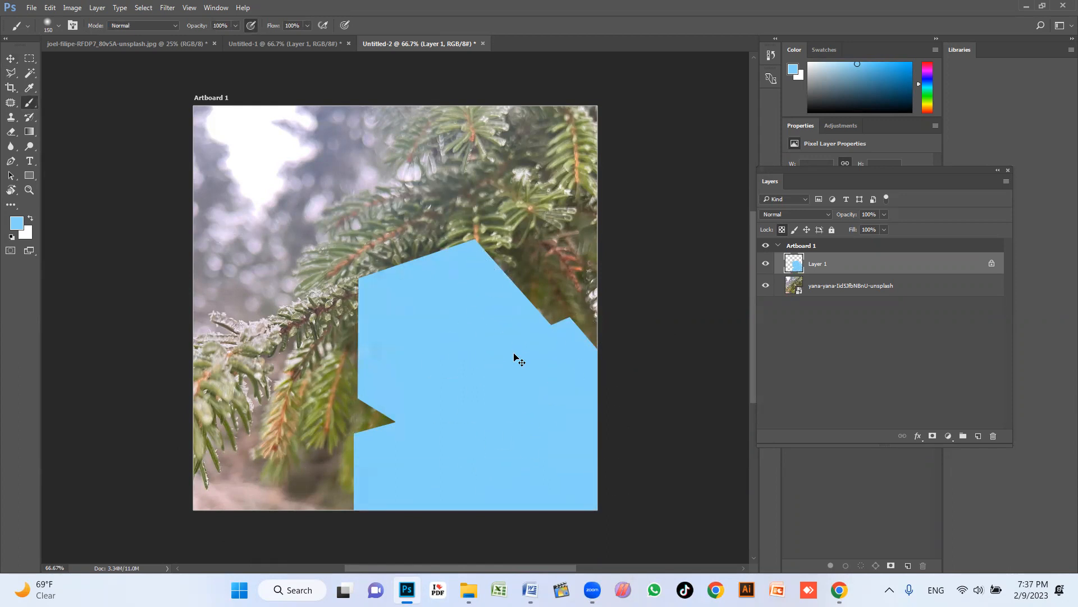
Step: Unlock the transparent pixels of Layer 1, paint light blue freely across the artboard and undo the painting
drag(514, 356, 514, 357)
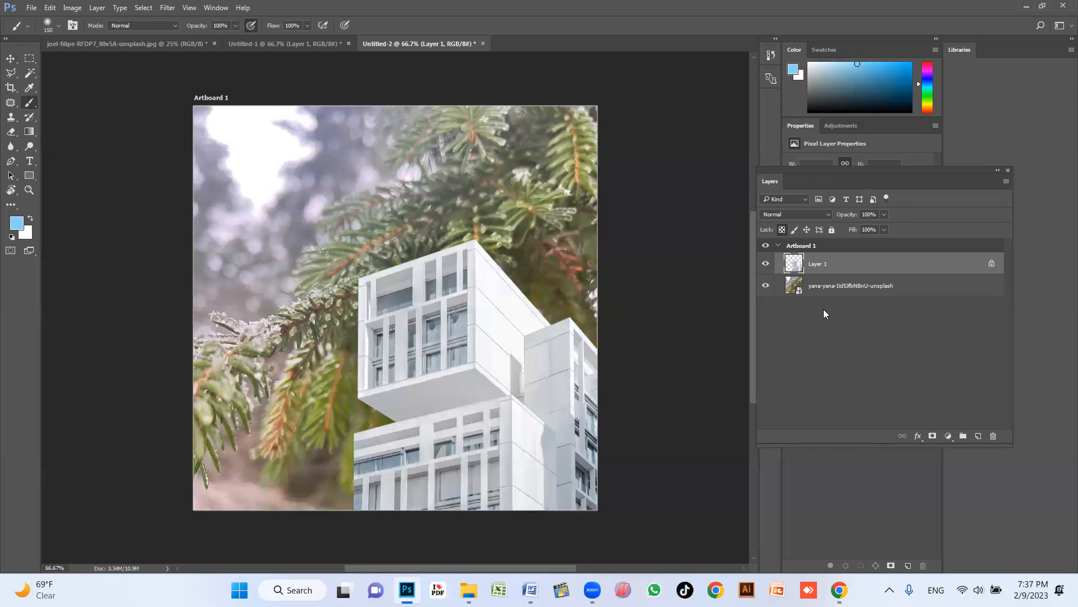
click(782, 229)
mouse_move(385, 149)
mouse_down()
mouse_move(235, 230)
mouse_move(241, 338)
mouse_move(228, 364)
mouse_move(415, 248)
mouse_move(511, 264)
mouse_move(366, 330)
mouse_move(472, 188)
mouse_move(459, 142)
mouse_move(375, 400)
mouse_move(296, 313)
mouse_move(298, 467)
mouse_move(617, 322)
mouse_move(499, 186)
mouse_move(469, 255)
mouse_move(588, 303)
mouse_move(514, 517)
mouse_move(581, 479)
mouse_move(548, 257)
mouse_up()
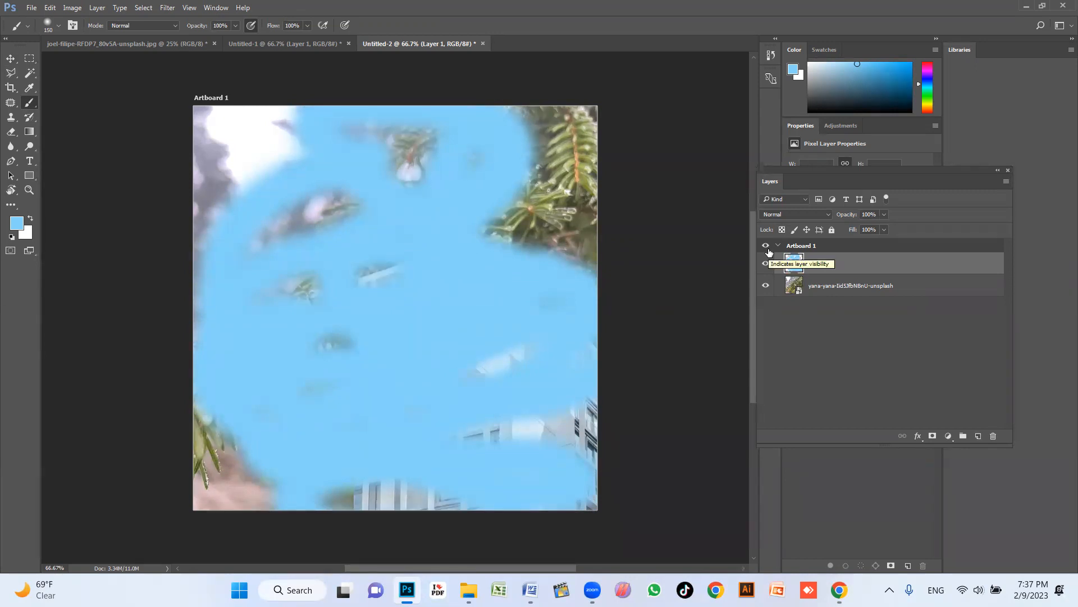
key(ctrl+z)
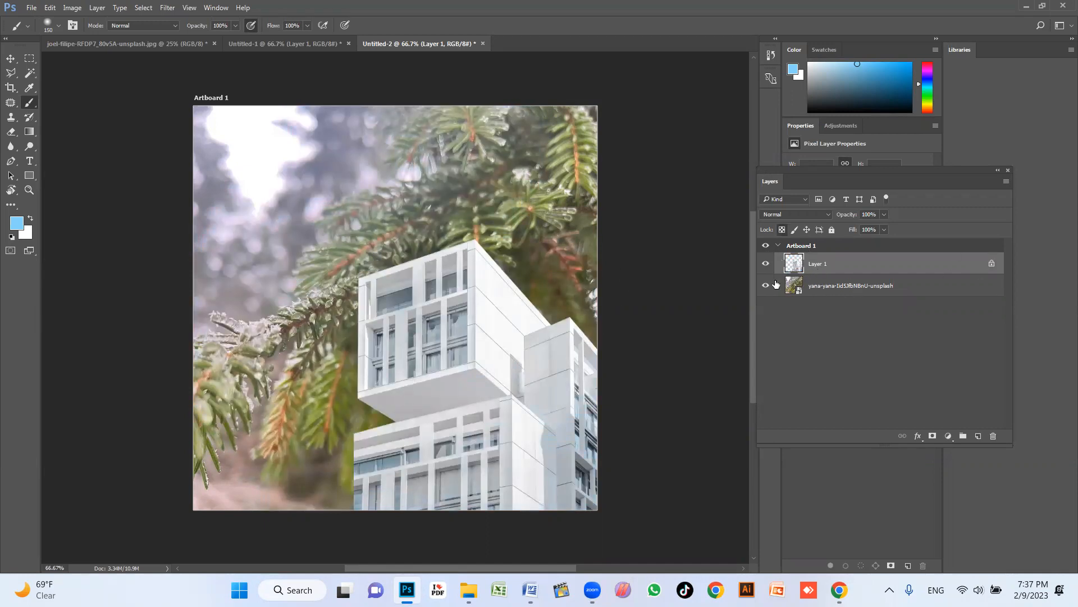
Step: Paint light blue over the building on Layer 1 with its transparent pixels locked, and undo the strokes
click(805, 285)
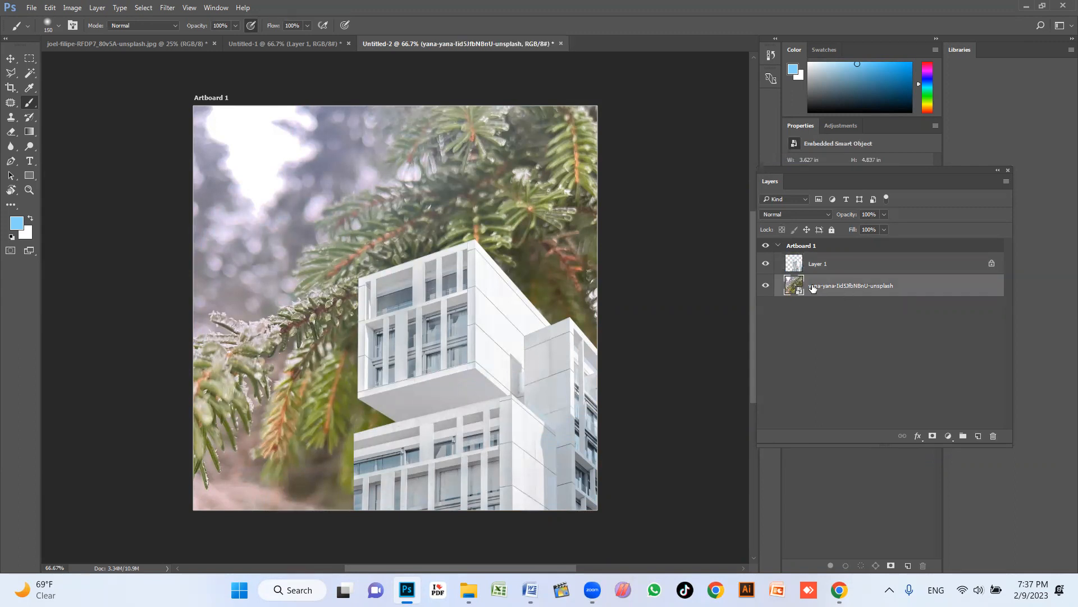
click(843, 264)
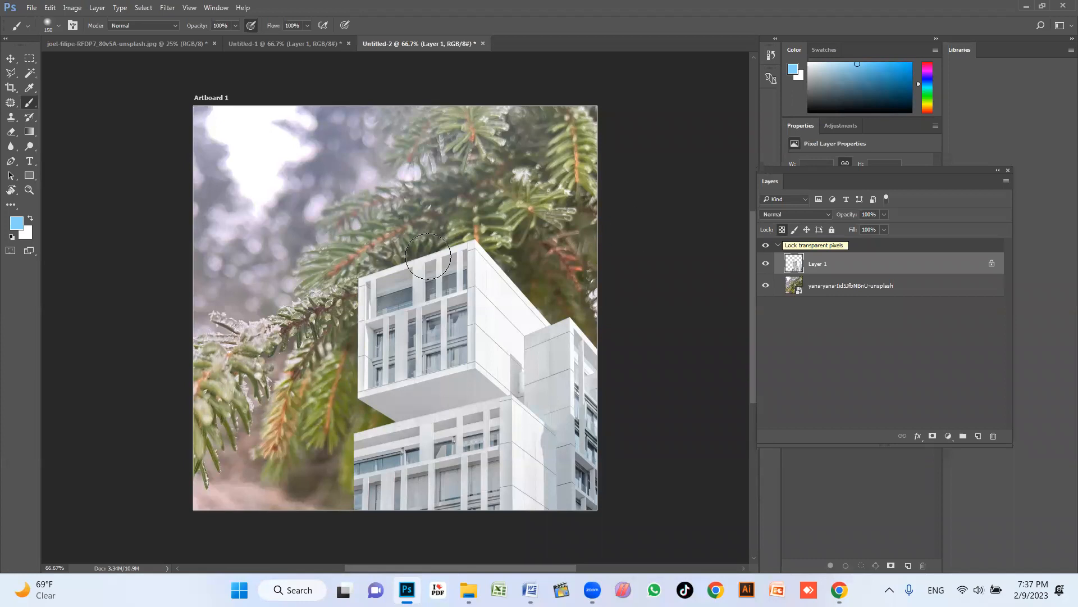
click(426, 273)
mouse_move(426, 273)
mouse_down()
mouse_move(537, 299)
mouse_move(607, 335)
mouse_move(448, 385)
mouse_move(433, 416)
mouse_up()
key(ctrl+z)
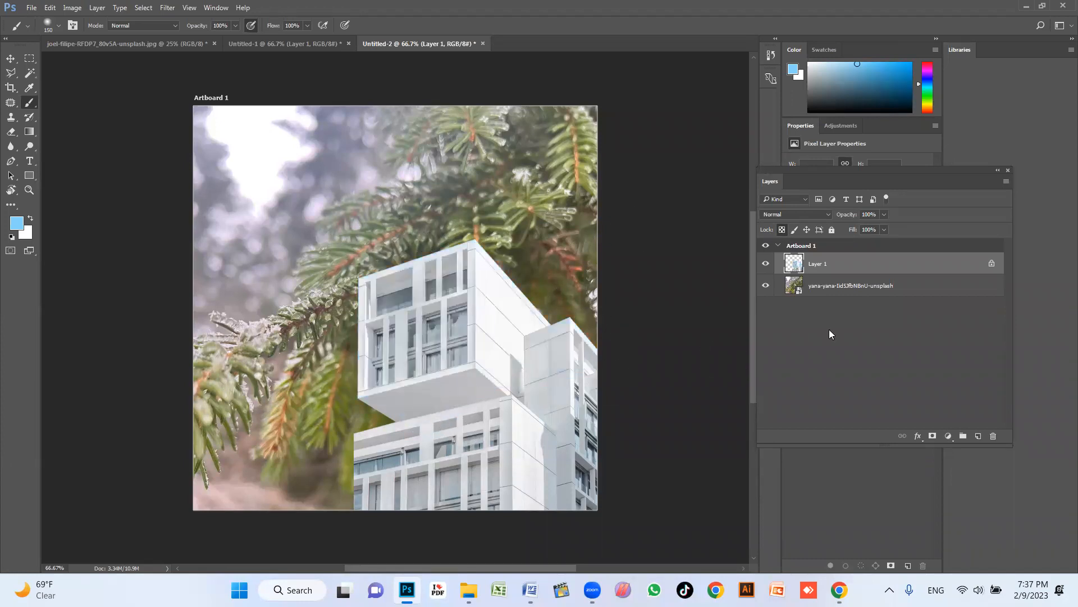
Step: Switch Layer 1's lock from transparent pixels to image pixels and try to brush over the building
click(782, 230)
click(795, 231)
click(458, 318)
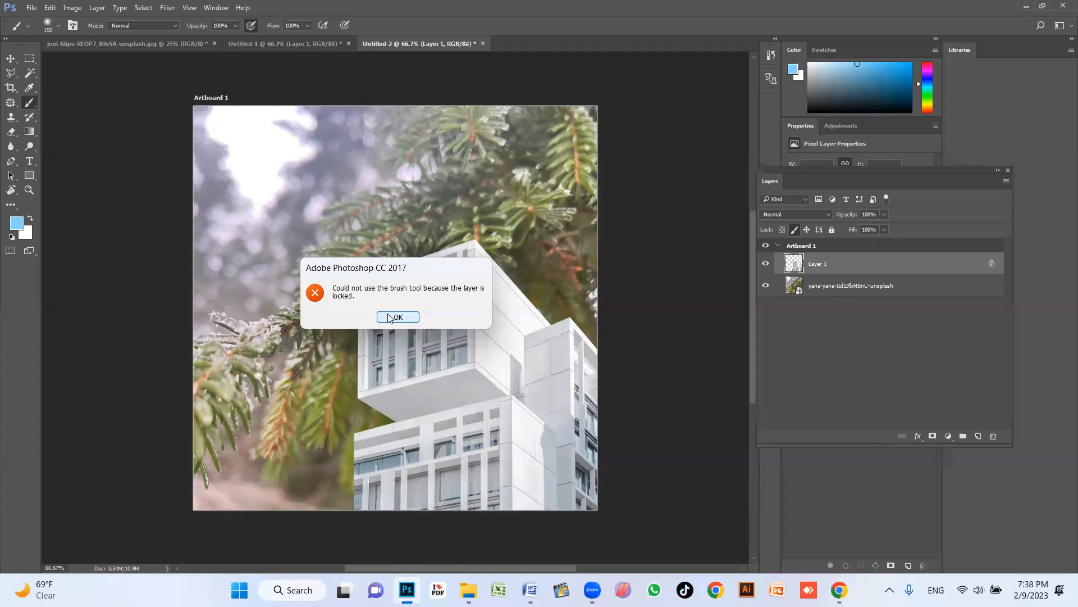
click(389, 318)
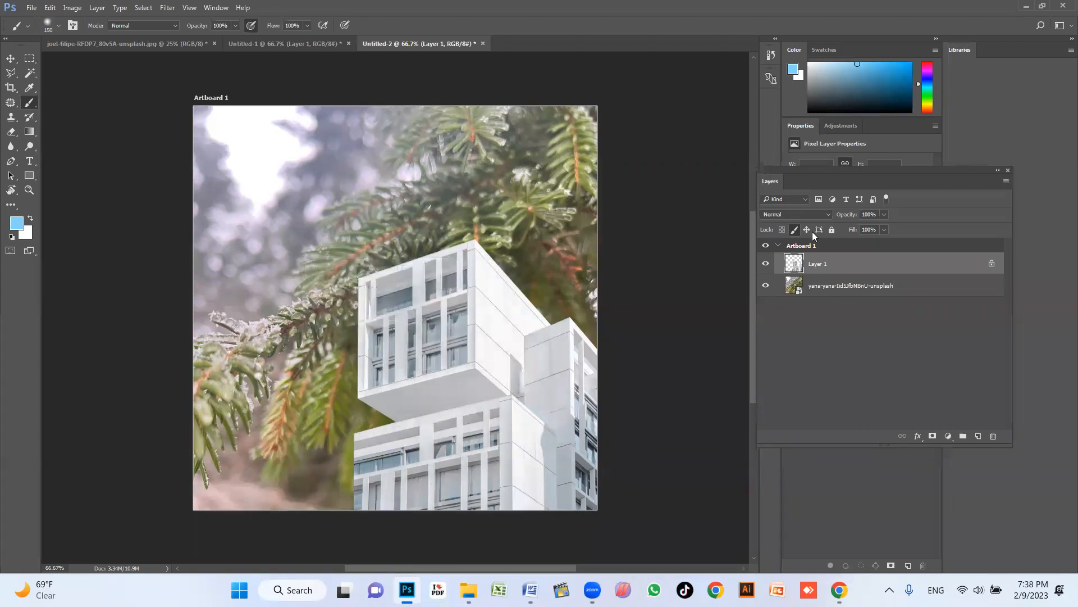
Step: Rasterize the pine photo smart object, paint light blue over the photo around the building and undo the painting
click(857, 285)
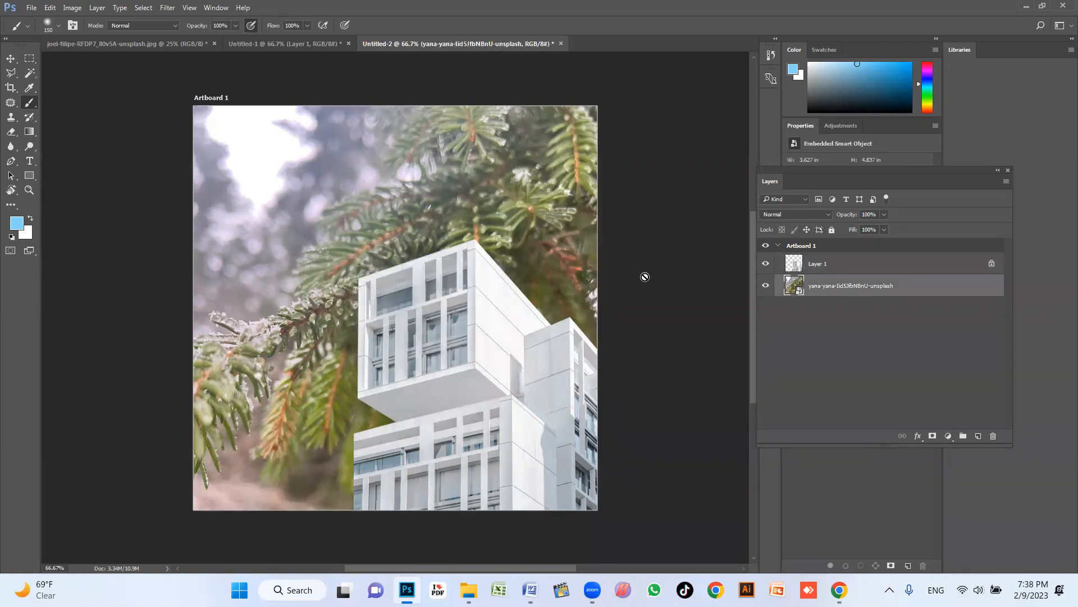
click(321, 241)
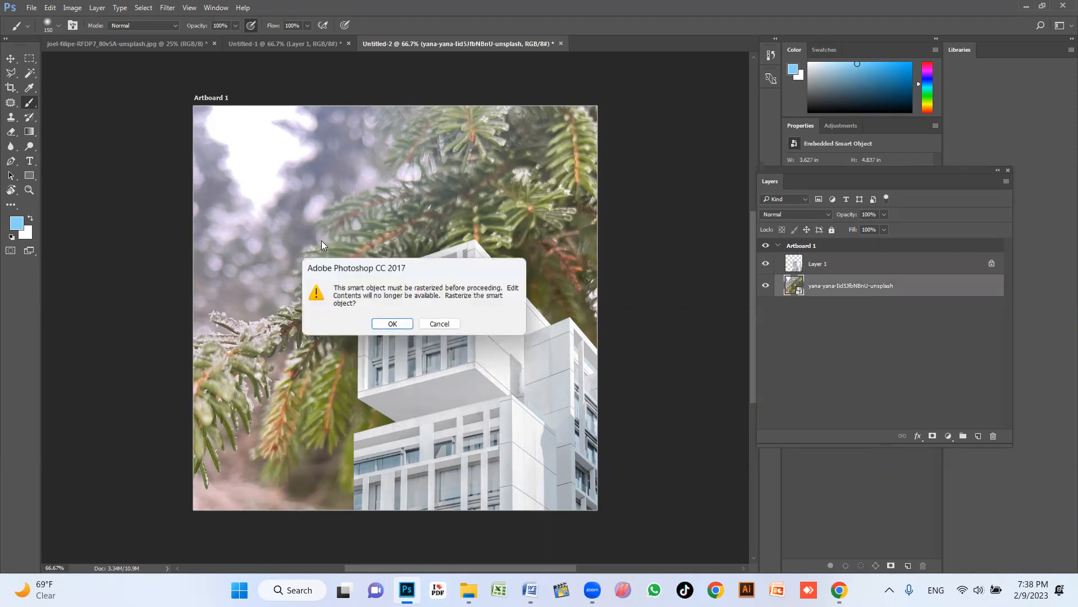
click(392, 324)
mouse_move(303, 215)
mouse_down()
mouse_move(270, 393)
mouse_move(337, 365)
mouse_move(393, 421)
mouse_up()
mouse_move(595, 236)
mouse_down()
mouse_move(525, 254)
mouse_move(461, 404)
mouse_move(497, 337)
mouse_move(440, 312)
mouse_move(360, 427)
mouse_up()
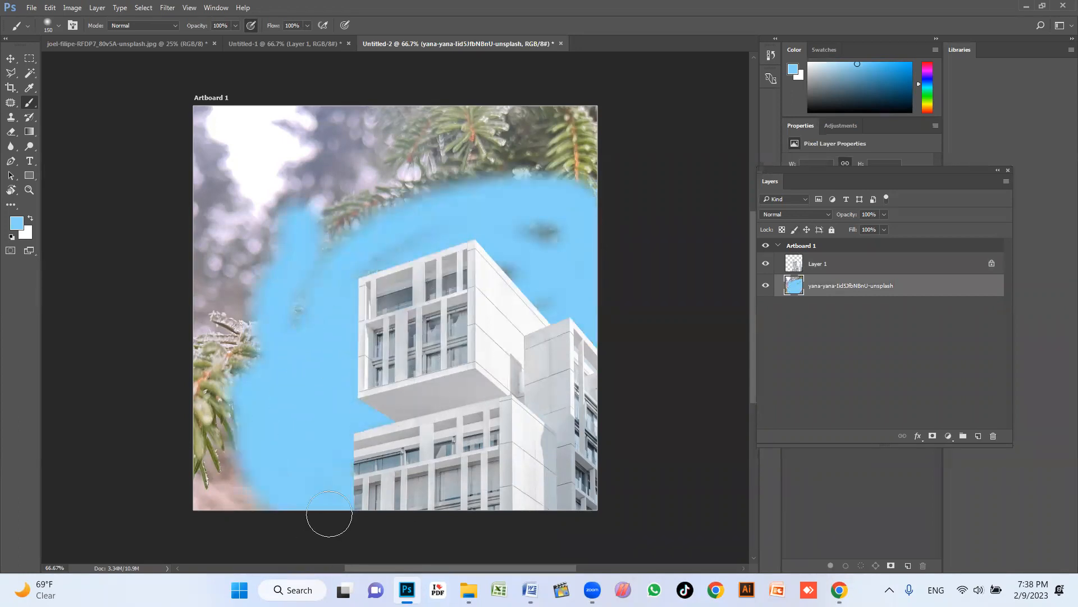
key(ctrl+z)
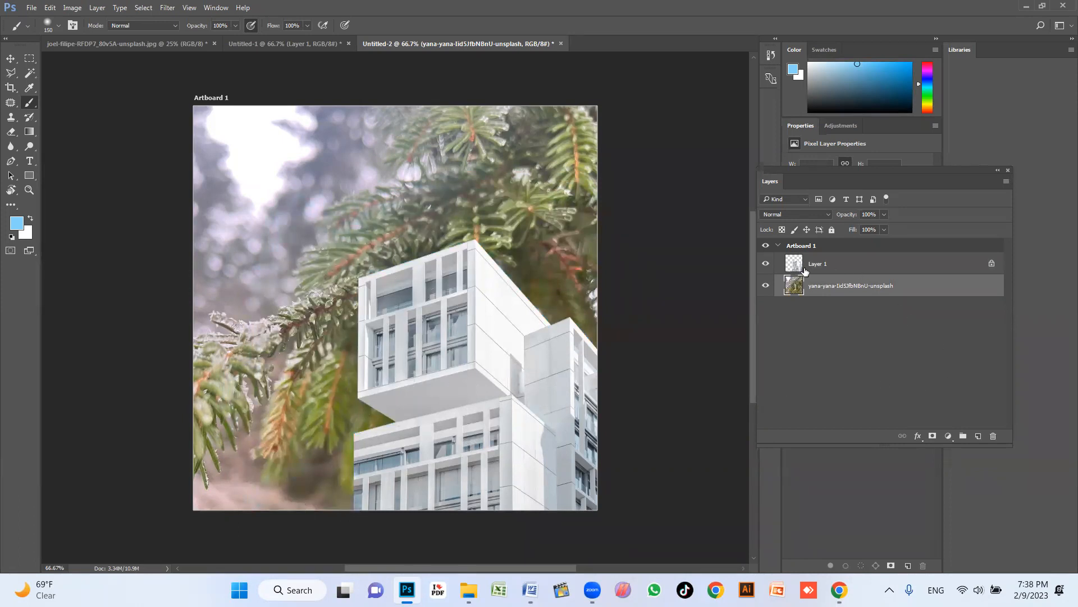
Step: Lock both image pixels and position on Layer 1 and try several times to brush over the building
click(839, 264)
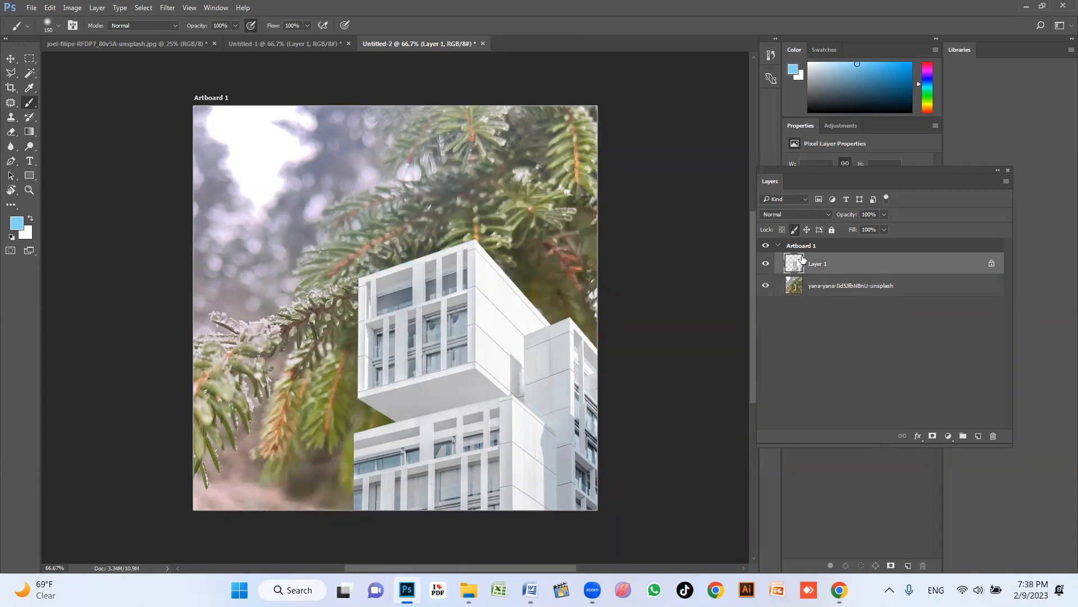
click(794, 230)
click(370, 285)
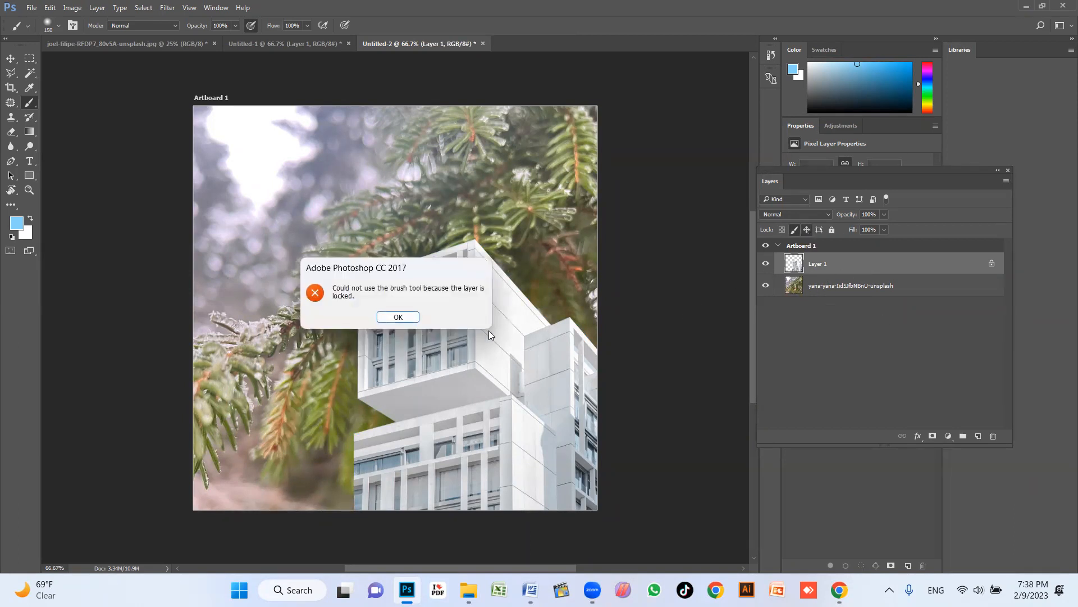
click(399, 316)
click(457, 357)
click(400, 317)
click(484, 369)
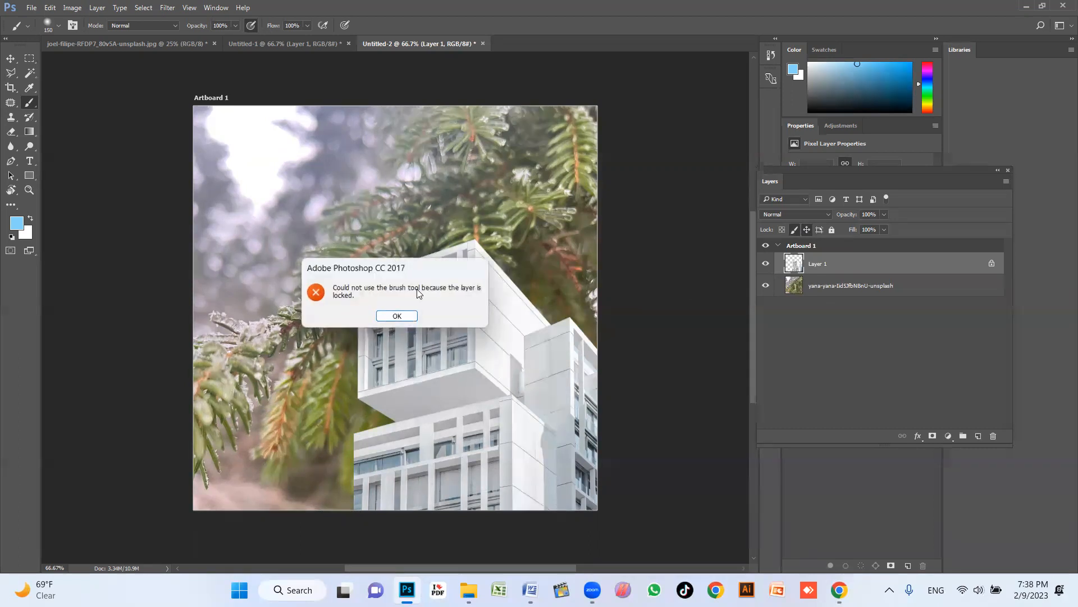
click(398, 317)
click(485, 378)
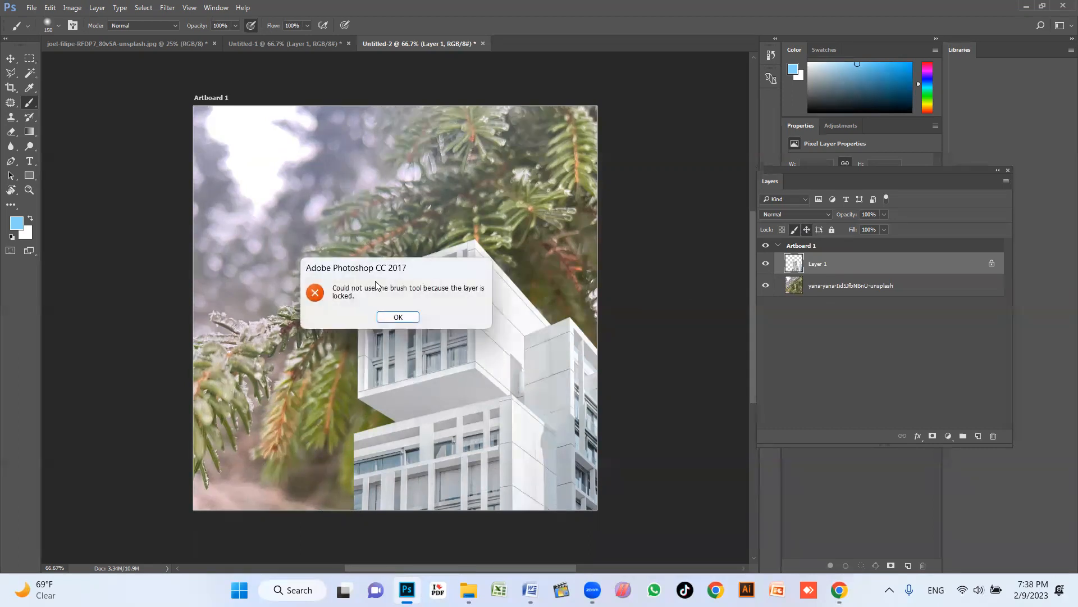
click(404, 318)
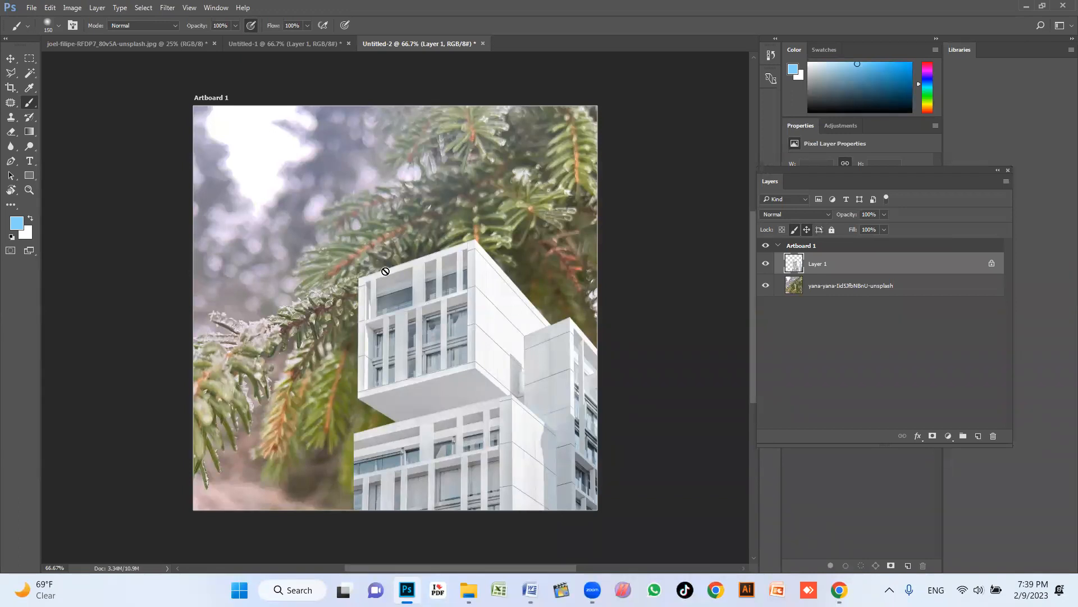
Step: Lock everything on Layer 1, try to brush over the building and remove the layer's lock
click(832, 231)
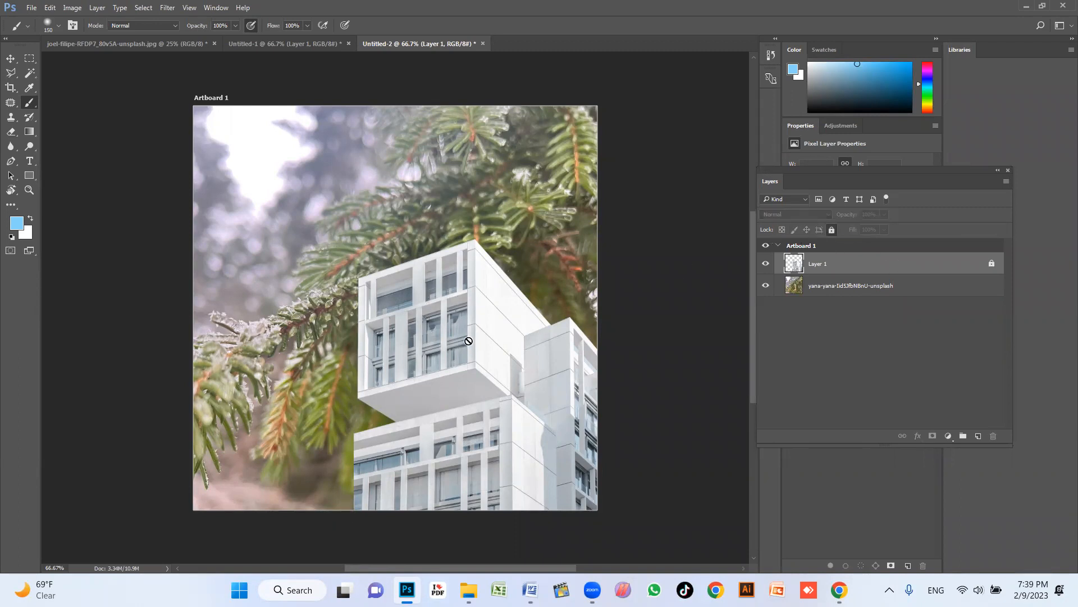
click(458, 333)
click(398, 318)
click(992, 265)
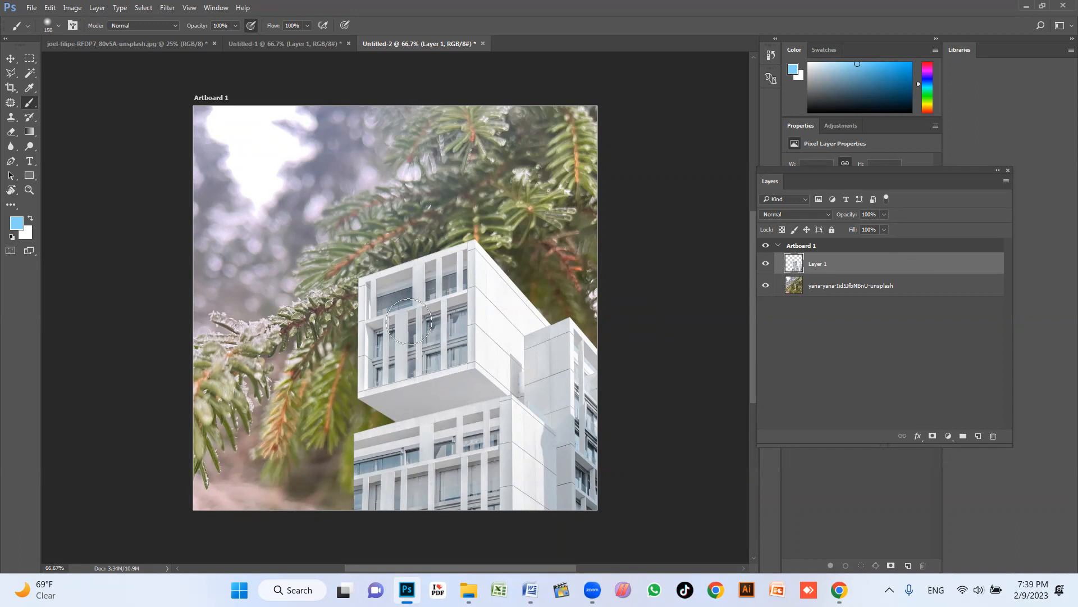
Step: Try lower opacity and fill values on Layer 1, bringing both back to 100%
click(885, 216)
drag(877, 228, 917, 230)
click(928, 206)
click(884, 231)
drag(861, 244, 883, 243)
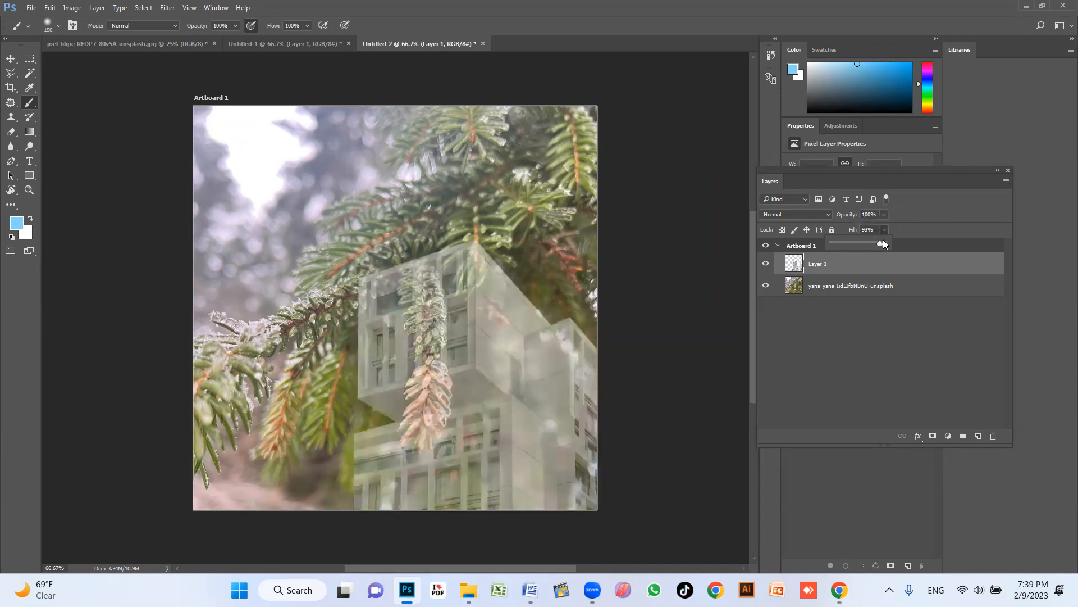
Step: Set Layer 1's blend mode to Dissolve and lower its opacity to 65%
click(821, 216)
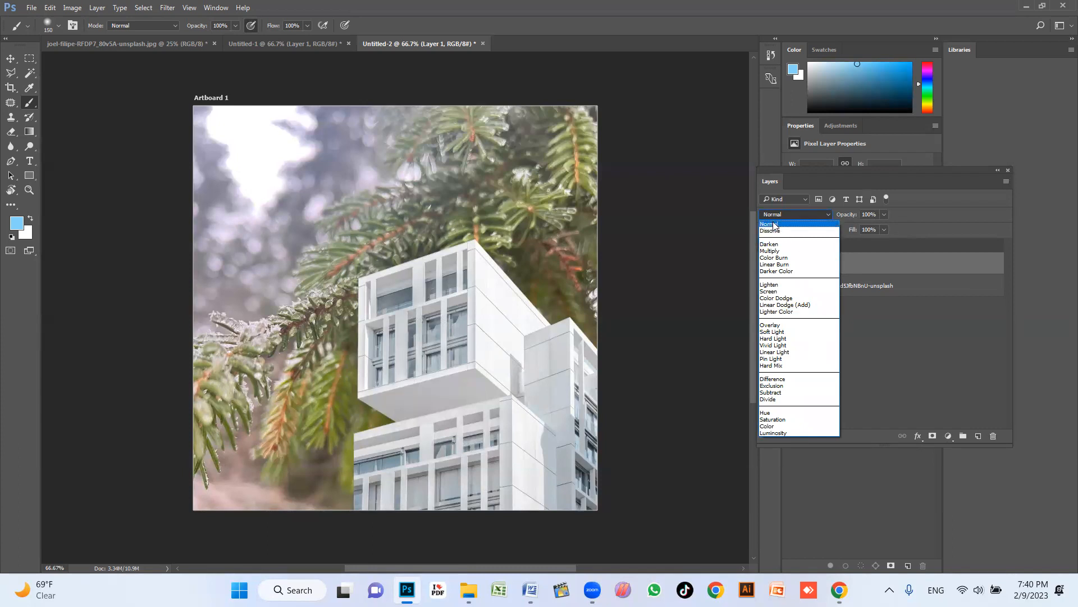
click(915, 221)
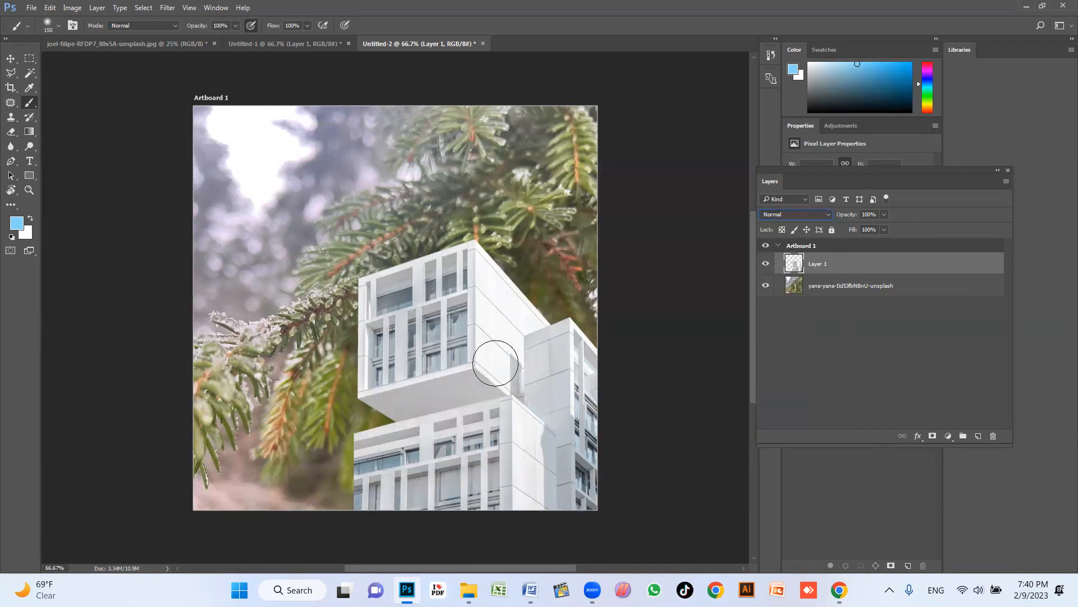
click(817, 212)
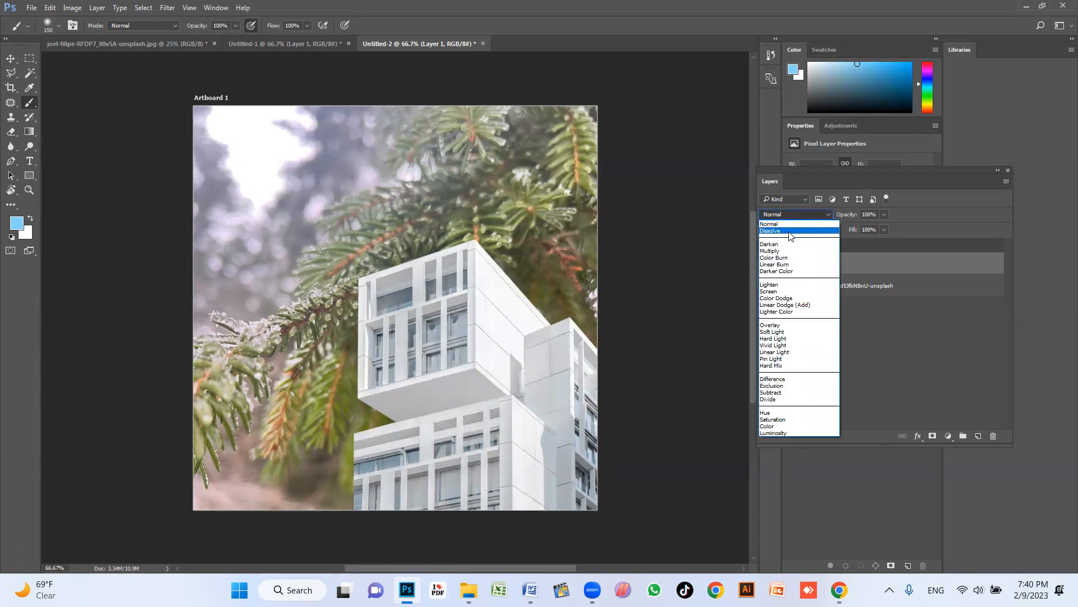
click(791, 235)
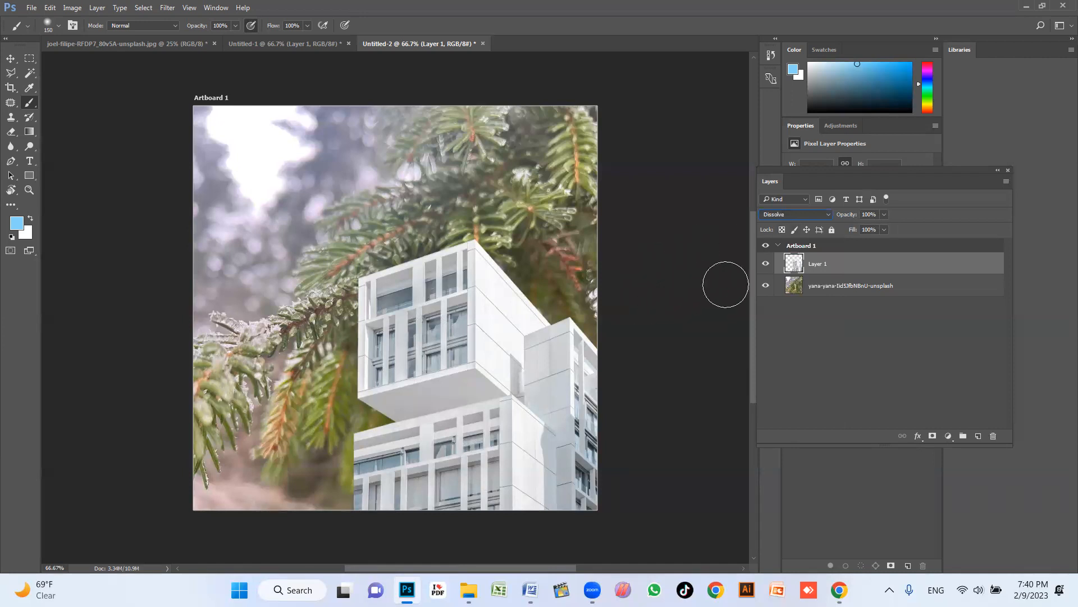
click(884, 215)
drag(880, 227, 878, 228)
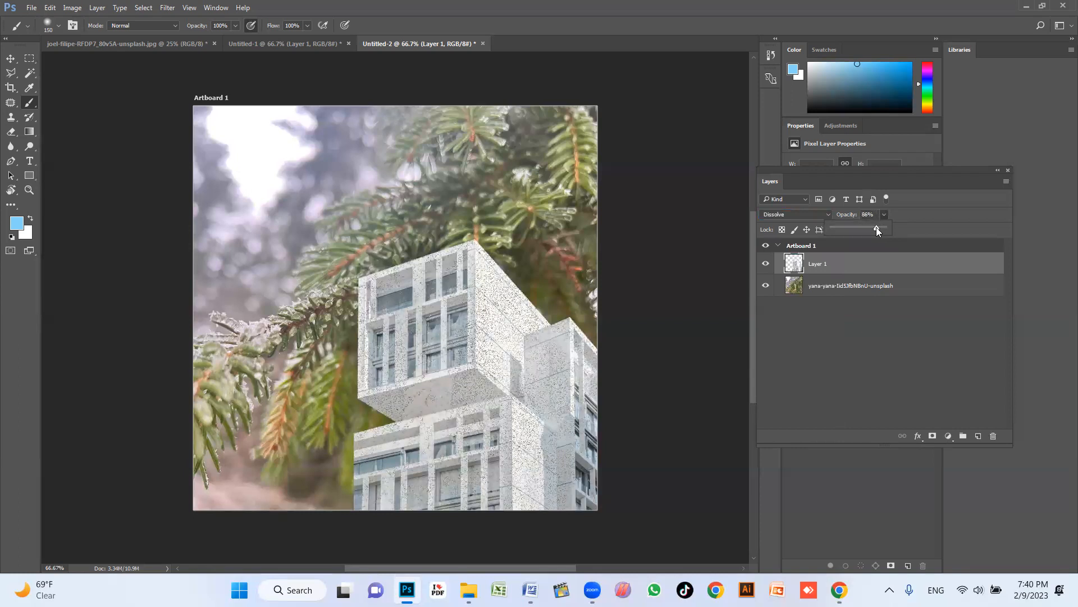
drag(872, 227, 866, 227)
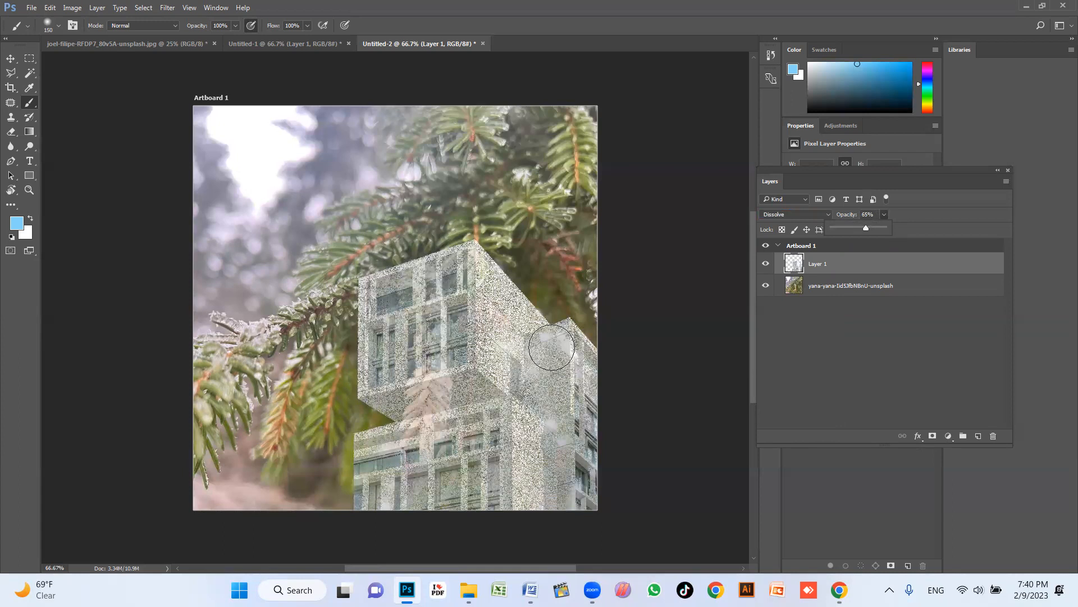
Step: Examine the Dissolve grain on the building's upper block at up to 300% magnification
key(z)
click(554, 347)
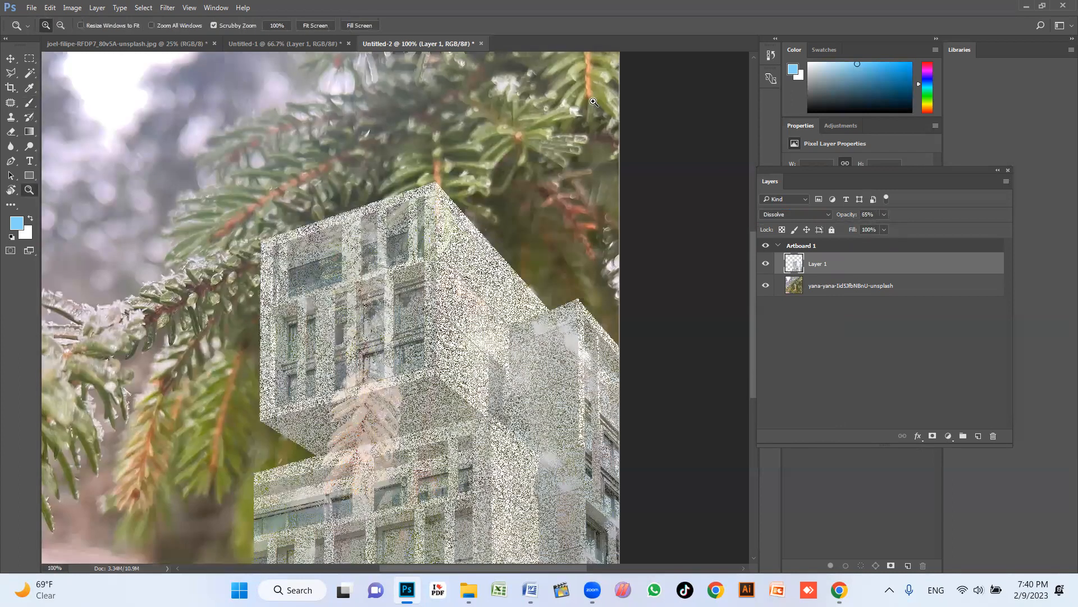
scroll(466, 337, up, 1)
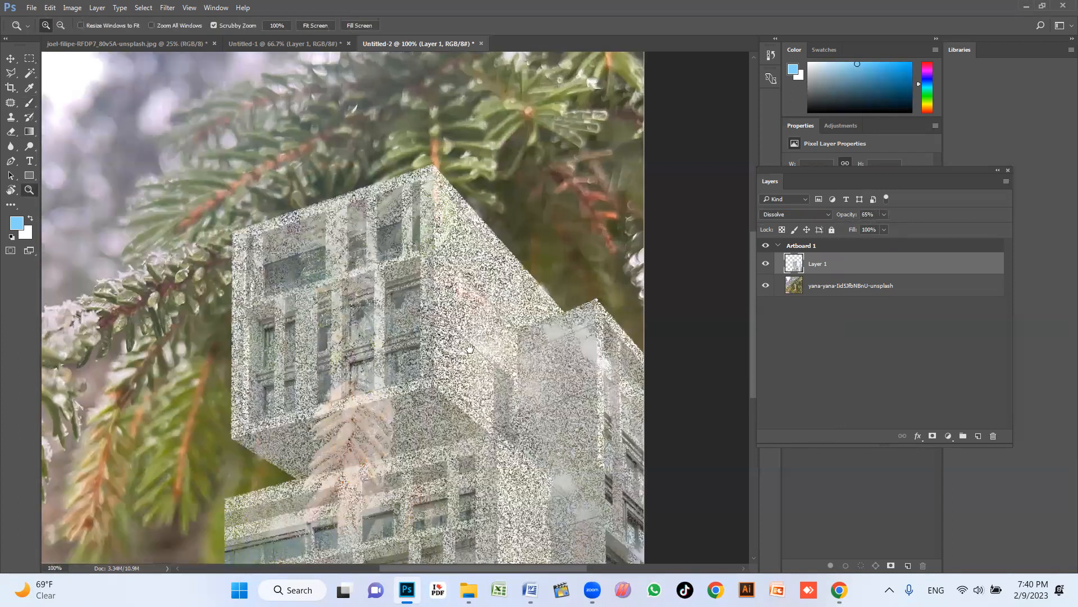
click(470, 348)
click(482, 305)
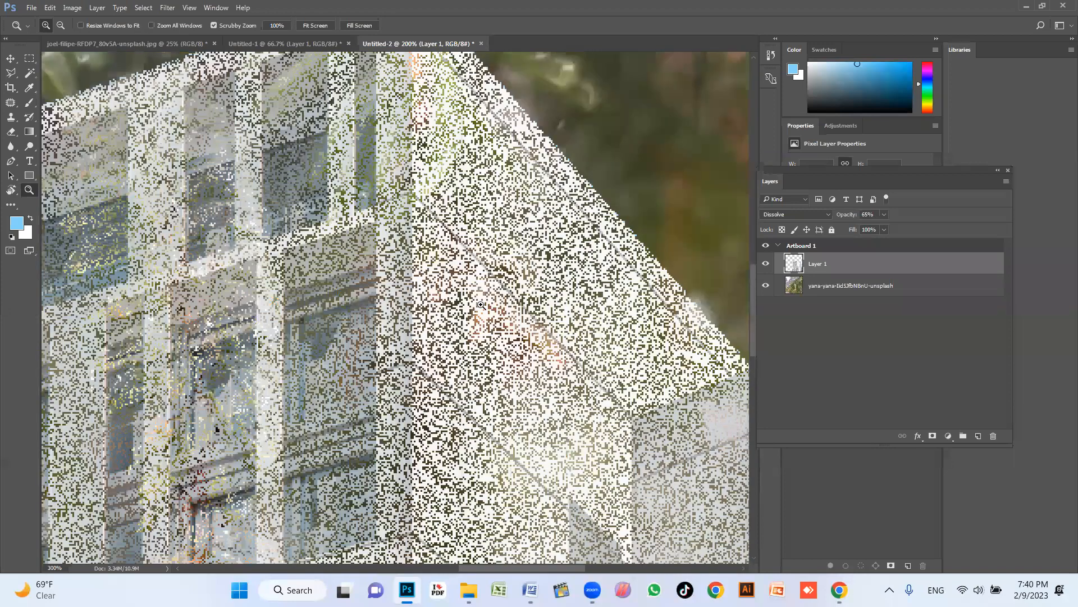
alt+click(481, 305)
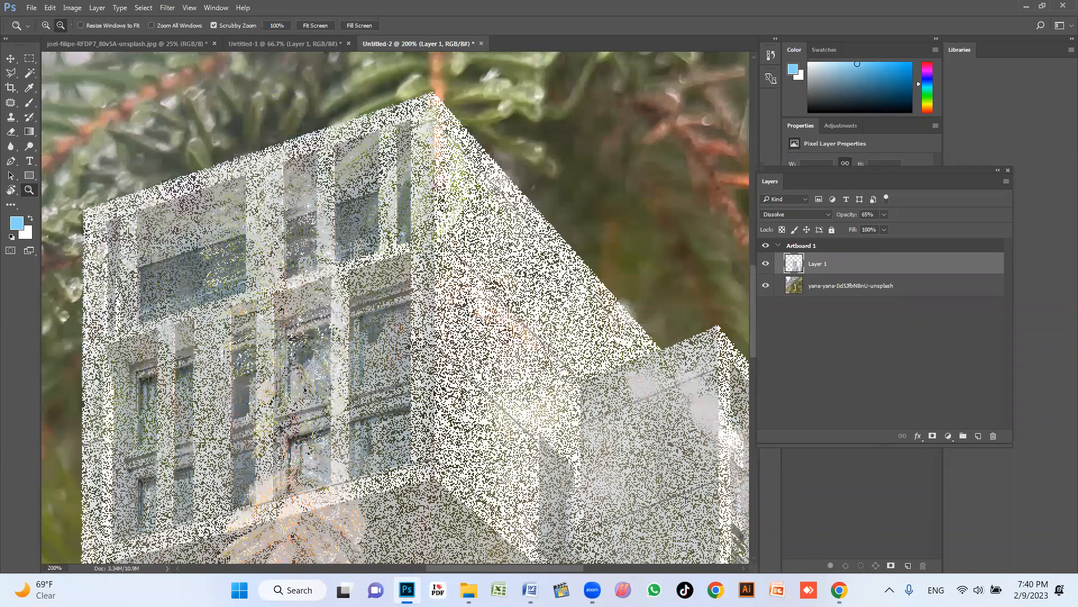
alt+click(479, 321)
click(513, 335)
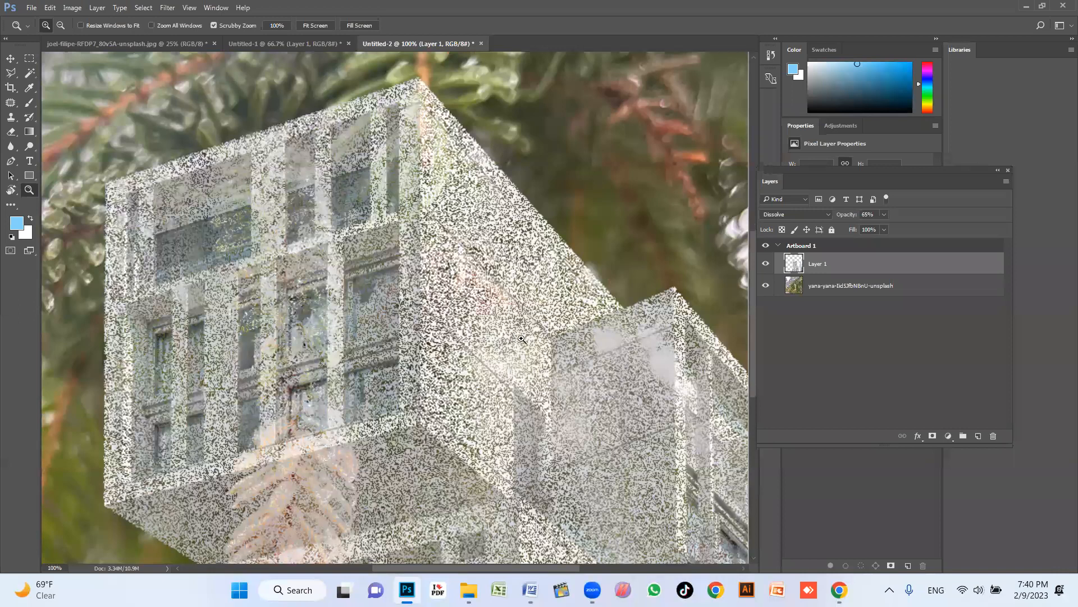
click(522, 338)
Step: Raise Layer 1's opacity to 100% and change its blend mode to Darken
key(v)
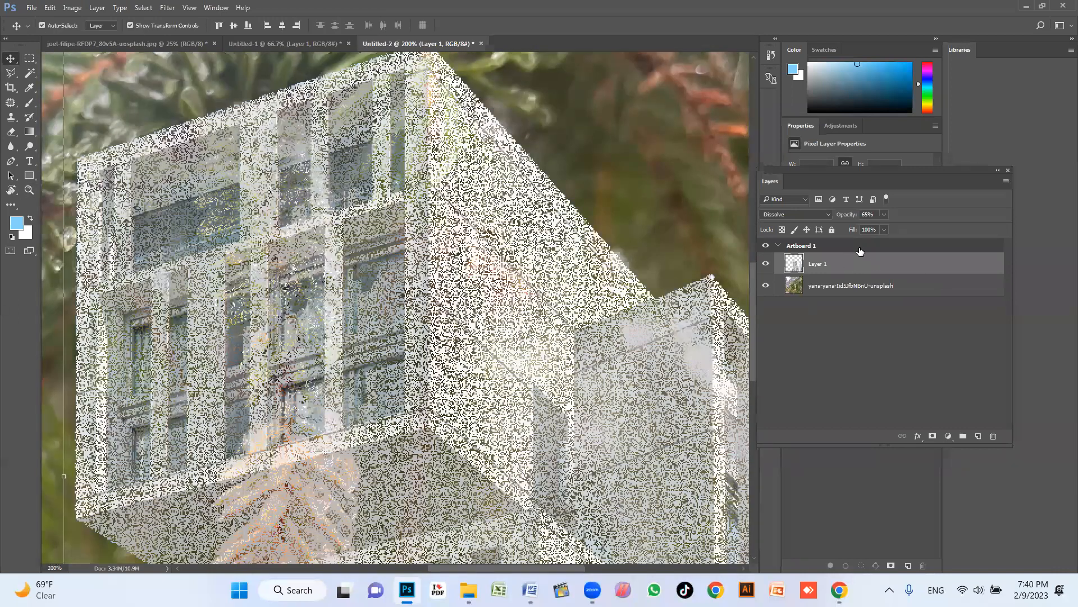
drag(885, 231, 911, 224)
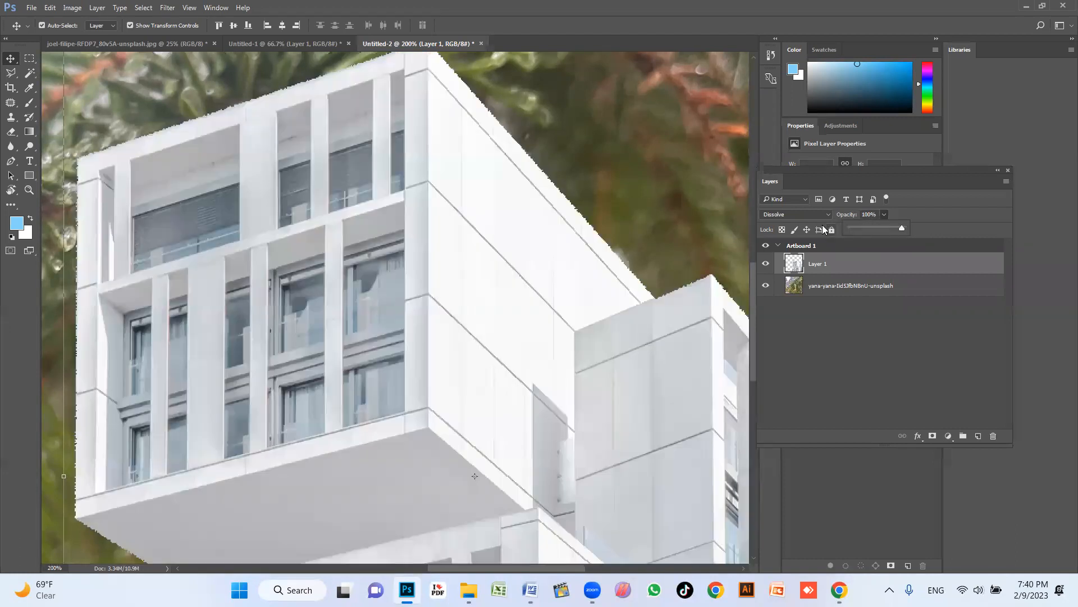
click(821, 214)
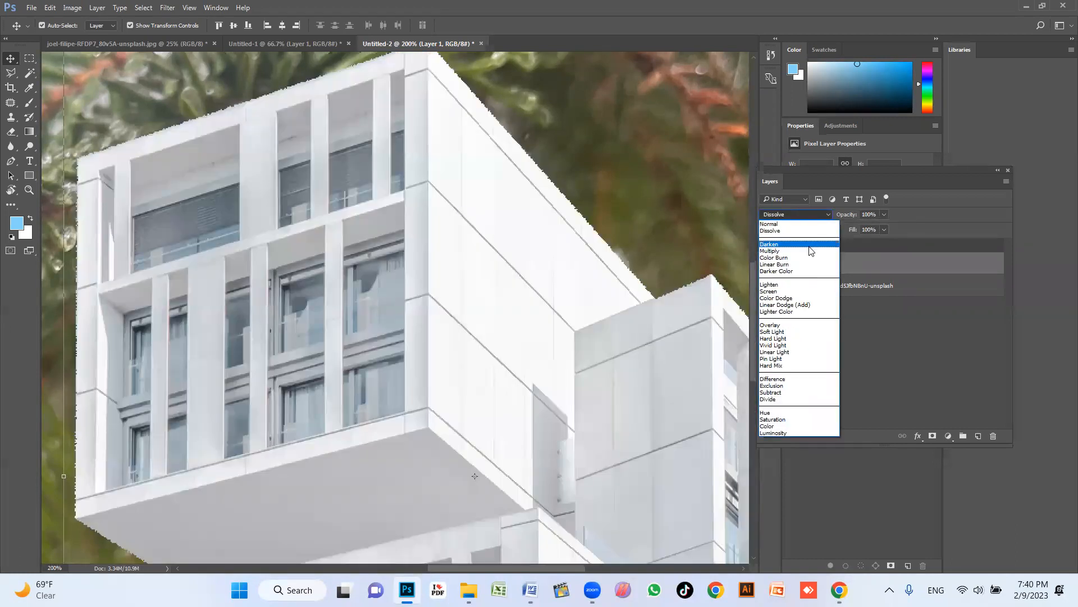
click(811, 247)
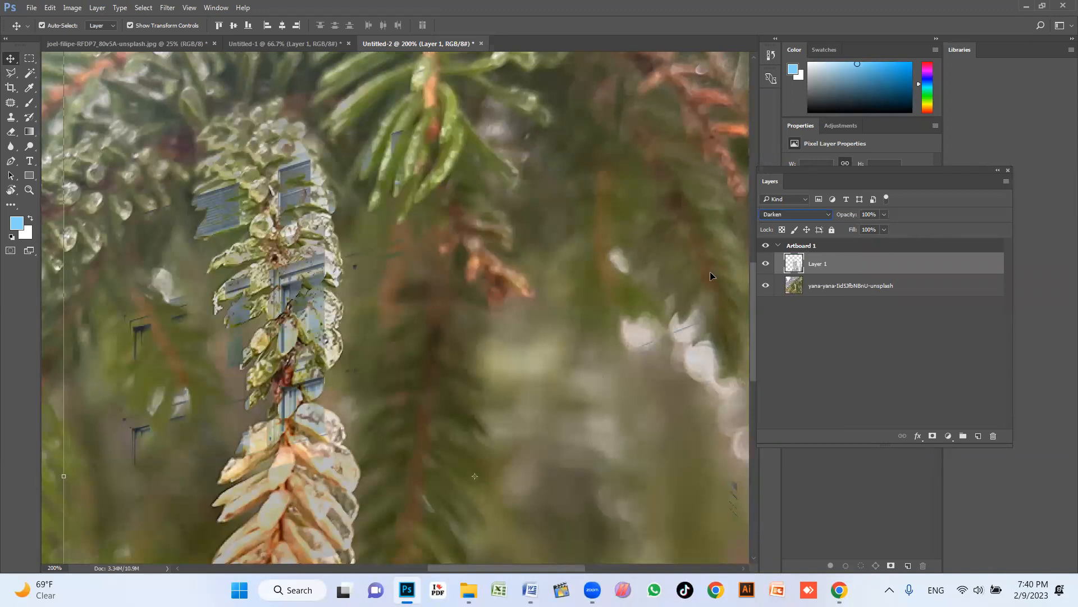
Step: Try lower opacity values on Layer 1 in Darken mode, ending back at 100%
key(z)
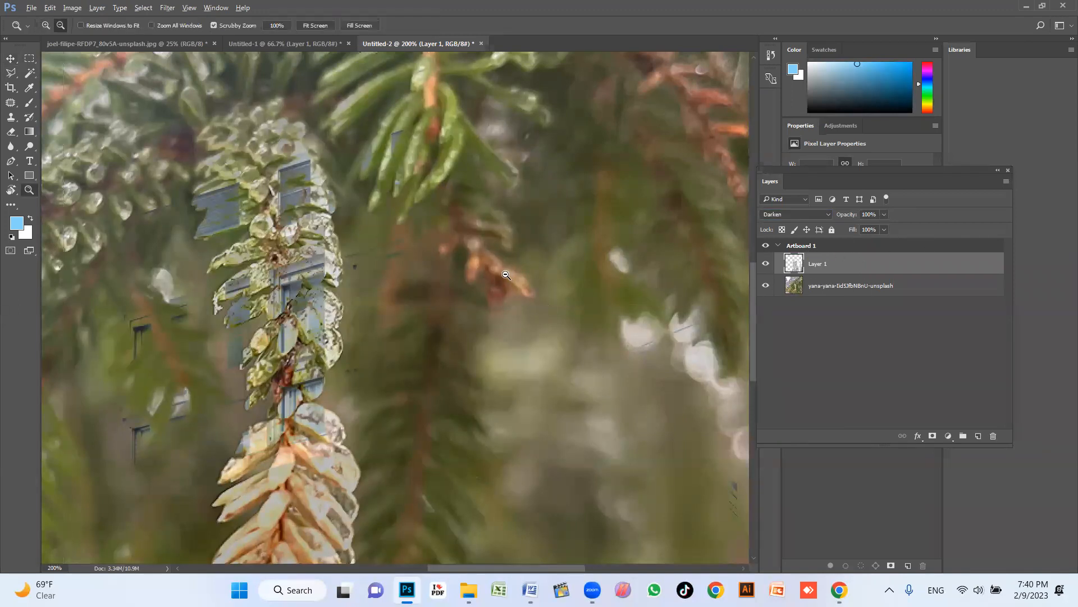
alt+click(516, 316)
alt+click(516, 316)
alt+click(517, 316)
click(364, 359)
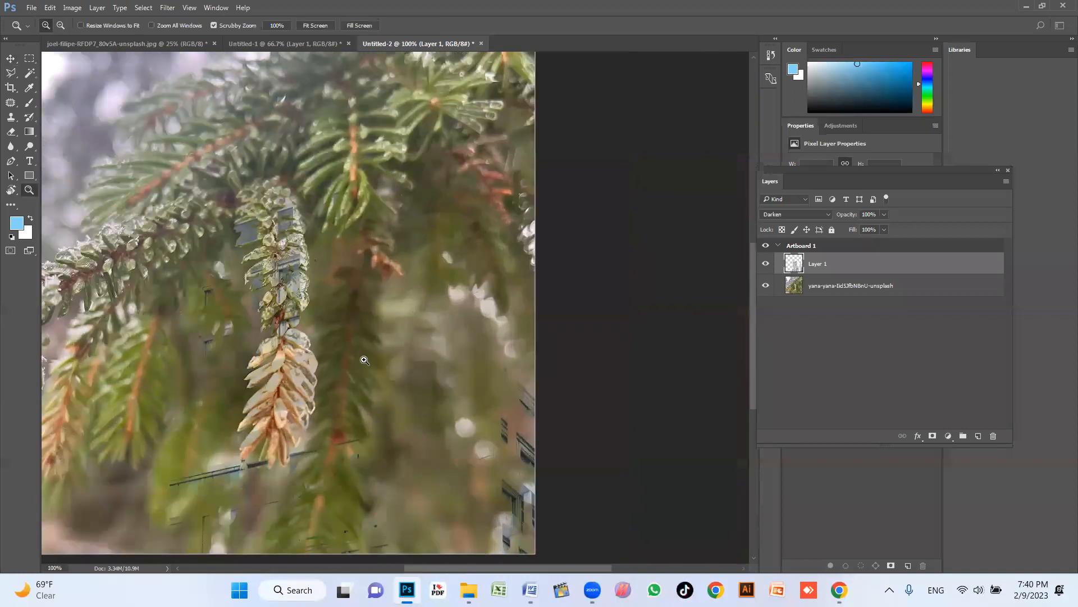
drag(873, 225, 824, 229)
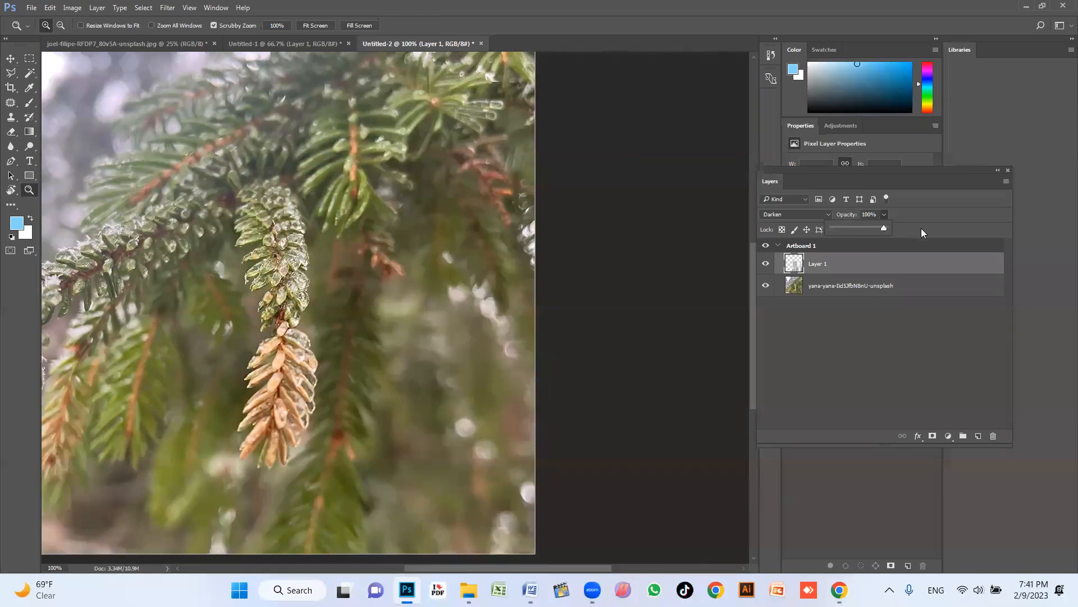
Step: Change Layer 1's blend mode to Overlay and try lower opacity values, ending back at 100%
click(823, 214)
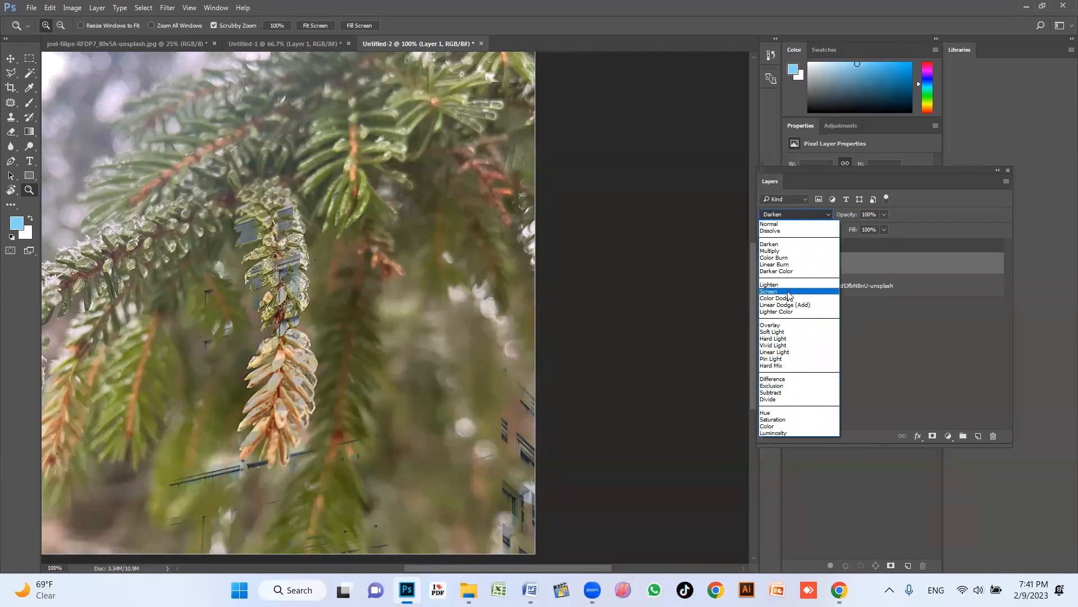
click(802, 327)
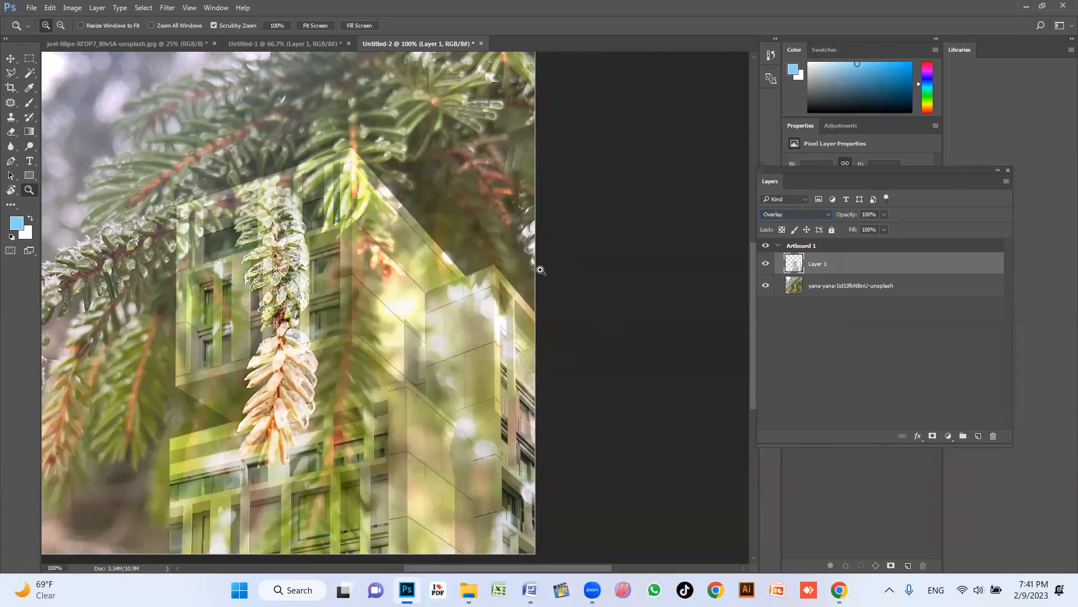
click(885, 215)
mouse_move(860, 228)
mouse_down()
mouse_move(836, 228)
mouse_move(850, 225)
mouse_up()
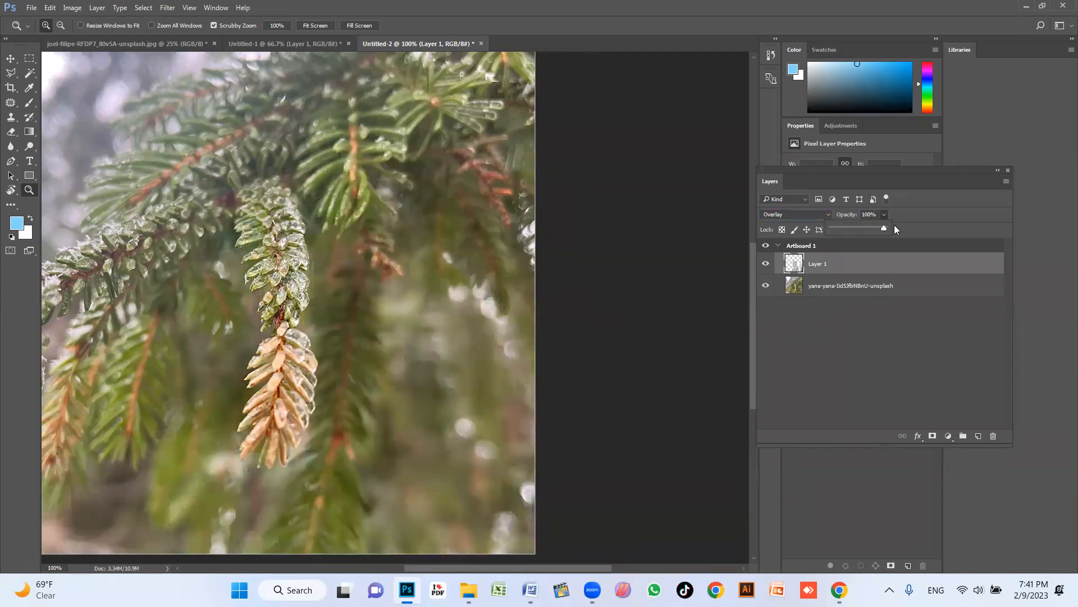
Step: Compare the Overlay composite with Layer 1 hidden and shown, leaving the layer visible
click(408, 316)
alt+click(394, 281)
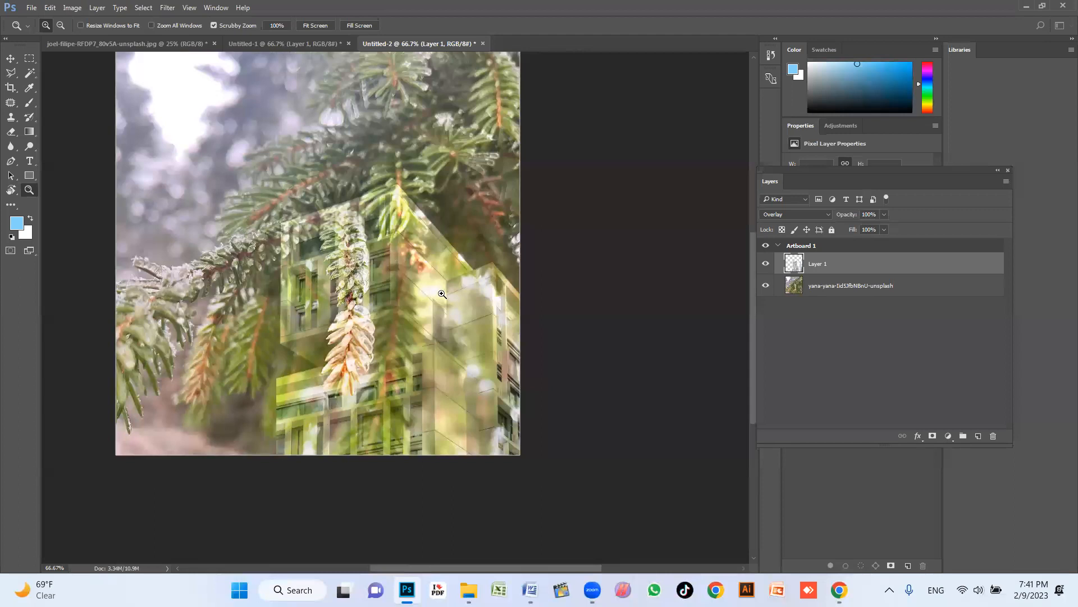
click(861, 283)
mouse_move(857, 268)
mouse_down()
mouse_move(859, 295)
mouse_move(848, 255)
mouse_up()
click(765, 263)
click(766, 264)
click(765, 264)
click(765, 264)
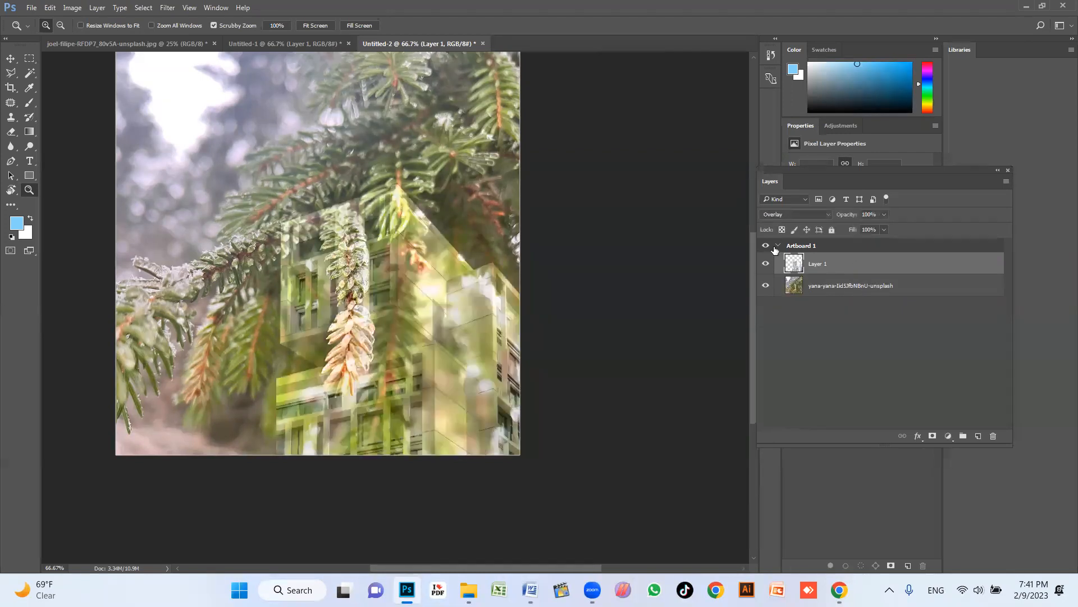
Step: Change Layer 1's blend mode to Hue and look over the other available blend modes
click(822, 212)
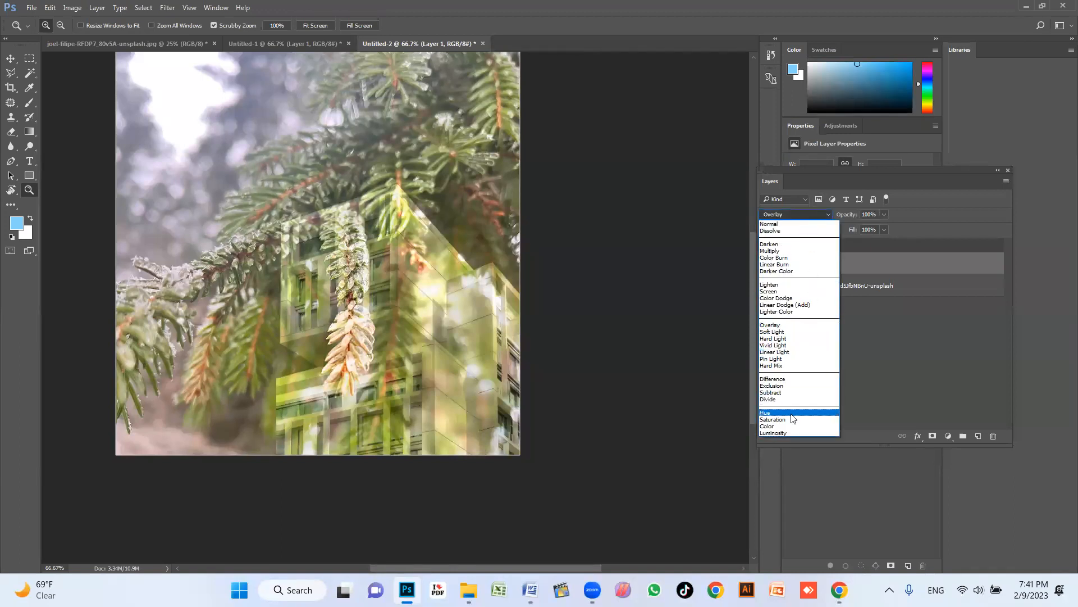
click(792, 414)
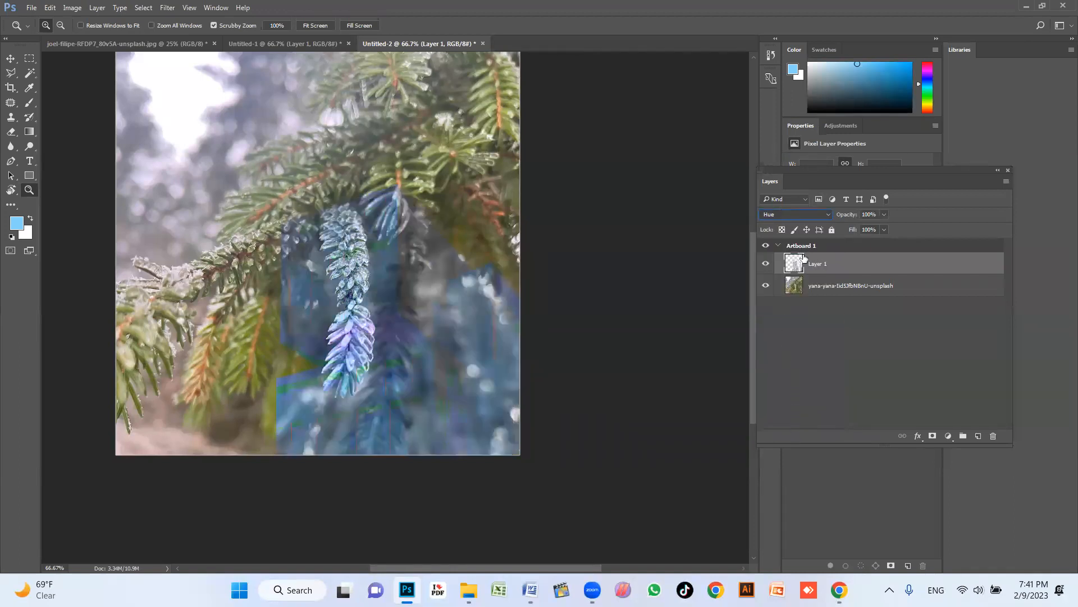
click(810, 215)
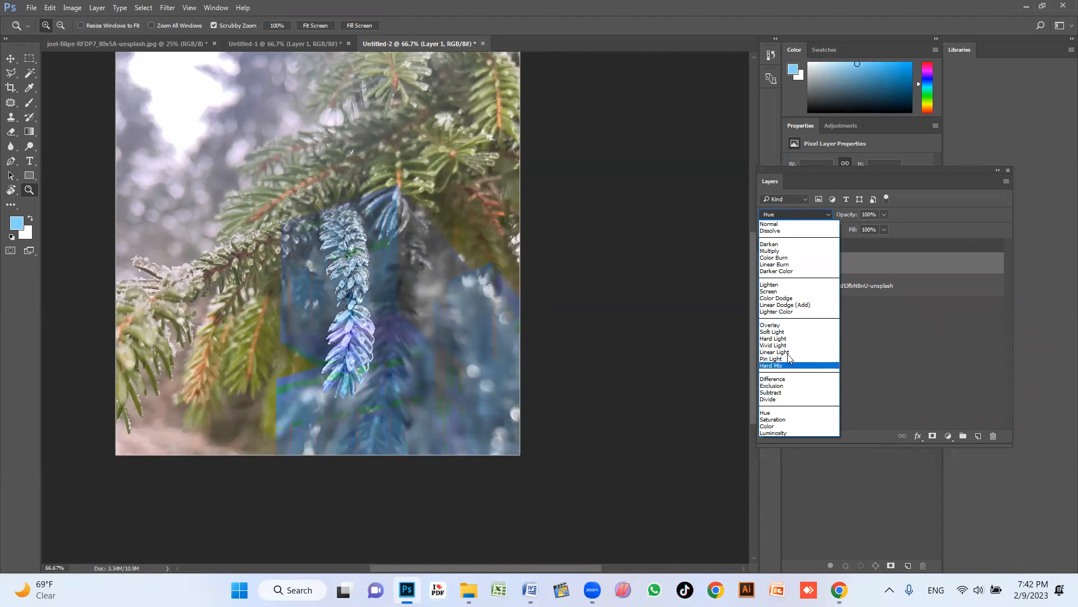
key(Escape)
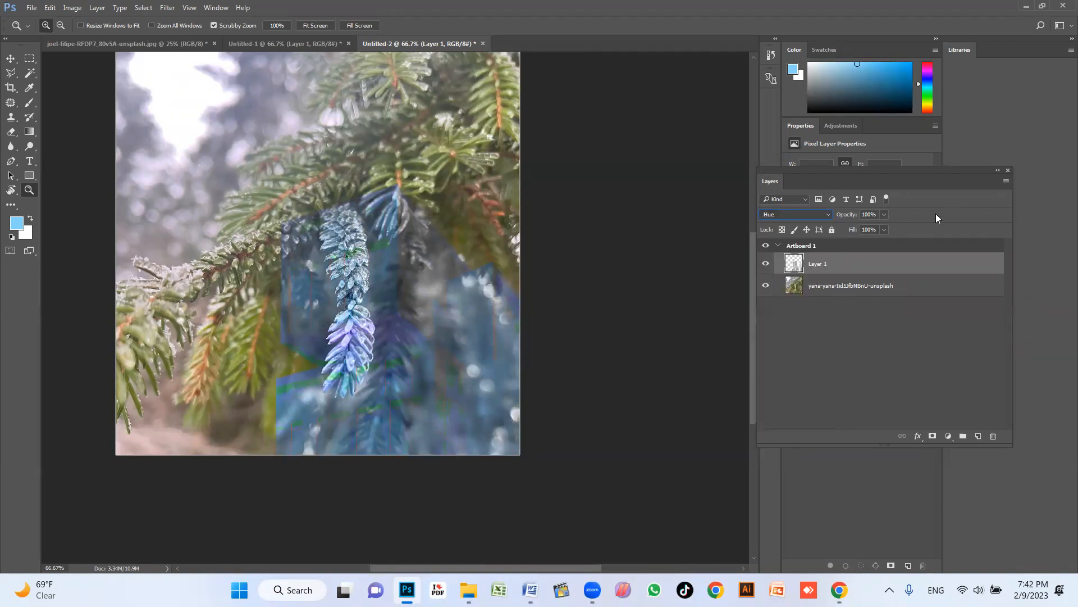